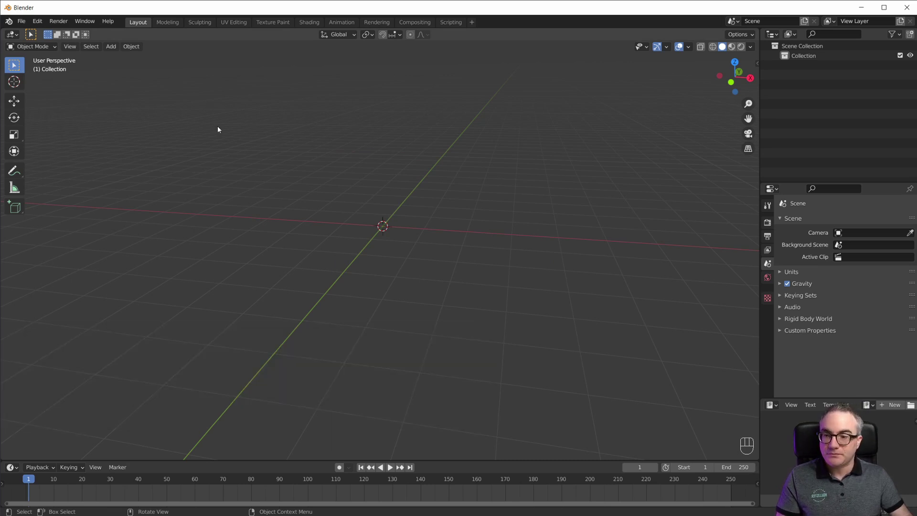
# Step: Add a cube mesh at the origin of the empty scene
pyautogui.click(352, 199)
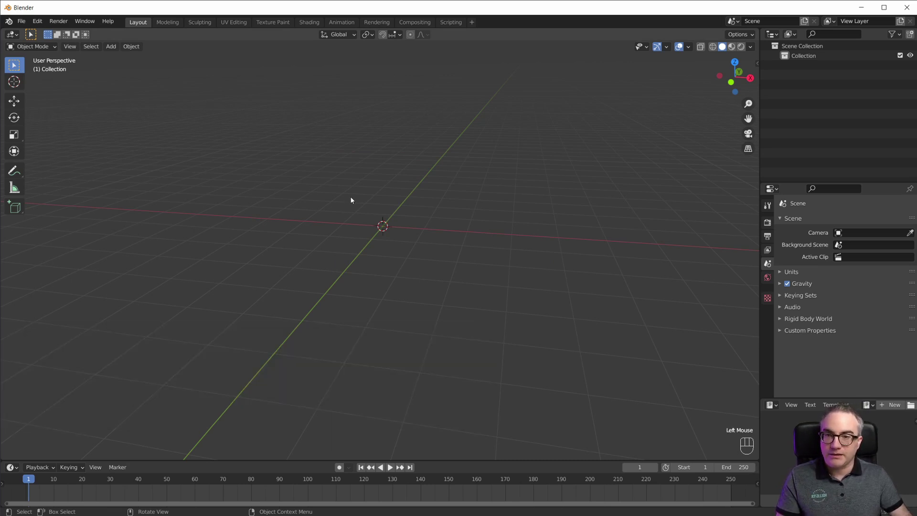
pyautogui.click(376, 187)
pyautogui.scroll(3, 392, 203)
pyautogui.scroll(2, 392, 203)
pyautogui.hotkey('shift', 'a')
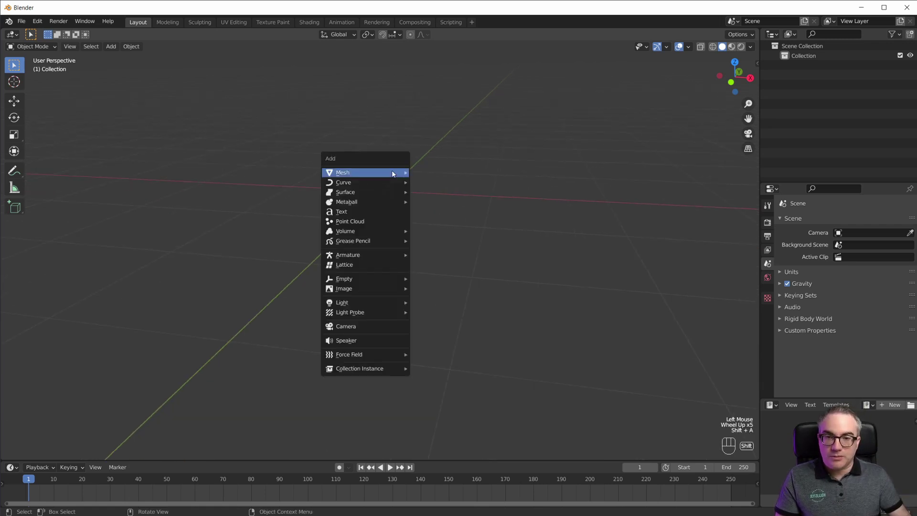
pyautogui.moveTo(400, 173)
pyautogui.click(465, 182)
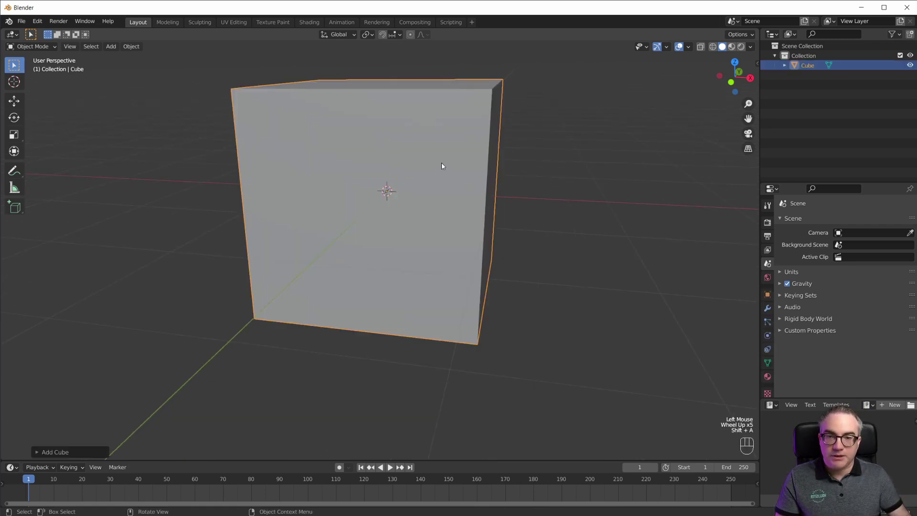
# Step: Add an ico sphere mesh and move it about 2.5 m along the X axis, beside the cube
pyautogui.scroll(-5, 444, 167)
pyautogui.hotkey('shift', 'a')
pyautogui.moveTo(473, 202)
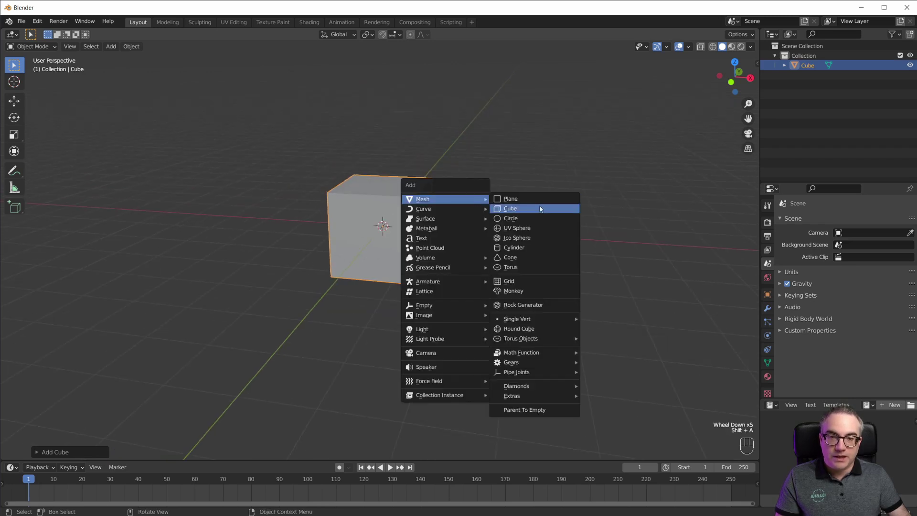
pyautogui.click(527, 237)
pyautogui.press('g')
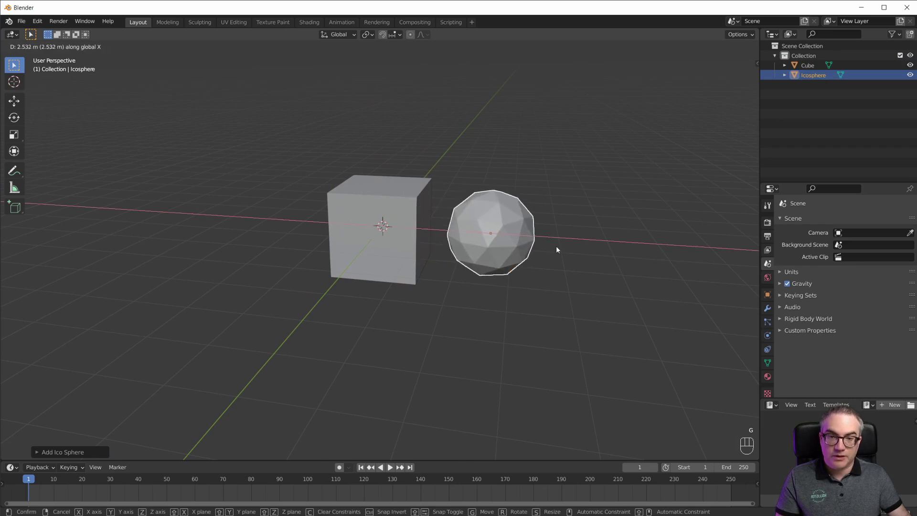
pyautogui.click(545, 225)
# Step: Add a torus mesh and move it about 3 m along negative X, on the cube's other side
pyautogui.hotkey('shift', 'a')
pyautogui.moveTo(511, 200)
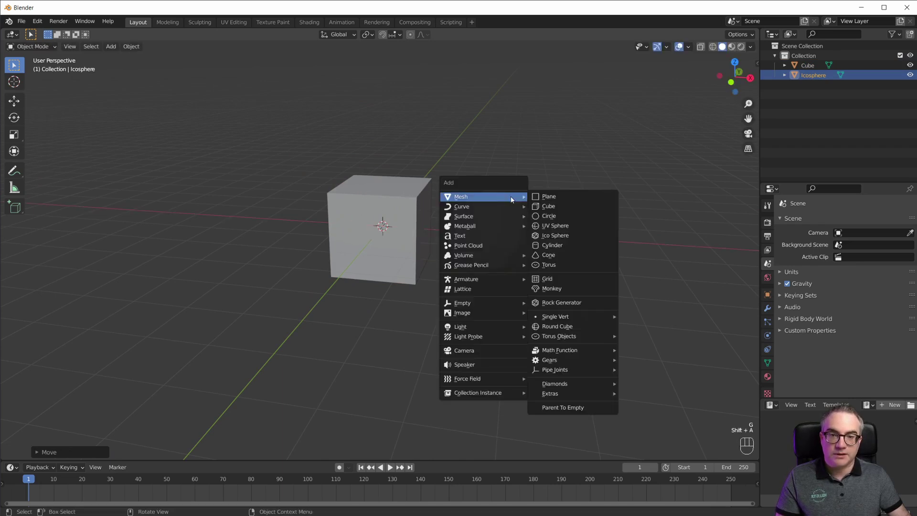
pyautogui.click(557, 264)
pyautogui.press('g')
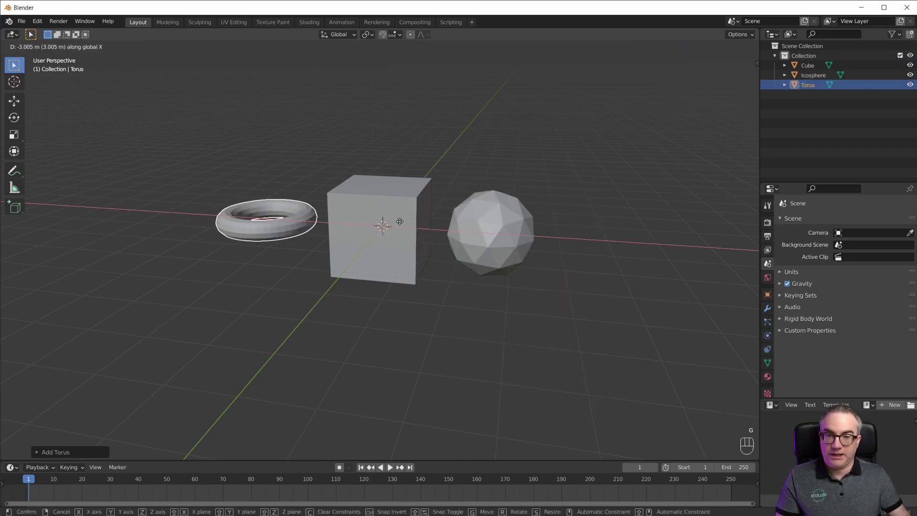
pyautogui.click(395, 210)
# Step: Examine the torus, cube and ico sphere from above and in perspective, and identify each one in the collection
pyautogui.moveTo(396, 210); pyautogui.dragTo(392, 279, button='middle')
pyautogui.press('KP_7')
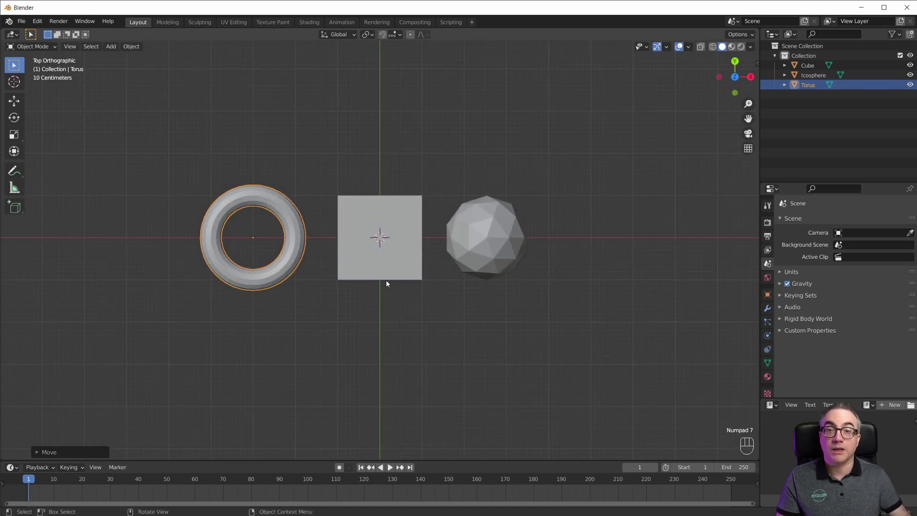
pyautogui.scroll(6, 387, 284)
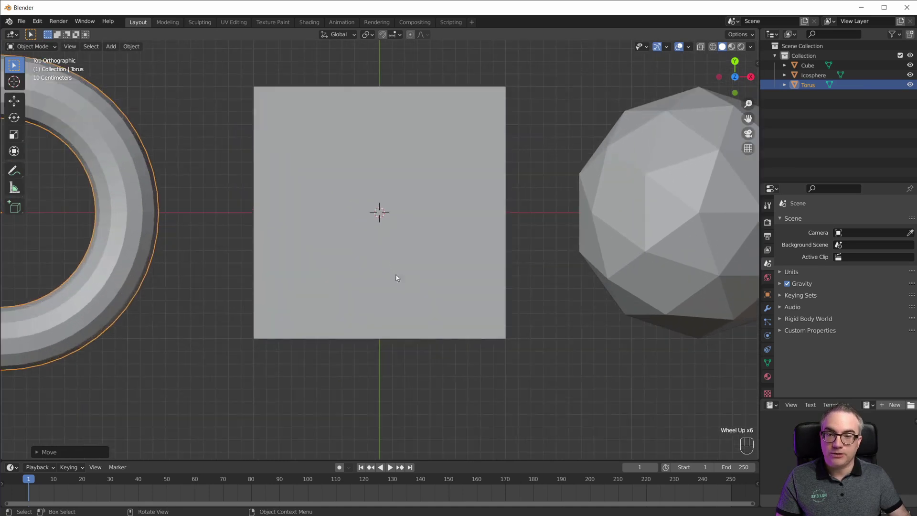
pyautogui.scroll(-2, 399, 287)
pyautogui.moveTo(403, 301); pyautogui.dragTo(389, 229, button='middle')
pyautogui.scroll(-4, 400, 267)
pyautogui.scroll(3, 295, 251)
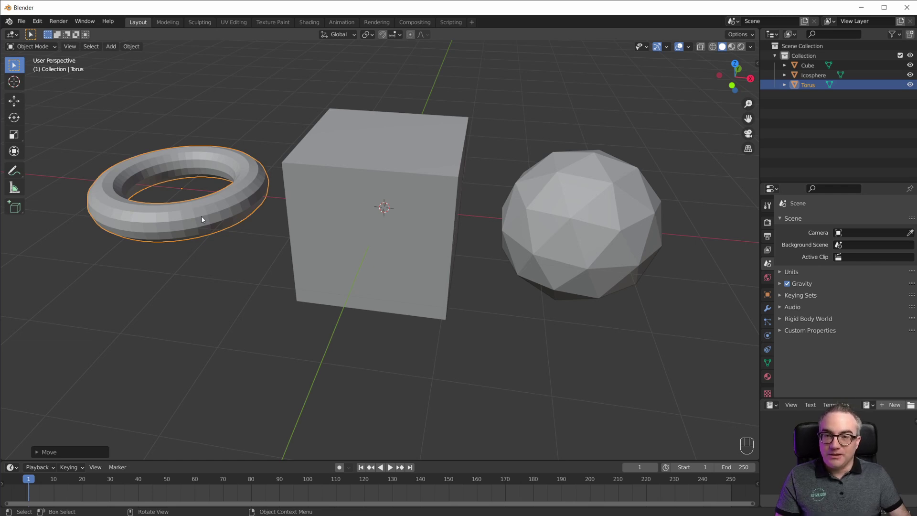
pyautogui.scroll(-5, 389, 265)
pyautogui.scroll(3, 469, 244)
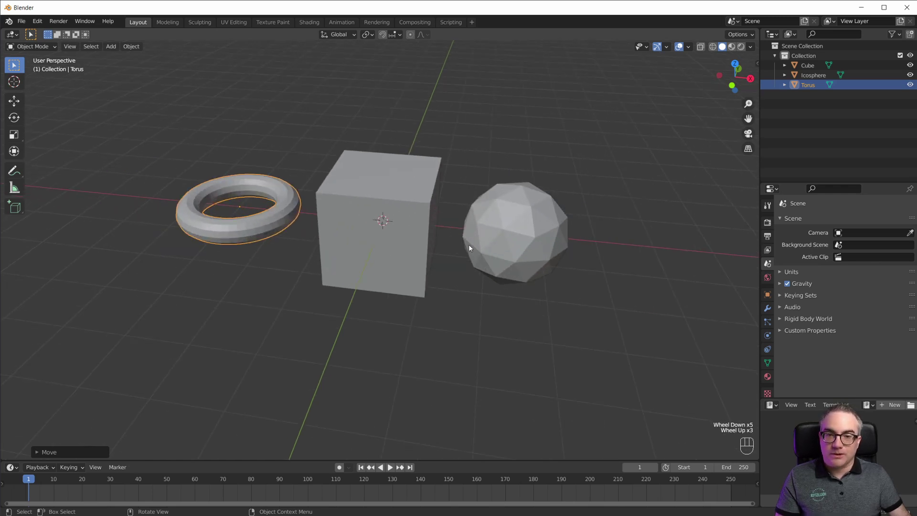
pyautogui.click(808, 65)
pyautogui.click(809, 85)
pyautogui.click(808, 75)
pyautogui.click(797, 65)
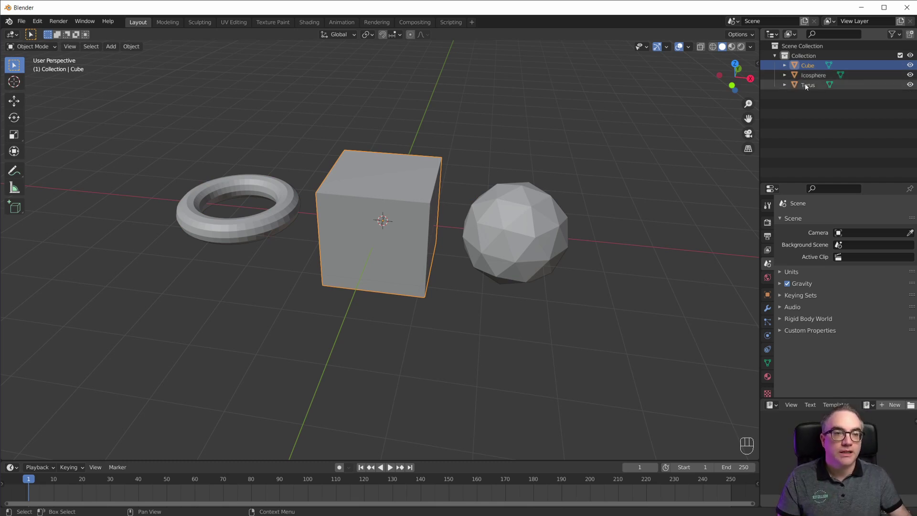
# Step: Rename the collection holding the three meshes as objects
pyautogui.click(799, 59)
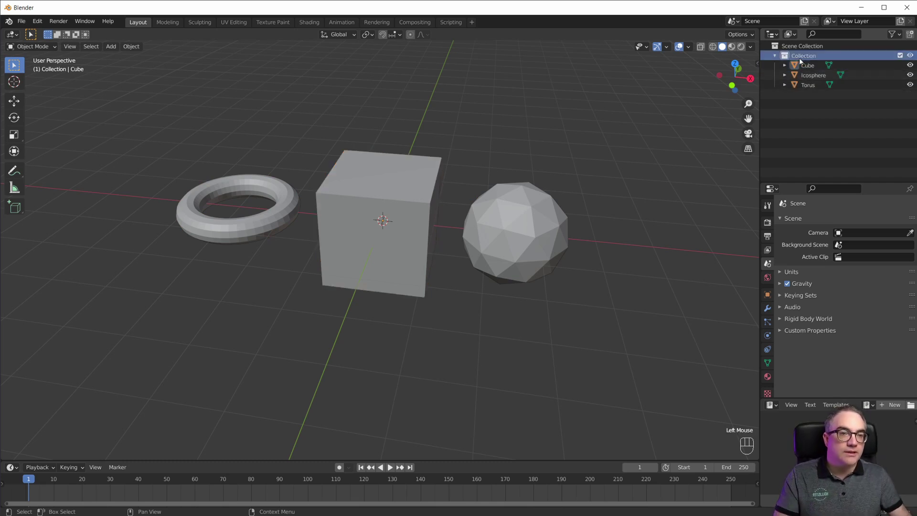
pyautogui.doubleClick(801, 58)
pyautogui.write('o')
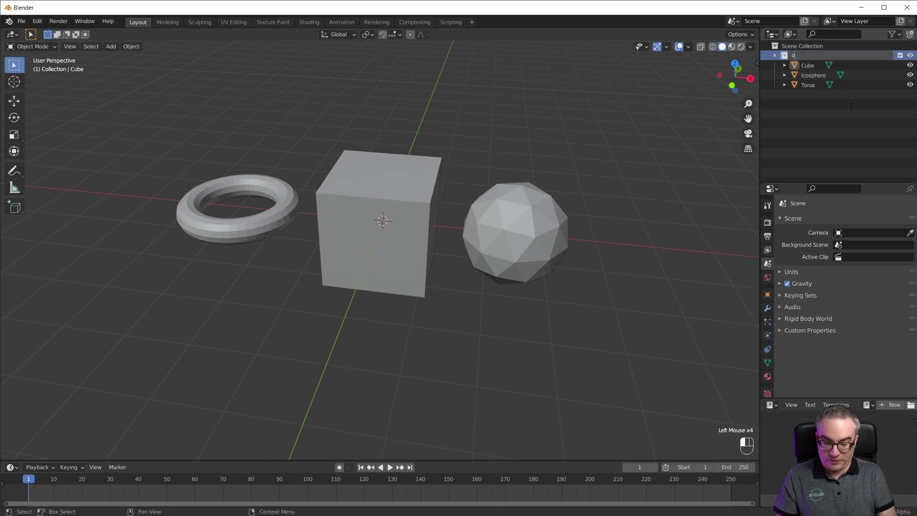
pyautogui.write('bjects')
pyautogui.press('Return')
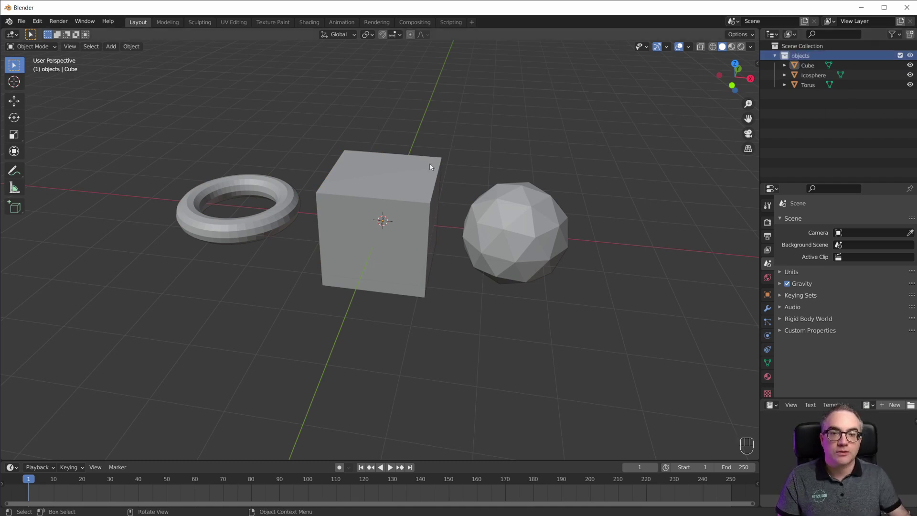
# Step: Split the 3D viewport into an upper and a lower area and change the lower one to the Animation Nodes editor
pyautogui.scroll(-4, 406, 204)
pyautogui.keyDown('shift'); pyautogui.moveTo(404, 220); pyautogui.dragTo(462, 144, button='middle'); pyautogui.keyUp('shift')
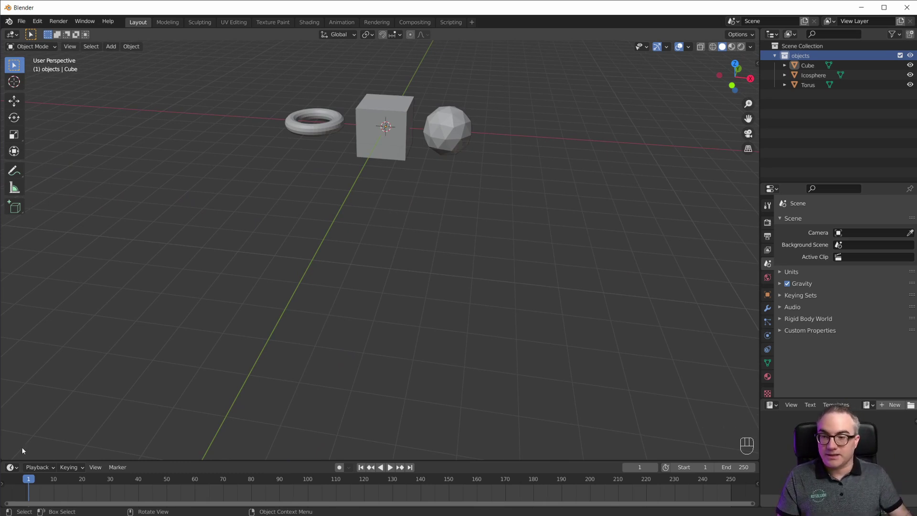
pyautogui.moveTo(2, 458); pyautogui.dragTo(55, 192)
pyautogui.scroll(-4, 418, 76)
pyautogui.keyDown('shift'); pyautogui.moveTo(418, 75); pyautogui.dragTo(415, 118, button='middle'); pyautogui.keyUp('shift')
pyautogui.scroll(4, 414, 115)
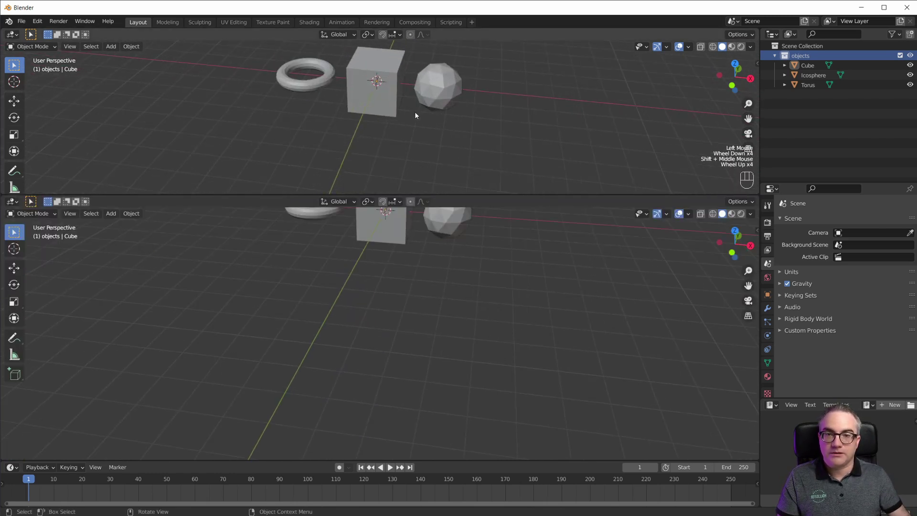
pyautogui.click(12, 201)
pyautogui.click(69, 290)
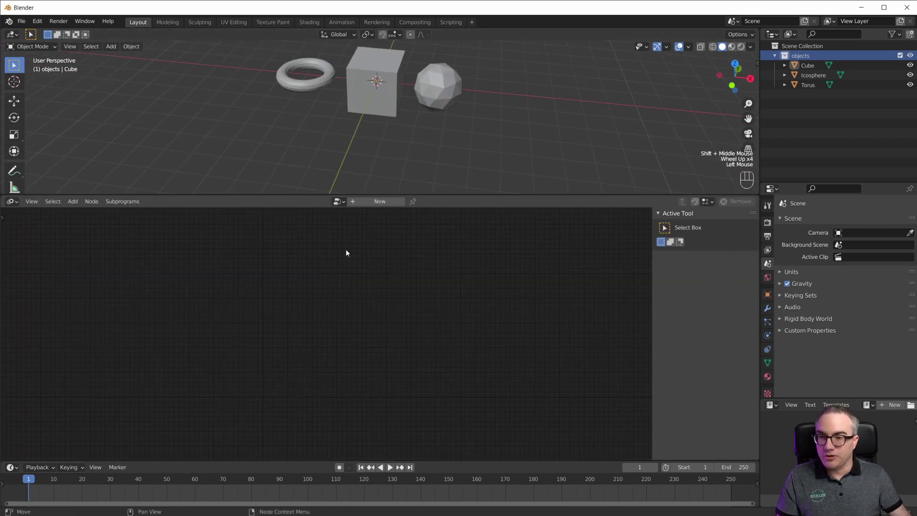
# Step: Create a new node tree and set its auto execution to Tree Changed, Frame Changed and Property Changed, with Always off
pyautogui.click(381, 202)
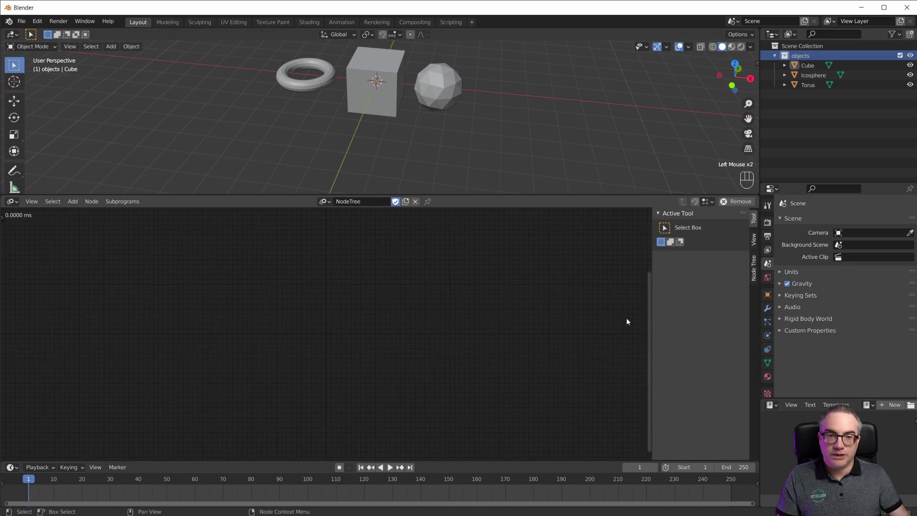
pyautogui.click(754, 270)
pyautogui.click(661, 228)
pyautogui.click(660, 260)
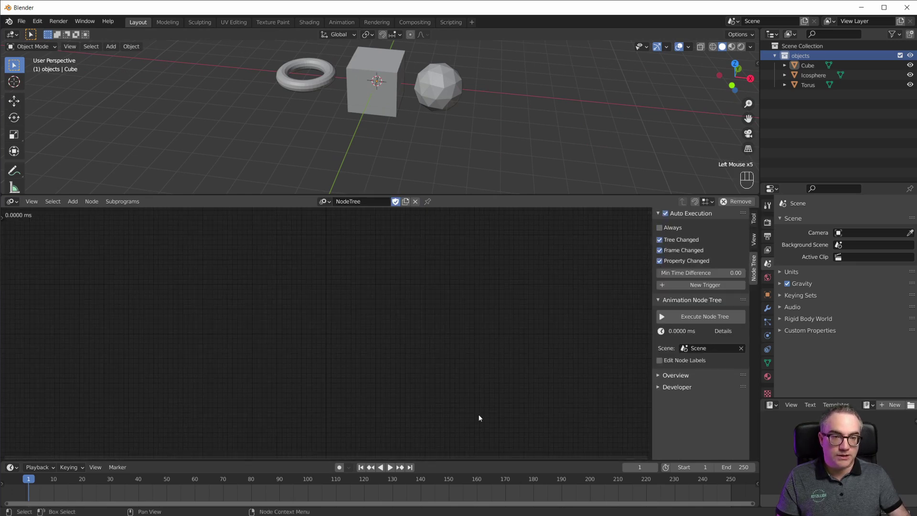
pyautogui.press('n')
pyautogui.scroll(3, 466, 151)
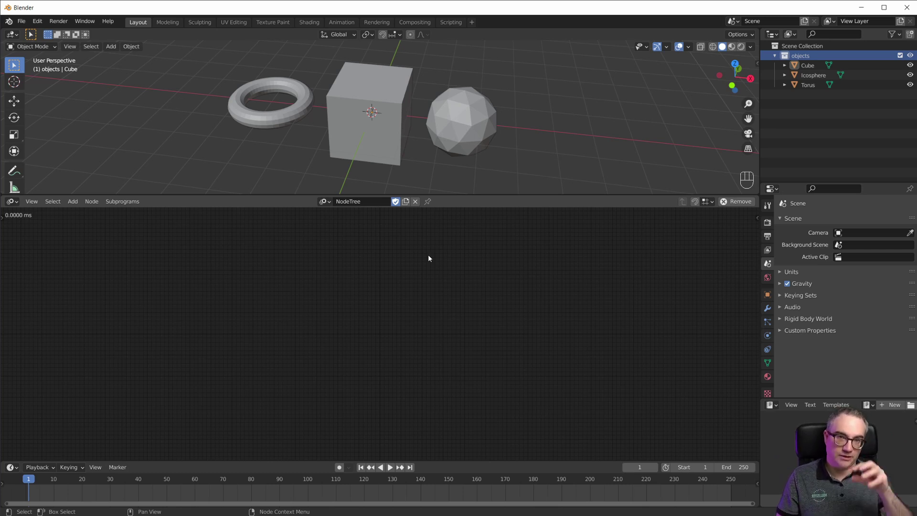
# Step: Add a Collection Info node to the node tree and set its collection to objects
pyautogui.click(414, 266)
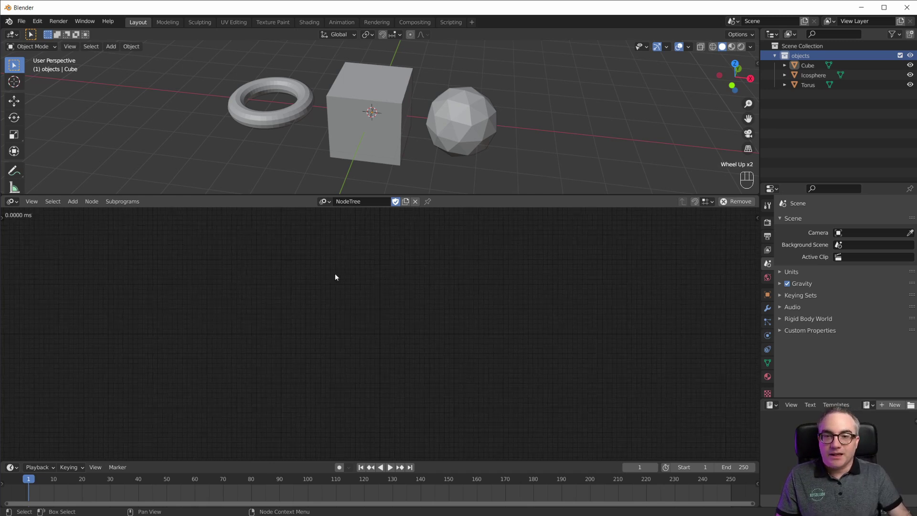
pyautogui.hotkey('shift', 'a')
pyautogui.moveTo(299, 277)
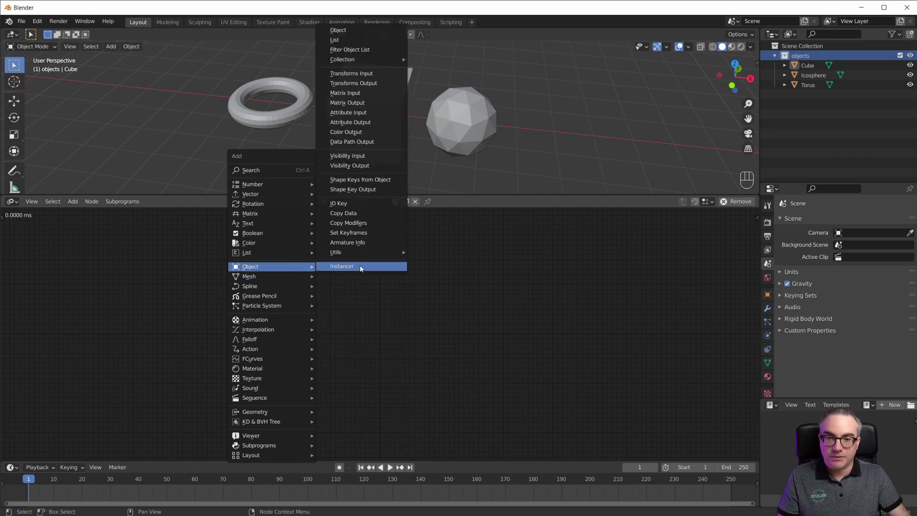
pyautogui.moveTo(367, 61)
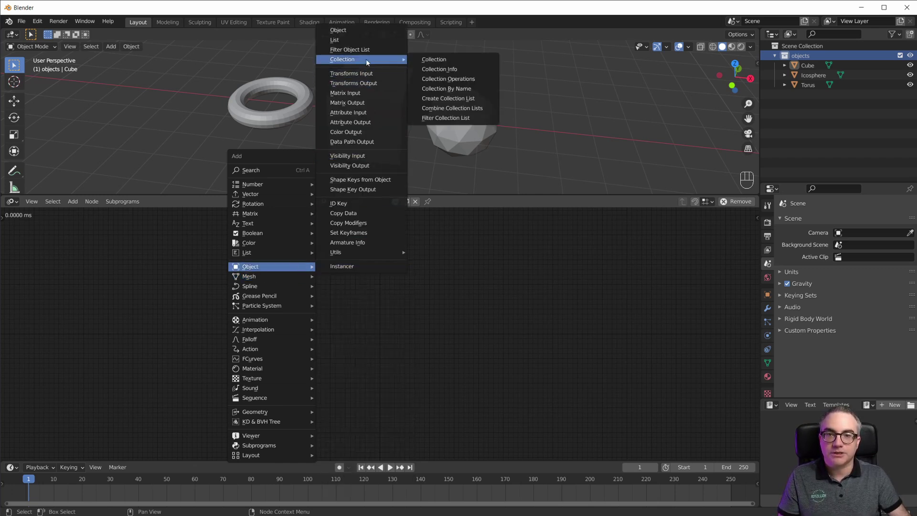
pyautogui.click(442, 68)
pyautogui.click(245, 303)
pyautogui.scroll(12, 245, 304)
pyautogui.moveTo(138, 248); pyautogui.dragTo(208, 329, button='middle')
pyautogui.scroll(1, 208, 329)
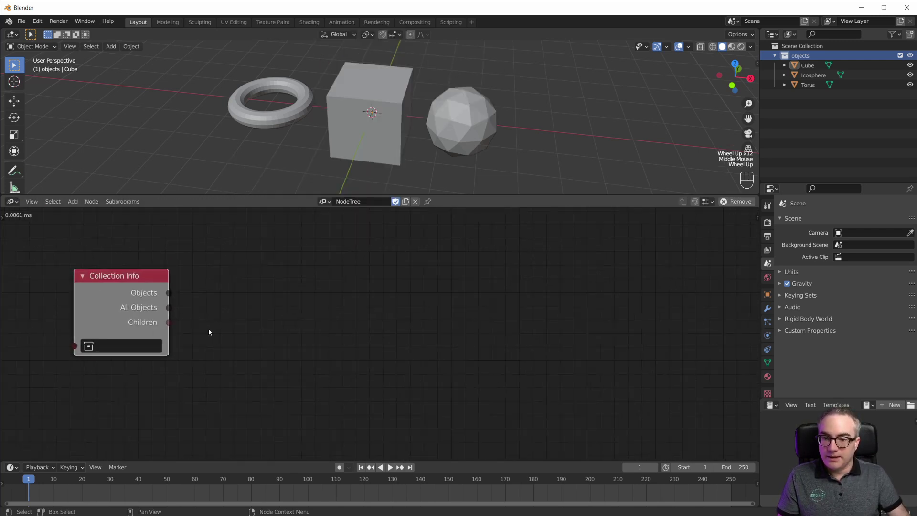
pyautogui.moveTo(171, 294); pyautogui.dragTo(248, 310)
pyautogui.click(105, 346)
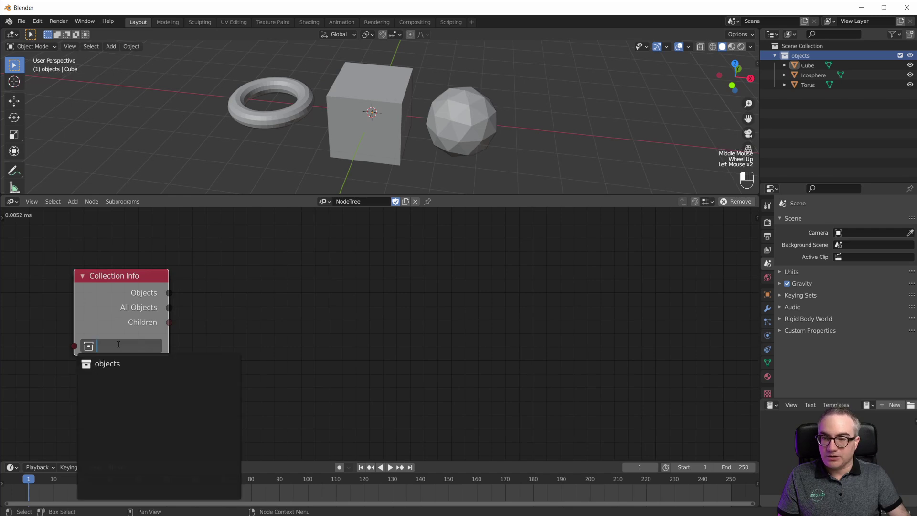
pyautogui.click(115, 363)
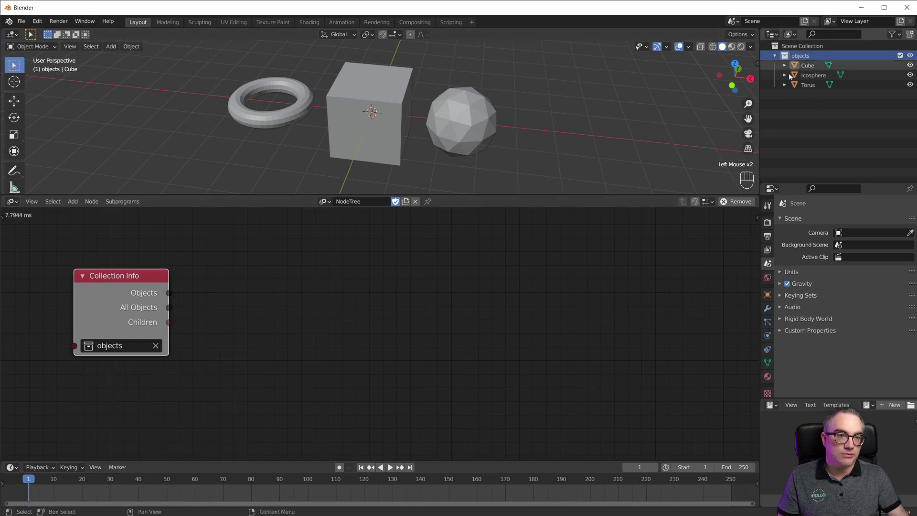
# Step: Add a Viewer node and connect the Objects output of Collection Info to it
pyautogui.moveTo(170, 294); pyautogui.dragTo(323, 288)
pyautogui.hotkey('shift', 'a')
pyautogui.moveTo(334, 282)
pyautogui.moveTo(335, 452)
pyautogui.click(377, 452)
pyautogui.moveTo(169, 294); pyautogui.dragTo(287, 312)
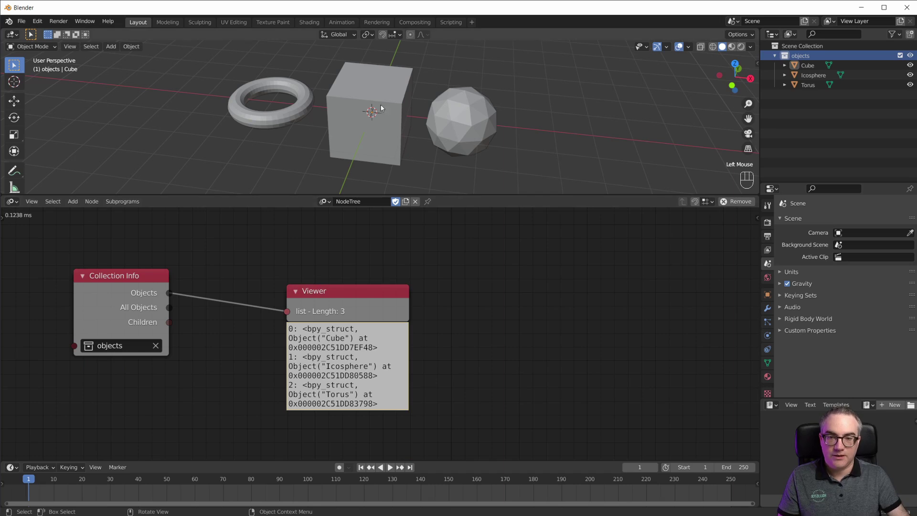
# Step: Move the Viewer node lower in the node tree, clear of the Collection Info node's row
pyautogui.scroll(-4, 357, 307)
pyautogui.moveTo(357, 307); pyautogui.dragTo(355, 356)
pyautogui.scroll(-3, 451, 394)
pyautogui.moveTo(451, 394); pyautogui.dragTo(414, 365, button='middle')
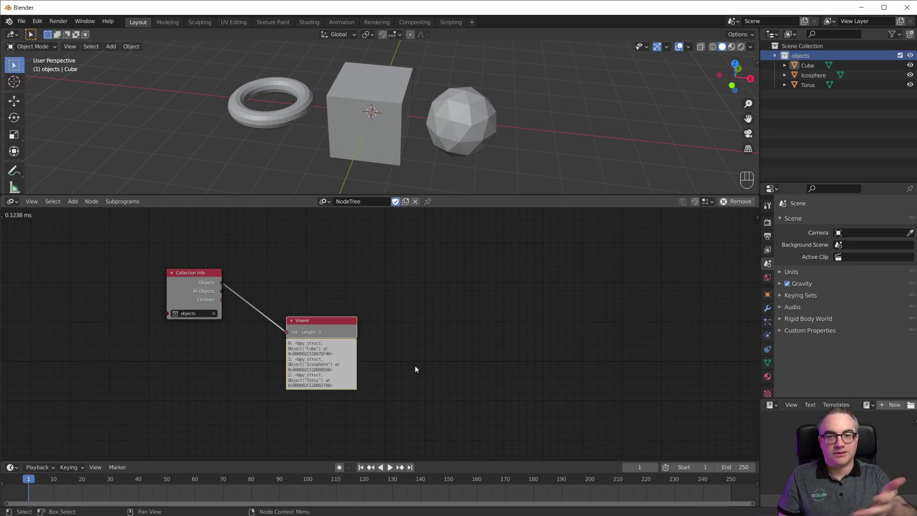
# Step: Add a Random Vector node and place it above the Viewer node
pyautogui.moveTo(461, 291); pyautogui.dragTo(441, 330, button='middle')
pyautogui.click(410, 269)
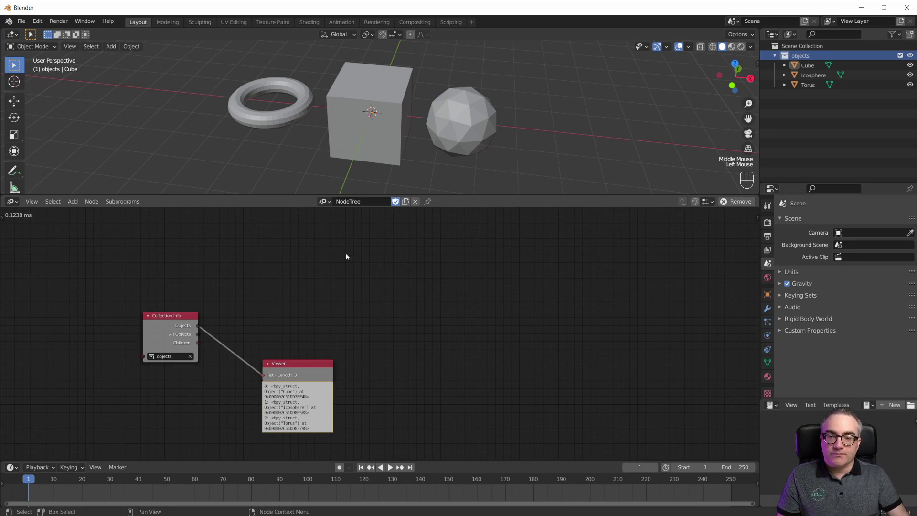
pyautogui.hotkey('shift', 'a')
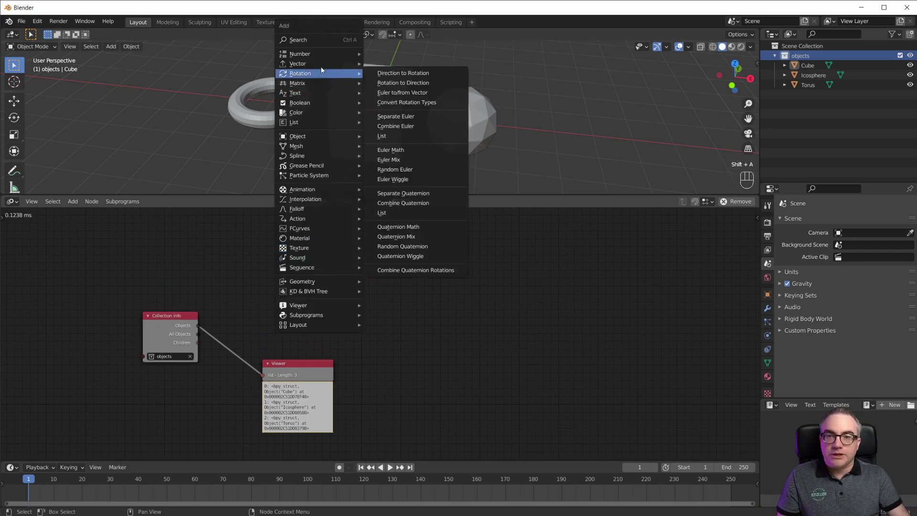
pyautogui.moveTo(334, 63)
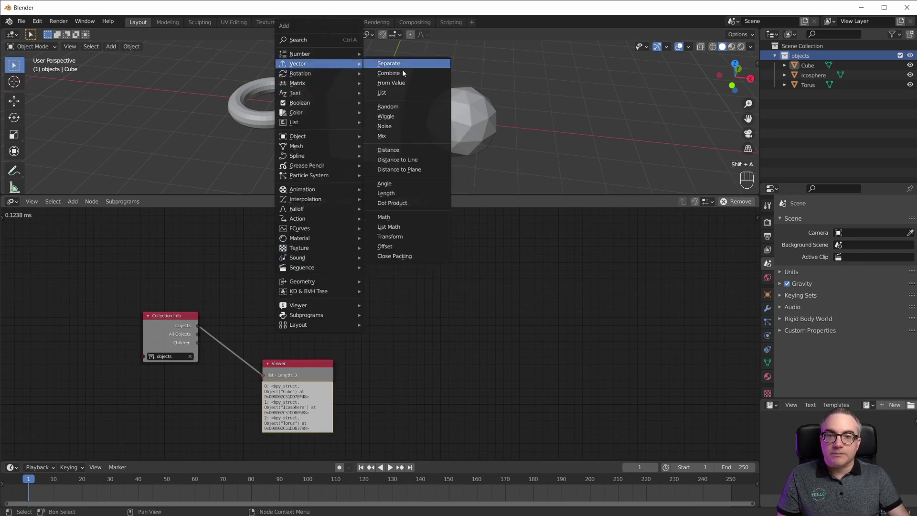
pyautogui.click(408, 107)
pyautogui.click(412, 282)
pyautogui.scroll(4, 416, 282)
pyautogui.click(424, 279)
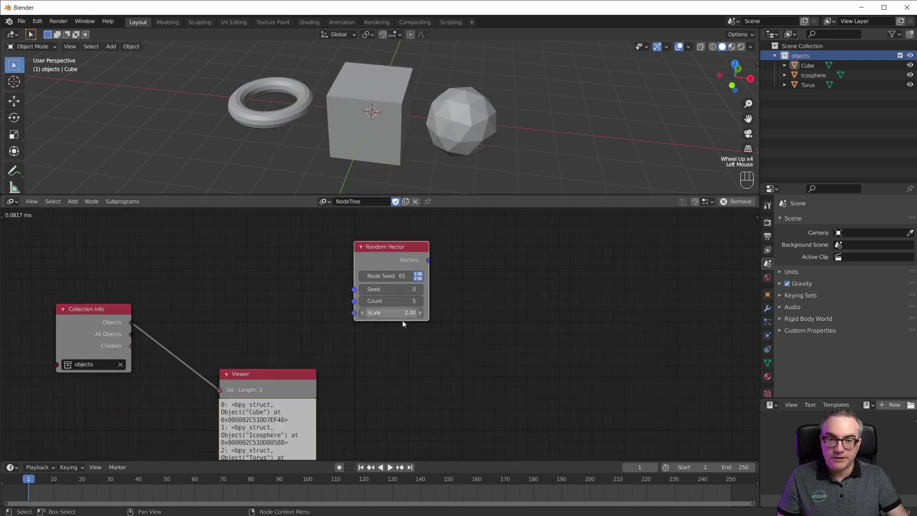
pyautogui.scroll(-3, 374, 335)
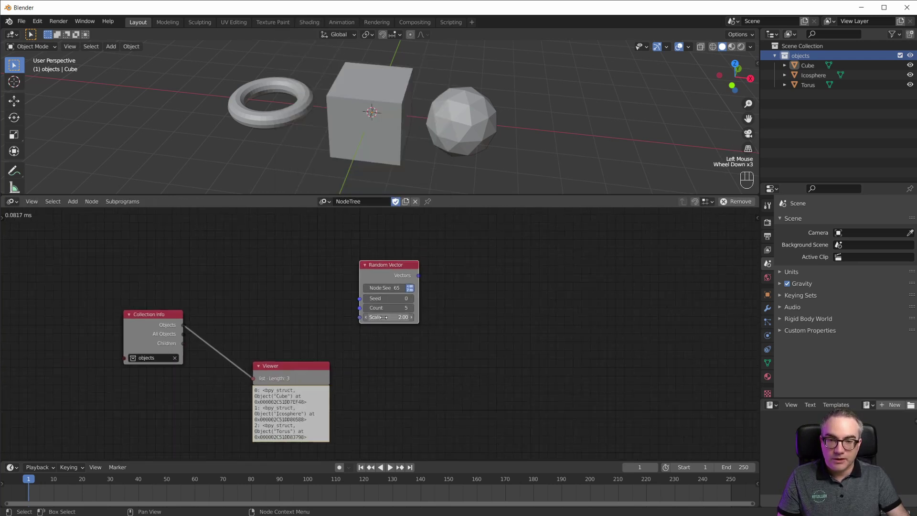
pyautogui.moveTo(383, 266); pyautogui.dragTo(341, 252)
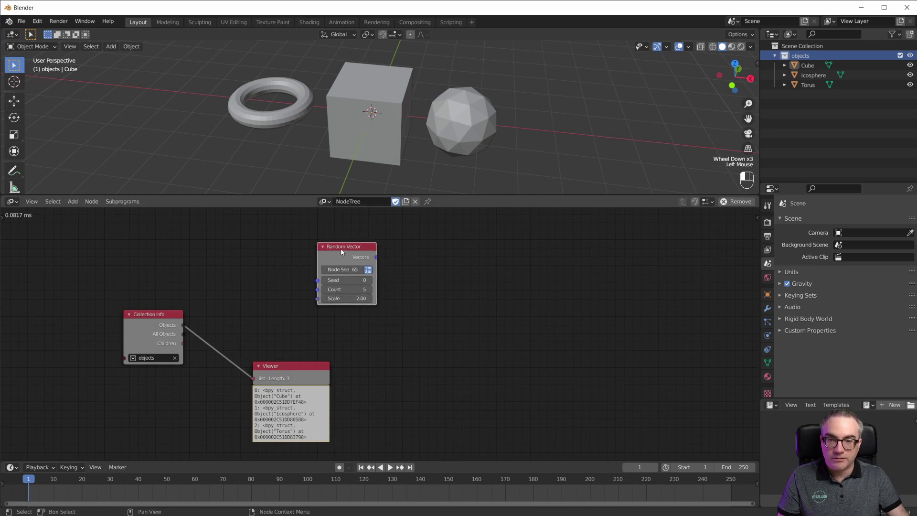
# Step: Add an Integer Input node above the Collection Info node and set its value to 30
pyautogui.click(227, 263)
pyautogui.hotkey('shift', 'a')
pyautogui.moveTo(218, 234)
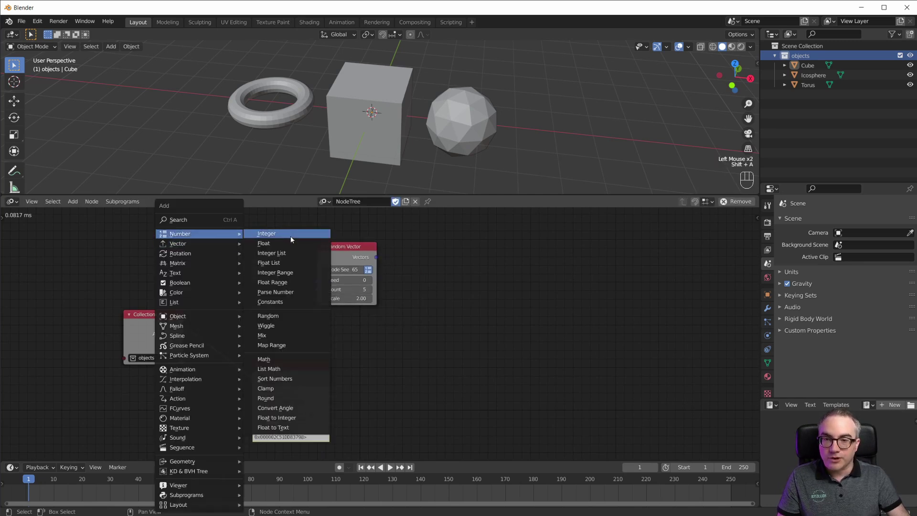
pyautogui.click(287, 235)
pyautogui.click(152, 280)
pyautogui.moveTo(151, 271); pyautogui.dragTo(170, 271)
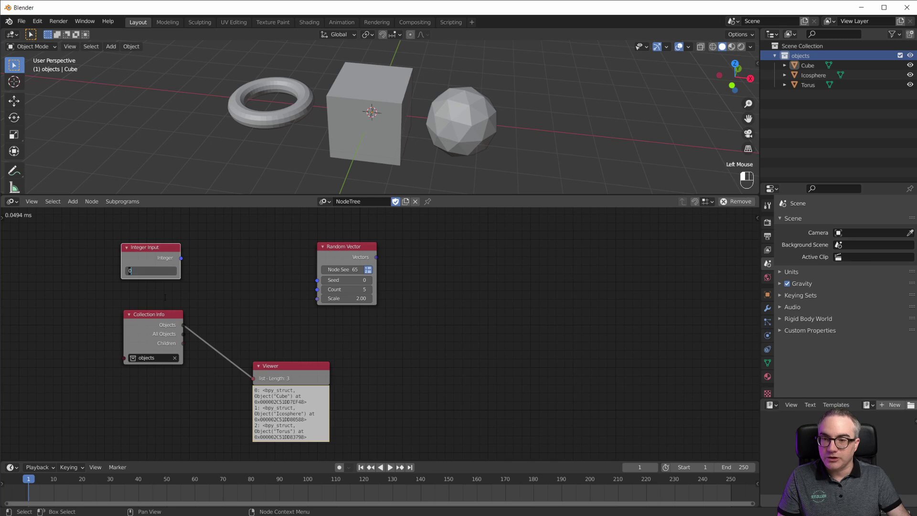
pyautogui.press('KP_Decimal')
# Step: Connect the Integer Input's output to the Count input of Random Vector and move the Random Vector node closer to it
pyautogui.scroll(6, 534, 329)
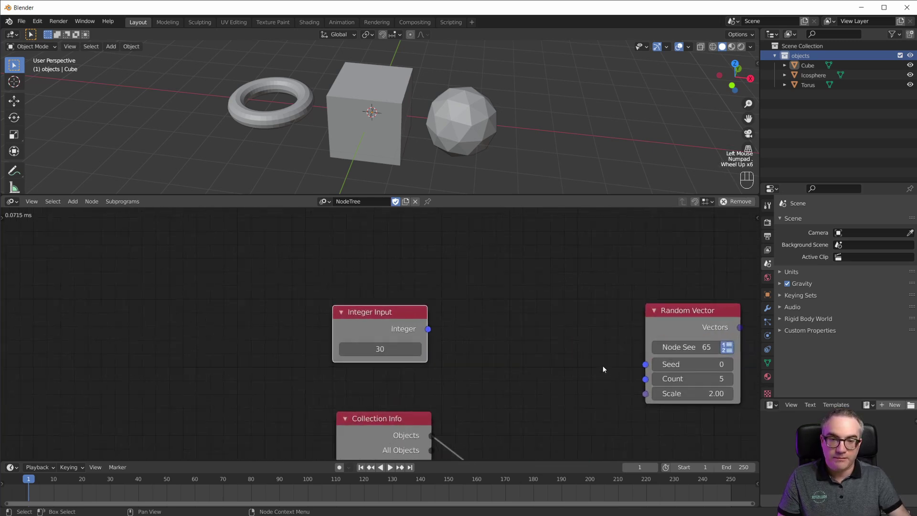
pyautogui.moveTo(605, 371); pyautogui.dragTo(275, 288, button='middle')
pyautogui.moveTo(172, 266); pyautogui.dragTo(389, 317)
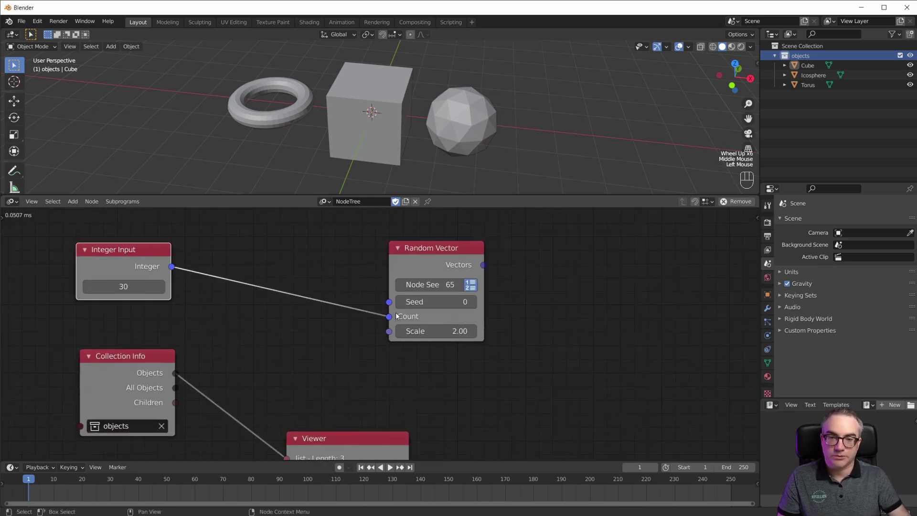
pyautogui.moveTo(443, 251); pyautogui.dragTo(325, 240)
# Step: Delete the Viewer node connected to Collection Info
pyautogui.scroll(-4, 399, 372)
pyautogui.moveTo(371, 275); pyautogui.dragTo(587, 259)
pyautogui.press('x')
pyautogui.scroll(-2, 486, 333)
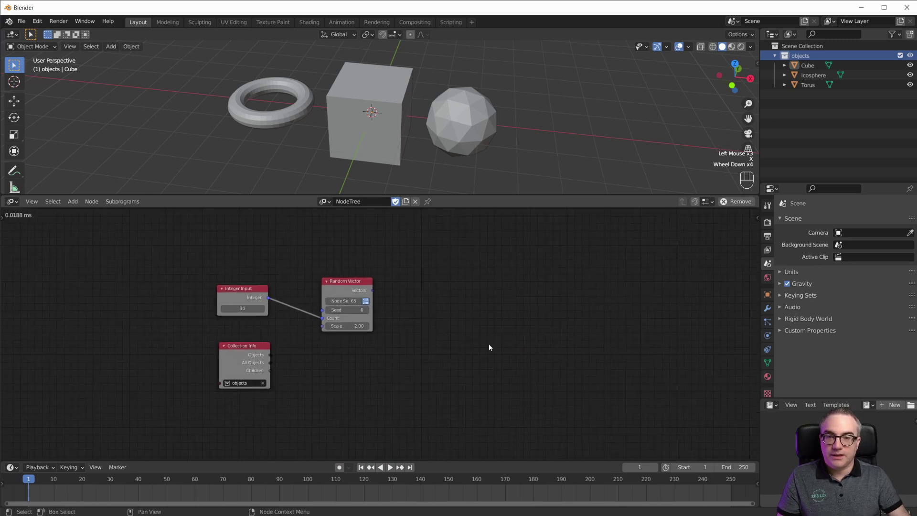
# Step: Add an Object Instancer node to the node tree and place it beside the Random Vector node
pyautogui.moveTo(489, 343); pyautogui.dragTo(471, 350, button='middle')
pyautogui.scroll(-4, 481, 153)
pyautogui.keyDown('shift'); pyautogui.moveTo(480, 153); pyautogui.dragTo(498, 139, button='middle'); pyautogui.keyUp('shift')
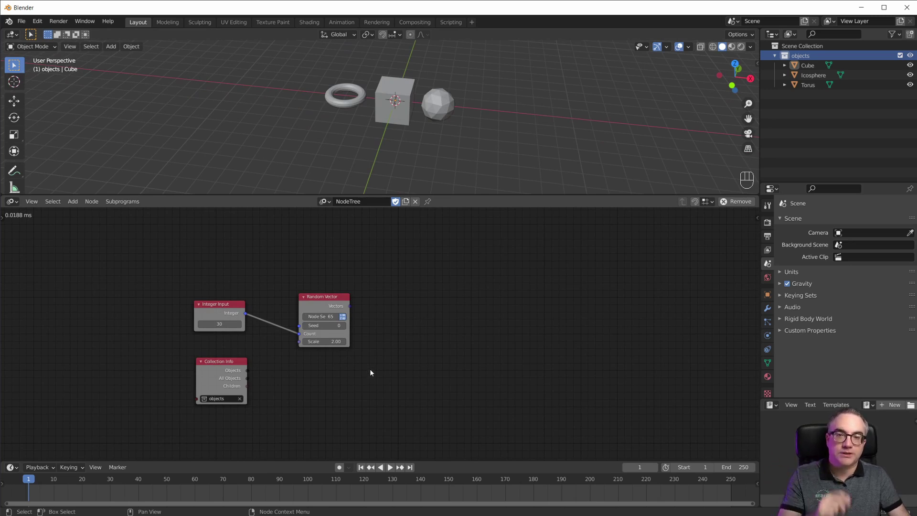
pyautogui.scroll(3, 377, 366)
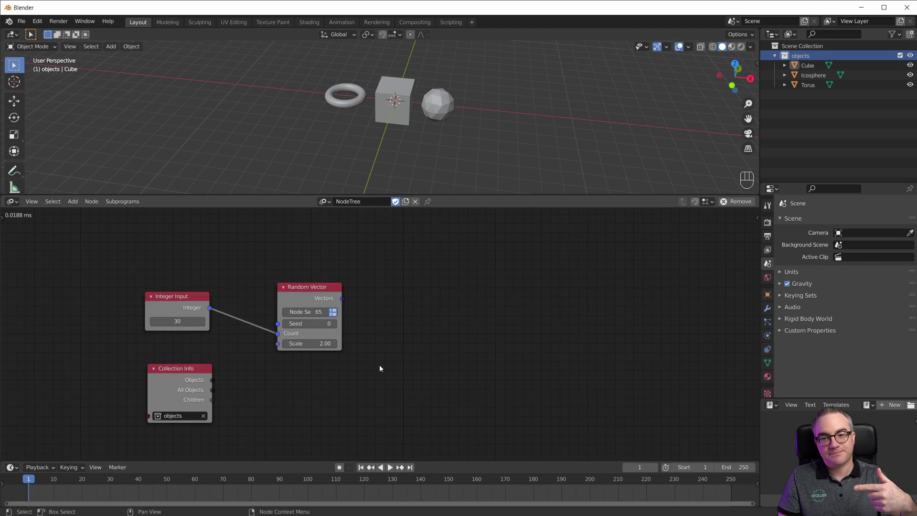
pyautogui.click(392, 338)
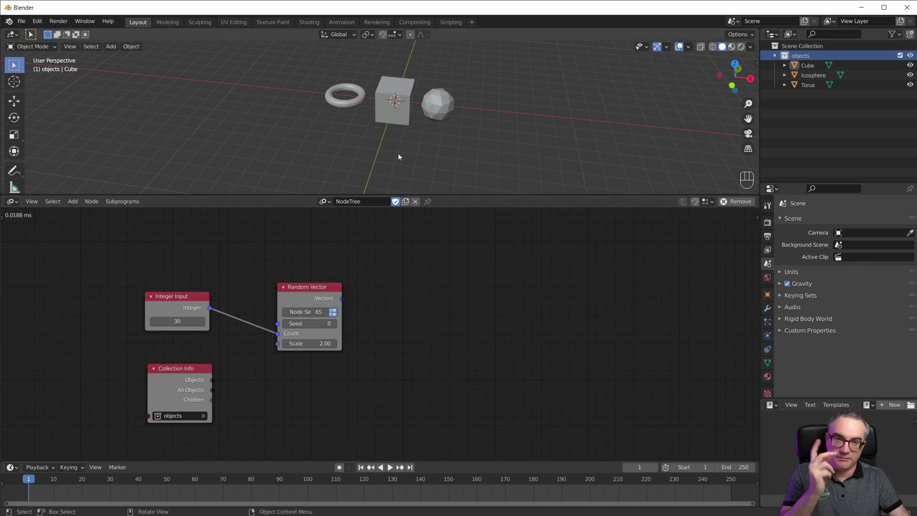
pyautogui.hotkey('shift', 'a')
pyautogui.moveTo(427, 304)
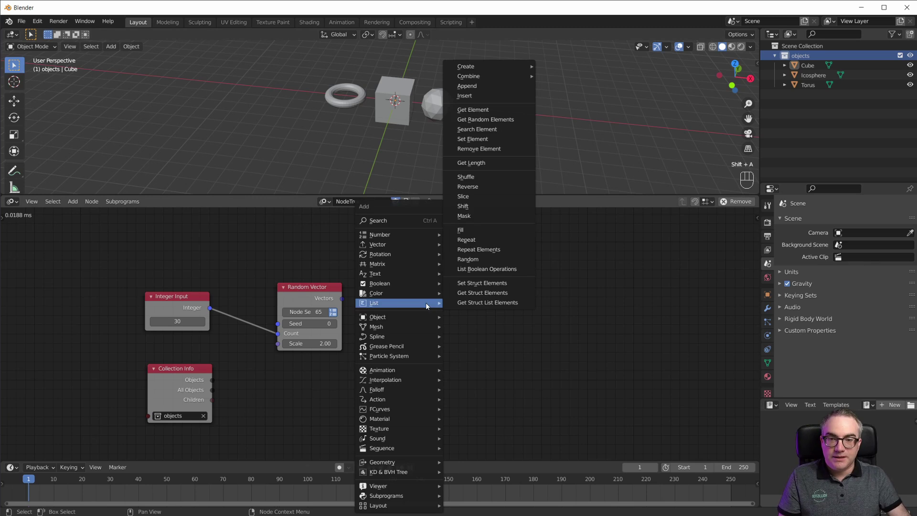
pyautogui.moveTo(416, 319)
pyautogui.click(481, 317)
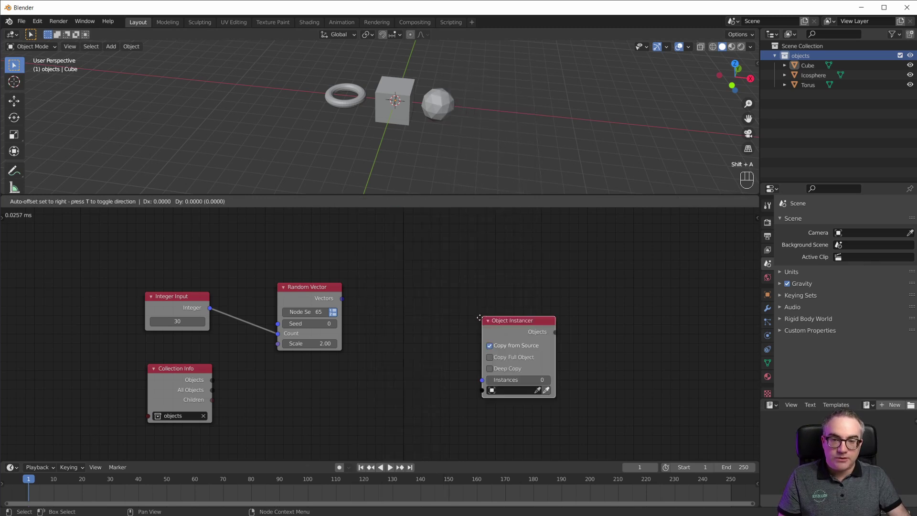
pyautogui.click(492, 352)
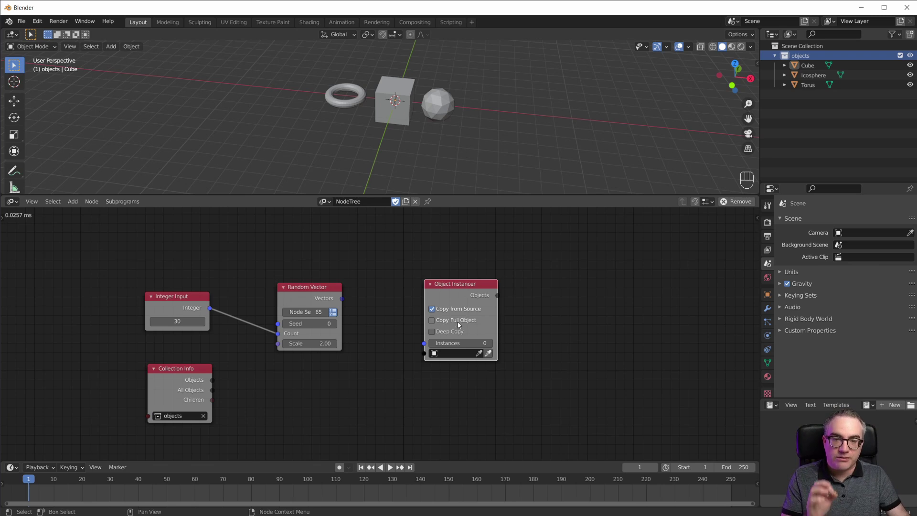
# Step: Turn off Copy from Source on the Object Instancer node and keep its object type as Mesh
pyautogui.click(432, 309)
pyautogui.scroll(2, 453, 321)
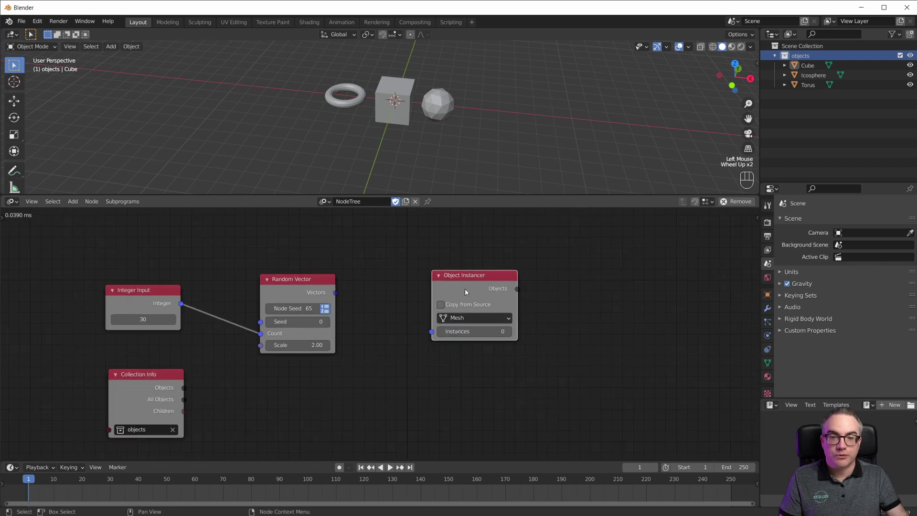
pyautogui.click(481, 320)
pyautogui.click(496, 319)
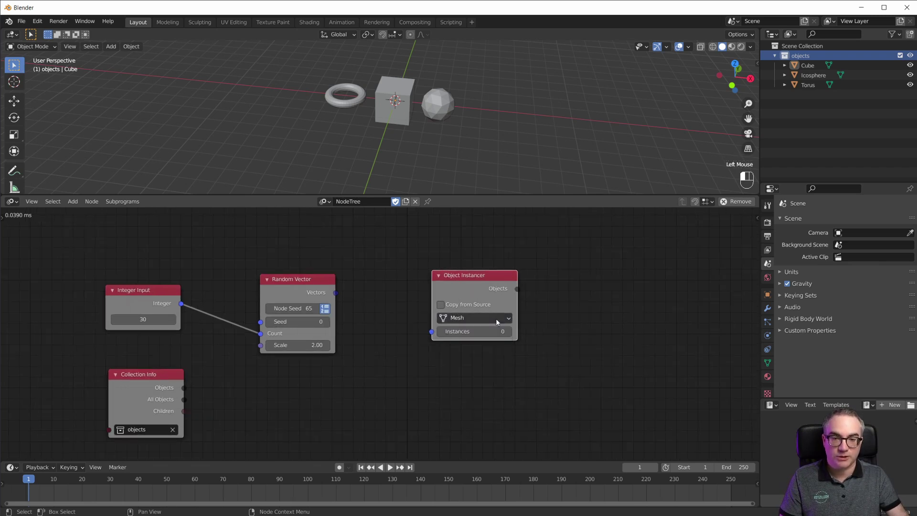
# Step: Arrange the Object Instancer below the raised Random Vector node and connect the Integer Input's output to its Instances input
pyautogui.moveTo(315, 294); pyautogui.dragTo(340, 253)
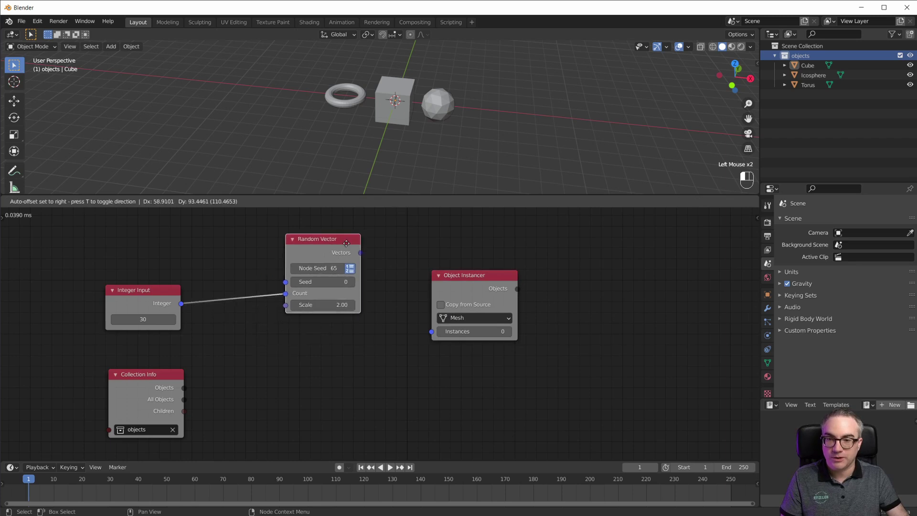
pyautogui.moveTo(457, 274); pyautogui.dragTo(305, 337)
pyautogui.moveTo(181, 303); pyautogui.dragTo(278, 392)
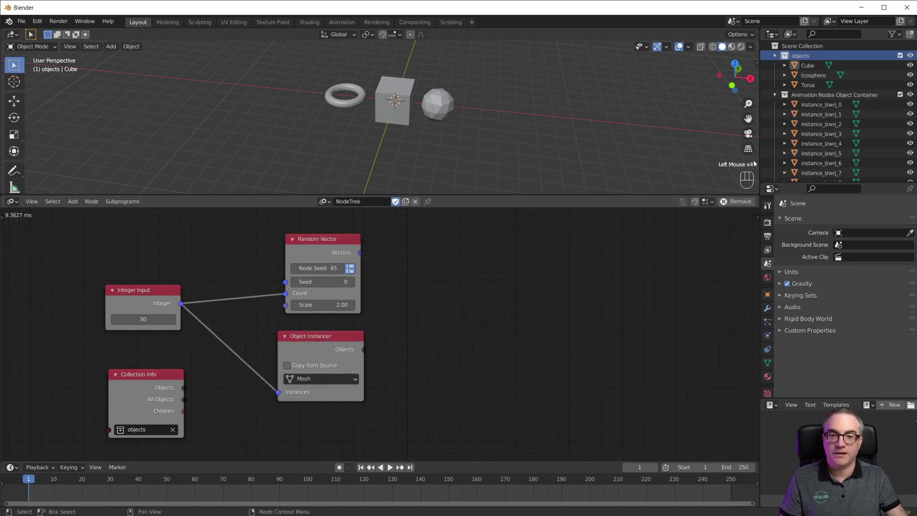
pyautogui.scroll(-3, 833, 126)
pyautogui.scroll(-4, 832, 126)
pyautogui.scroll(9, 826, 120)
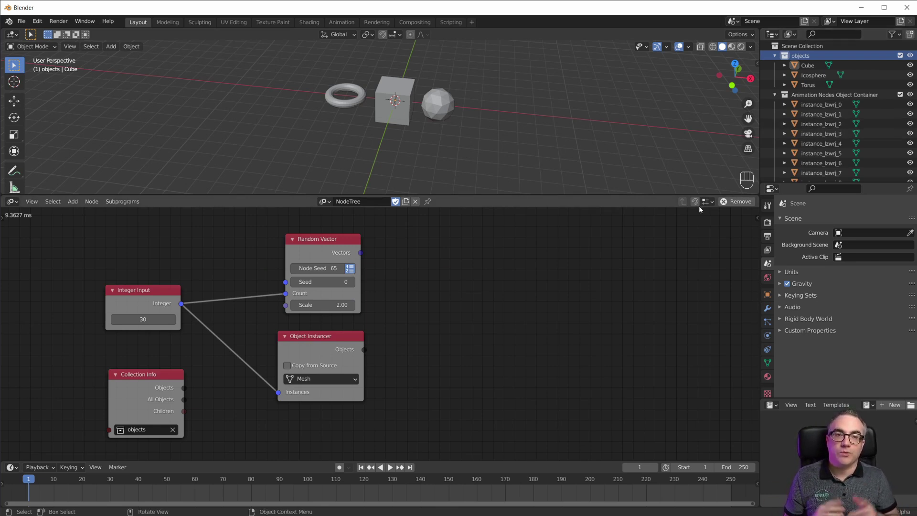
# Step: Add a Copy Object Data node to the node tree, beyond the Random Vector and Object Instancer nodes
pyautogui.scroll(-2, 443, 300)
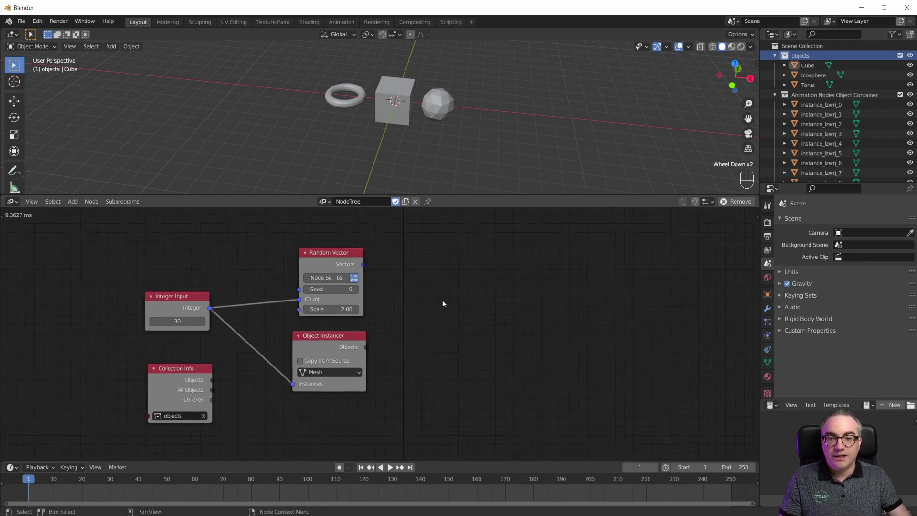
pyautogui.scroll(-1, 442, 303)
pyautogui.moveTo(443, 303); pyautogui.dragTo(435, 315, button='middle')
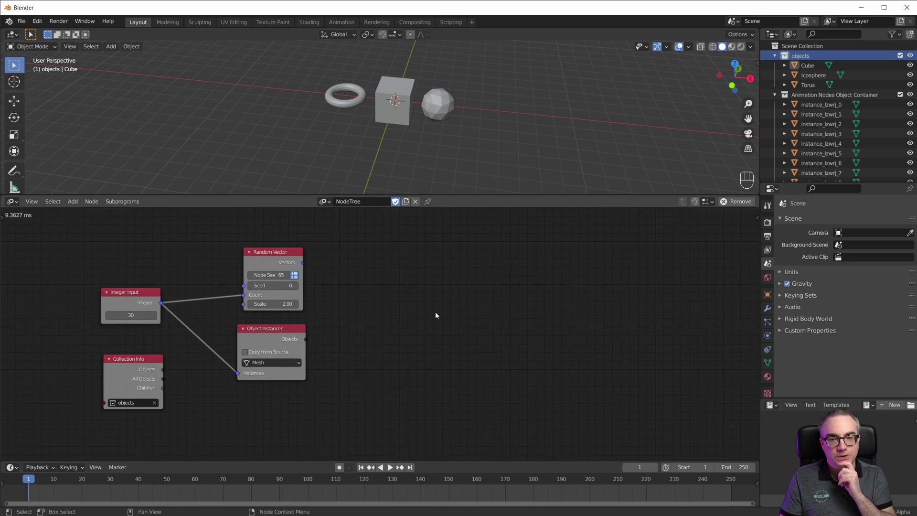
pyautogui.click(435, 311)
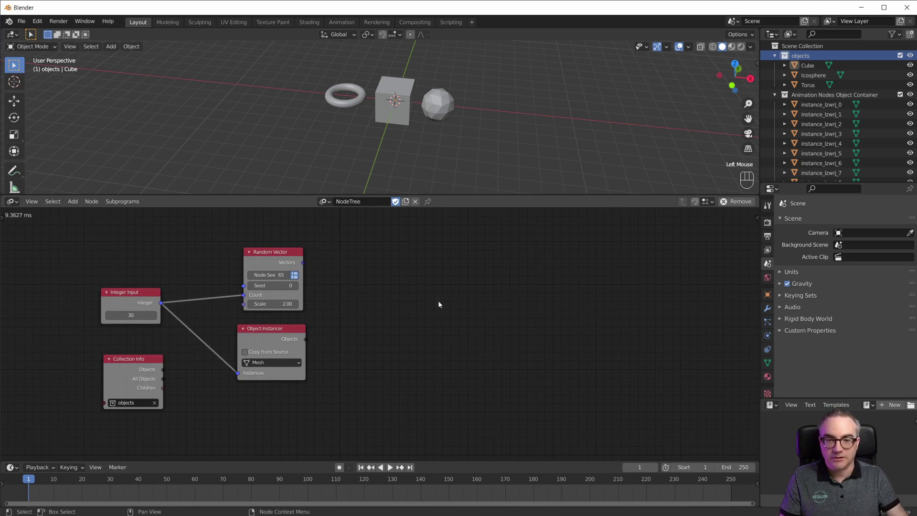
pyautogui.hotkey('shift', 'a')
pyautogui.moveTo(434, 283)
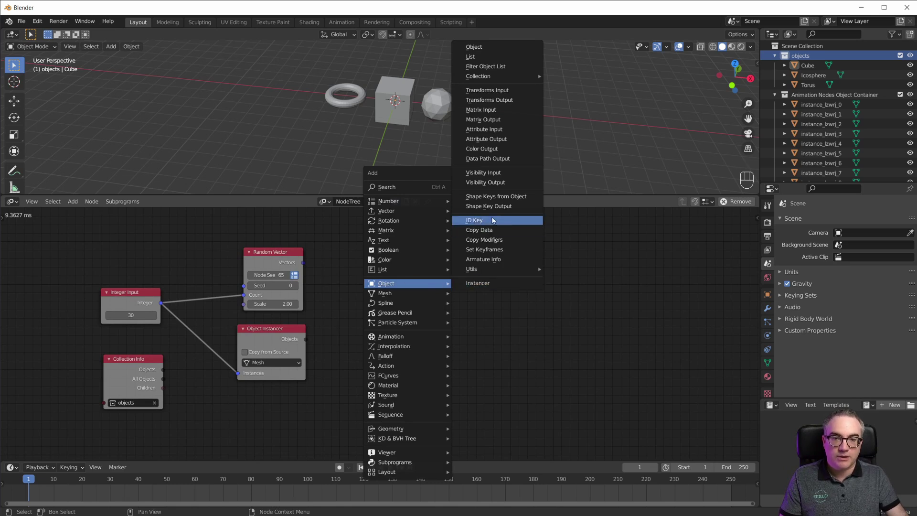
pyautogui.click(479, 230)
pyautogui.click(437, 272)
pyautogui.scroll(4, 438, 272)
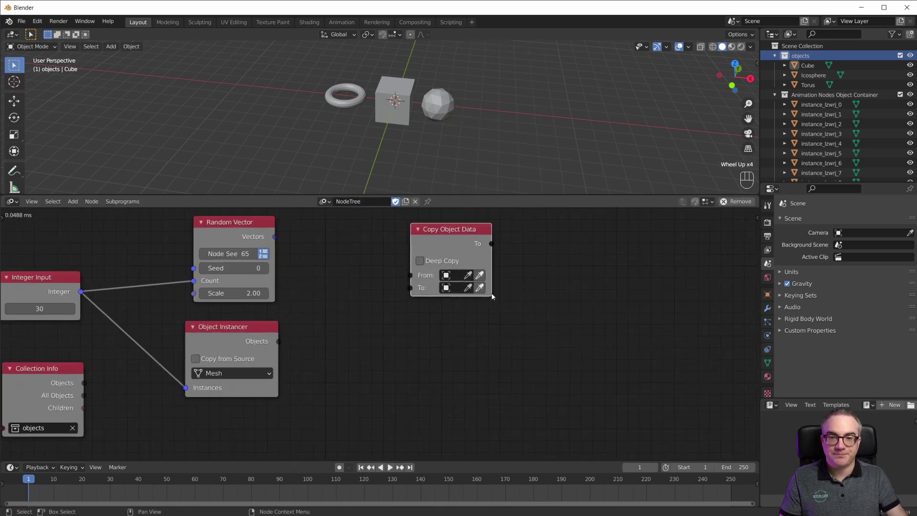
pyautogui.scroll(-3, 437, 273)
pyautogui.scroll(1, 431, 254)
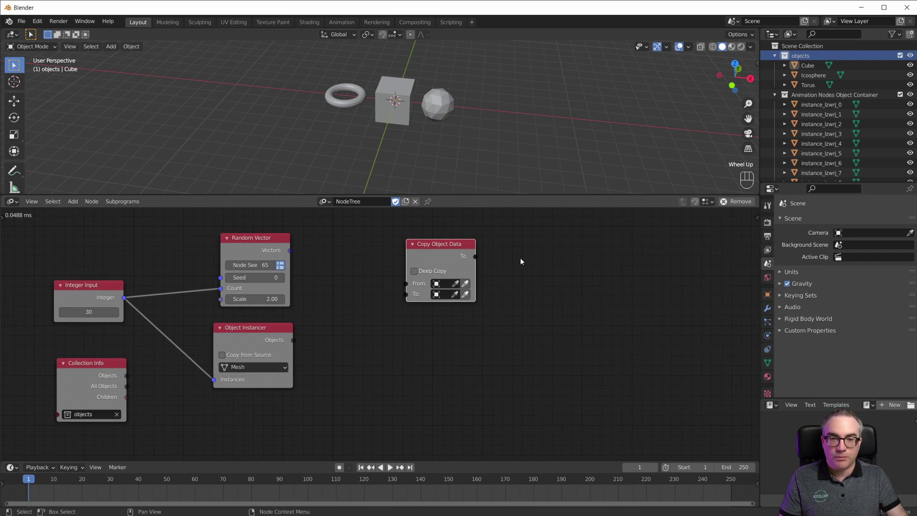
# Step: Widen the Copy Object Data node and place it beside the Object Instancer with the instancer's Objects output connected to its To input
pyautogui.moveTo(477, 268); pyautogui.dragTo(516, 259)
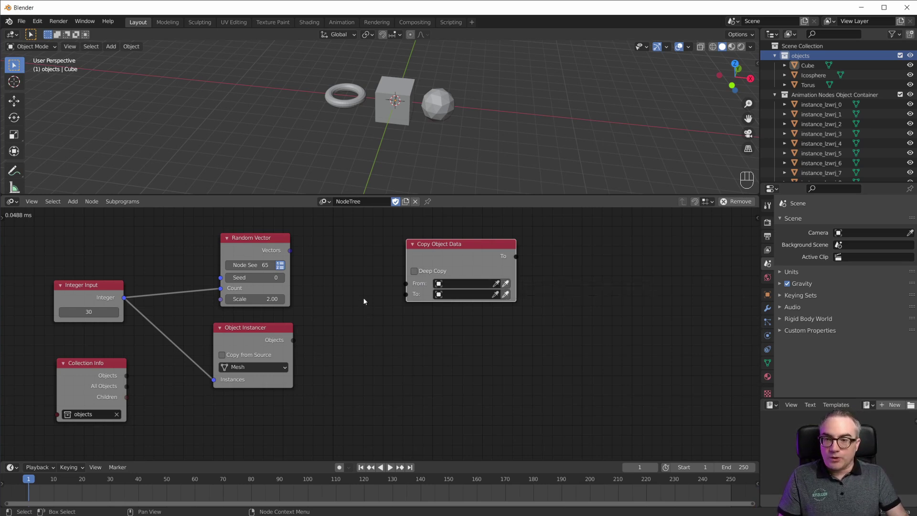
pyautogui.moveTo(405, 294); pyautogui.dragTo(294, 340)
pyautogui.moveTo(463, 258); pyautogui.dragTo(390, 346)
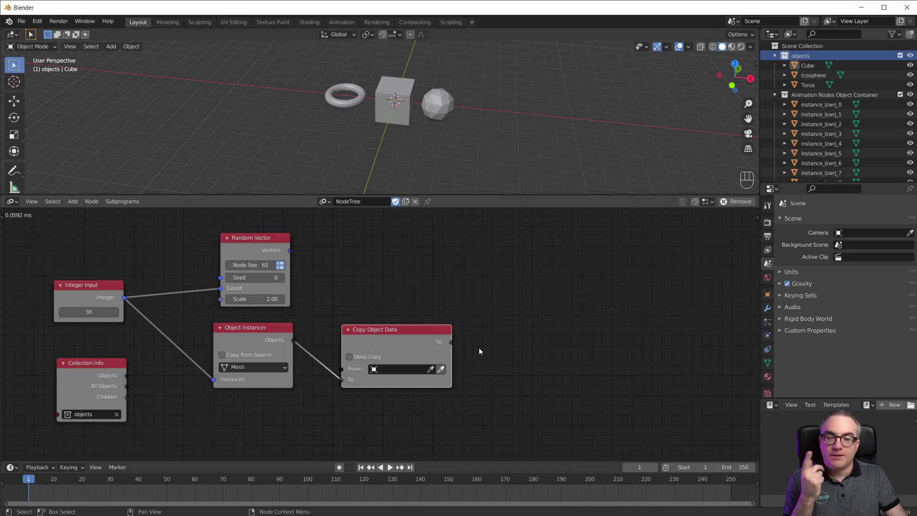
# Step: Select the torus, the cube and the icosphere one after another in the 3D viewport
pyautogui.click(357, 99)
pyautogui.click(397, 104)
pyautogui.click(447, 107)
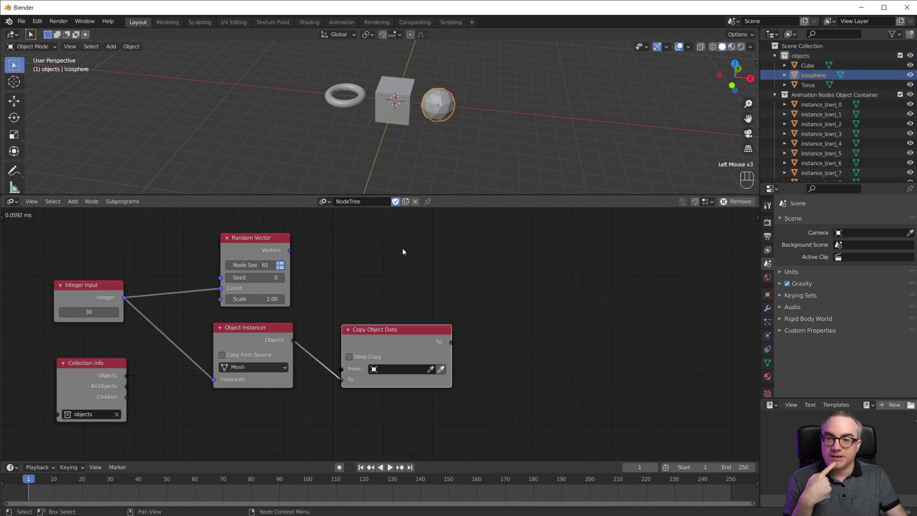
# Step: Move the Collection Info node above the Integer Input node and shift Copy Object Data farther from the Object Instancer
pyautogui.scroll(-1, 402, 248)
pyautogui.moveTo(139, 400); pyautogui.dragTo(140, 237)
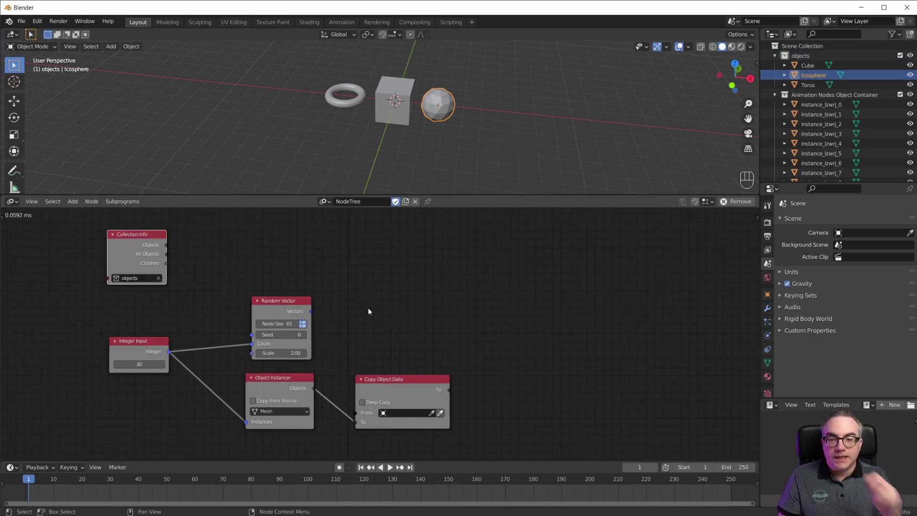
pyautogui.moveTo(400, 384); pyautogui.dragTo(436, 350)
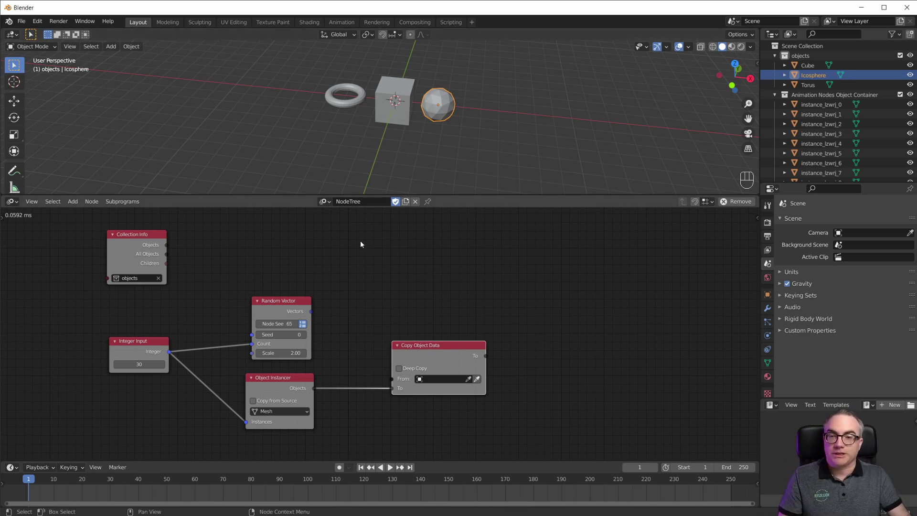
# Step: Add a Repeat List node above Random Vector and connect the Objects output of Collection Info to its List input
pyautogui.moveTo(366, 229); pyautogui.dragTo(380, 268, button='middle')
pyautogui.hotkey('shift', 'a')
pyautogui.moveTo(307, 246)
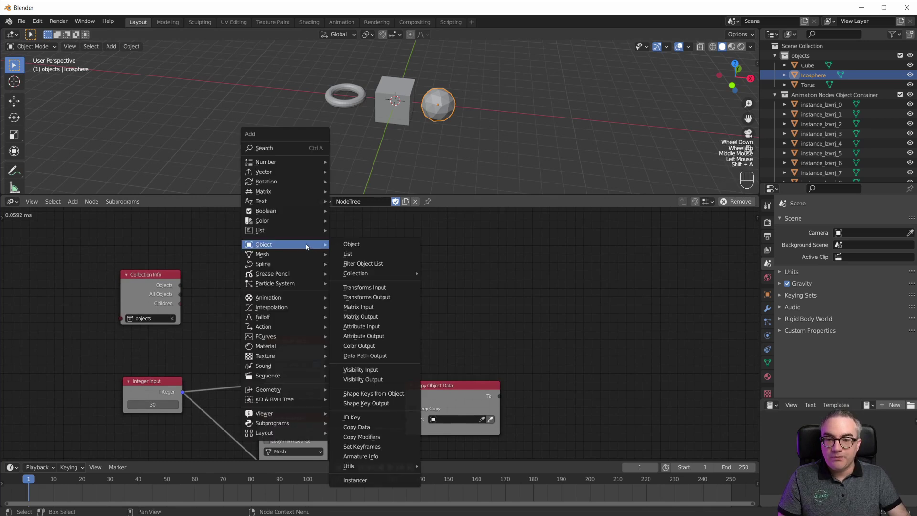
pyautogui.moveTo(287, 231)
pyautogui.moveTo(368, 230)
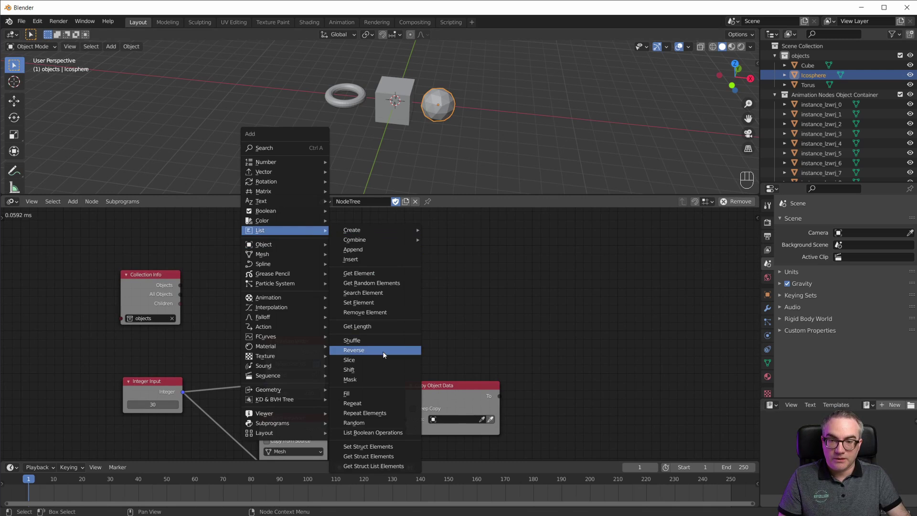
pyautogui.click(381, 405)
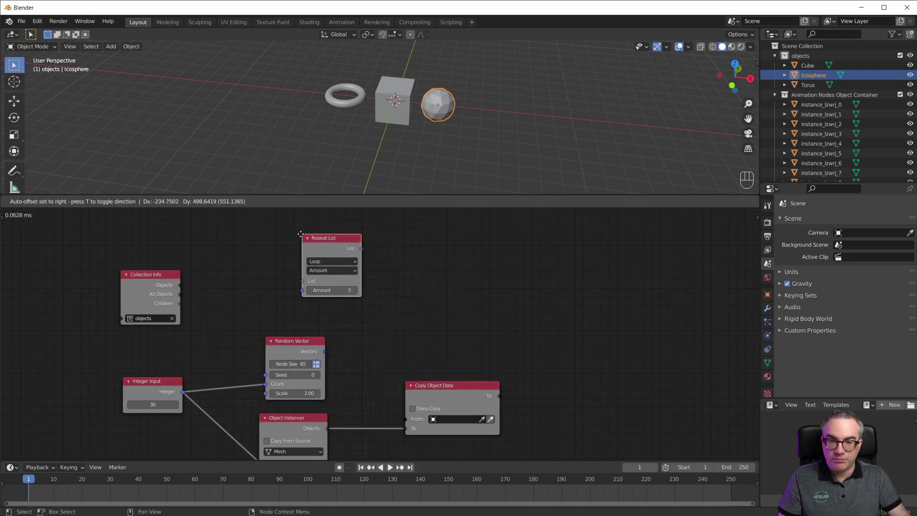
pyautogui.click(264, 234)
pyautogui.moveTo(180, 285); pyautogui.dragTo(277, 284)
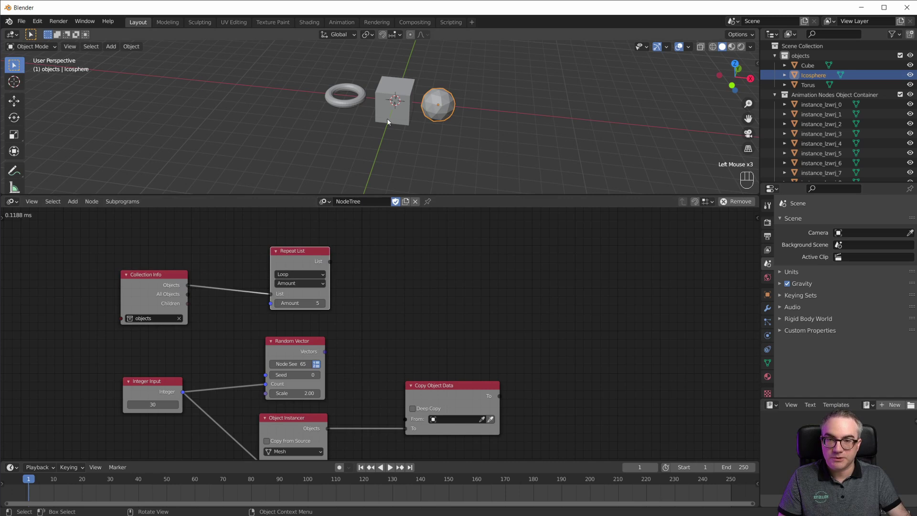
# Step: Set the Repeat List node's amount type to Length and connect the Integer Input's output to its Length input
pyautogui.click(305, 283)
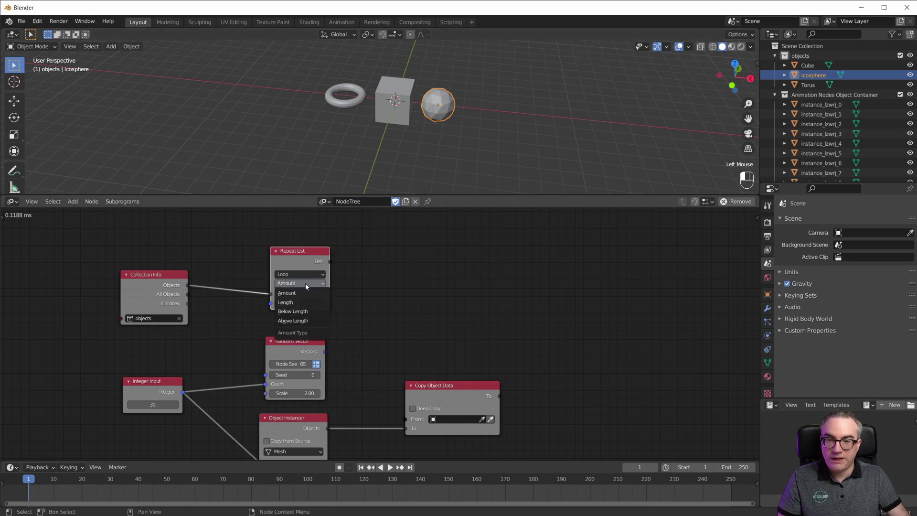
pyautogui.click(298, 303)
pyautogui.moveTo(298, 253)
pyautogui.mouseDown()
pyautogui.moveTo(295, 243)
pyautogui.moveTo(292, 250)
pyautogui.mouseUp()
pyautogui.moveTo(183, 391); pyautogui.dragTo(264, 300)
# Step: Add a Viewer node and connect the Repeat List output to it to inspect the repeated objects
pyautogui.click(415, 253)
pyautogui.hotkey('shift', 'a')
pyautogui.moveTo(392, 436)
pyautogui.click(463, 437)
pyautogui.click(393, 253)
pyautogui.moveTo(323, 258); pyautogui.dragTo(433, 232)
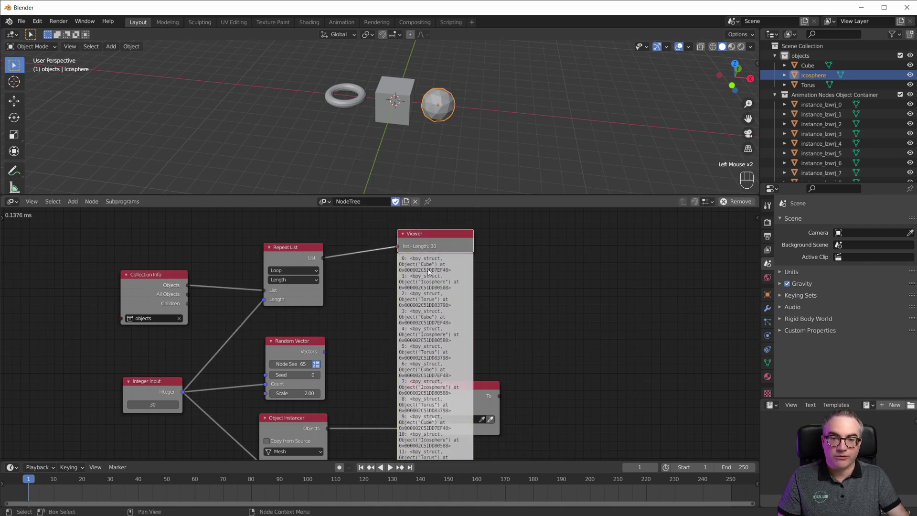
pyautogui.scroll(2, 422, 281)
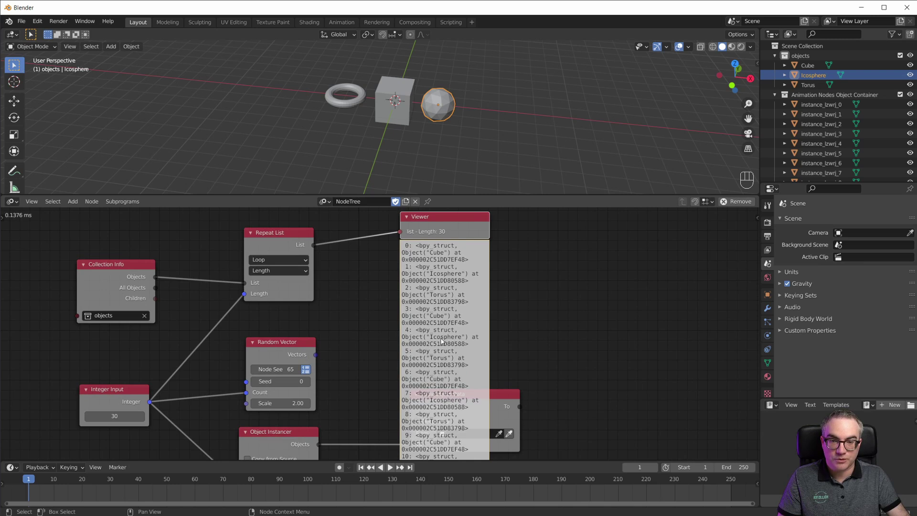
# Step: Delete the Viewer node connected to the Repeat List output
pyautogui.moveTo(423, 218); pyautogui.dragTo(403, 245)
pyautogui.press('x')
pyautogui.scroll(-3, 401, 286)
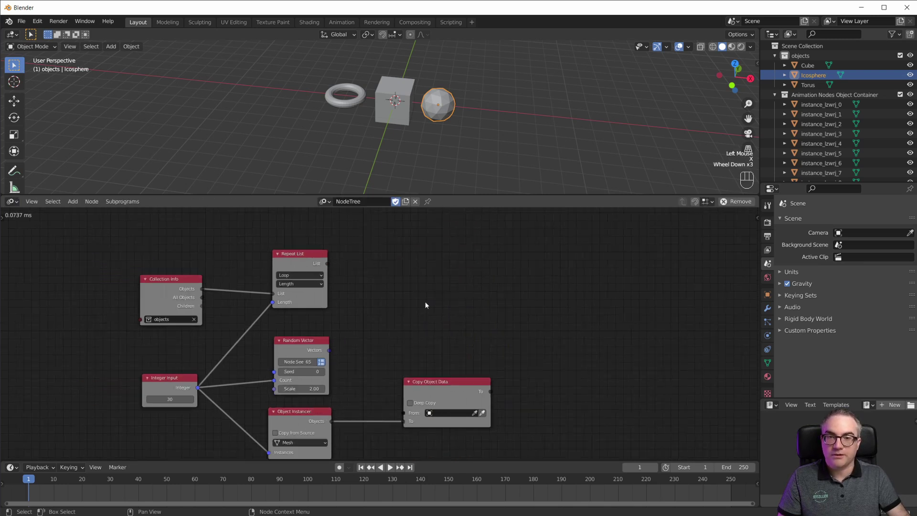
# Step: Connect the Repeat List output to the From input of Copy Object Data and reposition the Copy Object Data node
pyautogui.moveTo(425, 302); pyautogui.dragTo(402, 276, button='middle')
pyautogui.scroll(1, 402, 276)
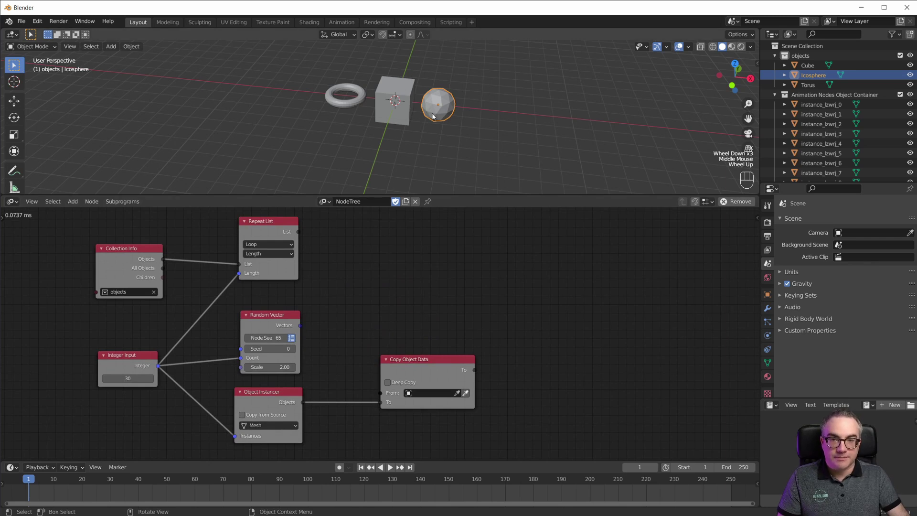
pyautogui.moveTo(298, 231); pyautogui.dragTo(381, 393)
pyautogui.moveTo(419, 368); pyautogui.dragTo(407, 409)
pyautogui.moveTo(264, 406); pyautogui.dragTo(265, 406)
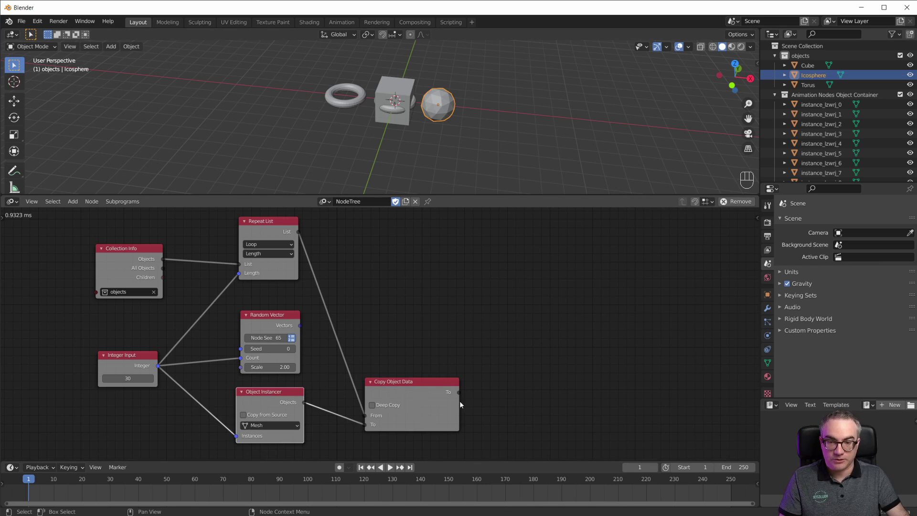
# Step: Rearrange the nodes so Object Instancer sits under Repeat List, Copy Object Data beside them, and Random Vector below
pyautogui.moveTo(424, 385); pyautogui.dragTo(397, 378)
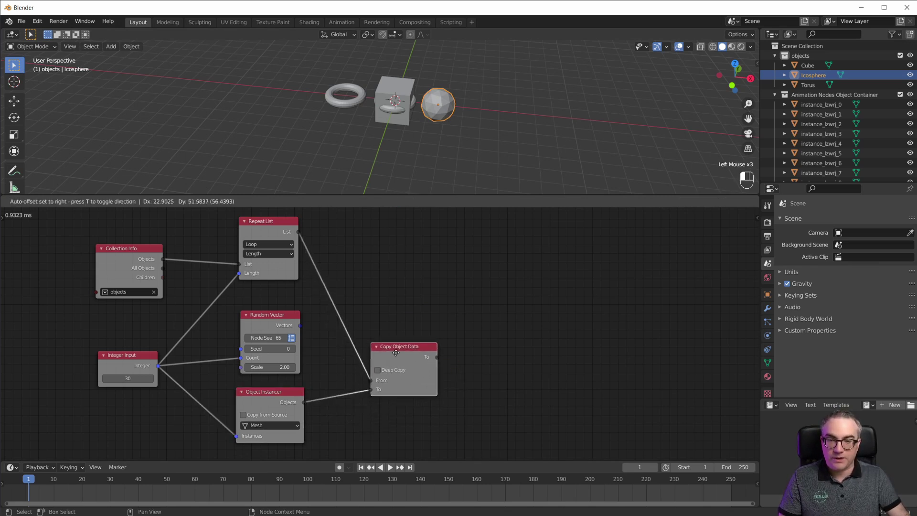
pyautogui.moveTo(281, 317); pyautogui.dragTo(215, 444)
pyautogui.moveTo(268, 393); pyautogui.dragTo(265, 301)
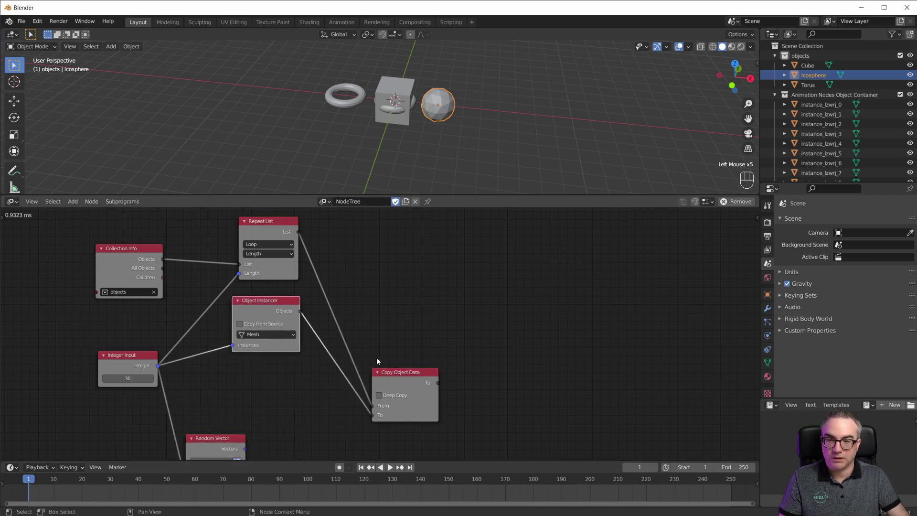
pyautogui.moveTo(385, 372); pyautogui.dragTo(360, 255)
pyautogui.moveTo(222, 453); pyautogui.dragTo(282, 432)
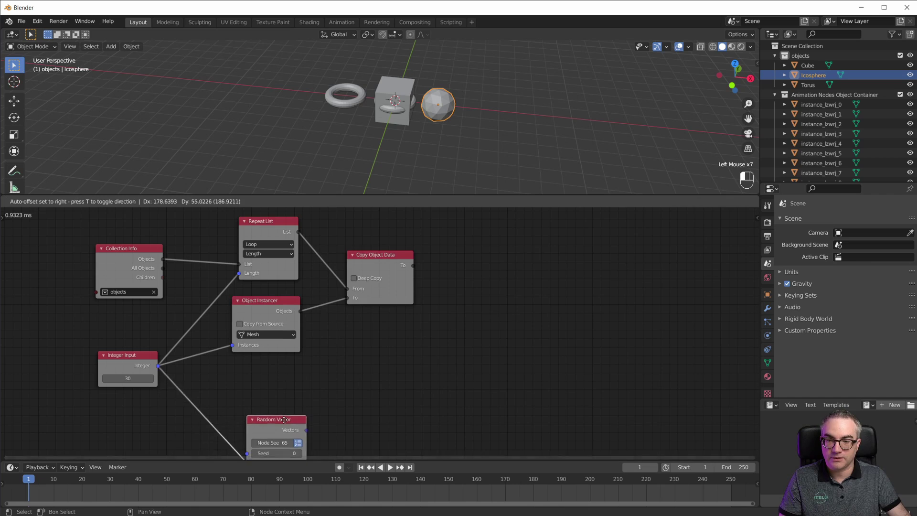
# Step: Add an Object Transforms Output node with X, Y and Z location enabled and feed its Objects input from Copy Object Data
pyautogui.click(595, 328)
pyautogui.hotkey('shift', 'a')
pyautogui.moveTo(569, 155)
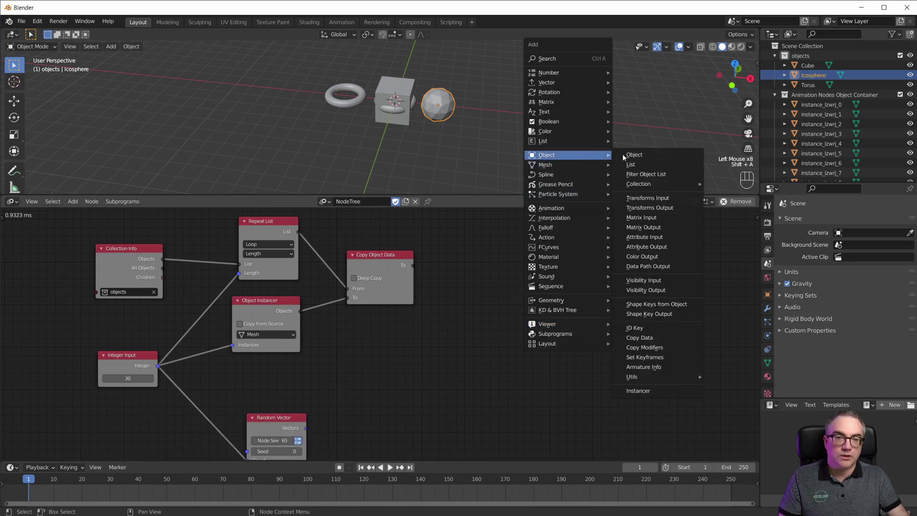
pyautogui.click(669, 208)
pyautogui.click(480, 311)
pyautogui.moveTo(413, 265); pyautogui.dragTo(481, 367)
pyautogui.moveTo(504, 339); pyautogui.dragTo(557, 320)
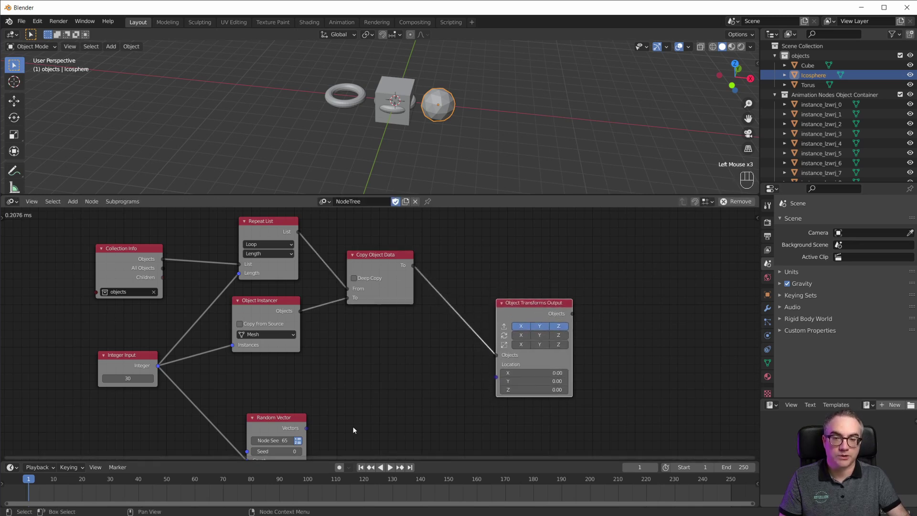
# Step: Connect Random Vector's Vectors output to the Locations input of Object Transforms Output and set the vector scale to 8.18
pyautogui.moveTo(306, 428); pyautogui.dragTo(499, 379)
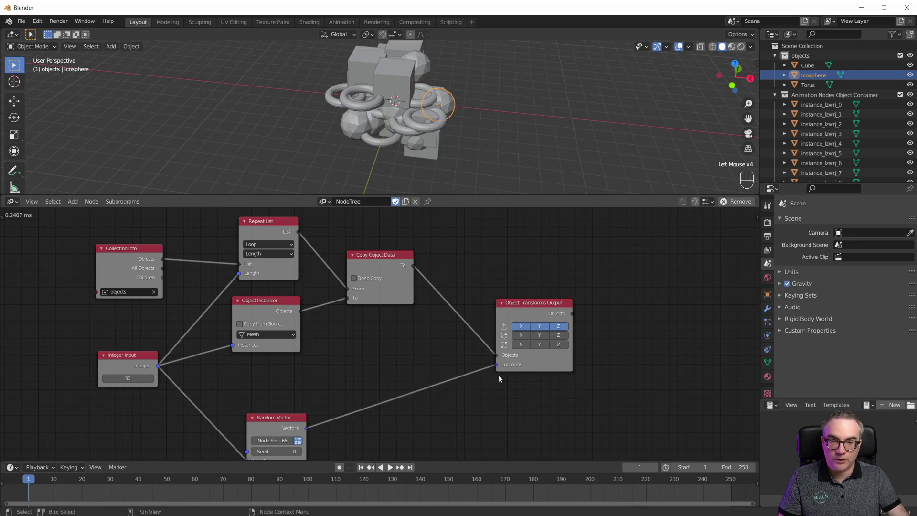
pyautogui.scroll(-3, 424, 417)
pyautogui.scroll(2, 351, 445)
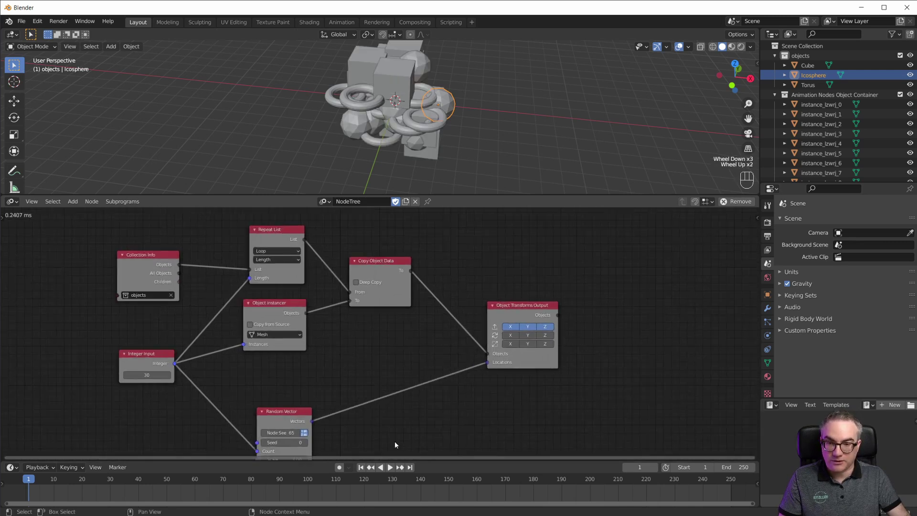
pyautogui.moveTo(395, 444); pyautogui.dragTo(368, 362, button='middle')
pyautogui.scroll(4, 368, 361)
pyautogui.moveTo(301, 384); pyautogui.dragTo(382, 383)
pyautogui.scroll(-6, 486, 87)
pyautogui.moveTo(485, 87); pyautogui.dragTo(456, 121, button='middle')
pyautogui.scroll(-2, 445, 180)
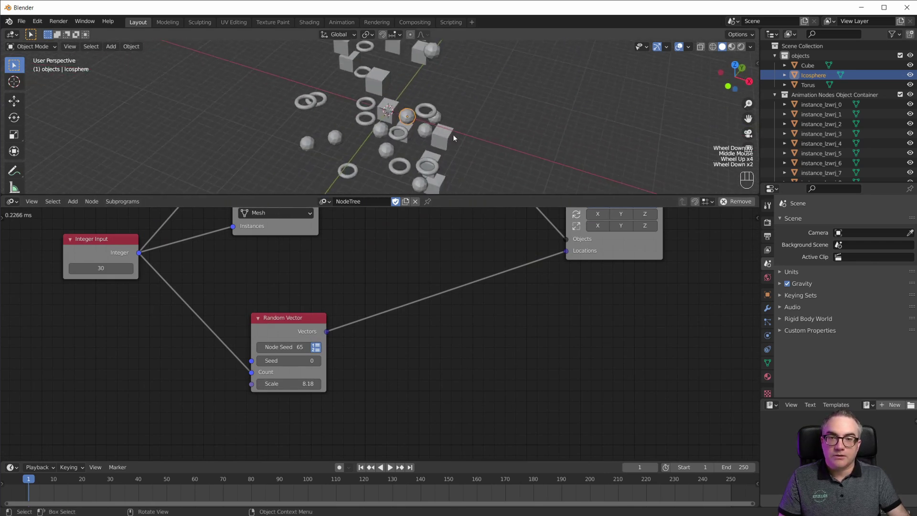
pyautogui.keyDown('shift'); pyautogui.moveTo(453, 134); pyautogui.dragTo(449, 144, button='middle'); pyautogui.keyUp('shift')
pyautogui.moveTo(486, 306); pyautogui.dragTo(463, 366, button='middle')
pyautogui.moveTo(294, 380); pyautogui.dragTo(317, 369)
# Step: Add a Random Euler node below Random Vector and connect the Integer Input's output to its Count input
pyautogui.scroll(-3, 385, 411)
pyautogui.keyDown('shift'); pyautogui.moveTo(385, 412); pyautogui.dragTo(380, 360, button='middle'); pyautogui.keyUp('shift')
pyautogui.hotkey('shift', 'a')
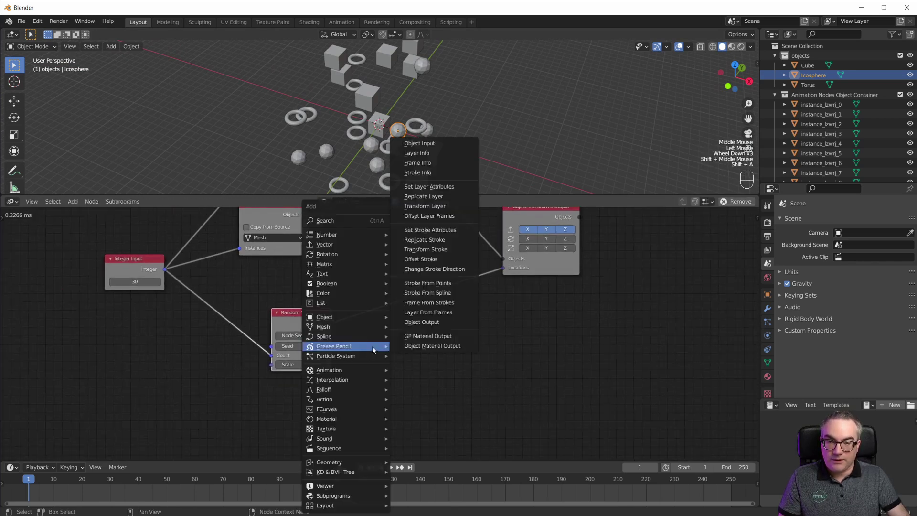
pyautogui.moveTo(349, 254)
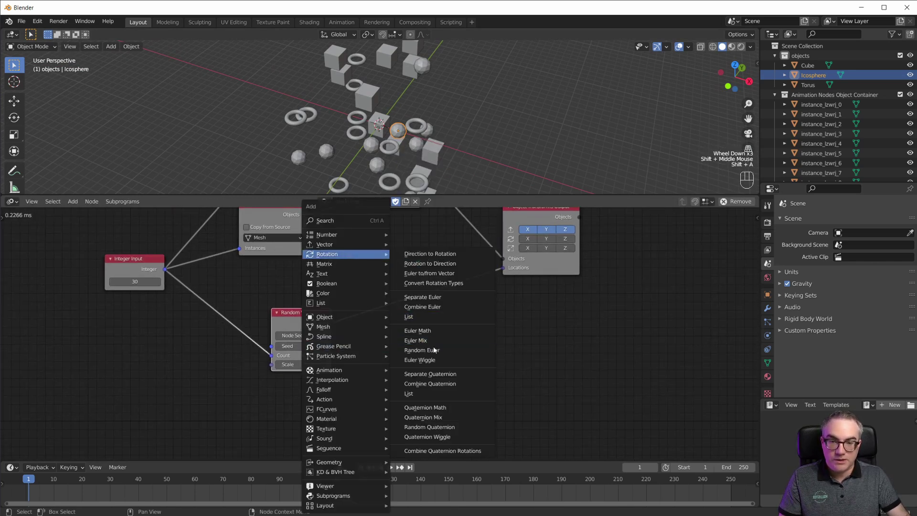
pyautogui.click(422, 350)
pyautogui.click(287, 382)
pyautogui.moveTo(165, 269)
pyautogui.mouseDown()
pyautogui.moveTo(294, 416)
pyautogui.moveTo(233, 381)
pyautogui.moveTo(165, 269)
pyautogui.mouseUp()
pyautogui.click(322, 406)
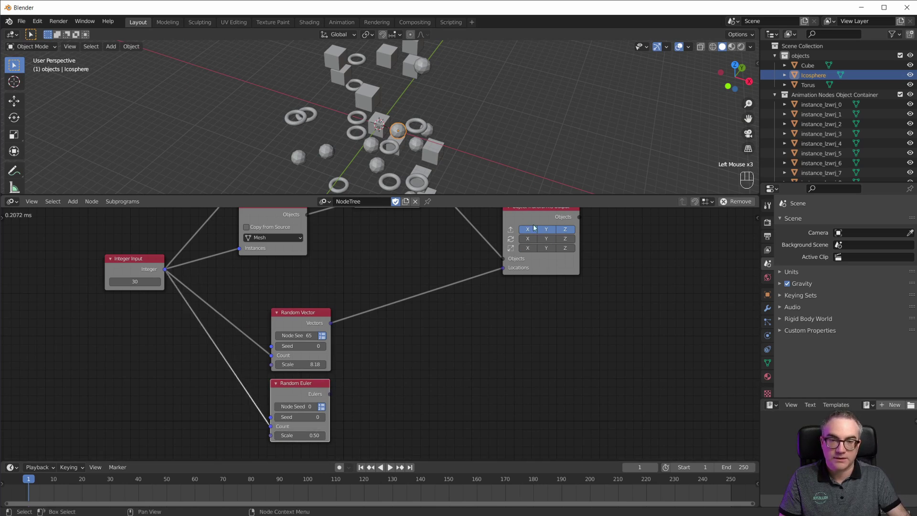
# Step: Enable X, Y and Z rotation on Object Transforms Output and connect Random Euler's Eulers output to its Rotations input
pyautogui.moveTo(528, 239); pyautogui.dragTo(573, 239)
pyautogui.moveTo(331, 395); pyautogui.dragTo(504, 289)
pyautogui.scroll(3, 465, 142)
pyautogui.moveTo(466, 140); pyautogui.dragTo(455, 123, button='middle')
pyautogui.scroll(-4, 505, 109)
pyautogui.scroll(4, 487, 128)
pyautogui.scroll(-2, 430, 128)
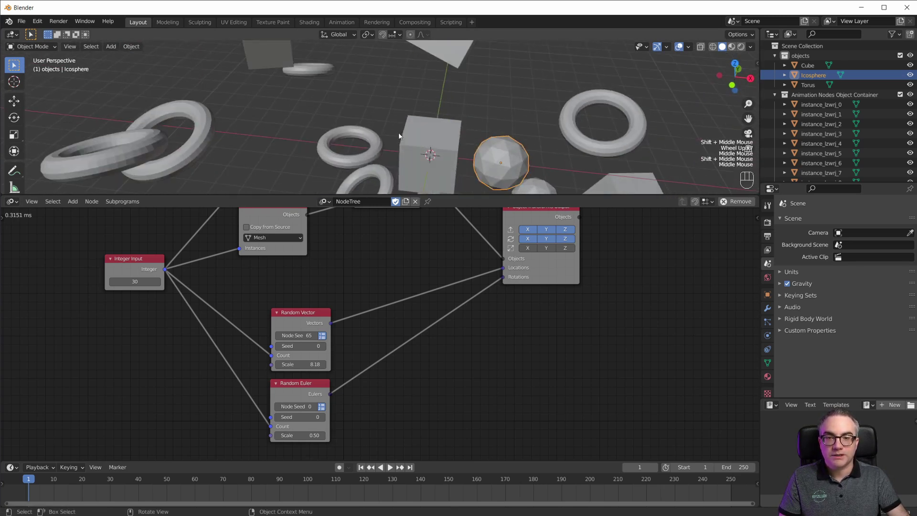
pyautogui.scroll(-2, 406, 151)
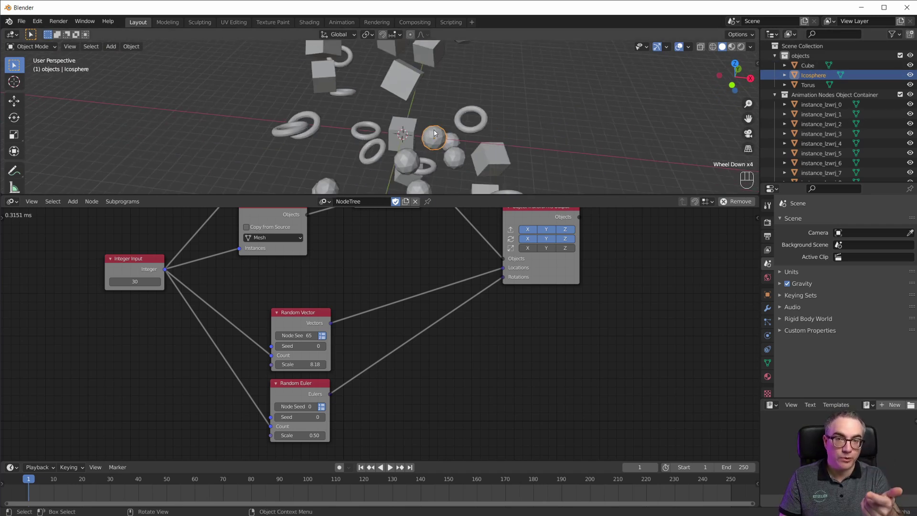
pyautogui.scroll(-2, 545, 110)
pyautogui.scroll(2, 499, 137)
# Step: Add a cone mesh to the objects collection
pyautogui.hotkey('shift', 'a')
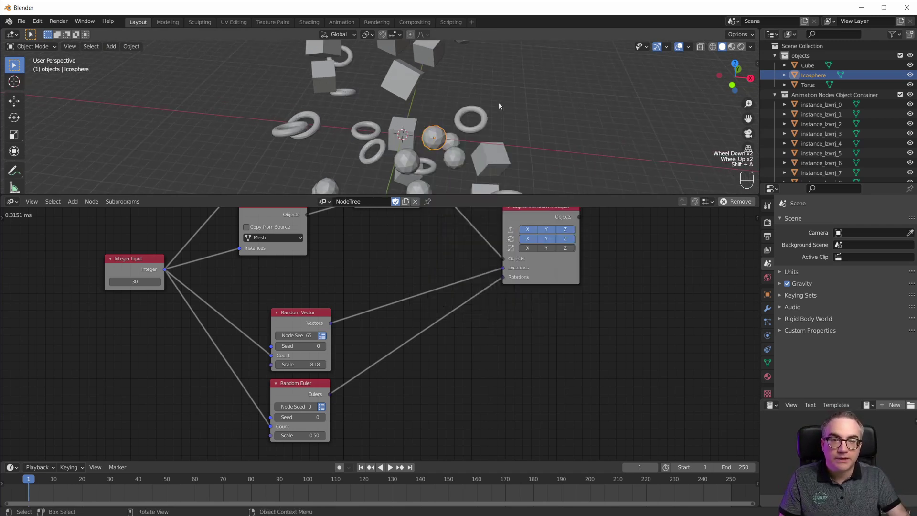
pyautogui.hotkey('shift', 'a')
pyautogui.moveTo(509, 93)
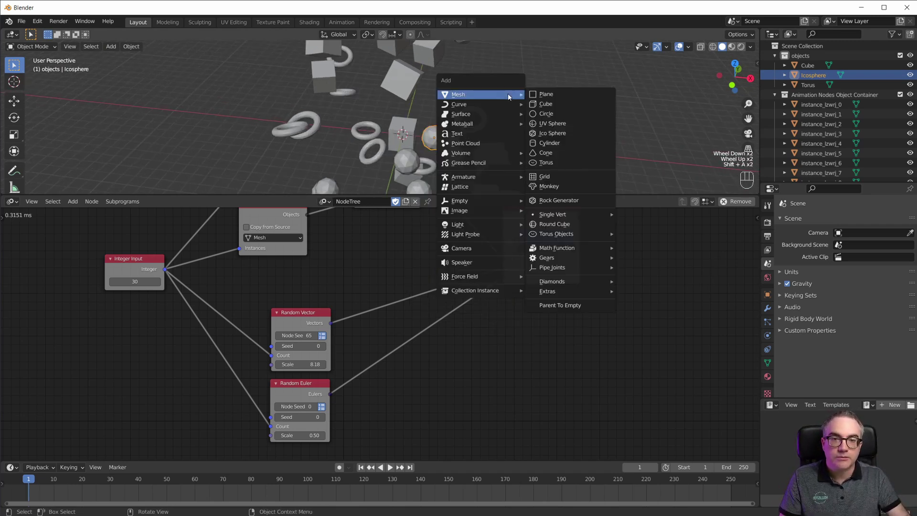
pyautogui.click(576, 154)
pyautogui.moveTo(570, 151); pyautogui.dragTo(492, 135, button='middle')
# Step: Move the cone along the X axis to stand beside the icosphere
pyautogui.scroll(3, 529, 114)
pyautogui.press('g')
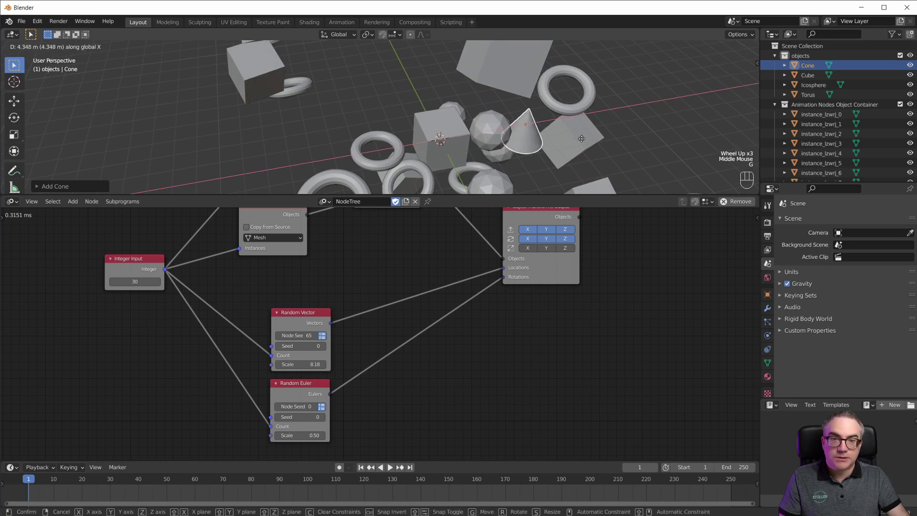
pyautogui.click(604, 135)
pyautogui.moveTo(604, 135); pyautogui.dragTo(624, 128, button='middle')
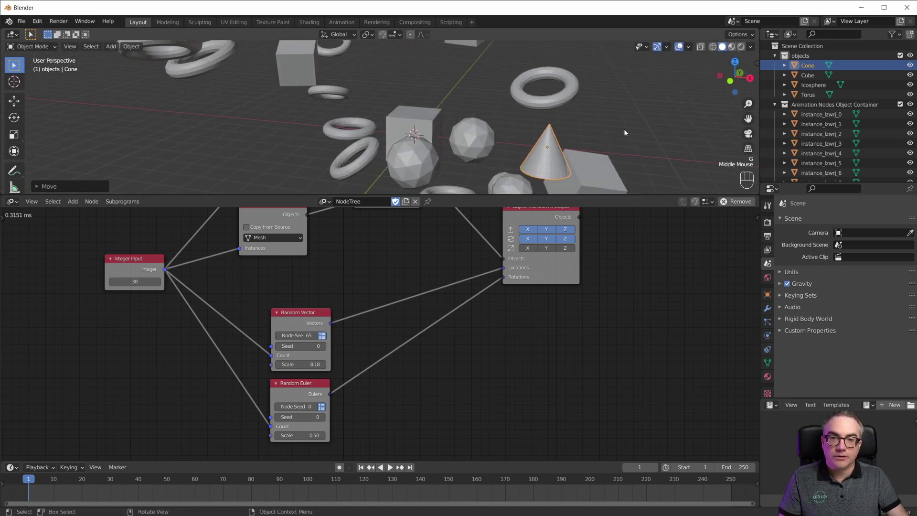
pyautogui.press('g')
pyautogui.click(494, 115)
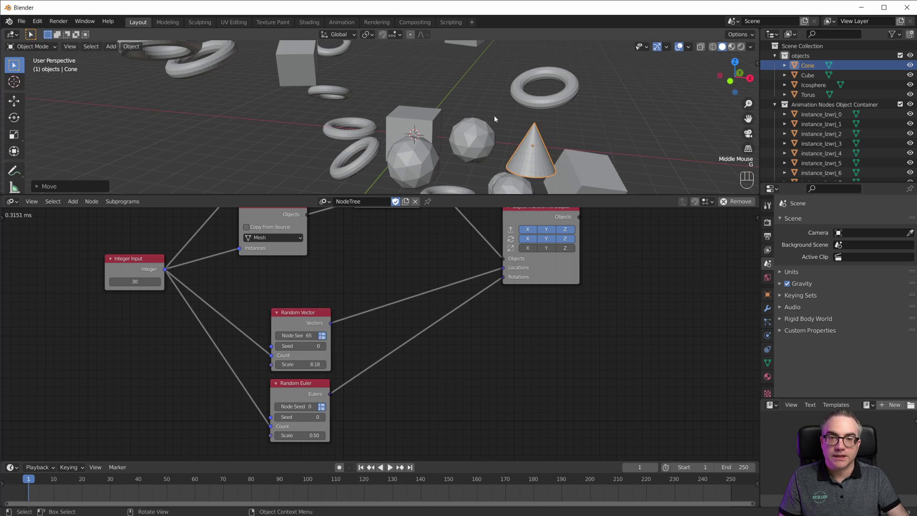
# Step: Execute the node tree manually so the instances are regenerated from the objects collection including the cone
pyautogui.moveTo(494, 115); pyautogui.dragTo(433, 111, button='middle')
pyautogui.scroll(-4, 478, 124)
pyautogui.moveTo(456, 370); pyautogui.dragTo(454, 431, button='middle')
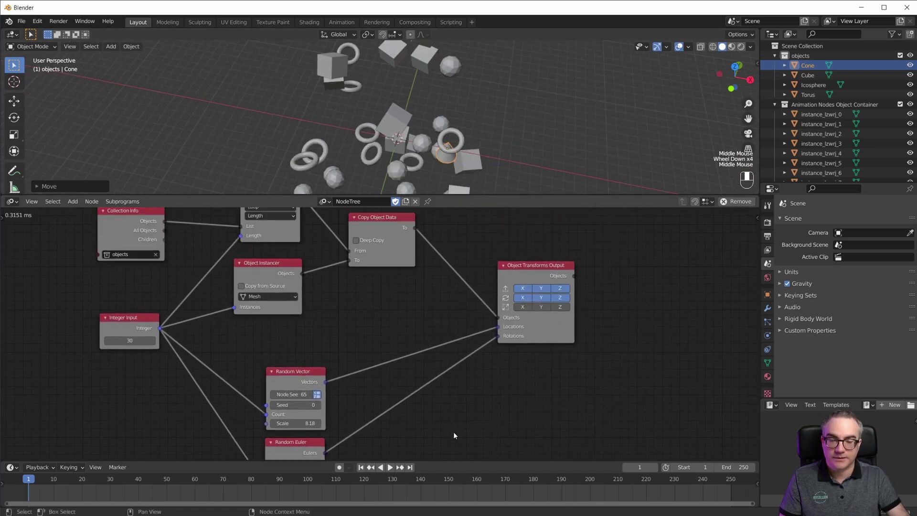
pyautogui.scroll(-3, 459, 344)
pyautogui.moveTo(509, 344); pyautogui.dragTo(517, 348, button='middle')
pyautogui.scroll(4, 463, 338)
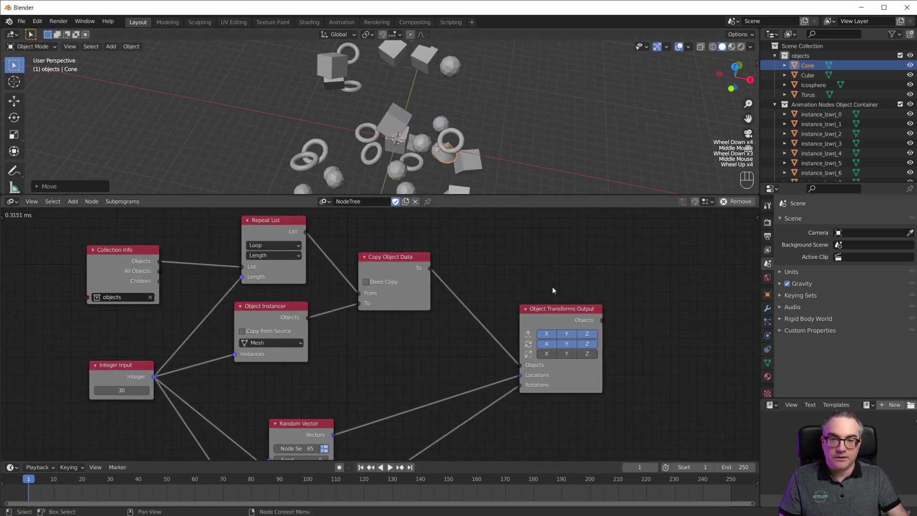
pyautogui.press('n')
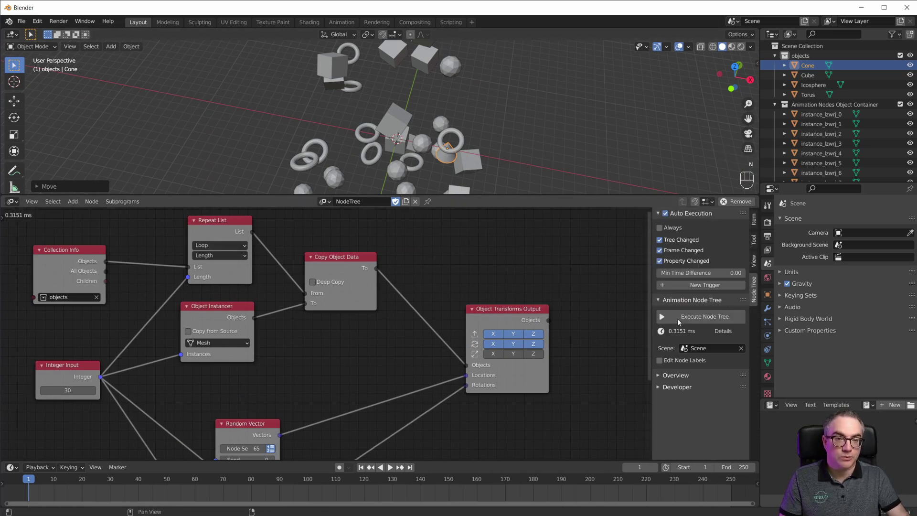
pyautogui.click(695, 318)
# Step: Inspect the regenerated instances from the front and in perspective, and select the objects collection
pyautogui.moveTo(487, 134); pyautogui.dragTo(543, 104, button='middle')
pyautogui.press('KP_1')
pyautogui.scroll(5, 543, 107)
pyautogui.scroll(-2, 499, 110)
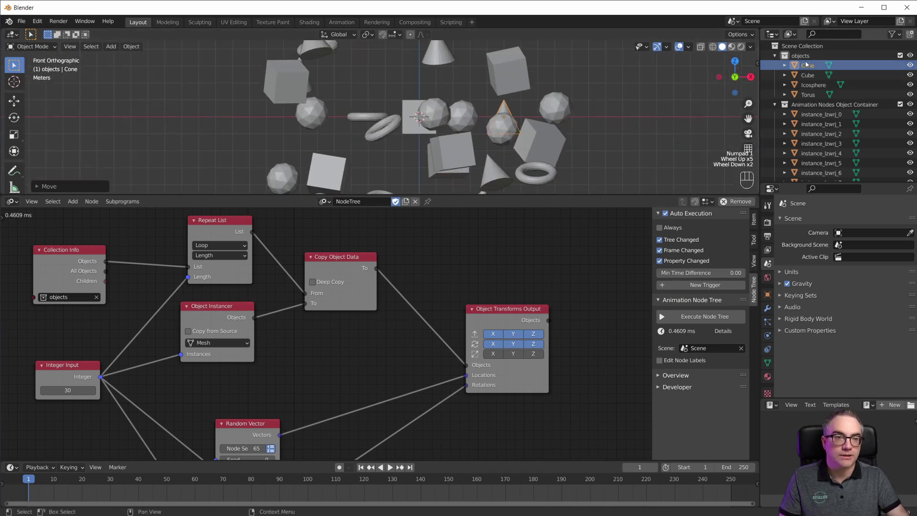
pyautogui.click(806, 56)
pyautogui.moveTo(458, 114); pyautogui.dragTo(435, 133, button='middle')
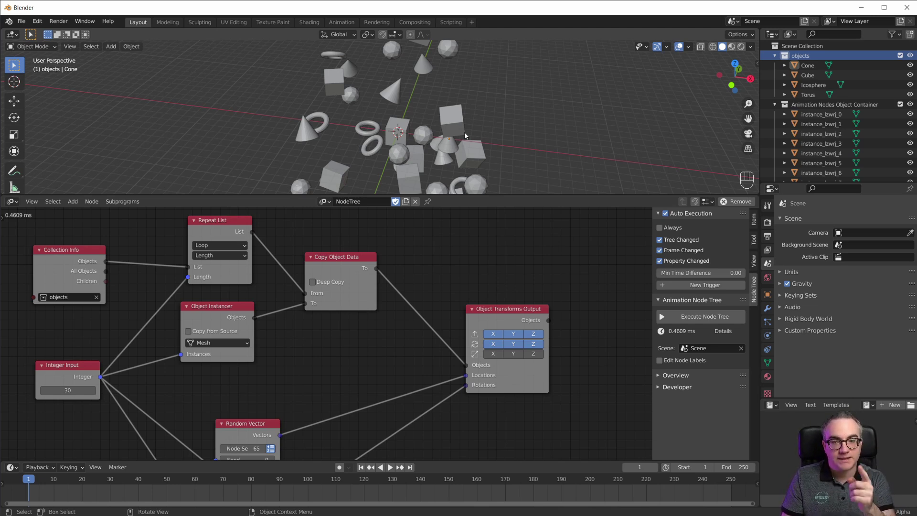
# Step: Move the Object Transforms Output node away from Copy Object Data and enable Deep Copy on Copy Object Data
pyautogui.scroll(-2, 450, 282)
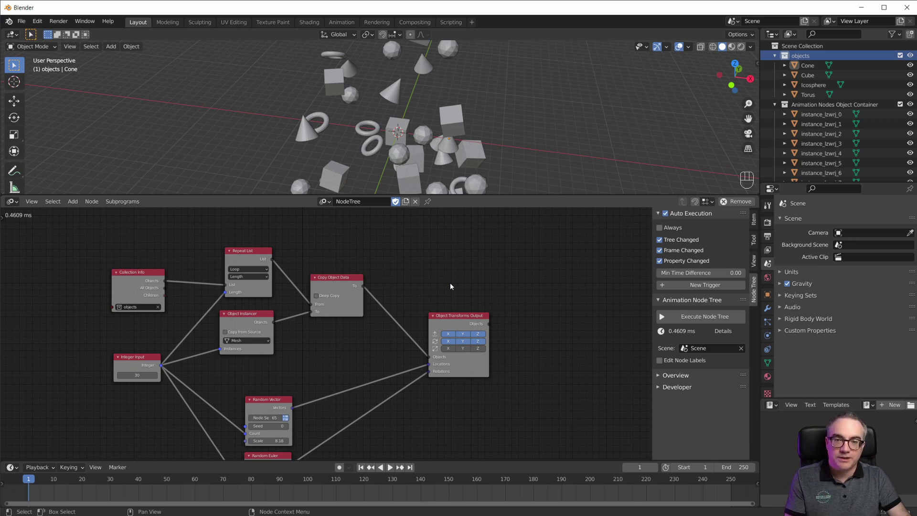
pyautogui.scroll(3, 450, 286)
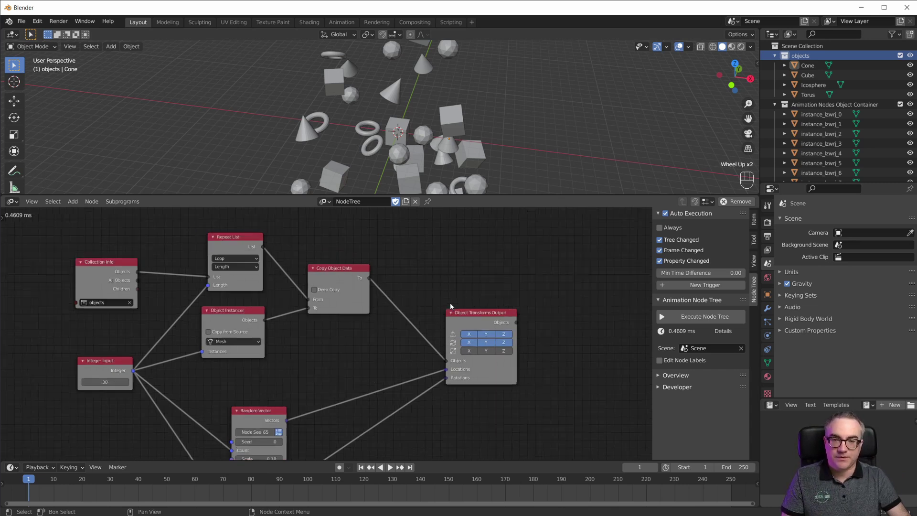
pyautogui.moveTo(324, 298); pyautogui.dragTo(309, 297)
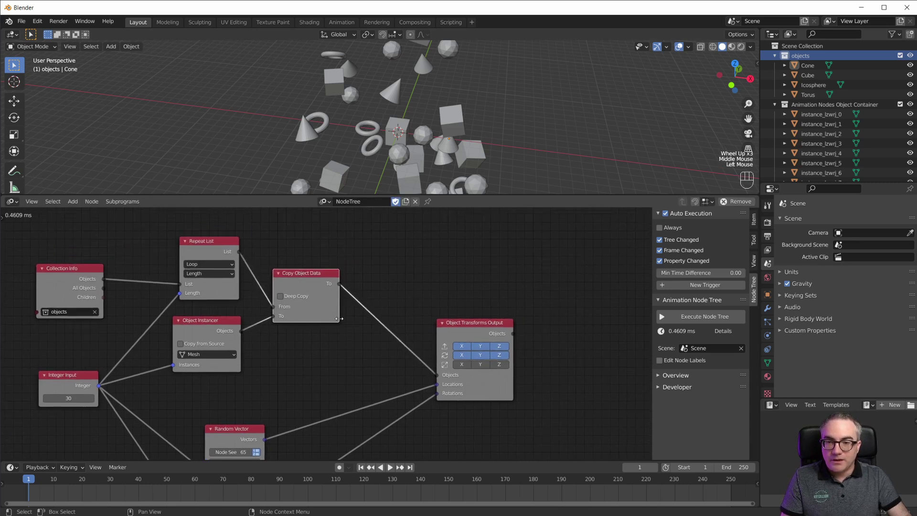
pyautogui.moveTo(445, 323); pyautogui.dragTo(565, 357)
pyautogui.click(281, 297)
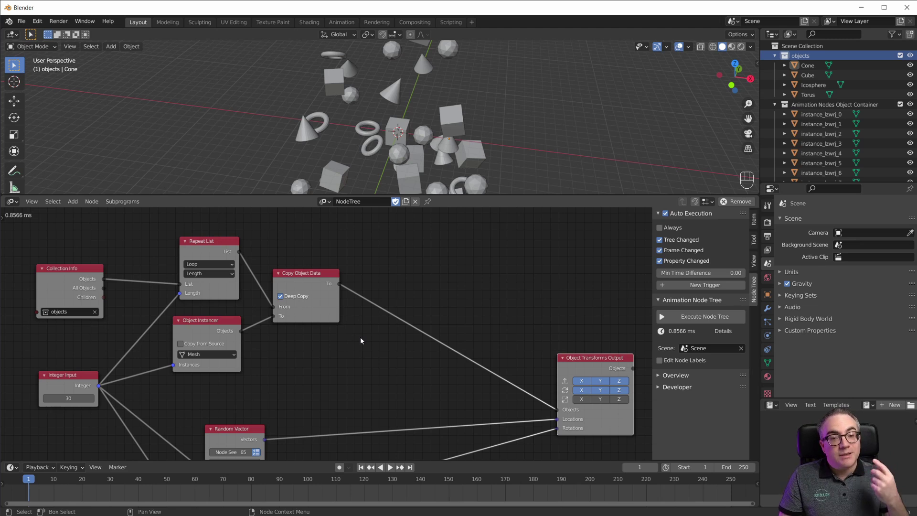
# Step: Delete the source cone from the objects collection
pyautogui.scroll(4, 477, 136)
pyautogui.moveTo(635, 134); pyautogui.dragTo(546, 146, button='middle')
pyautogui.click(545, 145)
pyautogui.press('x')
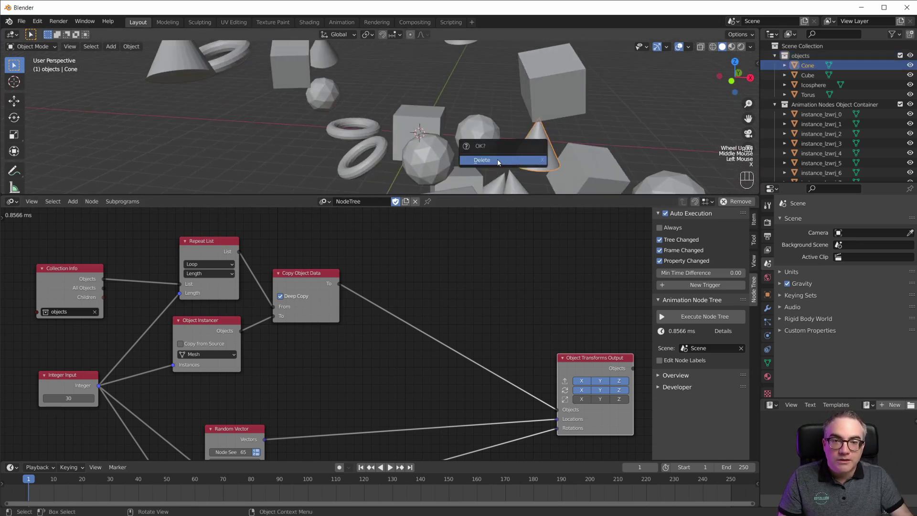
pyautogui.click(498, 160)
# Step: Select the source torus and enable Cloth physics on it
pyautogui.keyDown('shift'); pyautogui.moveTo(496, 159); pyautogui.dragTo(355, 140, button='middle'); pyautogui.keyUp('shift')
pyautogui.scroll(4, 479, 113)
pyautogui.scroll(-3, 476, 130)
pyautogui.keyDown('shift'); pyautogui.moveTo(556, 128); pyautogui.dragTo(546, 120, button='middle'); pyautogui.keyUp('shift')
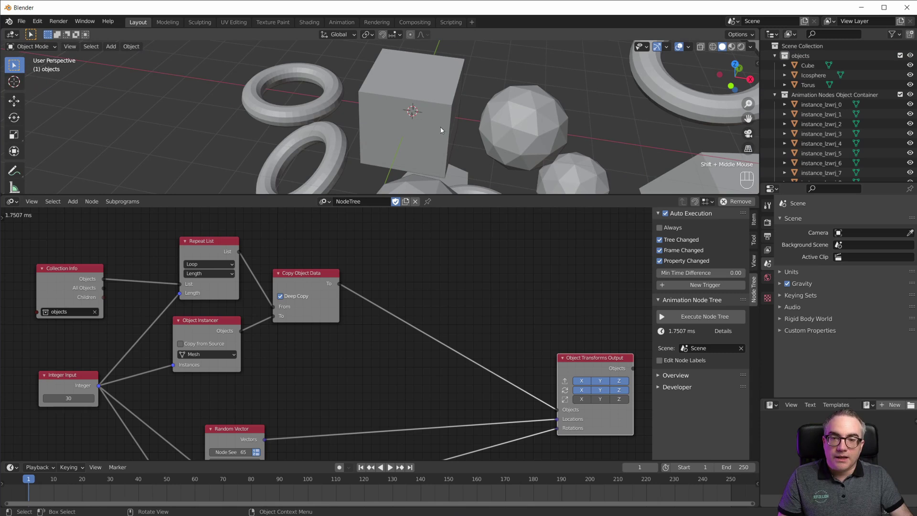
pyautogui.click(321, 108)
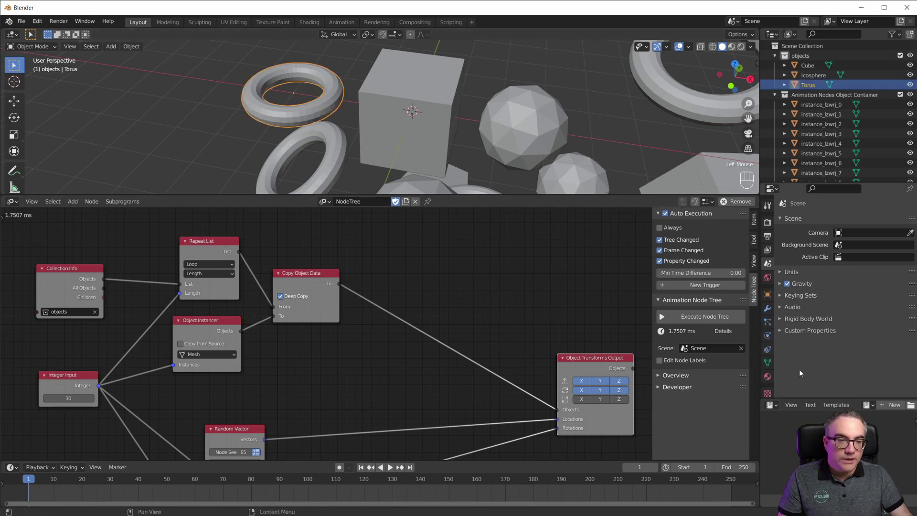
pyautogui.click(769, 336)
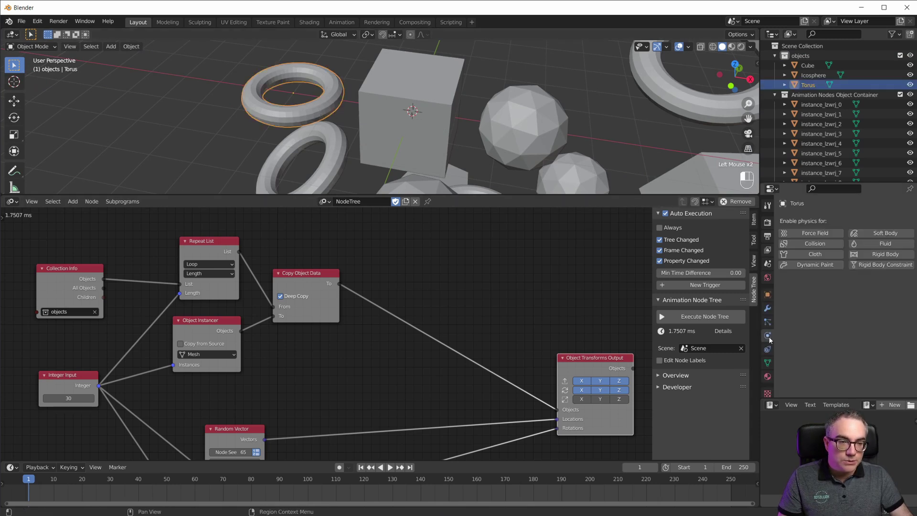
pyautogui.click(818, 256)
# Step: Enable Pressure in the torus's cloth settings and enter its pressure value
pyautogui.scroll(-8, 833, 348)
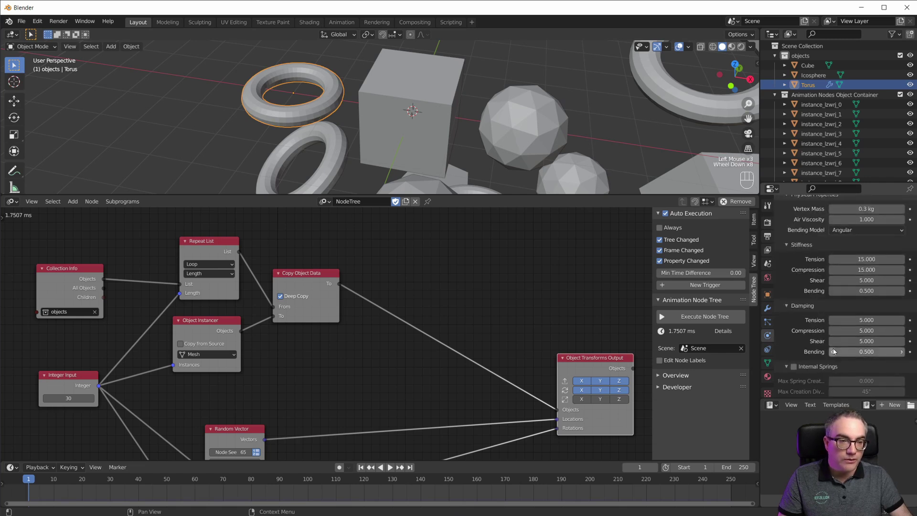
pyautogui.scroll(-11, 833, 348)
pyautogui.click(794, 298)
pyautogui.doubleClick(860, 313)
pyautogui.write('0.0')
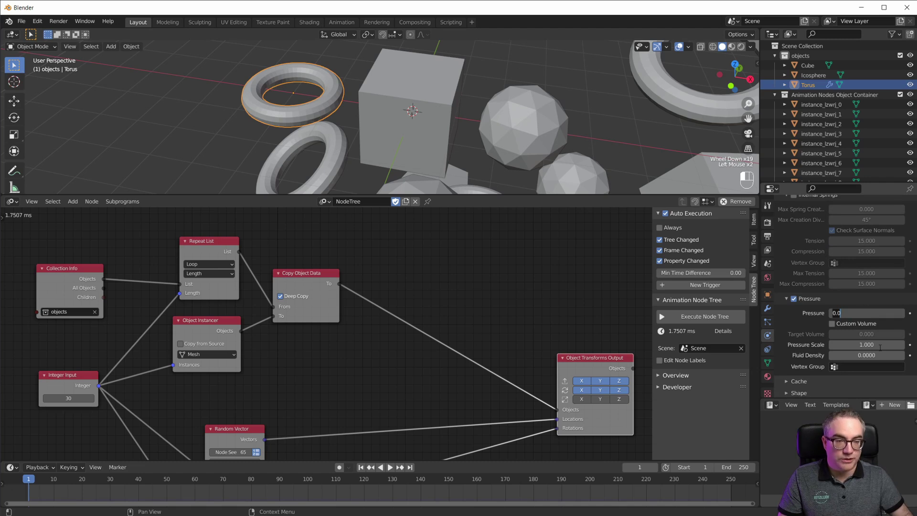
# Step: Subdivide the source cube's whole mesh once in Edit Mode and return to Object Mode
pyautogui.click(420, 88)
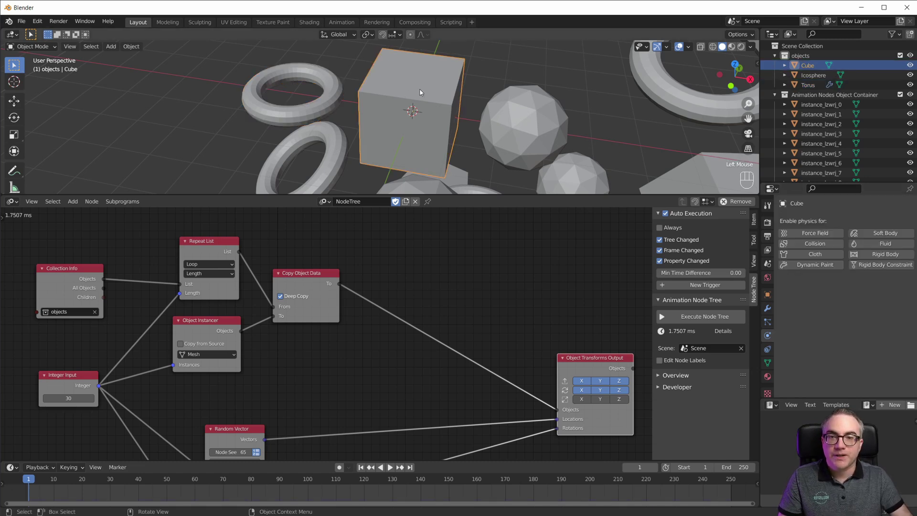
pyautogui.press('Tab')
pyautogui.rightClick(404, 88)
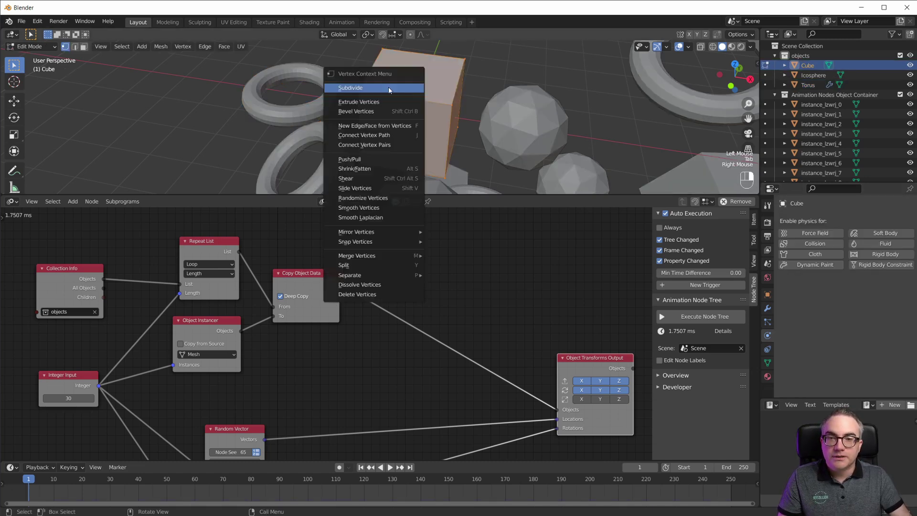
pyautogui.click(389, 88)
pyautogui.click(47, 184)
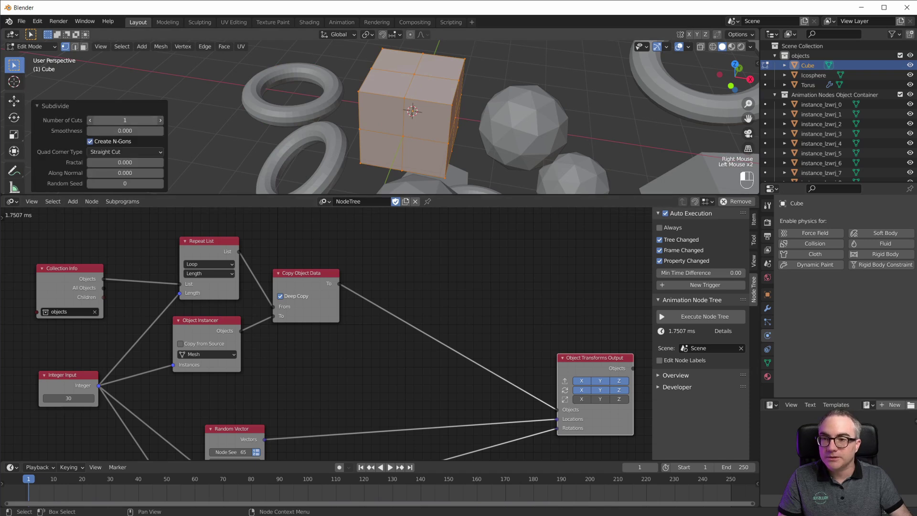
pyautogui.press('Tab')
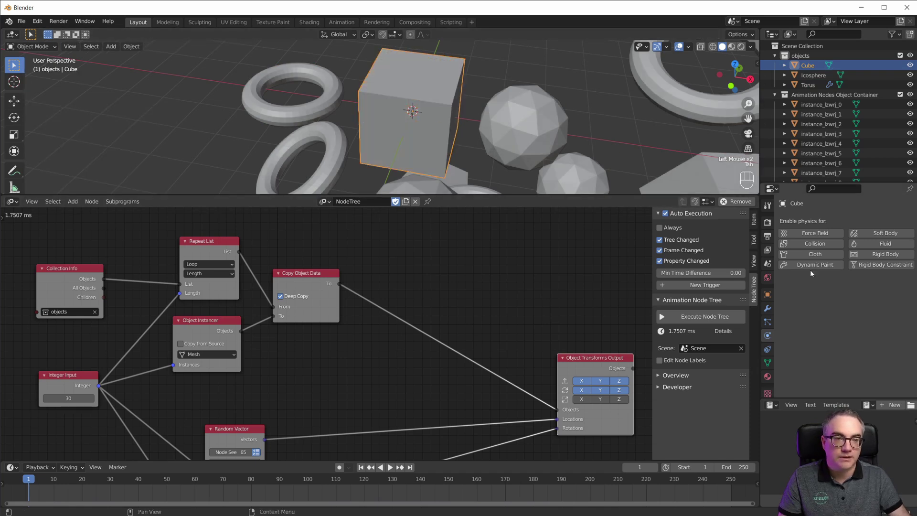
# Step: Enable Cloth physics on the source cube, turn on Pressure and enter its pressure value
pyautogui.click(819, 254)
pyautogui.scroll(-18, 831, 354)
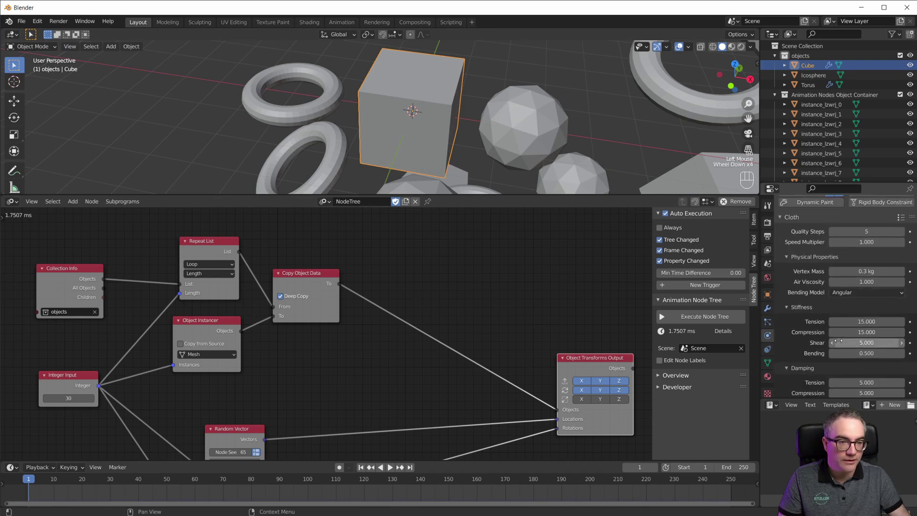
pyautogui.click(794, 314)
pyautogui.click(858, 329)
pyautogui.write('0.0')
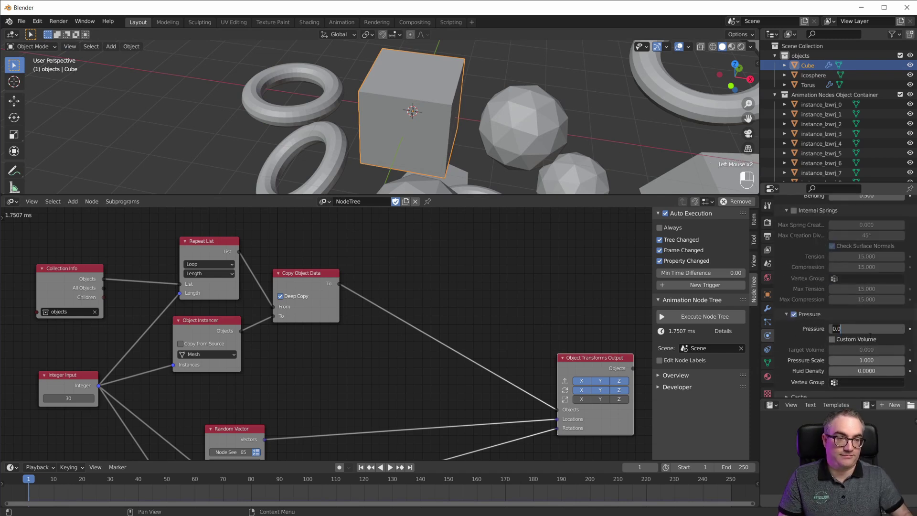
# Step: Enable Cloth physics on the source icosphere and turn on Pressure with a value of 5
pyautogui.click(546, 137)
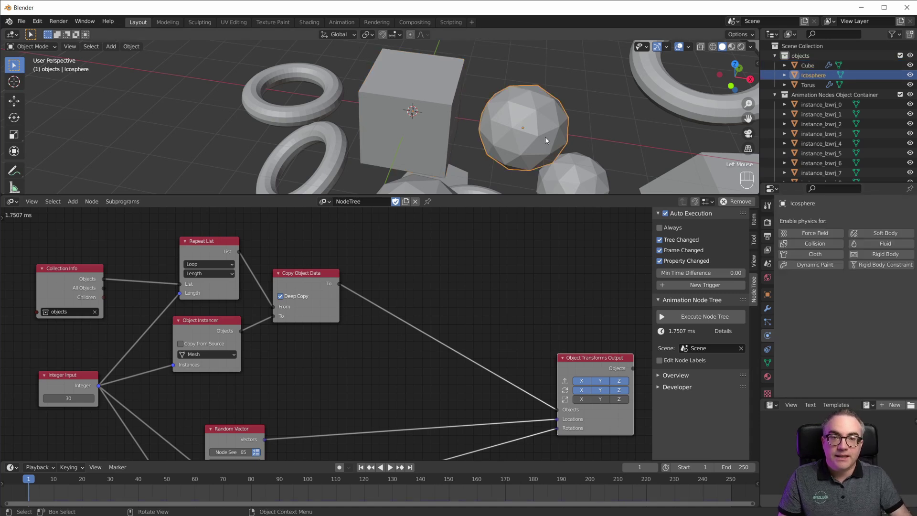
pyautogui.click(822, 260)
pyautogui.scroll(-15, 844, 343)
pyautogui.scroll(-1, 829, 334)
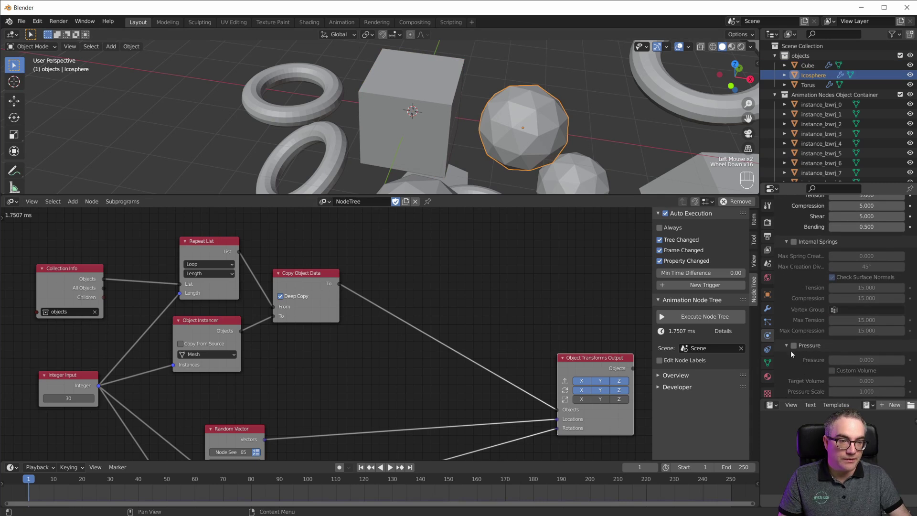
pyautogui.click(790, 347)
pyautogui.click(783, 346)
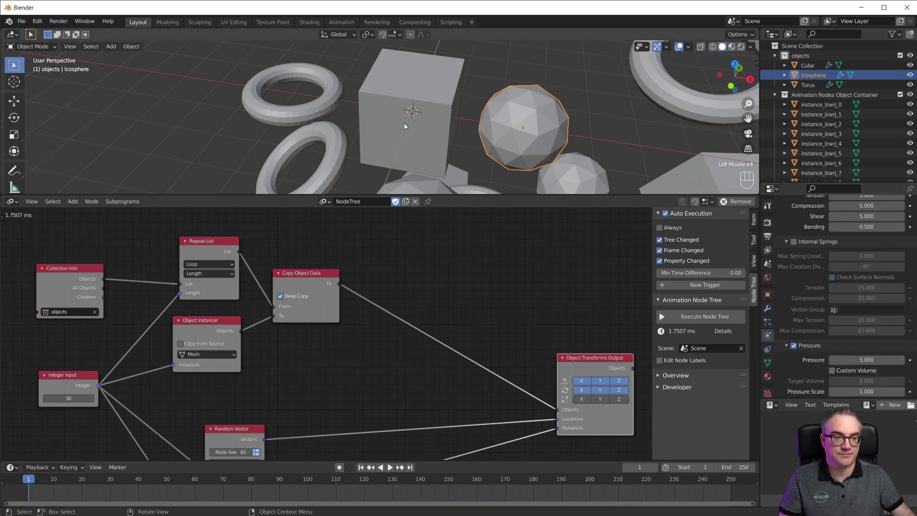
# Step: Review the icosphere's cloth settings and execute the node tree again to update the instances
pyautogui.scroll(-5, 402, 127)
pyautogui.scroll(4, 402, 126)
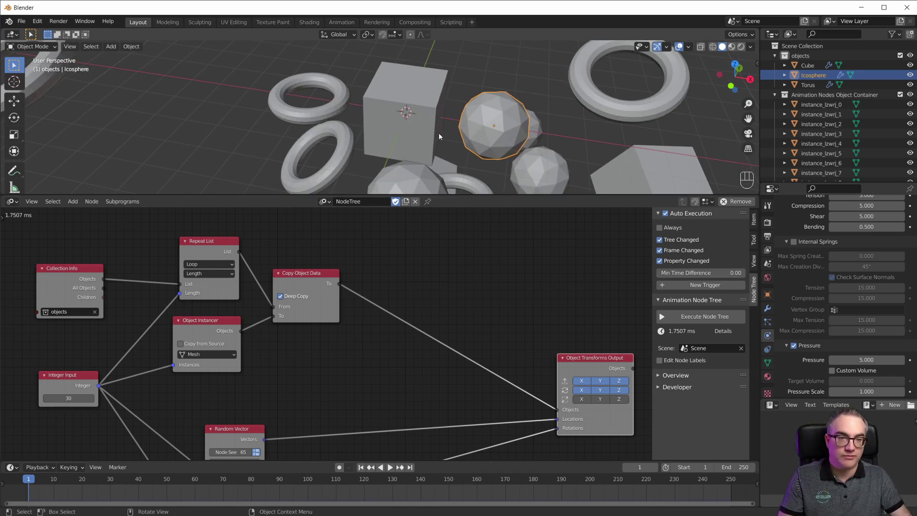
pyautogui.scroll(7, 808, 297)
pyautogui.scroll(4, 814, 305)
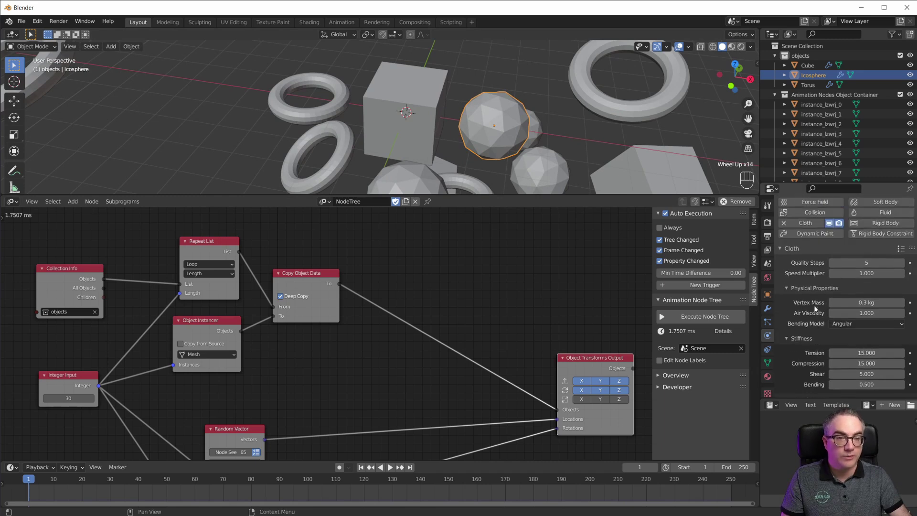
pyautogui.scroll(-3, 438, 118)
pyautogui.moveTo(439, 131); pyautogui.dragTo(459, 148, button='middle')
pyautogui.click(698, 316)
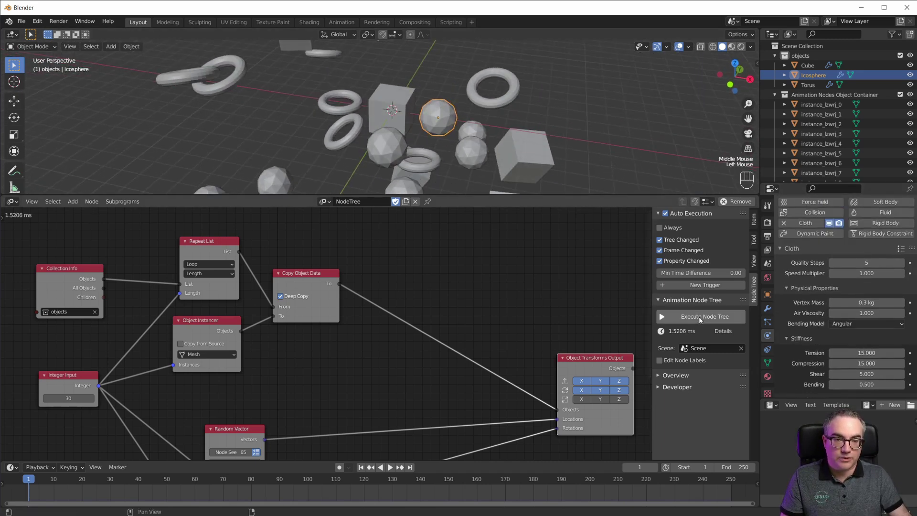
# Step: Select several generated instances in the Animation Nodes Object Container and check whether they carry cloth physics
pyautogui.click(825, 119)
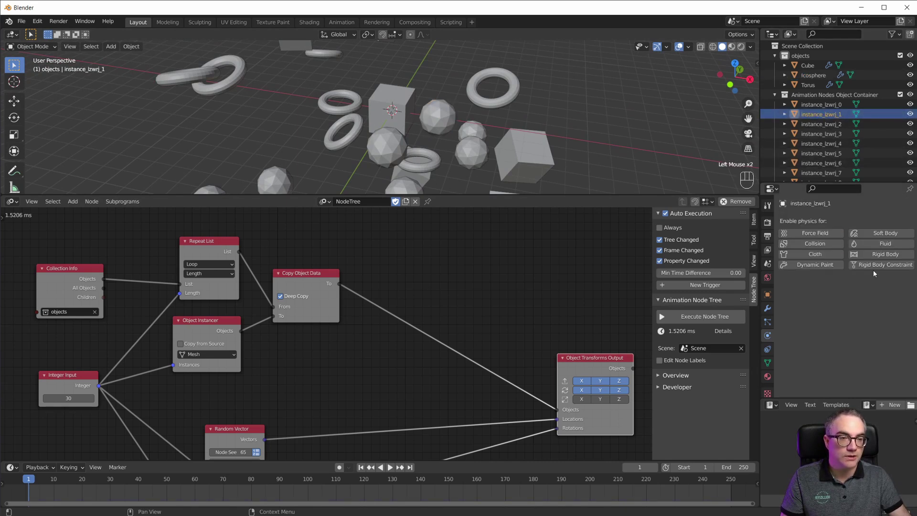
pyautogui.click(818, 144)
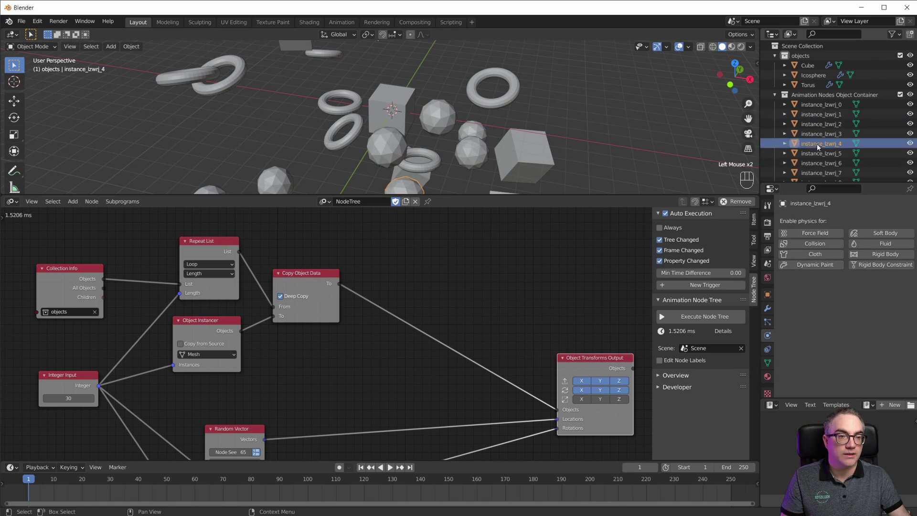
pyautogui.scroll(-7, 829, 157)
pyautogui.click(819, 179)
pyautogui.click(818, 142)
pyautogui.click(822, 122)
pyautogui.click(821, 83)
pyautogui.scroll(-7, 827, 134)
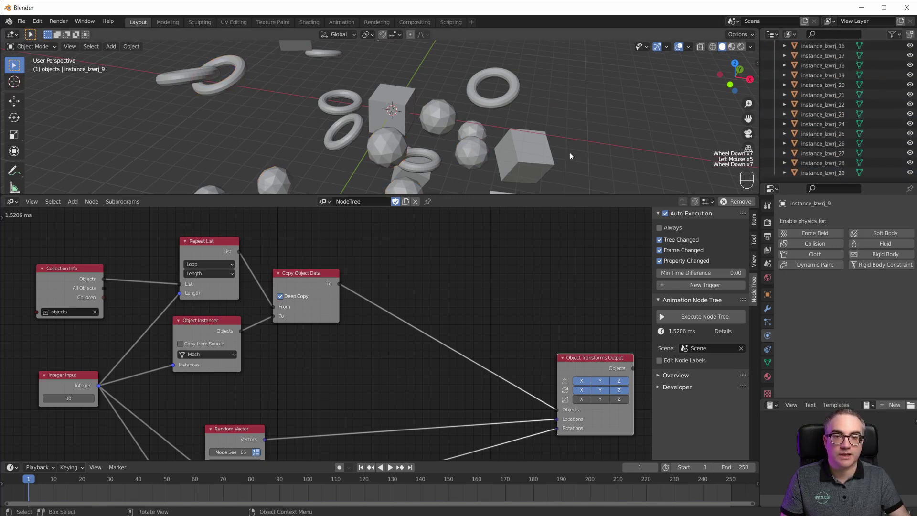
# Step: Frame the scattered instances from farther out and save the Blender file
pyautogui.scroll(-4, 526, 148)
pyautogui.scroll(1, 474, 141)
pyautogui.keyDown('shift'); pyautogui.moveTo(475, 142); pyautogui.dragTo(441, 133, button='middle'); pyautogui.keyUp('shift')
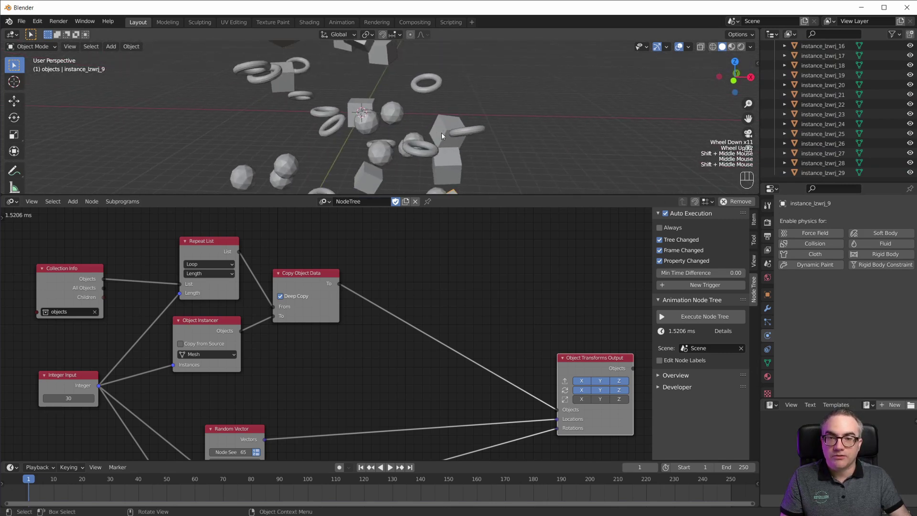
pyautogui.click(19, 22)
pyautogui.click(39, 105)
# Step: Play the animation, examine from several angles how the source objects and instances behave, and return to the first frame
pyautogui.press('space')
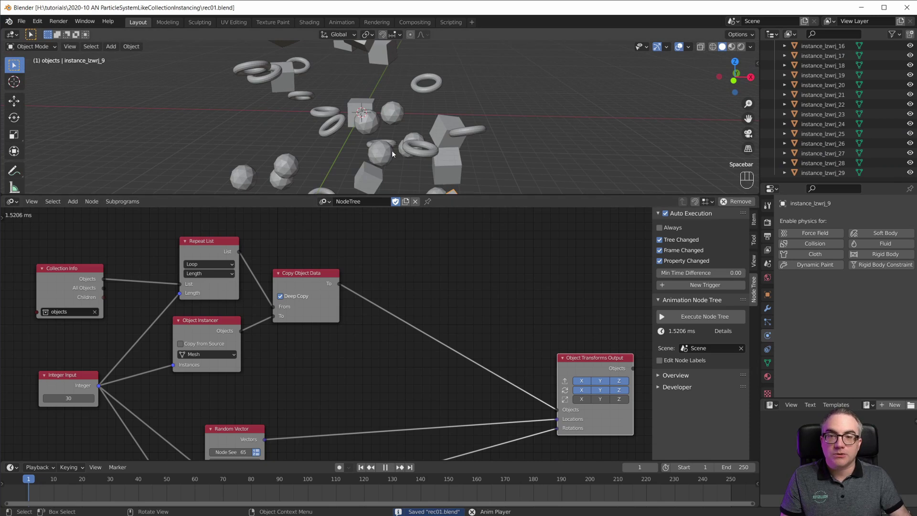
pyautogui.scroll(4, 406, 154)
pyautogui.moveTo(399, 153)
pyautogui.keyDown('shift'); pyautogui.mouseDown(button='middle')
pyautogui.moveTo(388, 130)
pyautogui.moveTo(389, 142)
pyautogui.moveTo(417, 127)
pyautogui.moveTo(403, 139)
pyautogui.mouseUp(button='middle'); pyautogui.keyUp('shift')
pyautogui.press('space')
pyautogui.moveTo(311, 137); pyautogui.dragTo(341, 165, button='middle')
pyautogui.scroll(-2, 359, 140)
pyautogui.scroll(1, 377, 144)
pyautogui.moveTo(389, 148); pyautogui.dragTo(313, 162, button='middle')
pyautogui.scroll(-3, 374, 138)
pyautogui.scroll(3, 375, 140)
pyautogui.scroll(-2, 388, 120)
pyautogui.scroll(1, 388, 119)
pyautogui.hotkey('shift', 'Left')
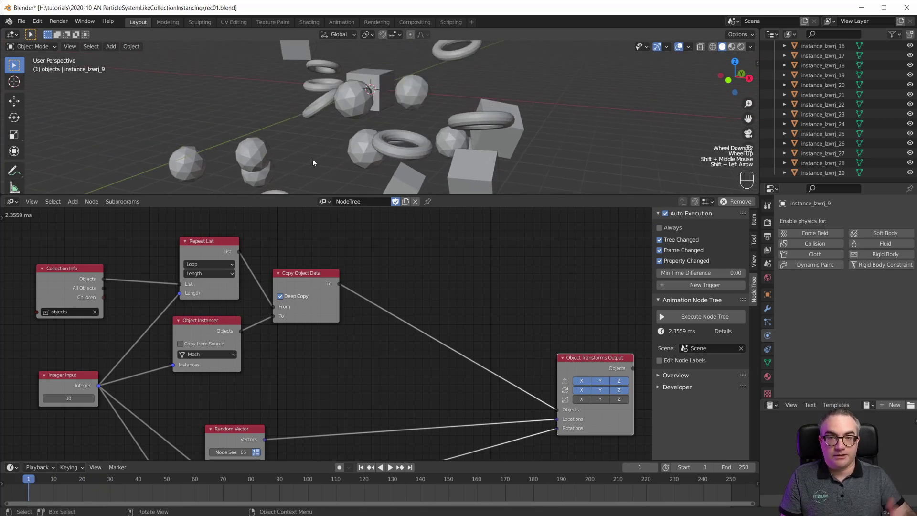
# Step: Enlarge the 3D viewport by lowering its border with the node editor and reframe the node tree
pyautogui.scroll(-1, 334, 133)
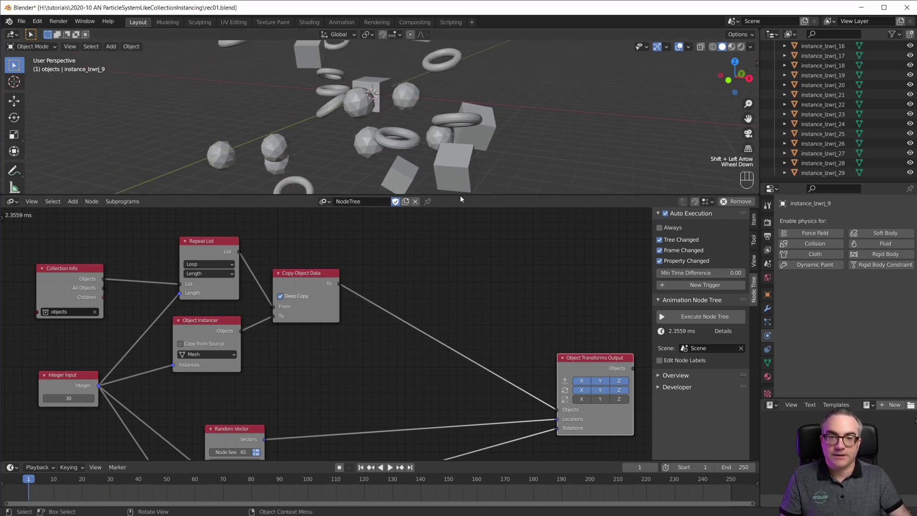
pyautogui.moveTo(460, 195); pyautogui.dragTo(460, 230)
pyautogui.scroll(-4, 363, 325)
pyautogui.moveTo(363, 325); pyautogui.dragTo(410, 321, button='middle')
pyautogui.scroll(2, 410, 322)
# Step: Select the source cube in the objects collection and display its modifiers
pyautogui.scroll(6, 843, 105)
pyautogui.scroll(13, 842, 105)
pyautogui.click(812, 65)
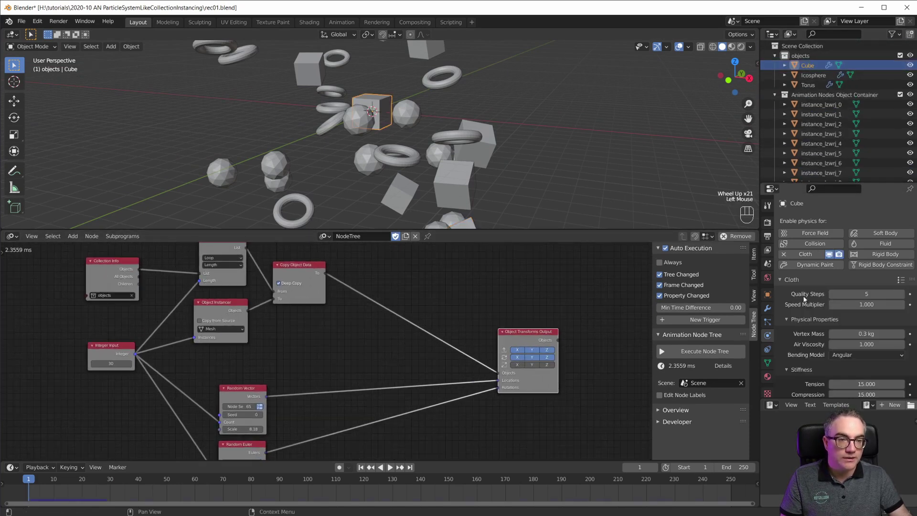
pyautogui.click(767, 309)
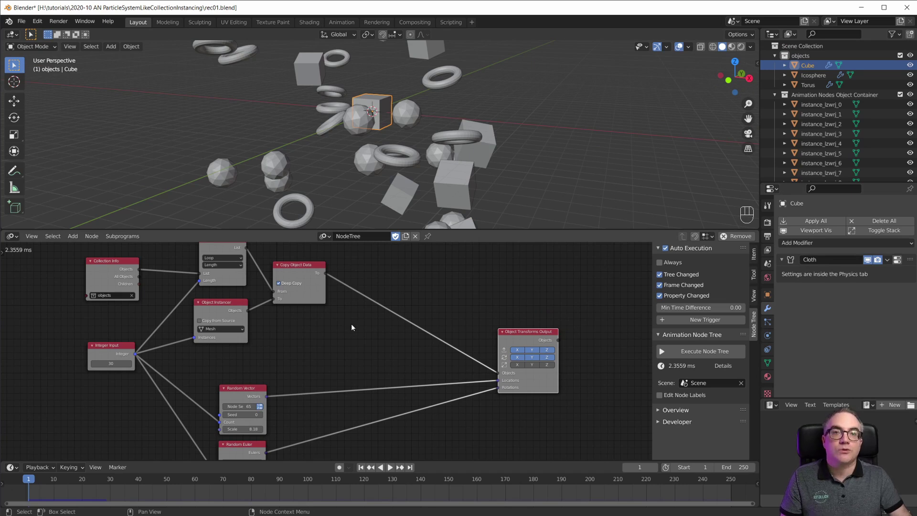
# Step: Add a Copy Object Modifiers node beyond the Copy Object Data node
pyautogui.scroll(3, 387, 304)
pyautogui.moveTo(406, 265); pyautogui.dragTo(379, 309, button='middle')
pyautogui.click(380, 308)
pyautogui.hotkey('shift', 'a')
pyautogui.moveTo(377, 282)
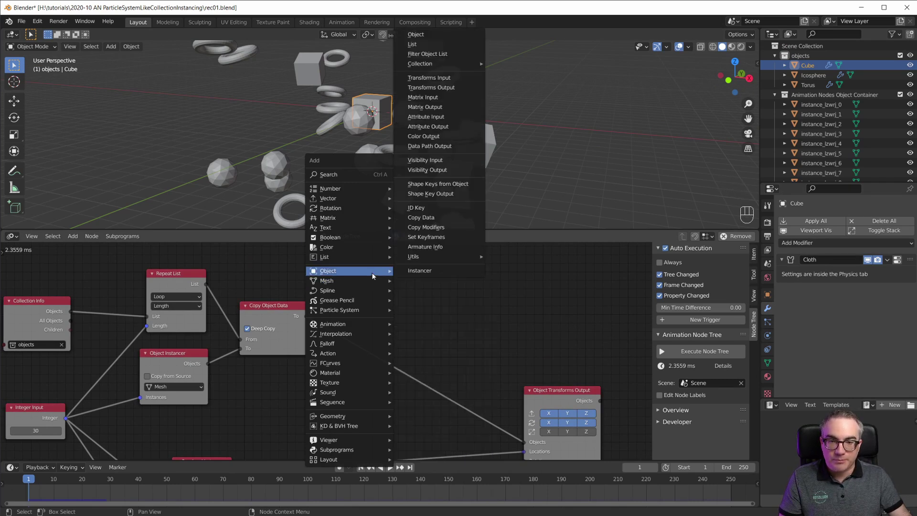
pyautogui.click(444, 228)
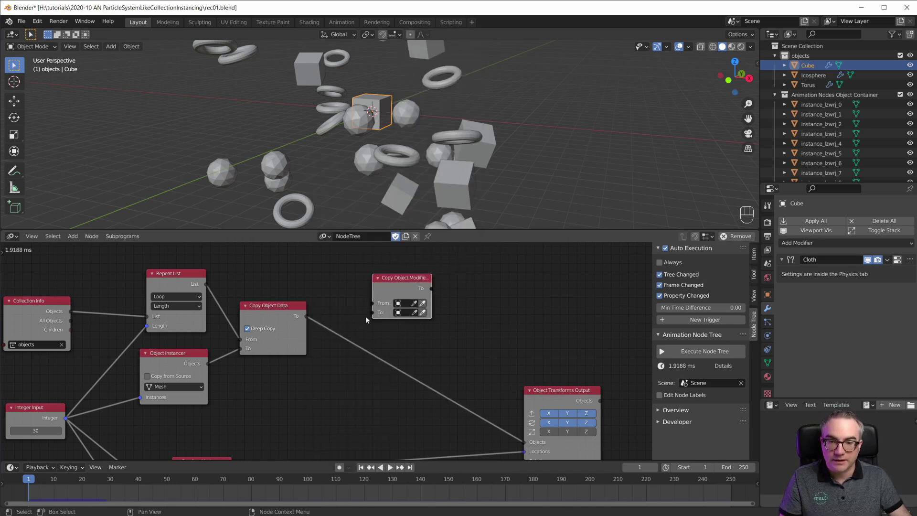
# Step: Reposition the Repeat List, Copy Object Data and Copy Object Modifiers nodes to make room for new links
pyautogui.scroll(2, 360, 317)
pyautogui.moveTo(359, 317); pyautogui.dragTo(381, 295, button='middle')
pyautogui.scroll(-2, 381, 295)
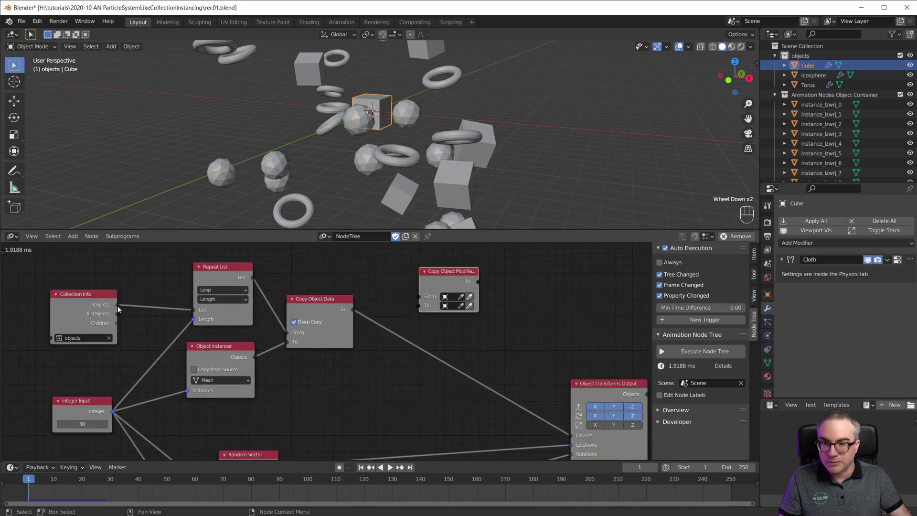
pyautogui.moveTo(333, 310); pyautogui.dragTo(360, 314)
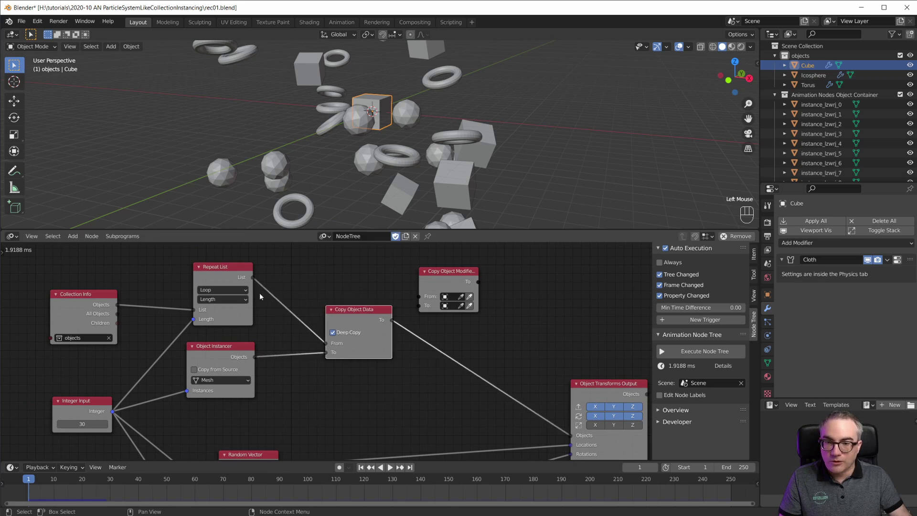
pyautogui.moveTo(212, 270); pyautogui.dragTo(207, 270)
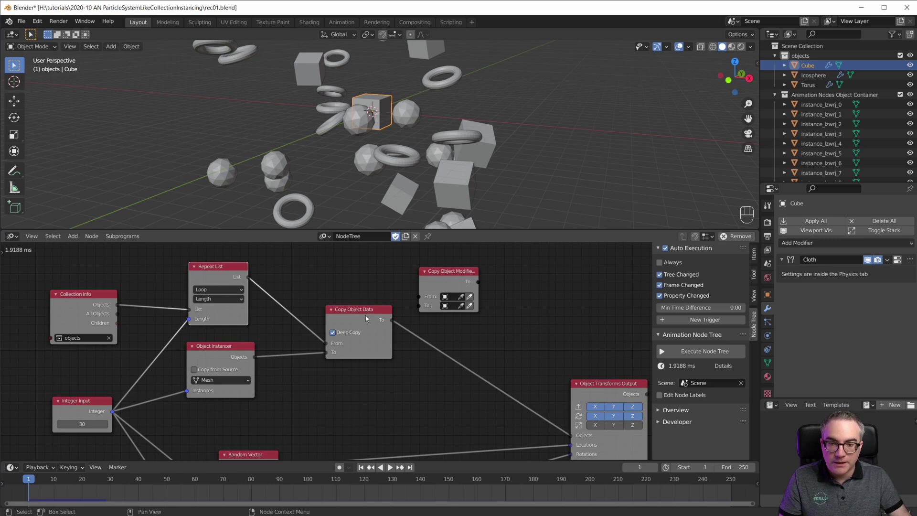
pyautogui.moveTo(364, 311); pyautogui.dragTo(348, 337)
pyautogui.moveTo(447, 273); pyautogui.dragTo(441, 275)
# Step: Link Repeat List to Copy Object Modifiers' From, Copy Object Data to its To, and its output to Object Transforms Output's Objects
pyautogui.moveTo(249, 277); pyautogui.dragTo(413, 299)
pyautogui.moveTo(381, 346); pyautogui.dragTo(420, 308)
pyautogui.moveTo(472, 284); pyautogui.dragTo(575, 438)
pyautogui.moveTo(442, 281); pyautogui.dragTo(436, 303)
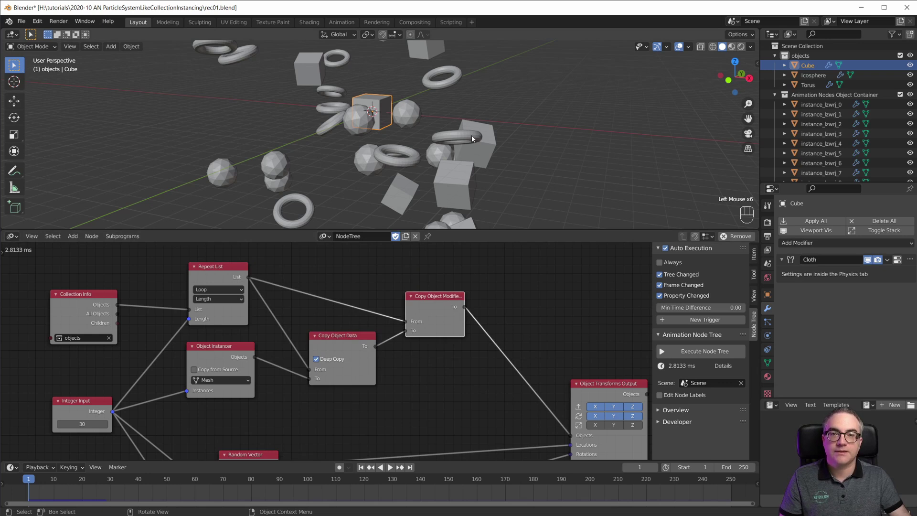
# Step: Select various generated instances across the container and check each one's modifier stack for a Cloth modifier
pyautogui.scroll(-2, 471, 136)
pyautogui.scroll(4, 471, 136)
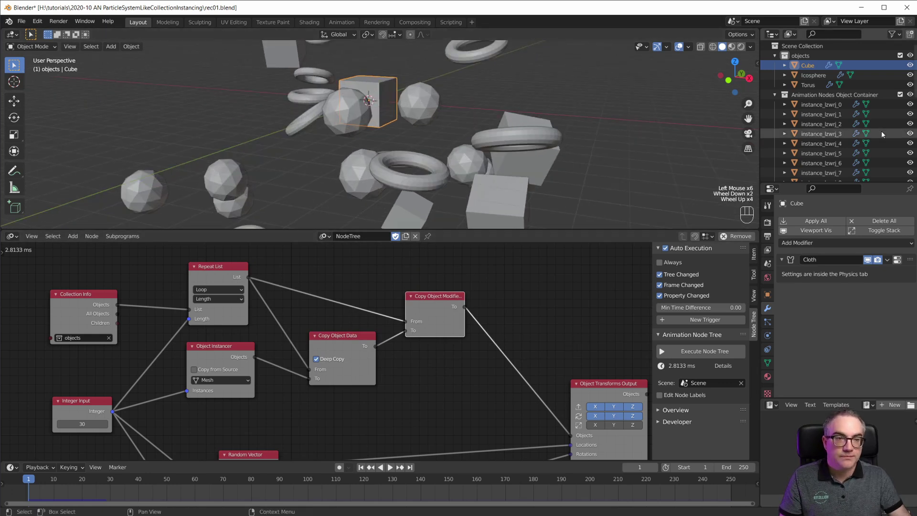
pyautogui.click(829, 104)
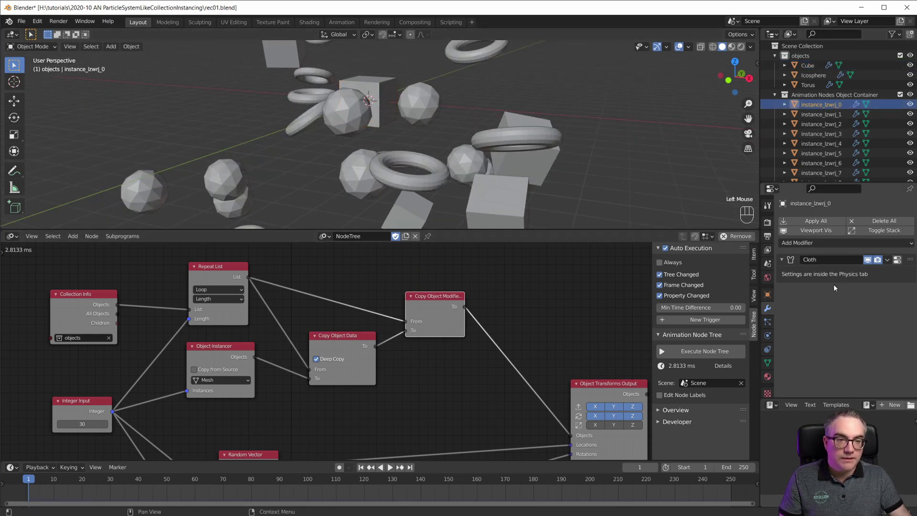
pyautogui.click(816, 160)
pyautogui.click(817, 154)
pyautogui.click(819, 134)
pyautogui.scroll(-8, 822, 134)
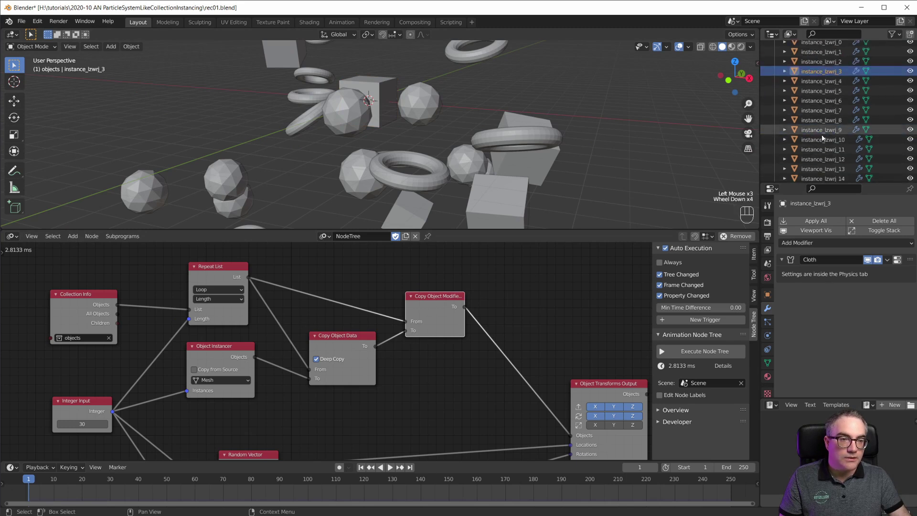
pyautogui.click(824, 106)
pyautogui.click(820, 77)
pyautogui.click(815, 165)
pyautogui.scroll(4, 821, 153)
pyautogui.scroll(-7, 821, 158)
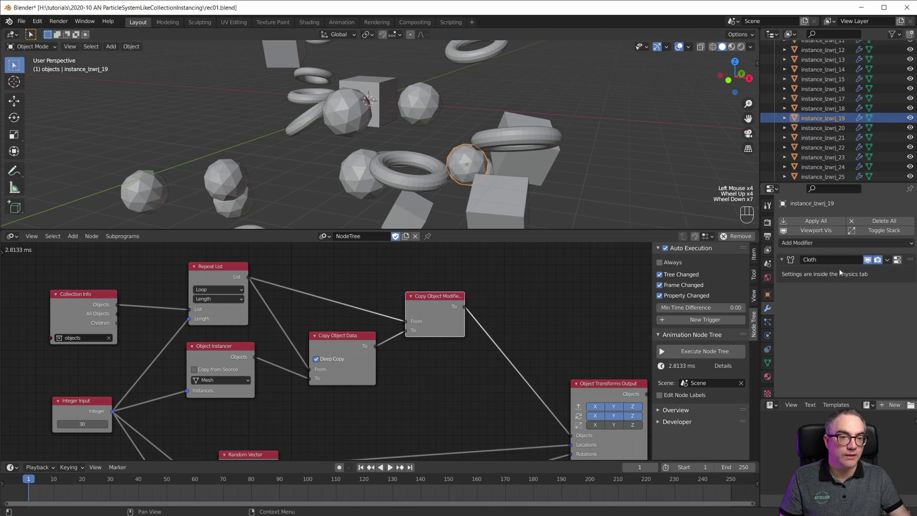
# Step: Play the cloth simulation from the first frame to check the instances, stop it and return to the first frame
pyautogui.hotkey('shift', 'Left')
pyautogui.press('space')
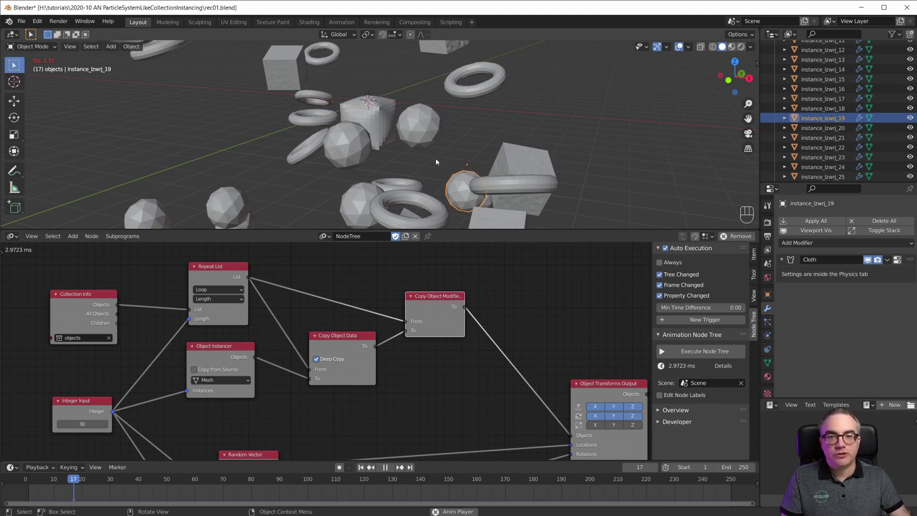
pyautogui.press('space')
pyautogui.hotkey('shift', 'Left')
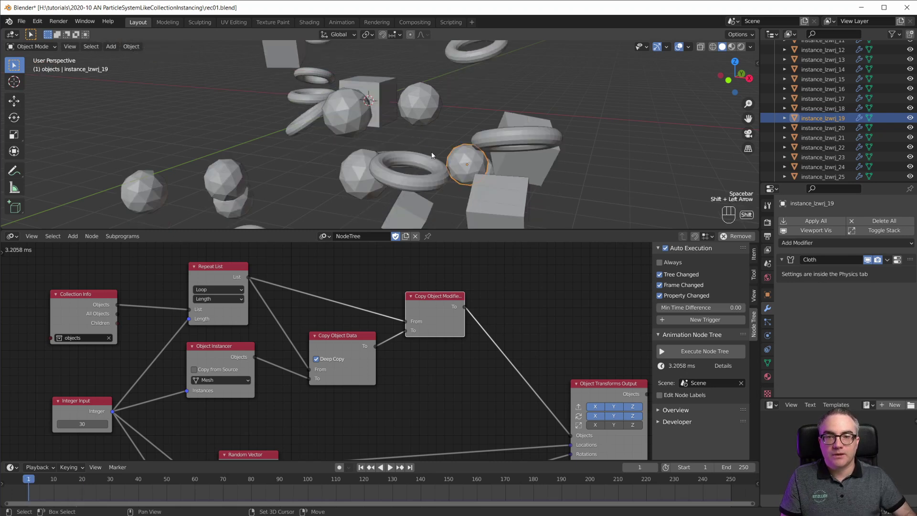
# Step: Select the source Icosphere in the objects collection and subdivide its mesh with one cut
pyautogui.click(409, 102)
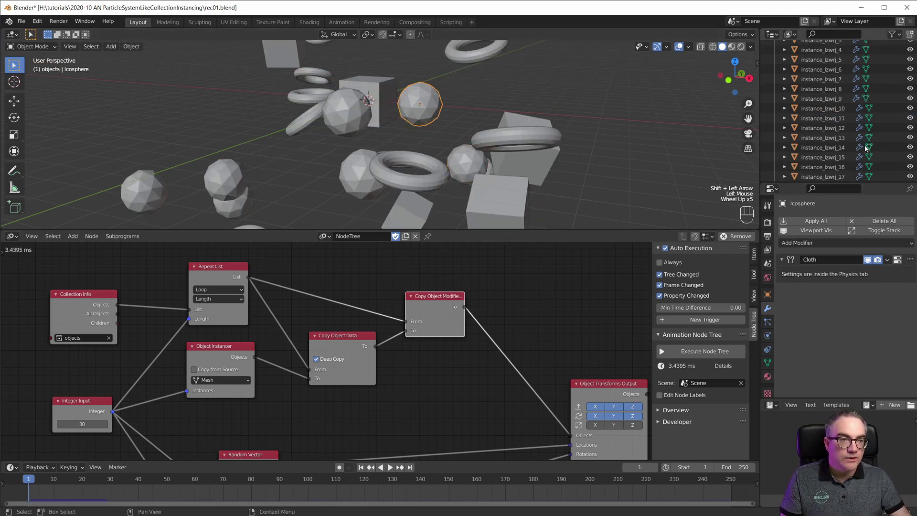
pyautogui.scroll(18, 841, 167)
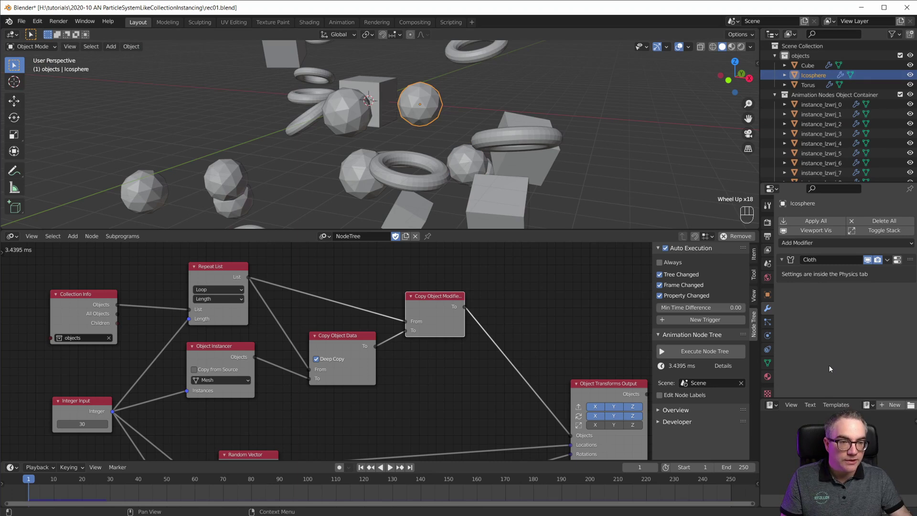
pyautogui.press('Tab')
pyautogui.rightClick(409, 109)
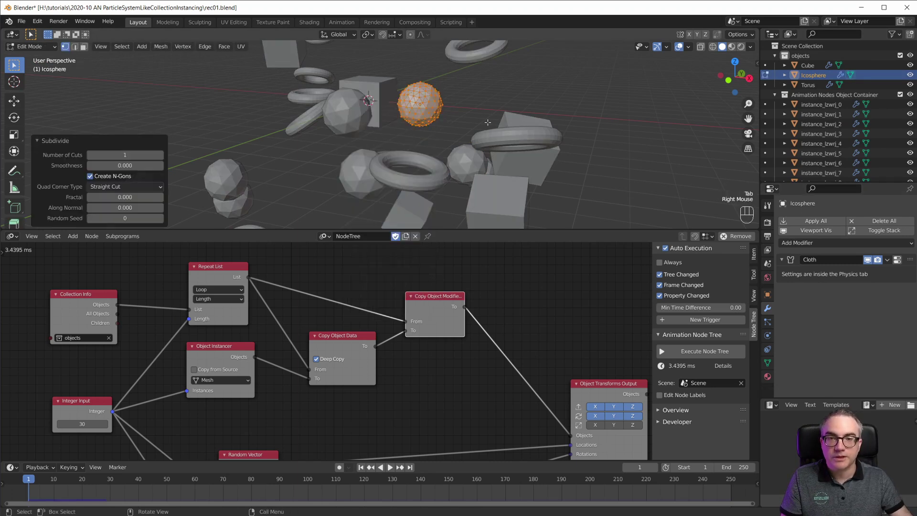
pyautogui.press('Tab')
pyautogui.scroll(2, 544, 138)
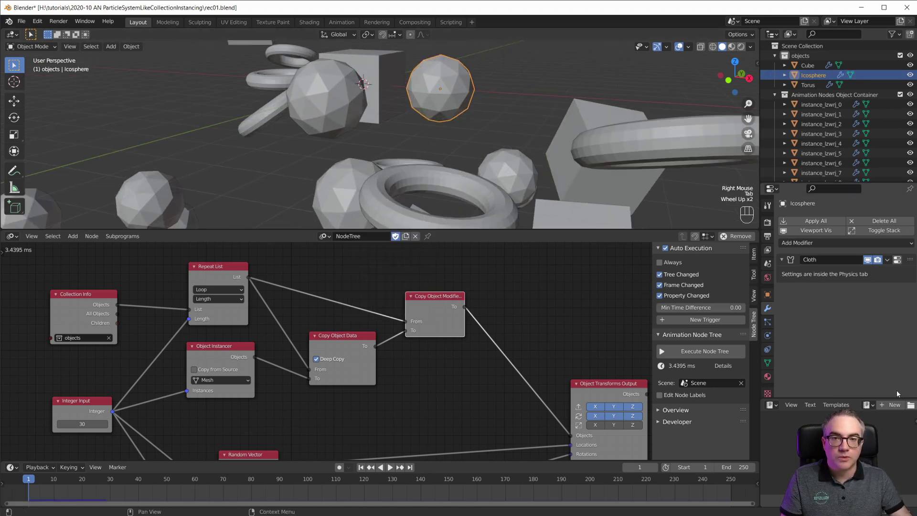
# Step: Compare the cloth physics settings, especially Pressure, of the source Icosphere with those of instance_lzwrj_19
pyautogui.click(768, 336)
pyautogui.scroll(-16, 806, 316)
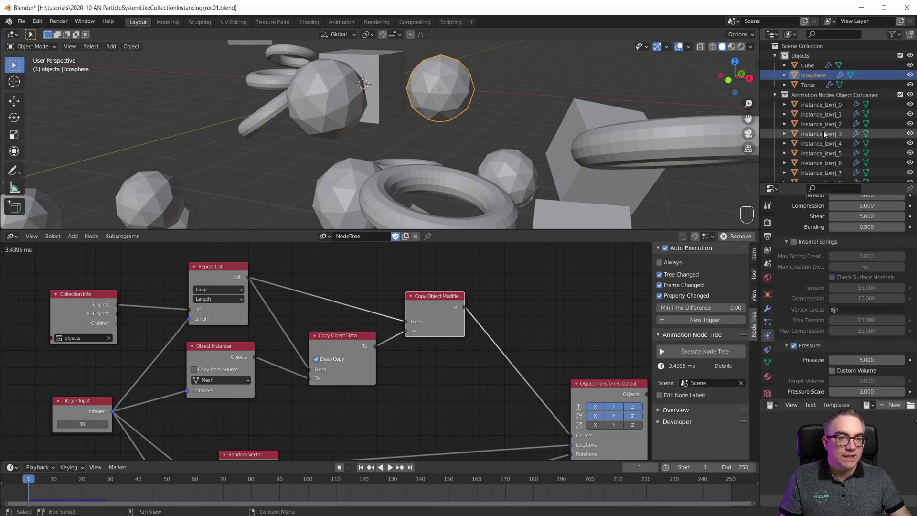
pyautogui.scroll(-3, 449, 164)
pyautogui.click(449, 164)
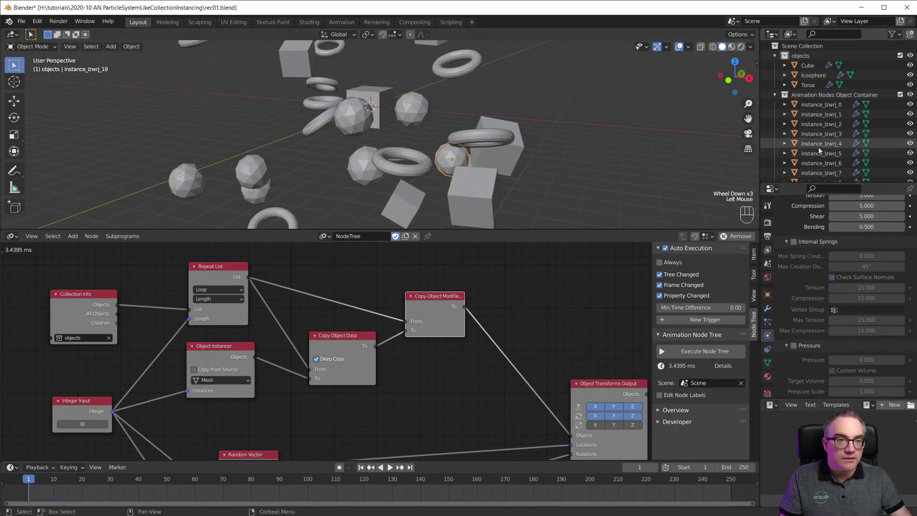
pyautogui.scroll(-8, 848, 371)
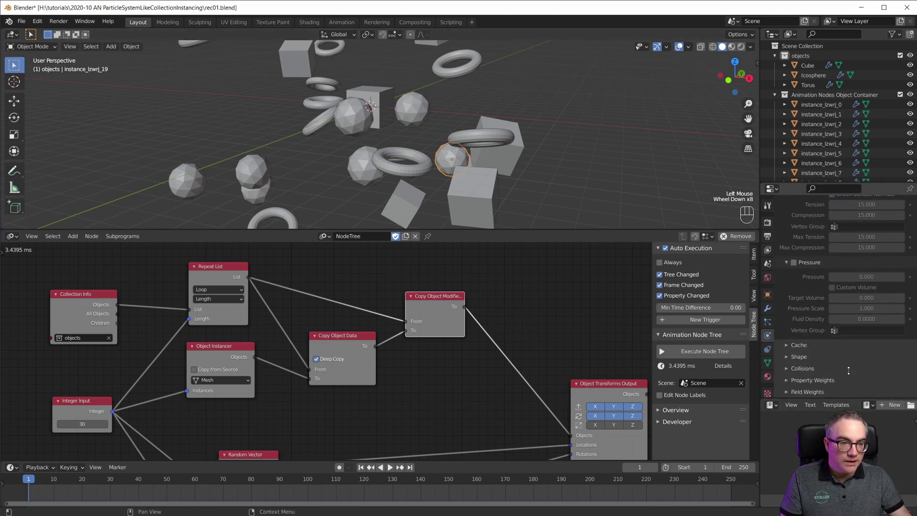
pyautogui.scroll(20, 824, 301)
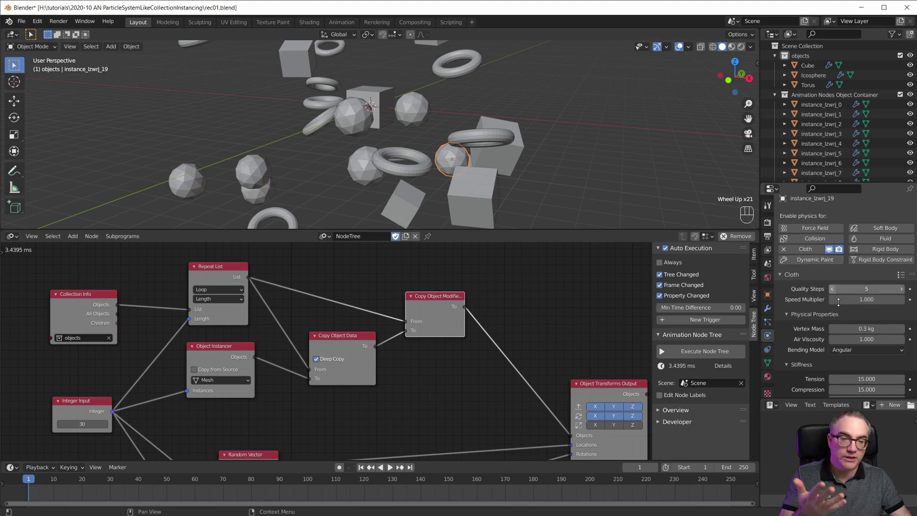
pyautogui.scroll(-19, 839, 302)
pyautogui.scroll(-2, 823, 272)
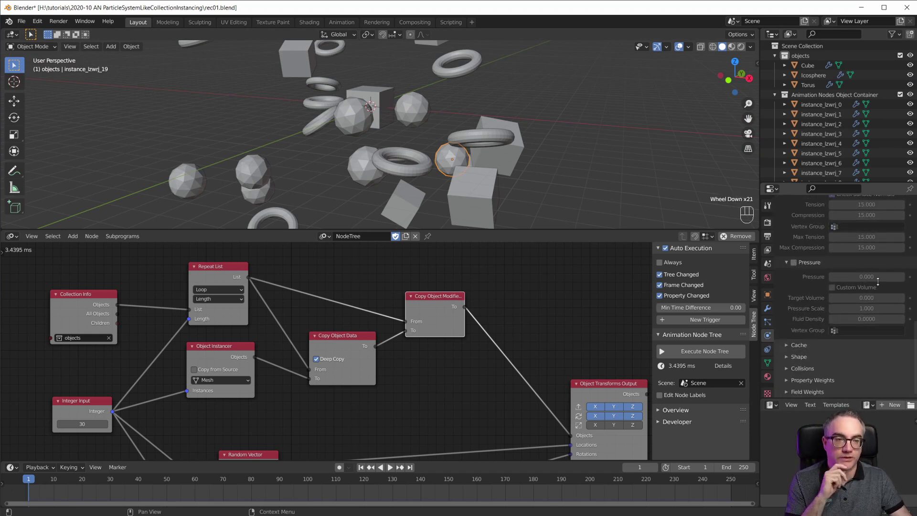
# Step: Add a Subdivision Surface modifier to the source Icosphere
pyautogui.click(769, 308)
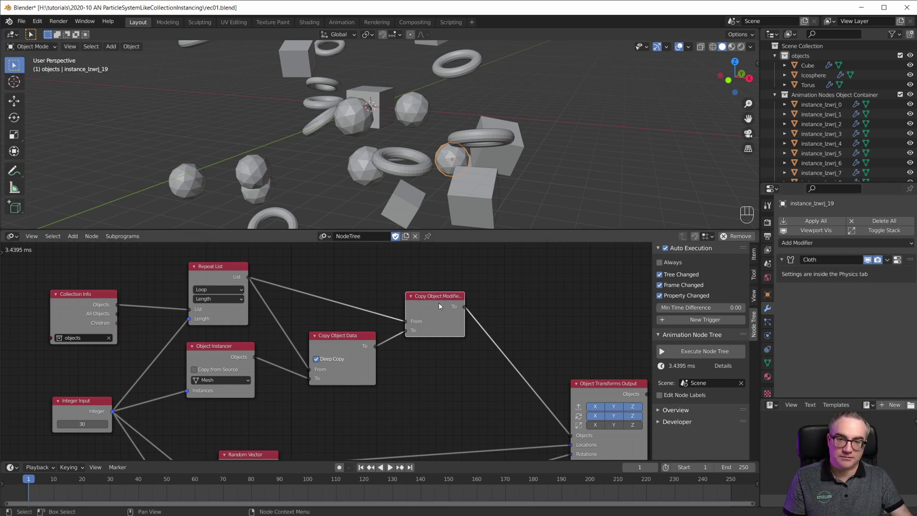
pyautogui.moveTo(438, 302); pyautogui.dragTo(439, 300)
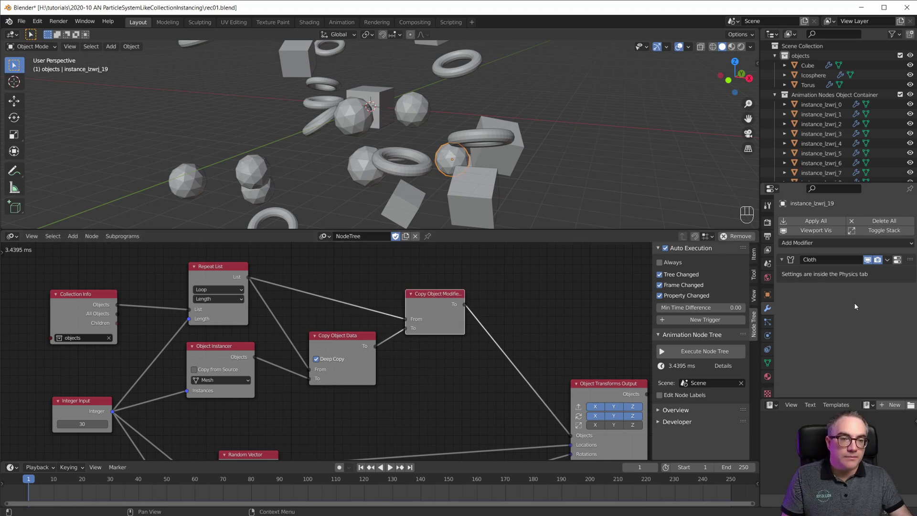
pyautogui.scroll(2, 409, 157)
pyautogui.keyDown('shift'); pyautogui.scroll(1, 409, 157); pyautogui.keyUp('shift')
pyautogui.keyDown('shift'); pyautogui.moveTo(409, 156); pyautogui.dragTo(457, 181, button='middle'); pyautogui.keyUp('shift')
pyautogui.scroll(-1, 420, 143)
pyautogui.click(407, 96)
pyautogui.scroll(3, 487, 120)
pyautogui.click(812, 243)
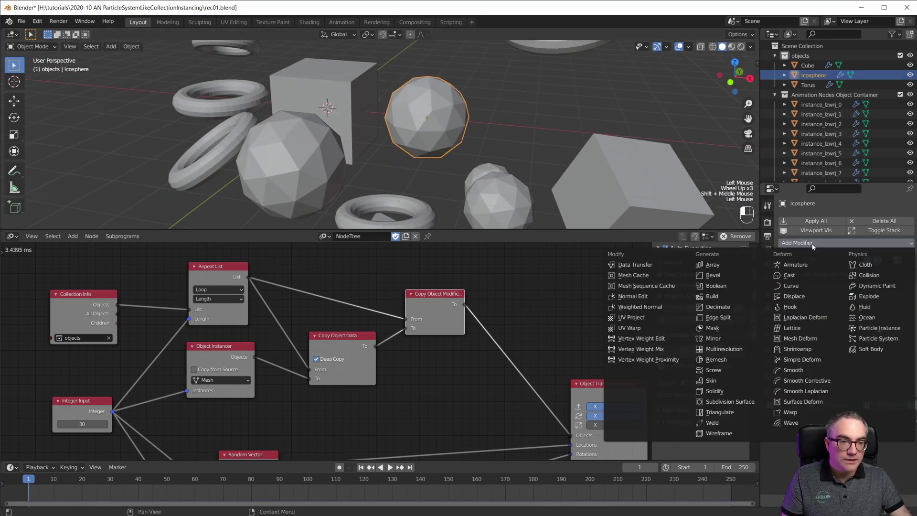
pyautogui.click(734, 404)
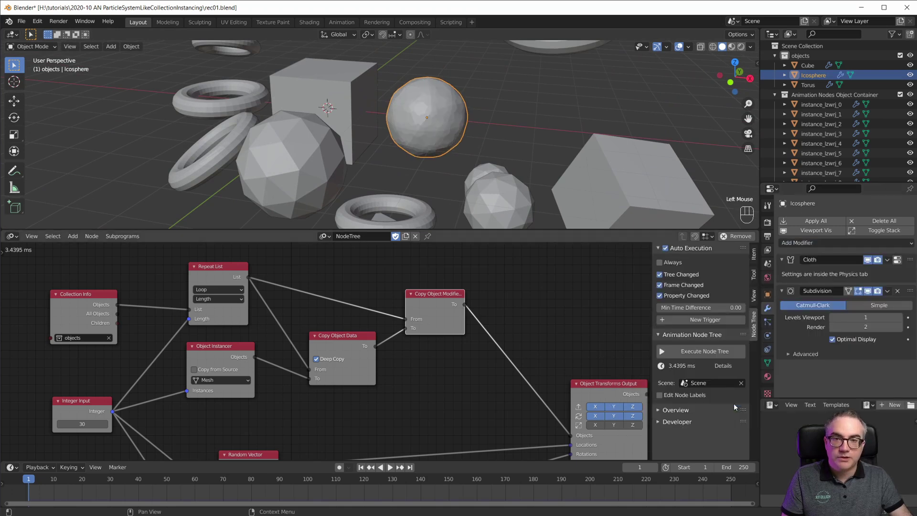
# Step: Execute the node tree and check the large sphere instance for the Subdivision modifier
pyautogui.scroll(4, 418, 137)
pyautogui.keyDown('shift'); pyautogui.moveTo(498, 99); pyautogui.dragTo(555, 151, button='middle'); pyautogui.keyUp('shift')
pyautogui.scroll(-3, 470, 149)
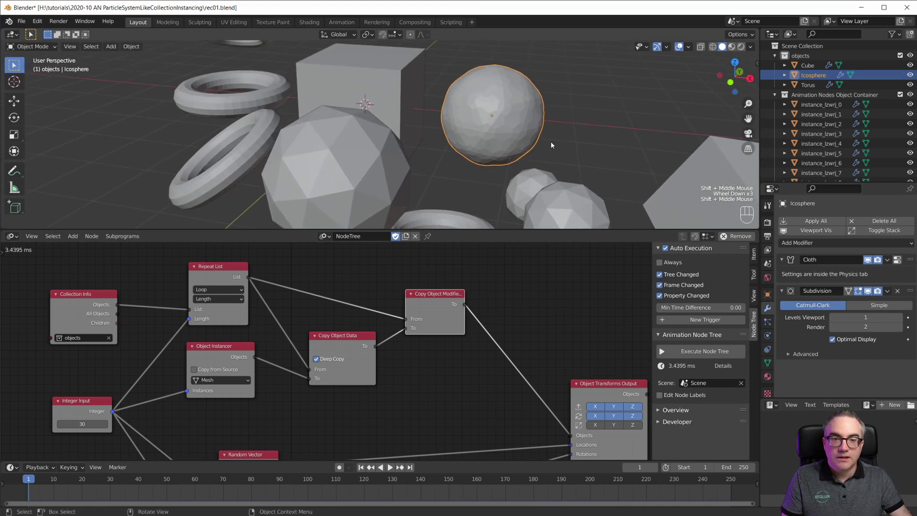
pyautogui.click(694, 353)
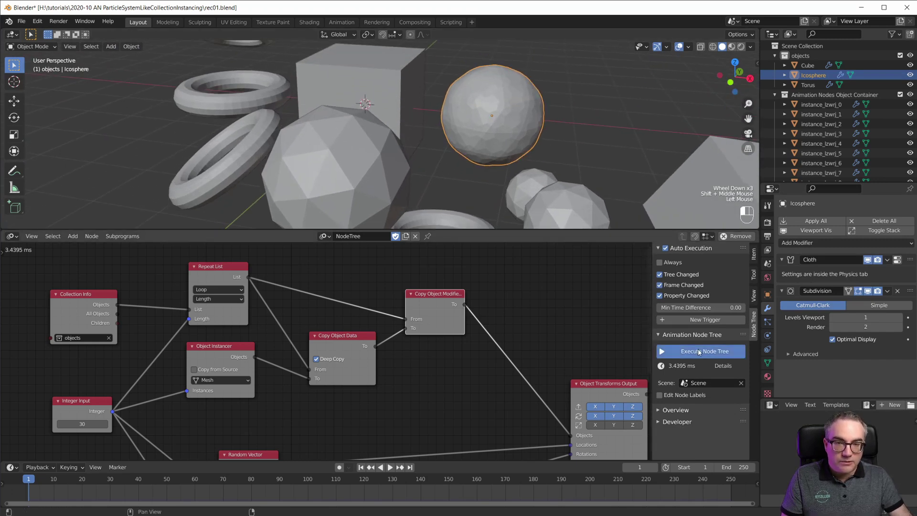
pyautogui.click(333, 165)
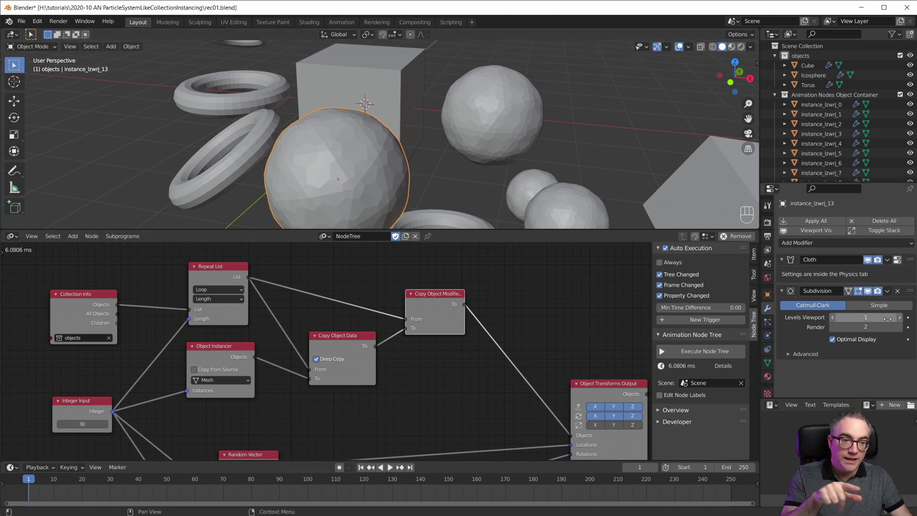
# Step: Set the source Icosphere's Subdivision viewport level to 2, re-execute the node tree and check the sphere instance
pyautogui.click(508, 122)
pyautogui.click(900, 317)
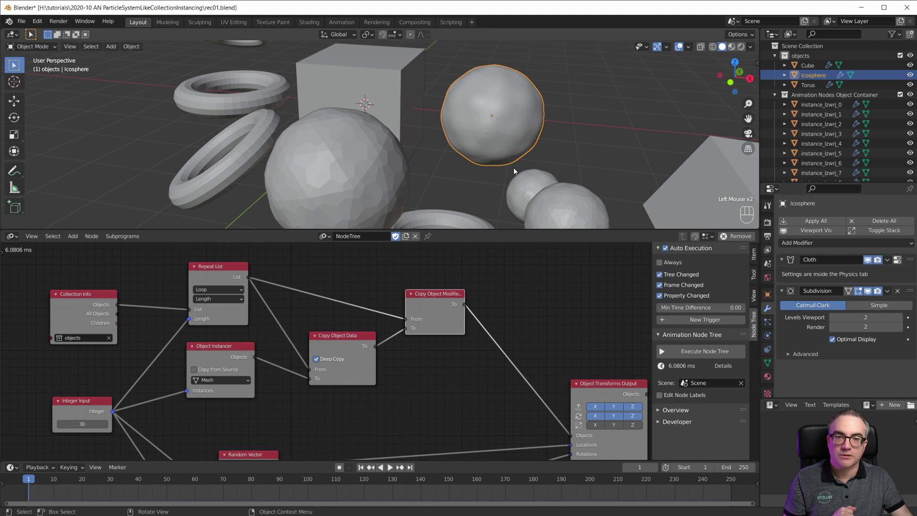
pyautogui.click(696, 355)
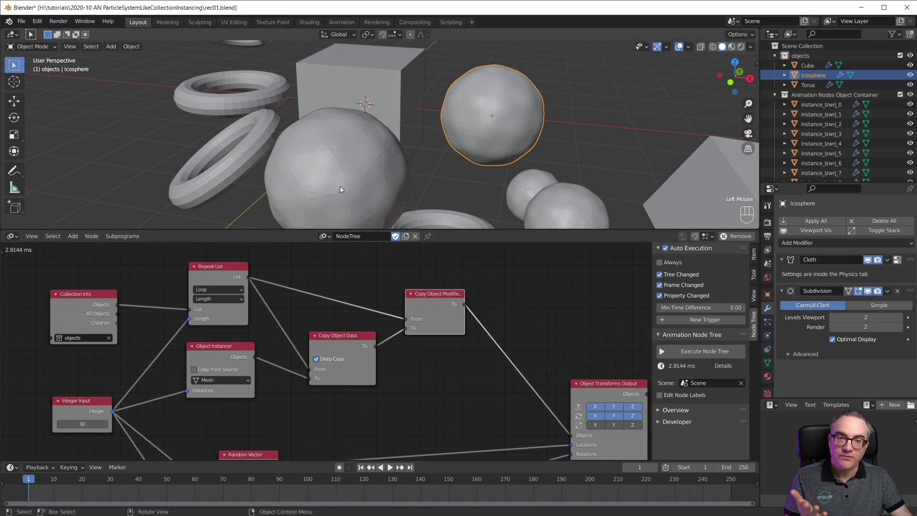
pyautogui.click(377, 186)
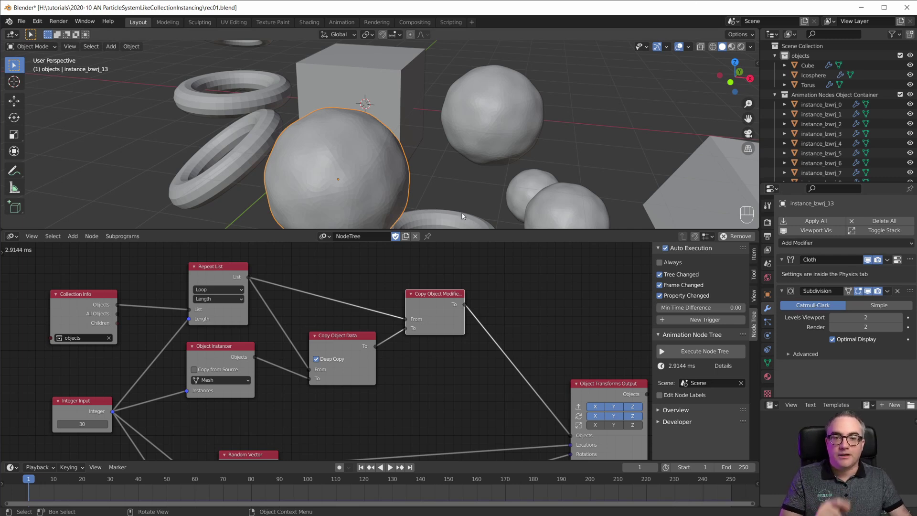
# Step: Remove the Subdivision modifier from the sphere instance and the source Icosphere, and execute the node tree again
pyautogui.click(898, 291)
pyautogui.click(473, 110)
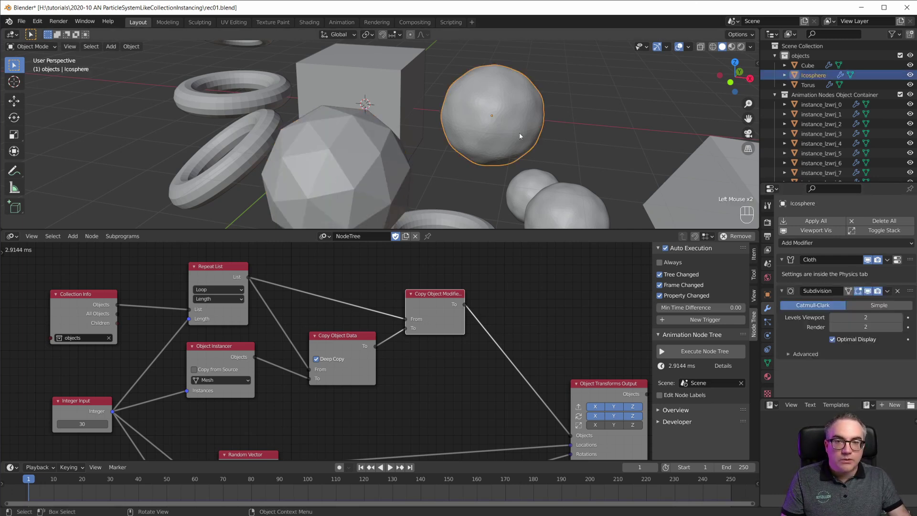
pyautogui.click(900, 293)
pyautogui.click(678, 351)
pyautogui.scroll(-4, 518, 173)
pyautogui.scroll(4, 518, 173)
pyautogui.moveTo(518, 173); pyautogui.dragTo(477, 173, button='middle')
pyautogui.scroll(-2, 465, 345)
pyautogui.scroll(-1, 465, 345)
pyautogui.moveTo(412, 361); pyautogui.dragTo(446, 377, button='middle')
pyautogui.scroll(3, 426, 358)
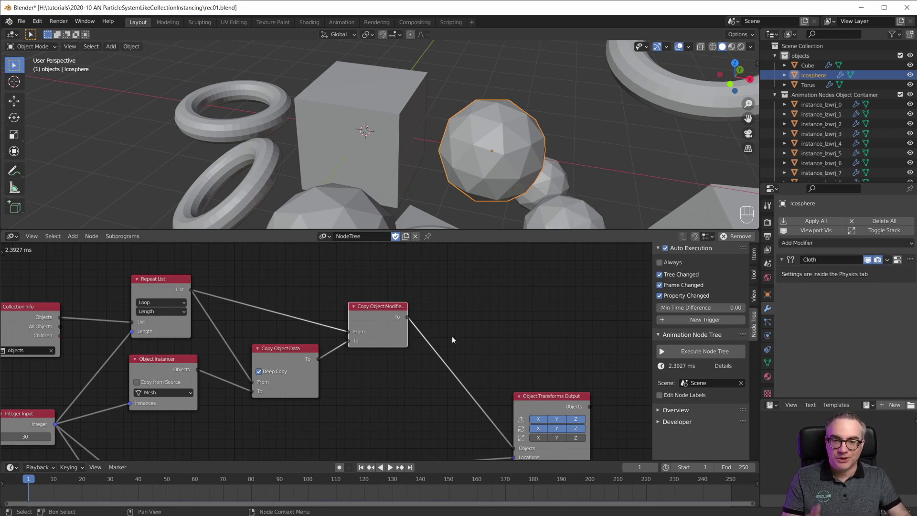
# Step: Copy the data path of the Use Pressure option in the source Icosphere's cloth physics settings
pyautogui.scroll(-2, 434, 334)
pyautogui.moveTo(434, 334); pyautogui.dragTo(389, 319, button='middle')
pyautogui.click(329, 303)
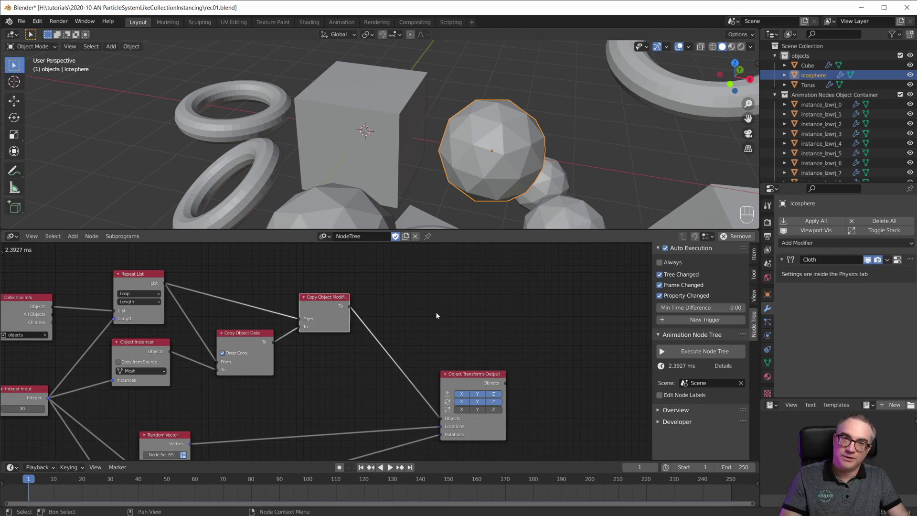
pyautogui.click(456, 176)
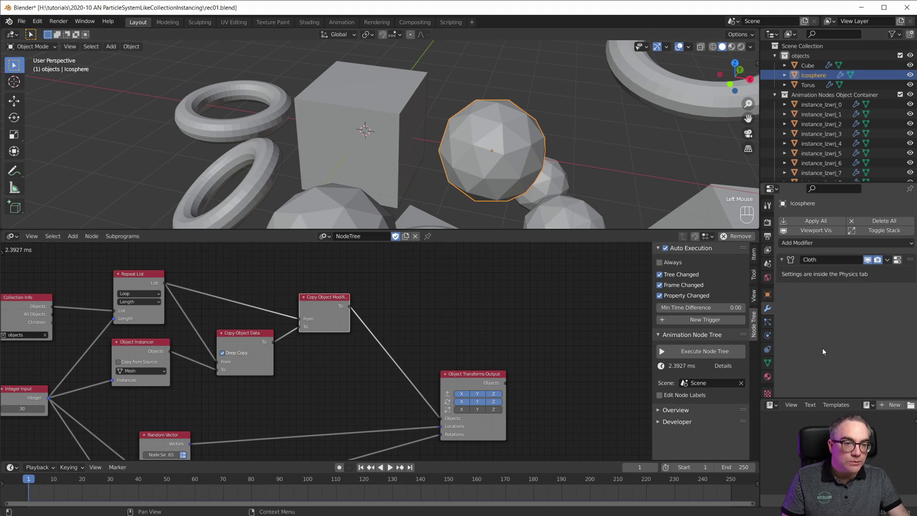
pyautogui.click(768, 336)
pyautogui.scroll(-19, 828, 333)
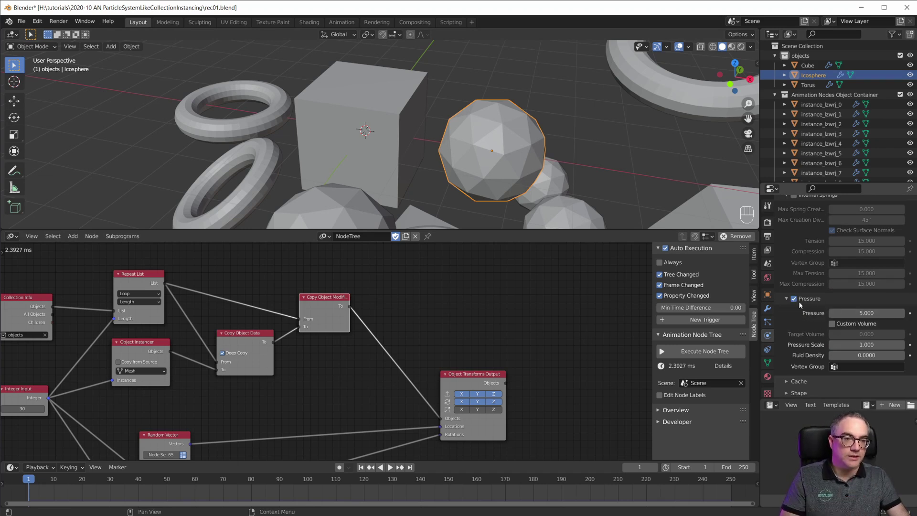
pyautogui.rightClick(794, 302)
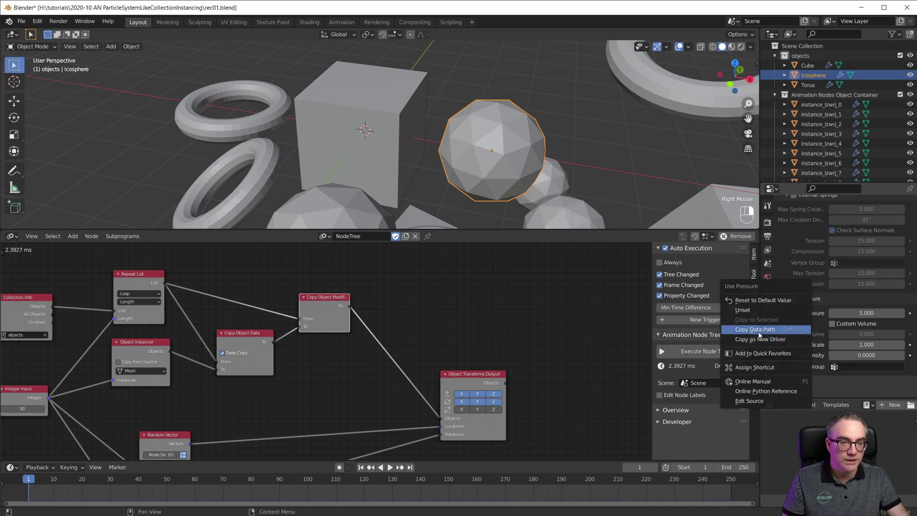
pyautogui.click(754, 338)
# Step: Add an Object Attribute Output node and link the Copy Object Modifiers output to its Objects input
pyautogui.hotkey('shift', 'a')
pyautogui.moveTo(431, 282)
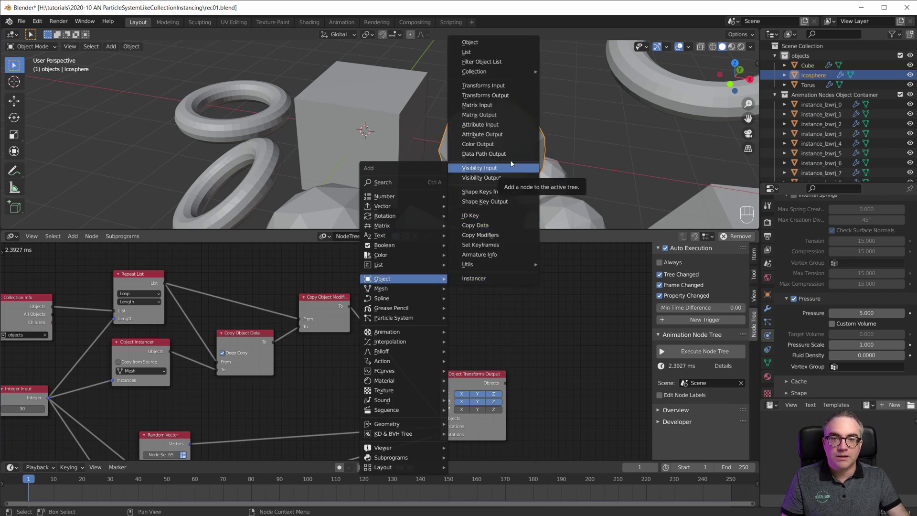
pyautogui.click(505, 135)
pyautogui.click(405, 271)
pyautogui.scroll(2, 430, 291)
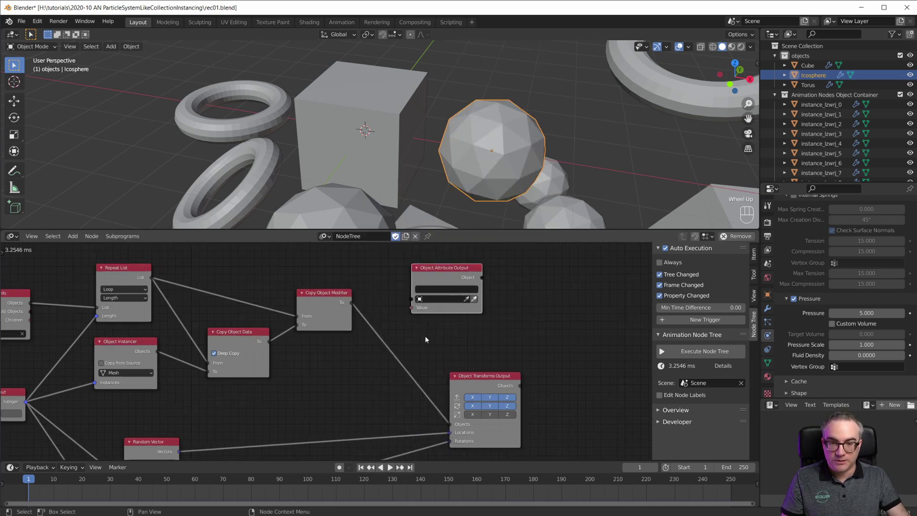
pyautogui.moveTo(416, 298); pyautogui.dragTo(355, 299)
pyautogui.moveTo(440, 265); pyautogui.dragTo(434, 273)
# Step: Set the Object Attribute Output's attribute path to modifiers["Cloth"].settings.use_pressure
pyautogui.click(449, 293)
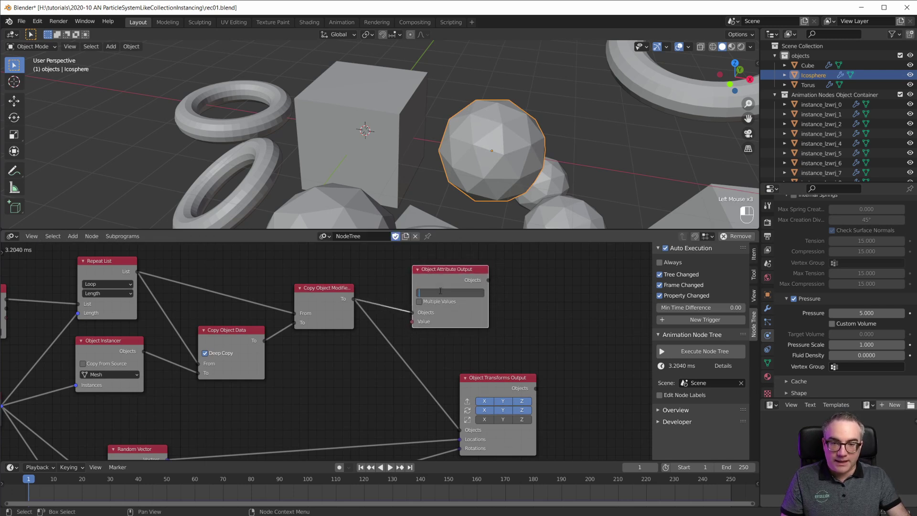
pyautogui.write('modifiers["Cloth"].settings.use_pressure')
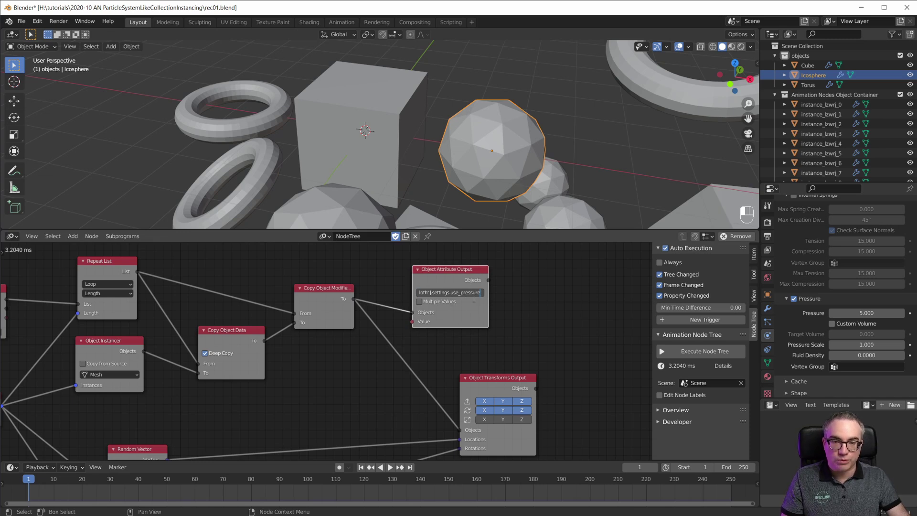
pyautogui.scroll(5, 491, 288)
pyautogui.moveTo(570, 280); pyautogui.dragTo(505, 303, button='middle')
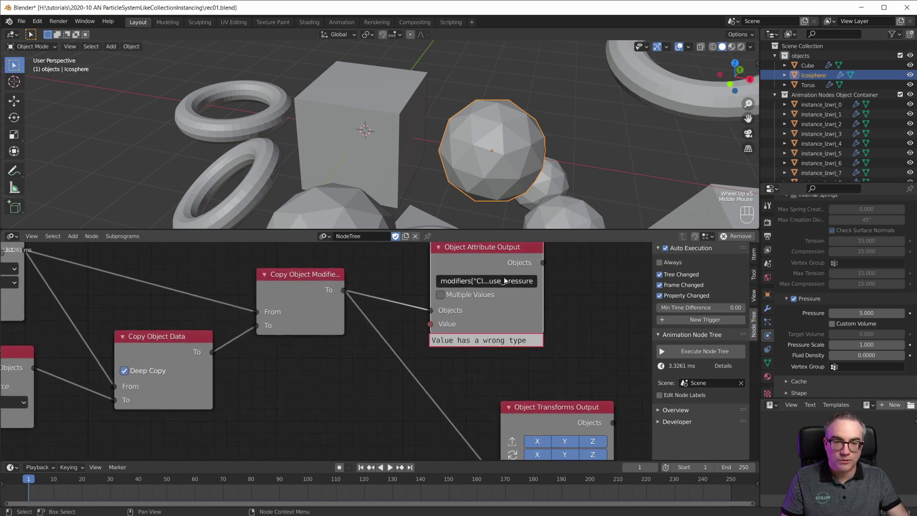
# Step: Move the Object Attribute Output and Object Transforms Output nodes farther from Copy Object Modifiers to make room
pyautogui.scroll(-3, 506, 306)
pyautogui.moveTo(477, 341); pyautogui.dragTo(558, 334)
pyautogui.scroll(-3, 511, 339)
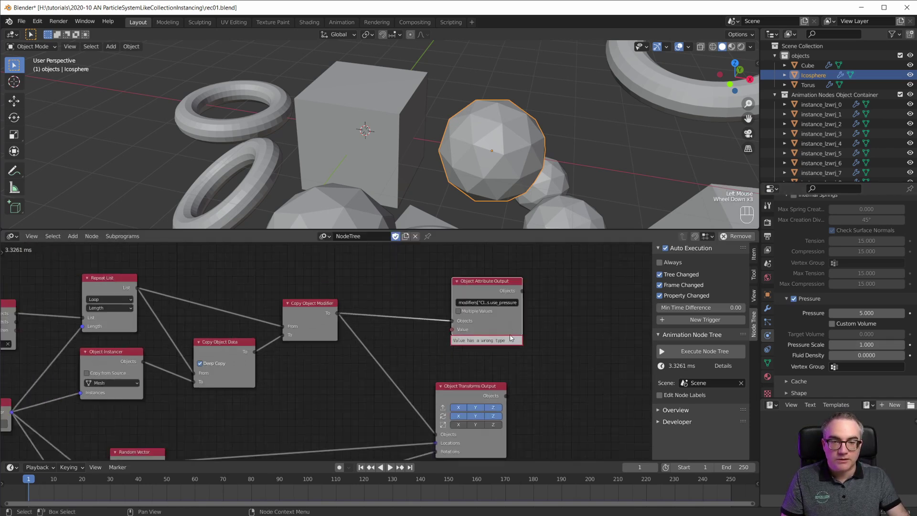
pyautogui.scroll(-1, 511, 338)
pyautogui.moveTo(512, 338); pyautogui.dragTo(468, 272, button='middle')
pyautogui.moveTo(422, 328); pyautogui.dragTo(436, 398)
pyautogui.scroll(2, 512, 301)
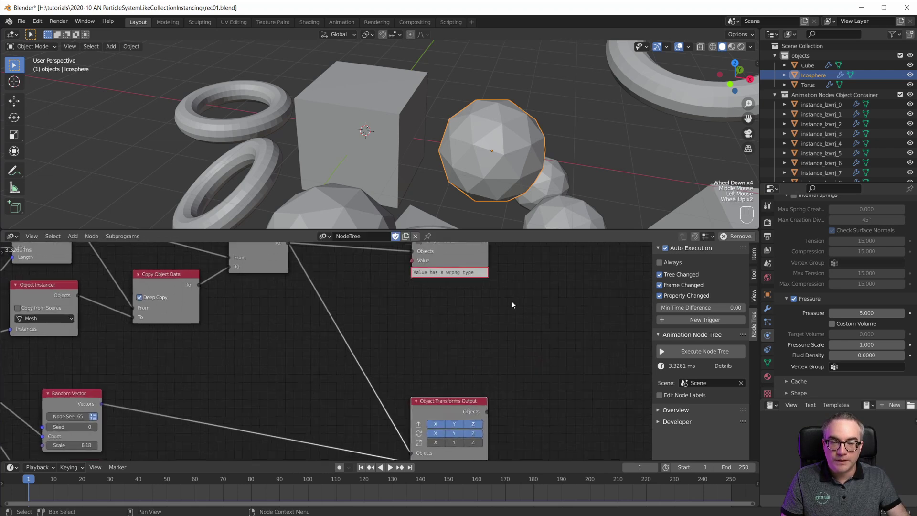
pyautogui.scroll(1, 512, 301)
pyautogui.moveTo(512, 301); pyautogui.dragTo(495, 365, button='middle')
pyautogui.moveTo(396, 340); pyautogui.dragTo(464, 333)
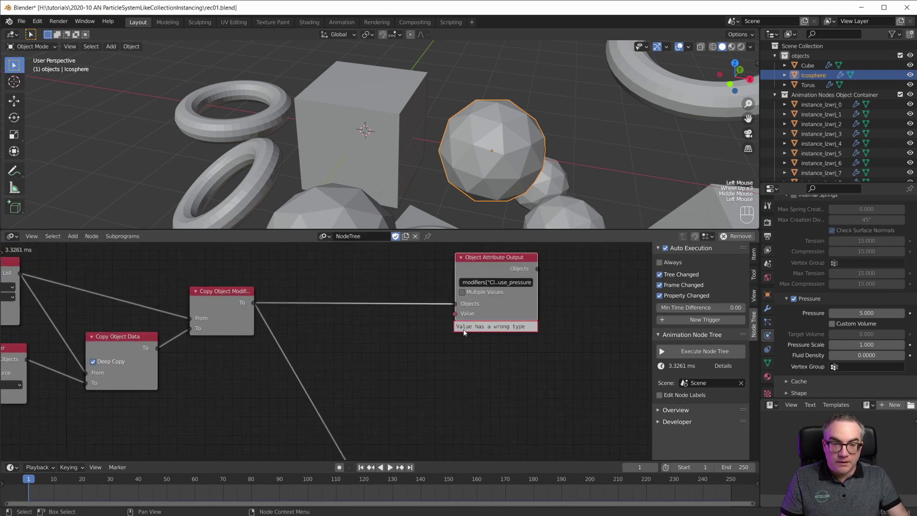
# Step: Add a Boolean Input node and link it to the Object Attribute Output's Value input
pyautogui.click(416, 317)
pyautogui.hotkey('shift', 'a')
pyautogui.moveTo(369, 336)
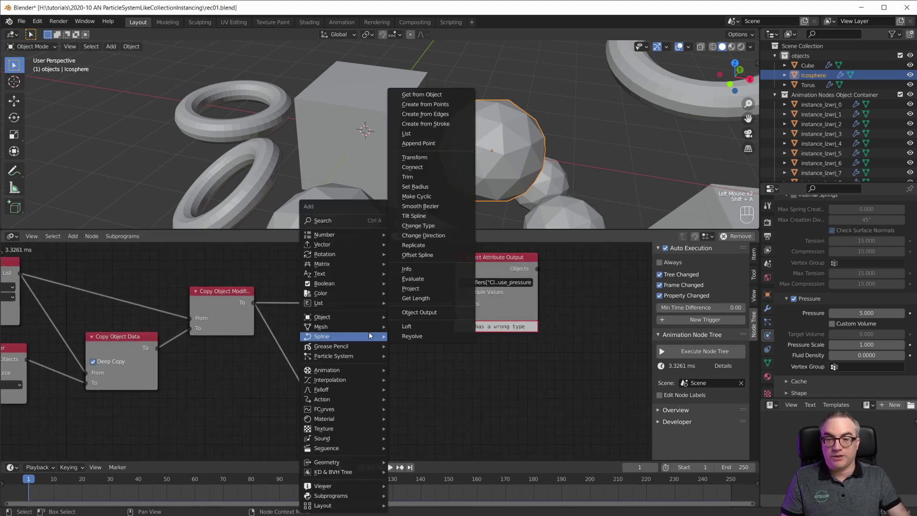
pyautogui.moveTo(354, 283)
pyautogui.click(415, 285)
pyautogui.click(341, 319)
pyautogui.moveTo(409, 334); pyautogui.dragTo(466, 314)
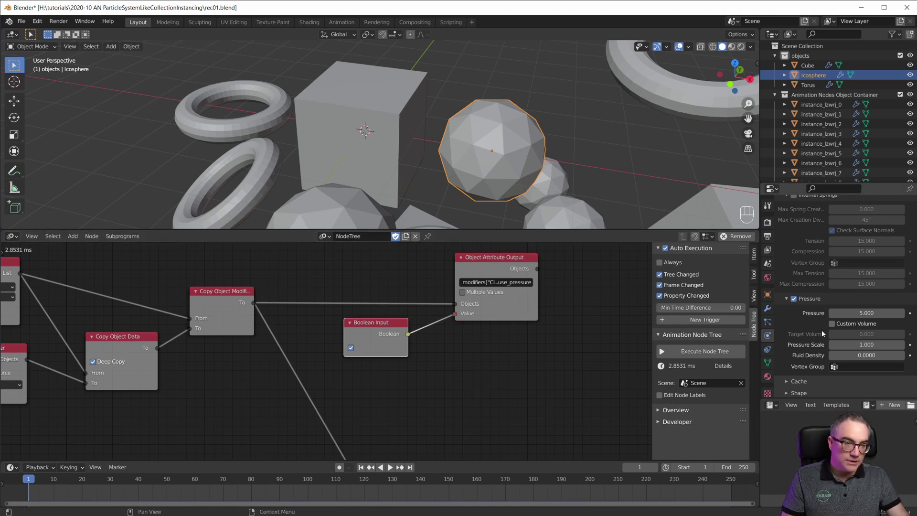
# Step: Duplicate the Object Attribute Output node and link the first node's Objects output to the duplicate's Objects input
pyautogui.scroll(-3, 412, 339)
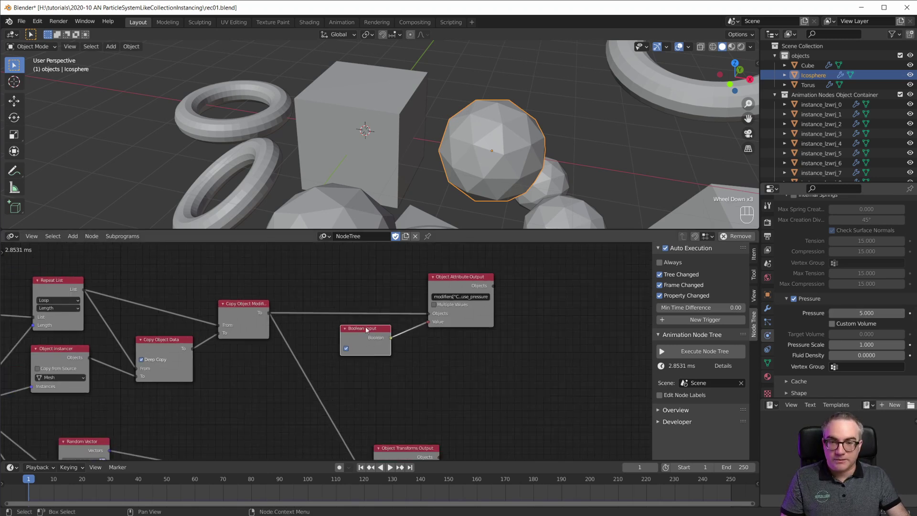
pyautogui.click(454, 279)
pyautogui.moveTo(454, 280); pyautogui.dragTo(515, 315)
pyautogui.hotkey('shift', 'd')
pyautogui.click(539, 284)
pyautogui.scroll(4, 617, 351)
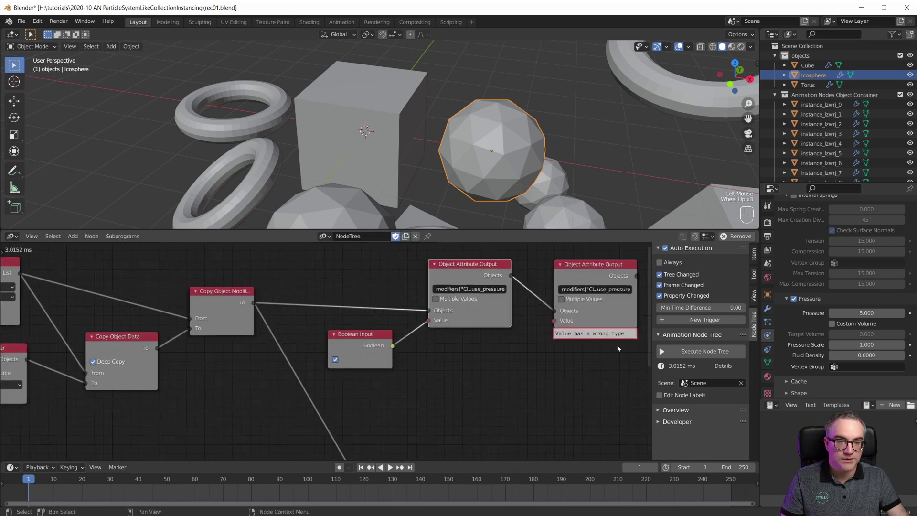
pyautogui.moveTo(564, 344); pyautogui.dragTo(565, 288, button='middle')
pyautogui.moveTo(527, 359); pyautogui.dragTo(441, 440, button='middle')
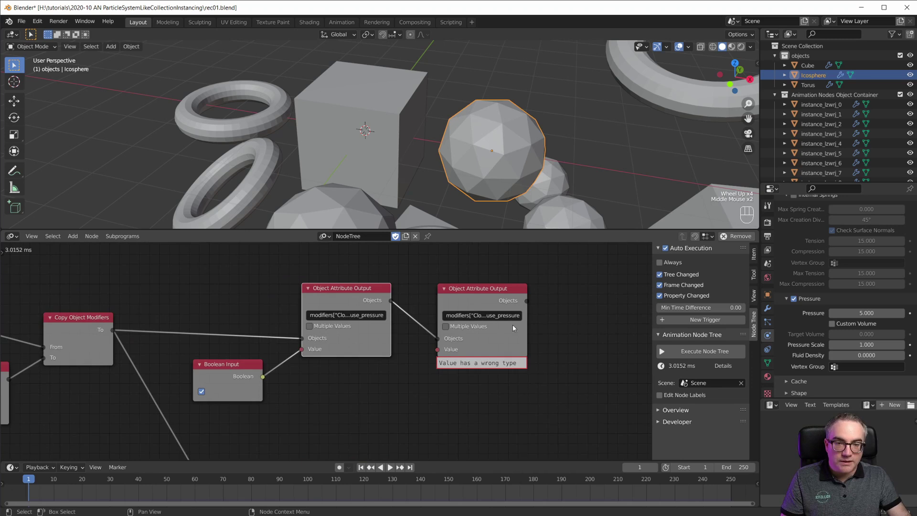
# Step: Set the duplicated Object Attribute Output's attribute path to modifiers["Cloth"].settings.uniform_pressure_force, using the cloth Pressure property's data path
pyautogui.scroll(-1, 867, 311)
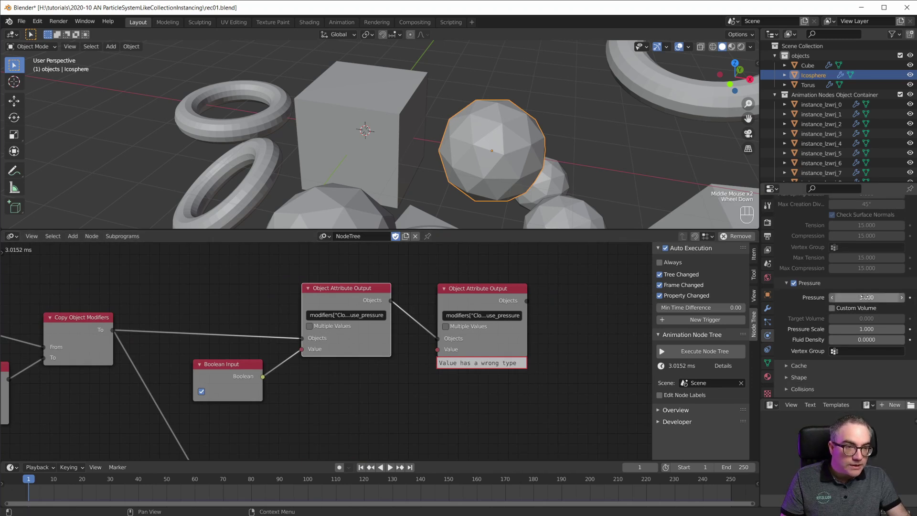
pyautogui.rightClick(864, 297)
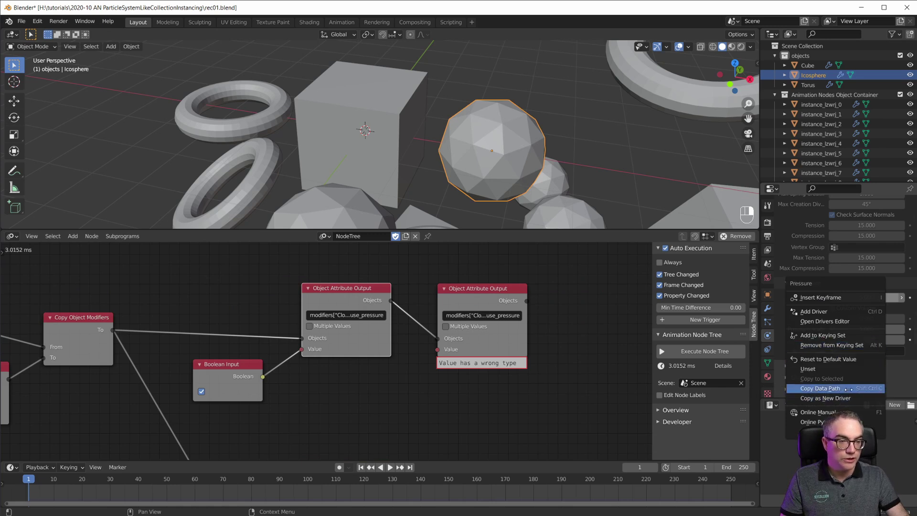
pyautogui.click(821, 388)
pyautogui.click(483, 316)
pyautogui.hotkey('ctrl', 'v')
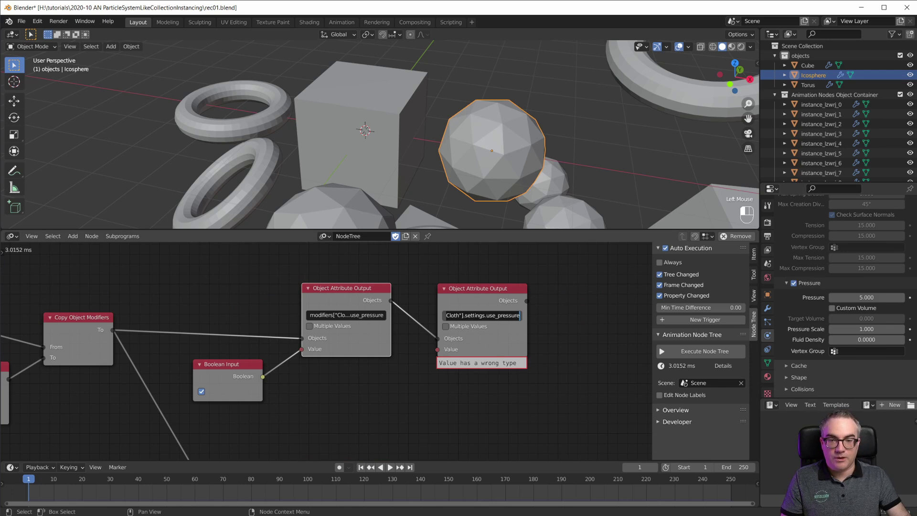
pyautogui.hotkey('ctrl', 'BackSpace')
pyautogui.write('uniform_pressure_force')
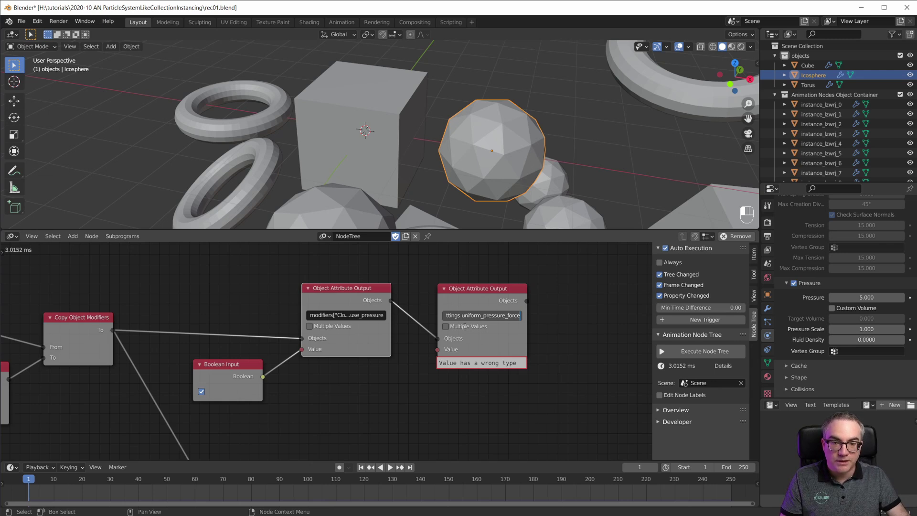
pyautogui.press('Return')
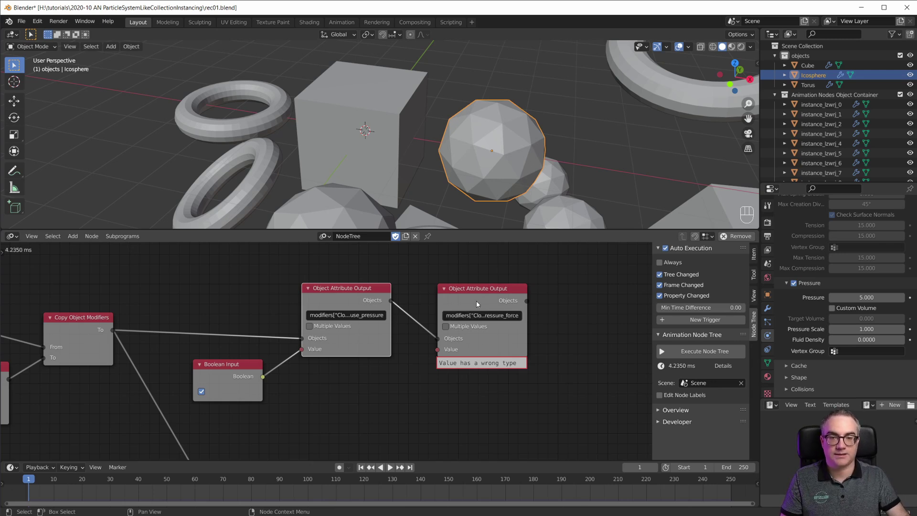
# Step: Add a Float Input node and link it to the second Object Attribute Output's Value input
pyautogui.moveTo(475, 308); pyautogui.dragTo(476, 335)
pyautogui.scroll(-2, 535, 362)
pyautogui.moveTo(535, 363); pyautogui.dragTo(549, 330, button='middle')
pyautogui.click(323, 363)
pyautogui.hotkey('shift', 'a')
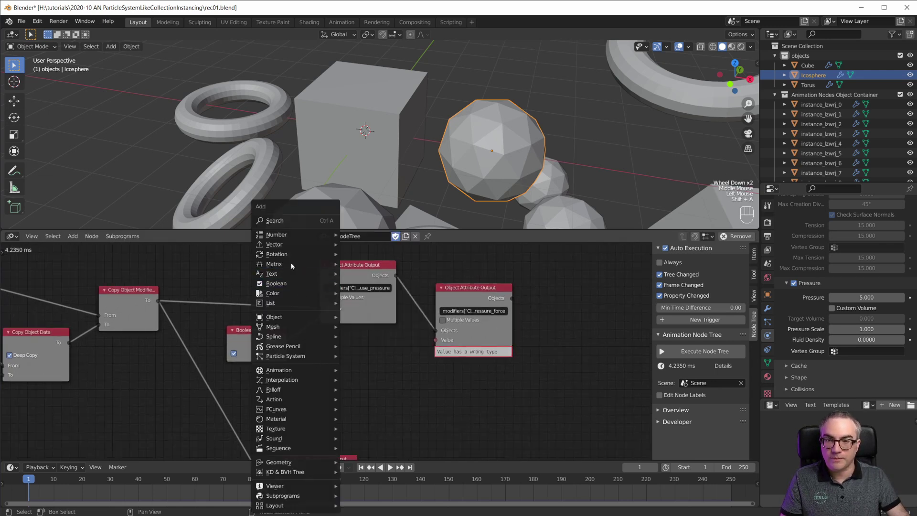
pyautogui.moveTo(293, 235)
pyautogui.click(374, 244)
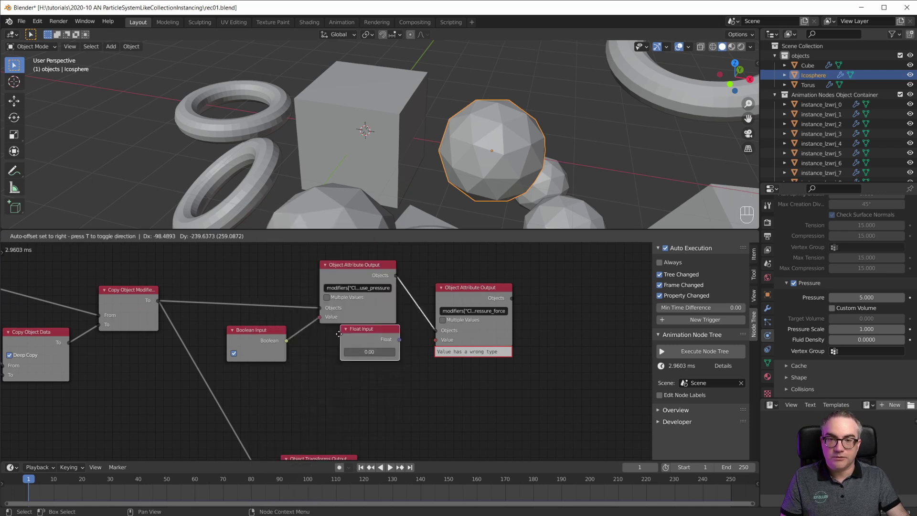
pyautogui.click(333, 359)
pyautogui.moveTo(394, 365); pyautogui.dragTo(447, 341)
# Step: Set the Float Input to 3 and execute the node tree
pyautogui.doubleClick(365, 377)
pyautogui.write('3')
pyautogui.press('Return')
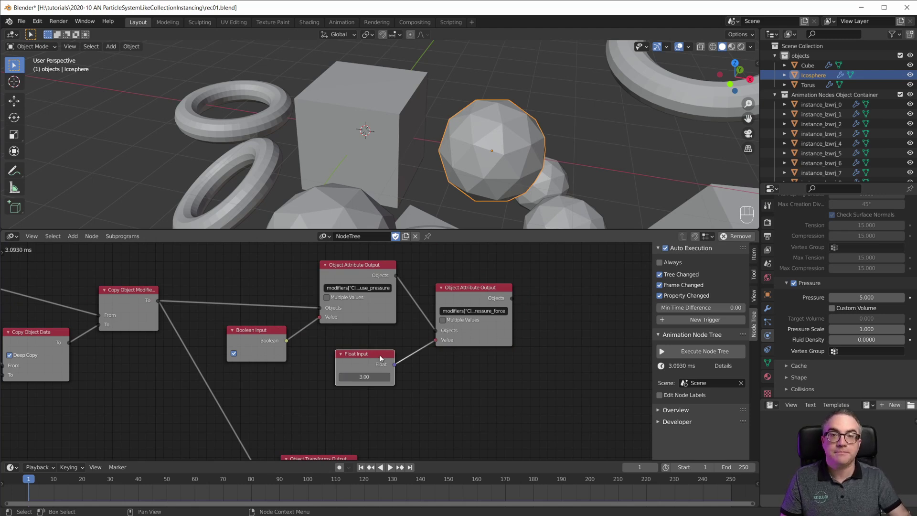
pyautogui.click(705, 351)
# Step: Select a torus instance and a cube instance to check the cloth pressure settings on each
pyautogui.scroll(-1, 463, 168)
pyautogui.scroll(-6, 463, 169)
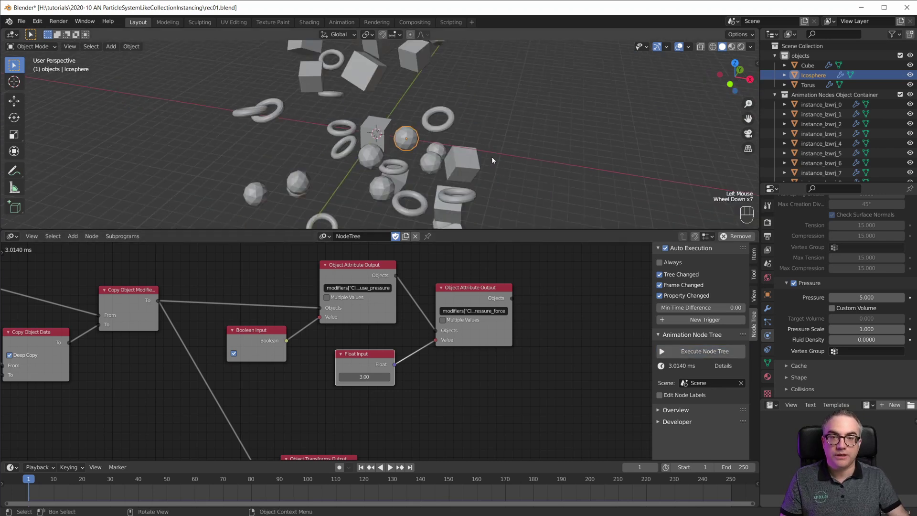
pyautogui.scroll(3, 483, 165)
pyautogui.moveTo(418, 152); pyautogui.dragTo(465, 154, button='middle')
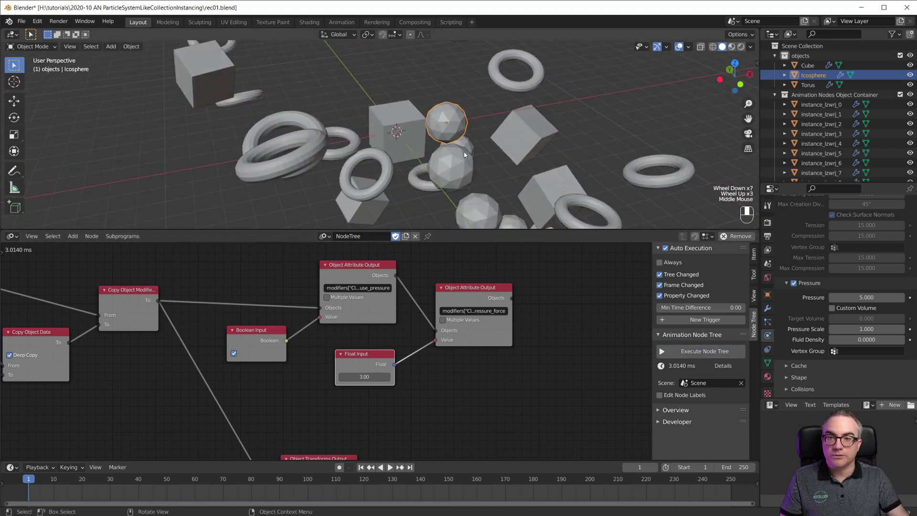
pyautogui.click(290, 159)
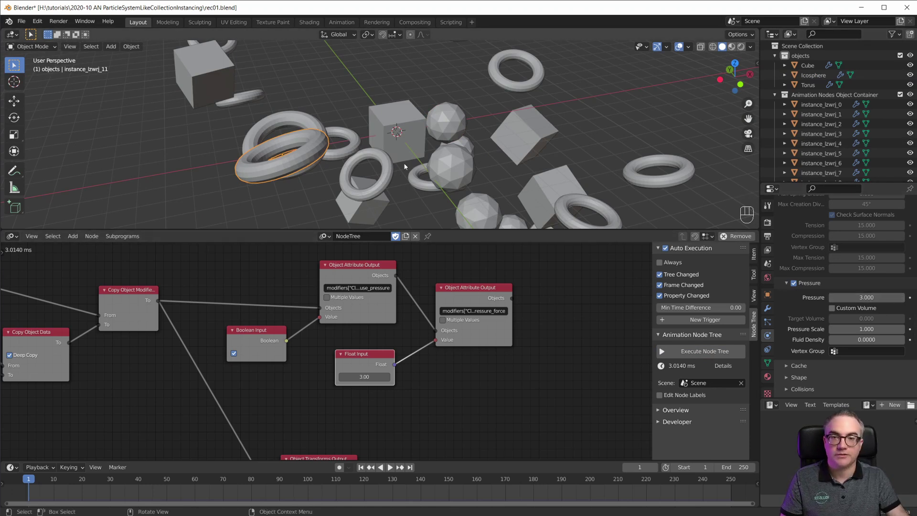
pyautogui.click(197, 73)
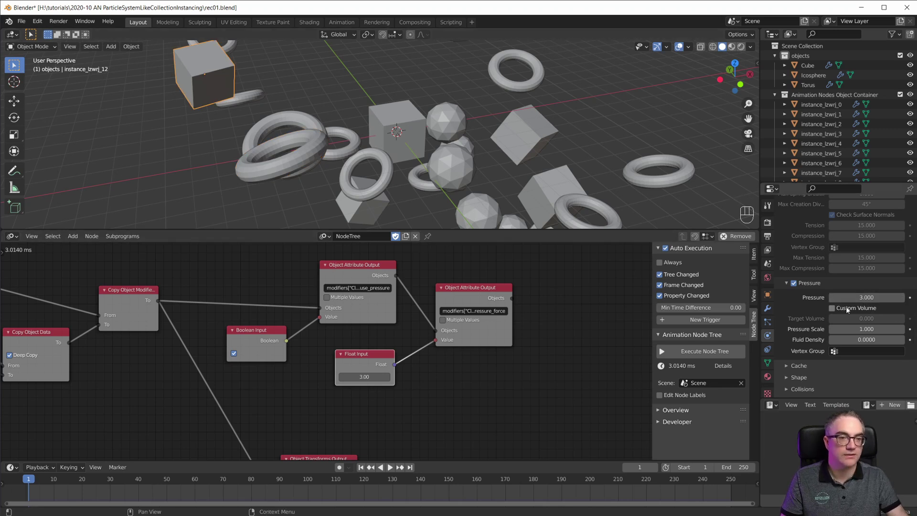
pyautogui.scroll(-8, 424, 167)
pyautogui.scroll(4, 432, 169)
pyautogui.moveTo(431, 169); pyautogui.dragTo(417, 137, button='middle')
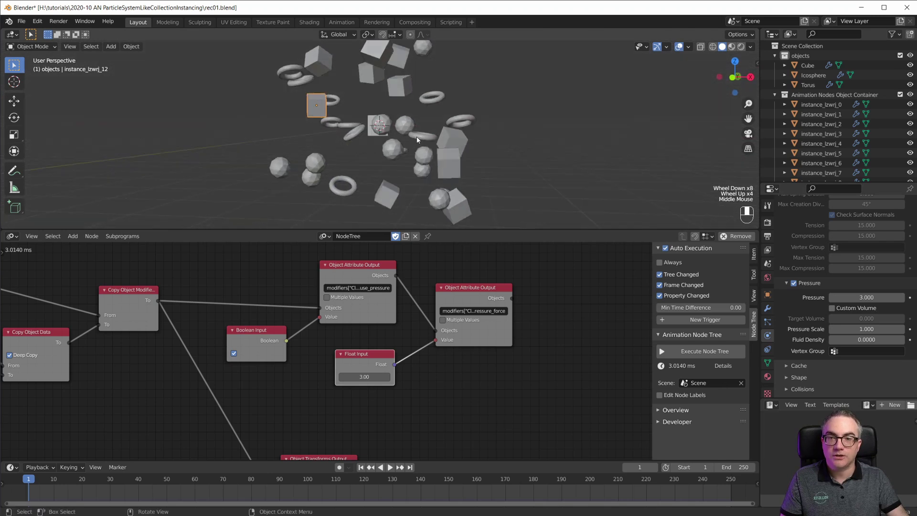
# Step: Examine the complete node tree and the scattered instances in the 3D viewport
pyautogui.scroll(-8, 457, 399)
pyautogui.moveTo(508, 364)
pyautogui.mouseDown(button='middle')
pyautogui.moveTo(537, 353)
pyautogui.moveTo(506, 336)
pyautogui.moveTo(495, 370)
pyautogui.mouseUp(button='middle')
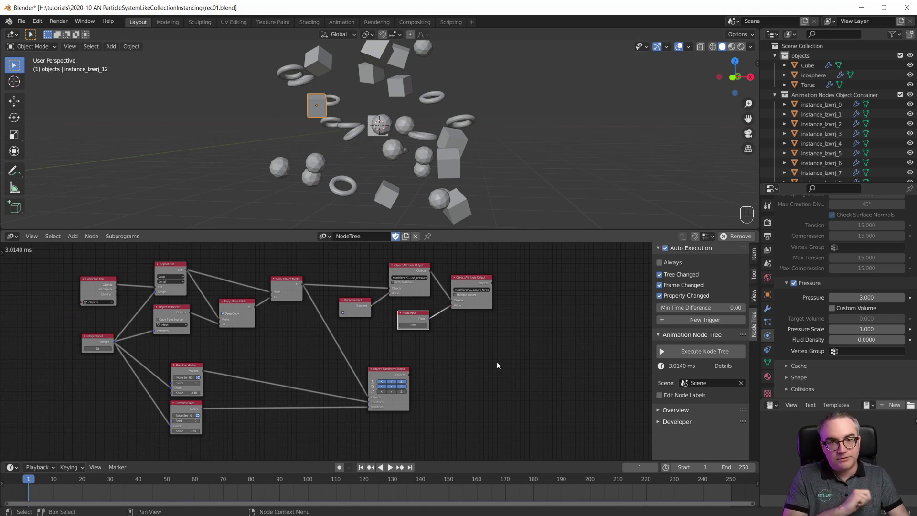
pyautogui.scroll(-2, 460, 127)
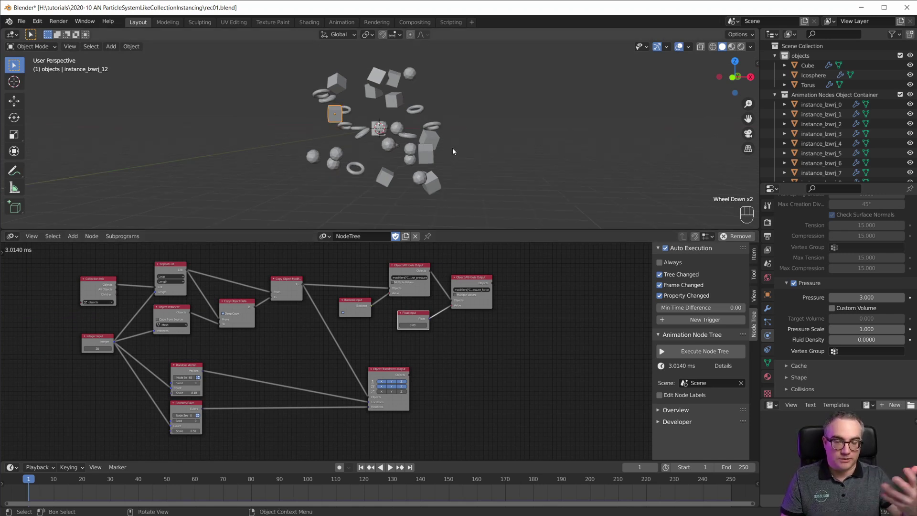
pyautogui.scroll(3, 455, 155)
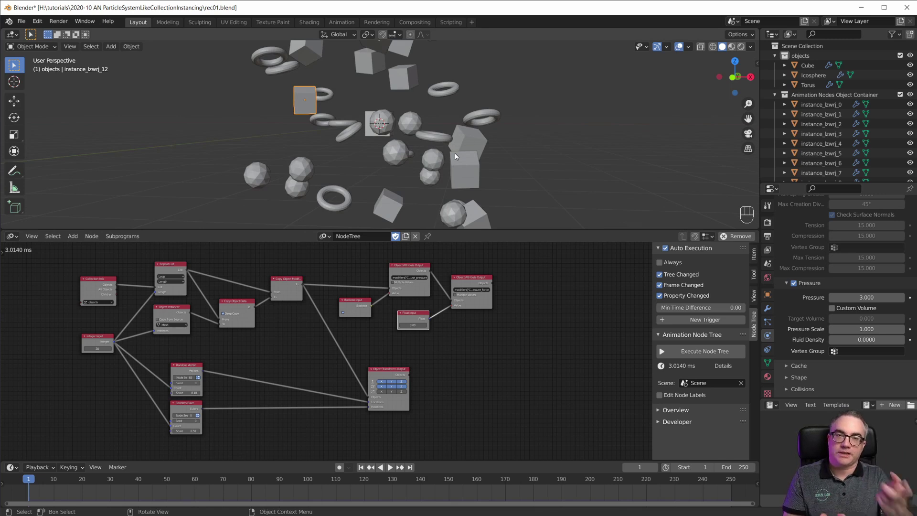
pyautogui.scroll(3, 434, 162)
pyautogui.scroll(-3, 437, 165)
pyautogui.moveTo(441, 166); pyautogui.dragTo(440, 167, button='middle')
pyautogui.scroll(-5, 442, 166)
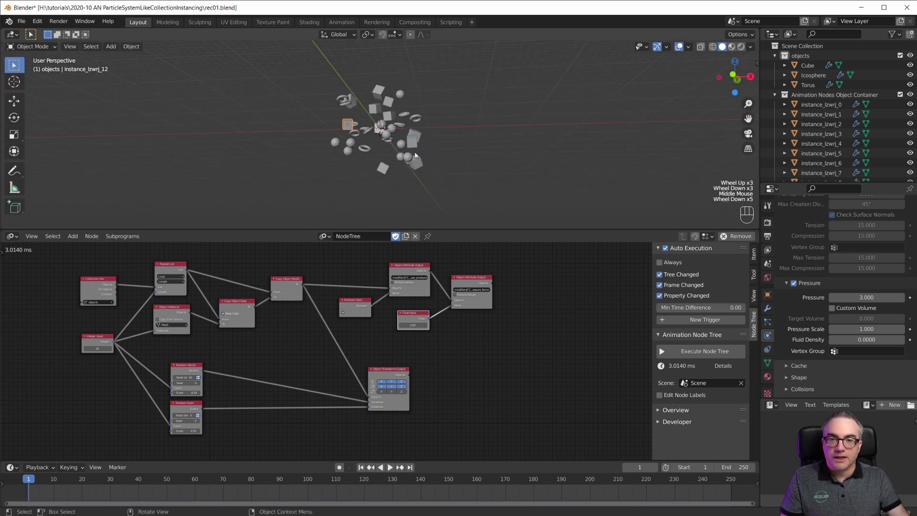
pyautogui.hotkey('shift', 'a')
pyautogui.moveTo(397, 147)
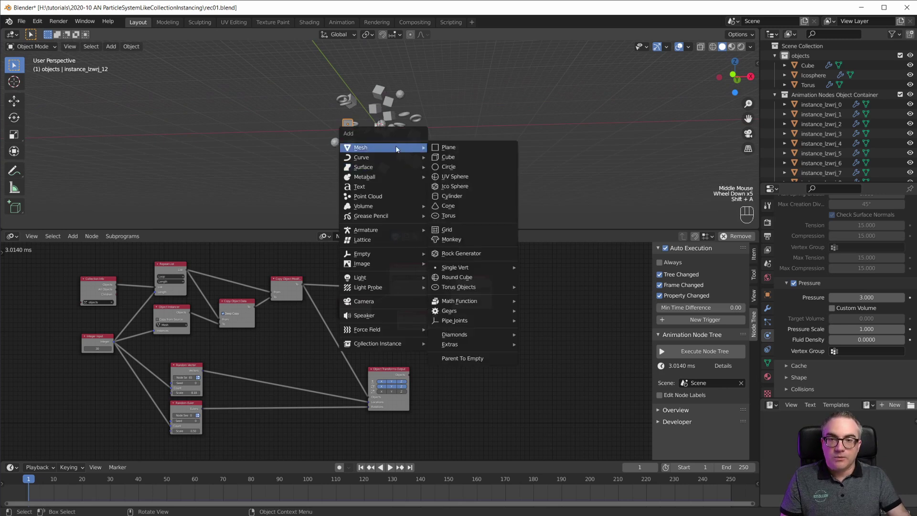
pyautogui.click(442, 157)
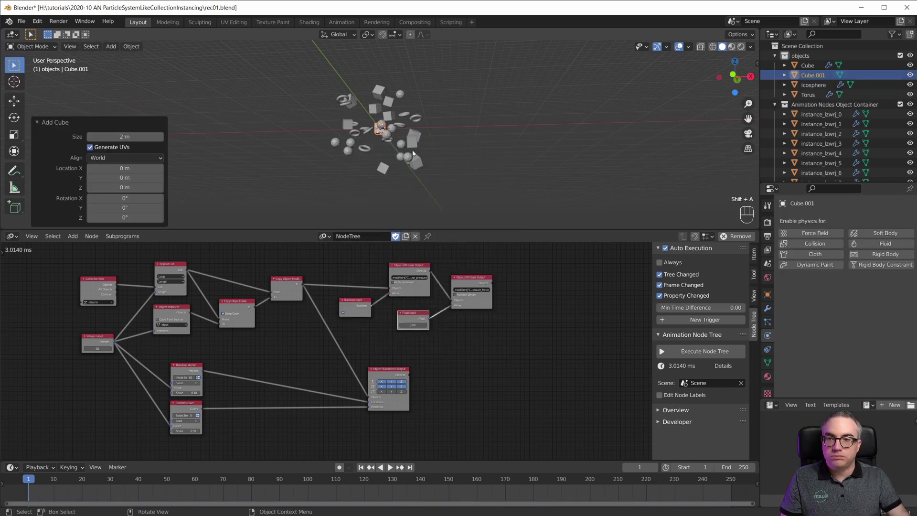
pyautogui.press('x')
pyautogui.click(451, 125)
# Step: Add a plane at the origin and scale it up by a factor of about 22
pyautogui.hotkey('shift', 'a')
pyautogui.moveTo(428, 136)
pyautogui.click(477, 132)
pyautogui.press('s')
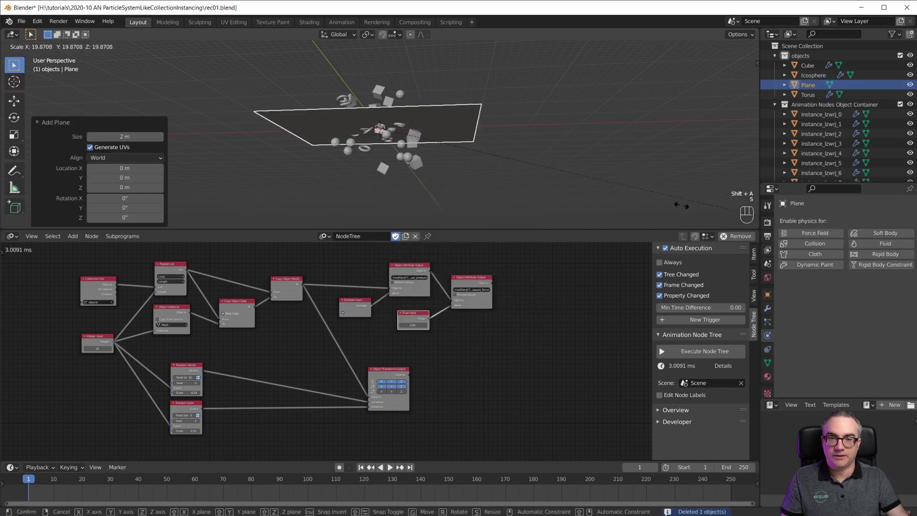
pyautogui.click(681, 205)
# Step: Move the plane down about 9.8 m along Z and enable Collision physics on it
pyautogui.press('g')
pyautogui.press('z')
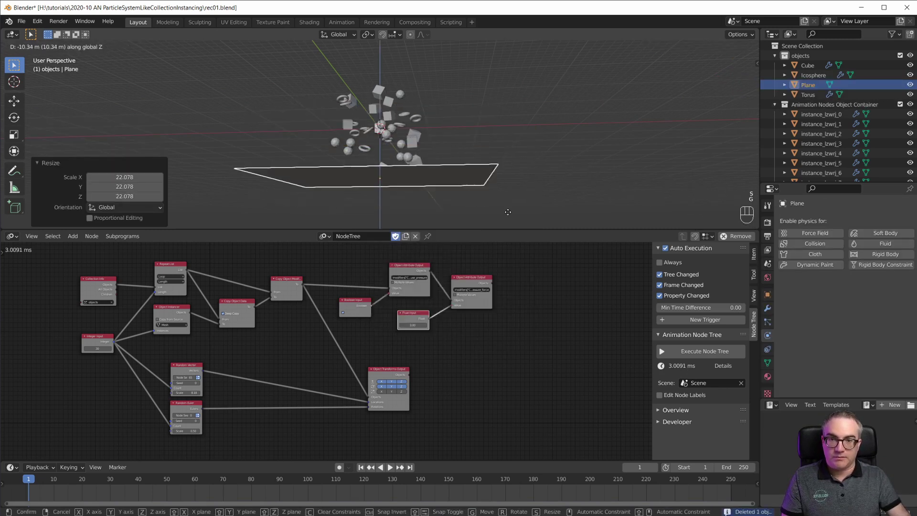
pyautogui.click(508, 210)
pyautogui.moveTo(508, 210); pyautogui.dragTo(377, 144, button='middle')
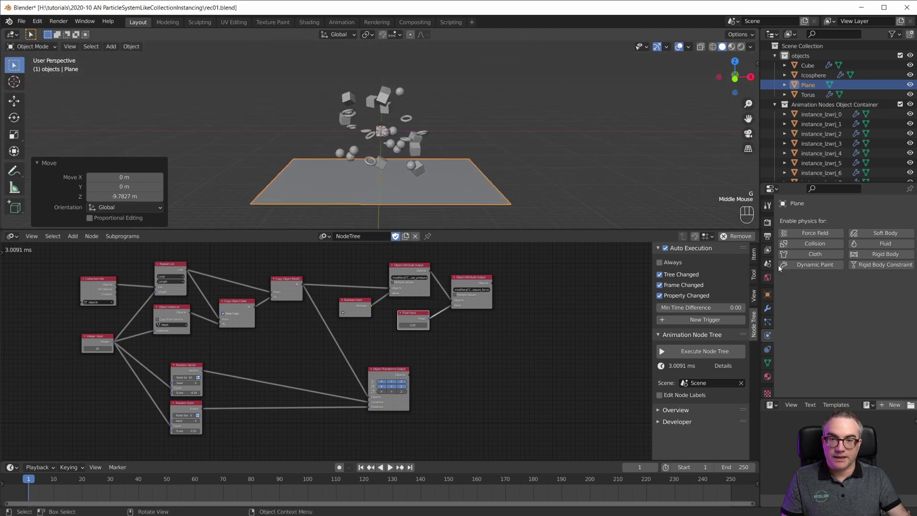
pyautogui.click(810, 245)
# Step: Enlarge the 3D viewport area and frame the instances above the collision plane
pyautogui.scroll(4, 411, 122)
pyautogui.moveTo(441, 148); pyautogui.dragTo(430, 213, button='middle')
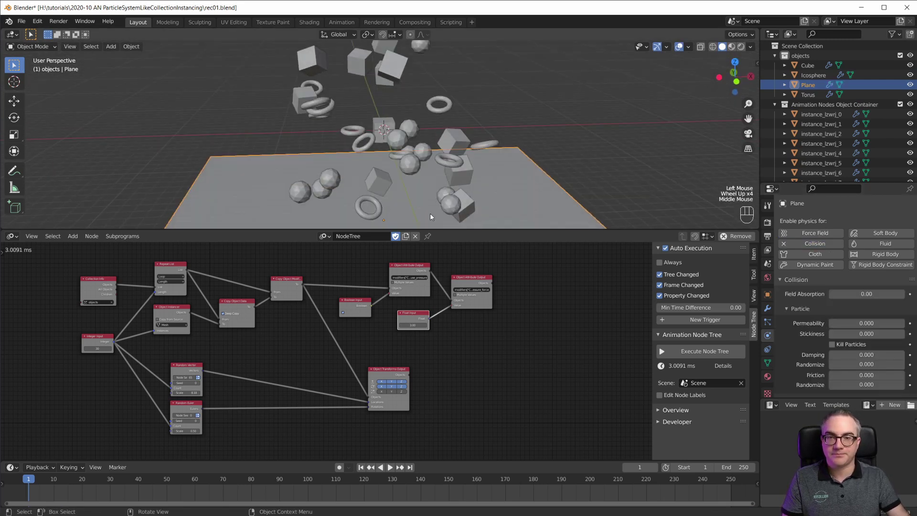
pyautogui.moveTo(430, 230); pyautogui.dragTo(432, 325)
pyautogui.keyDown('shift'); pyautogui.moveTo(432, 205); pyautogui.dragTo(434, 185, button='middle'); pyautogui.keyUp('shift')
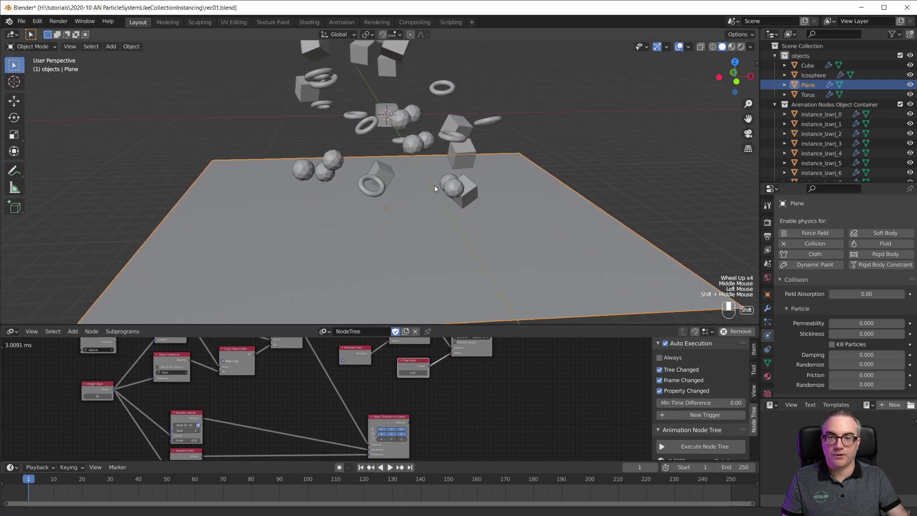
pyautogui.scroll(2, 396, 110)
pyautogui.keyDown('shift'); pyautogui.moveTo(397, 109); pyautogui.dragTo(418, 116, button='middle'); pyautogui.keyUp('shift')
pyautogui.scroll(-2, 406, 144)
pyautogui.scroll(1, 398, 168)
pyautogui.scroll(-1, 398, 169)
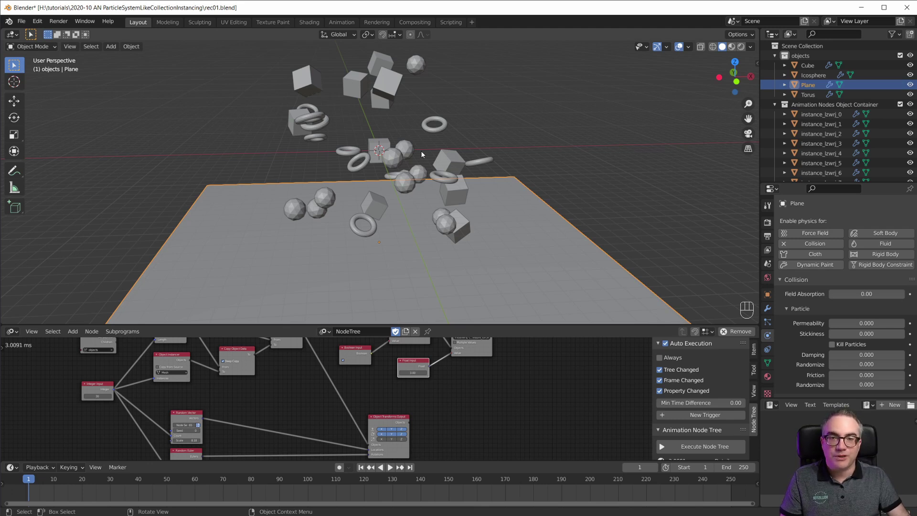
# Step: Play the cloth simulation and stop it at frame 19 to inspect the falling objects
pyautogui.press('space')
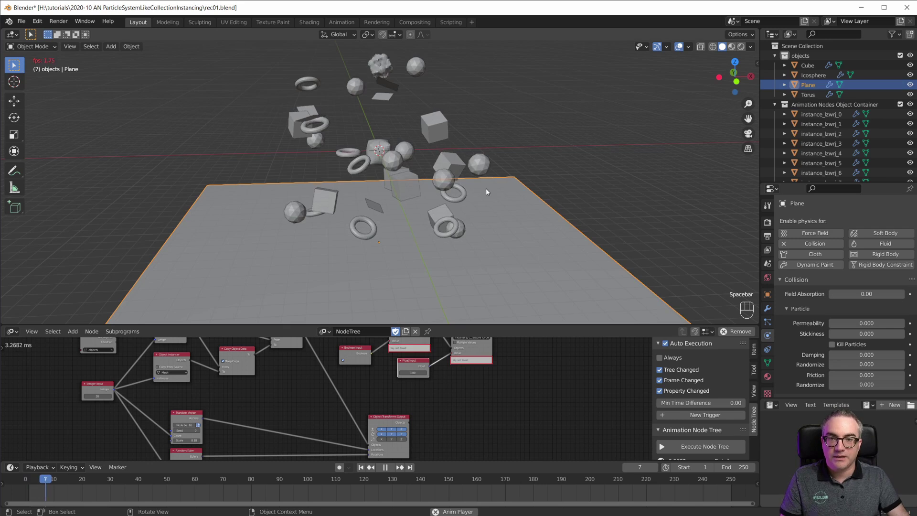
pyautogui.scroll(4, 486, 190)
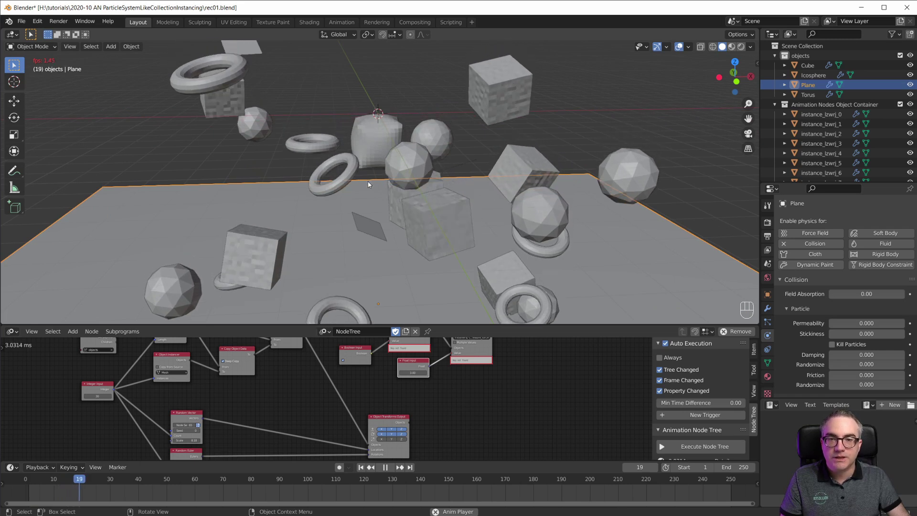
pyautogui.press('space')
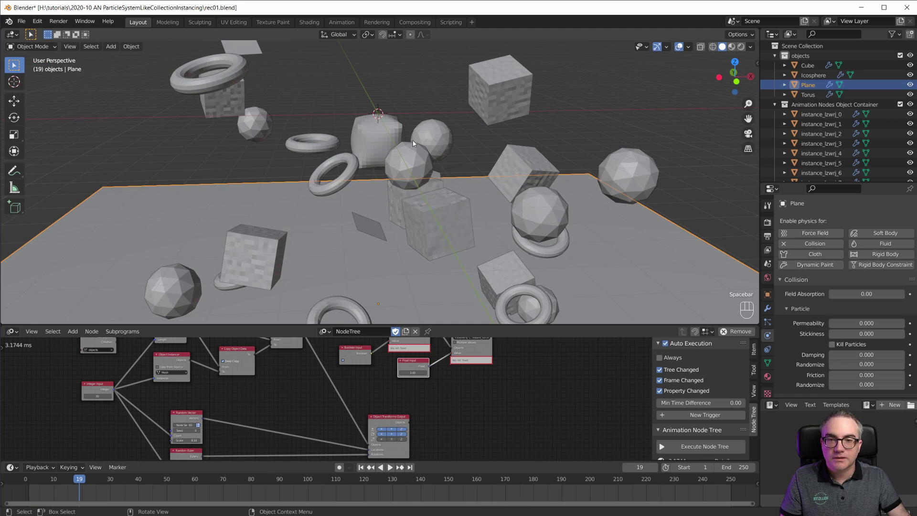
# Step: Select the original torus, a cube instance and the original cube to compare how their cloth shapes deform
pyautogui.click(314, 145)
pyautogui.scroll(4, 334, 139)
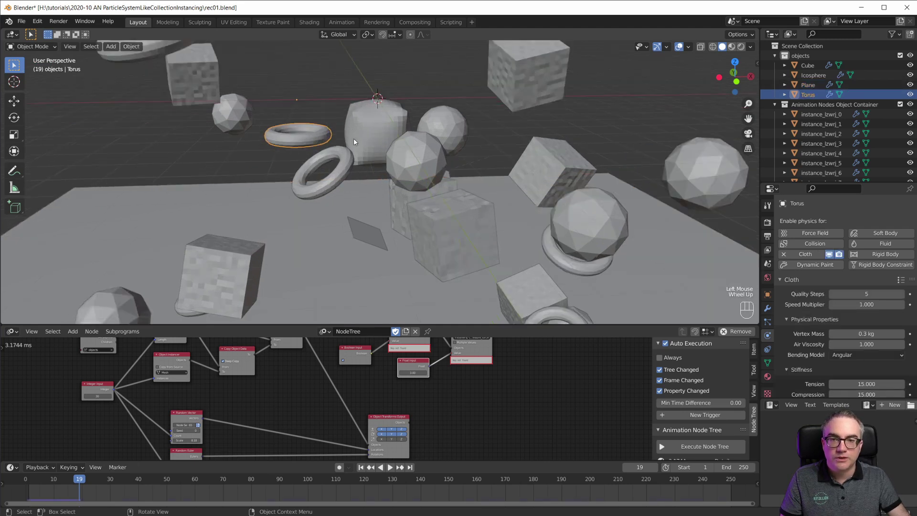
pyautogui.scroll(-1, 382, 90)
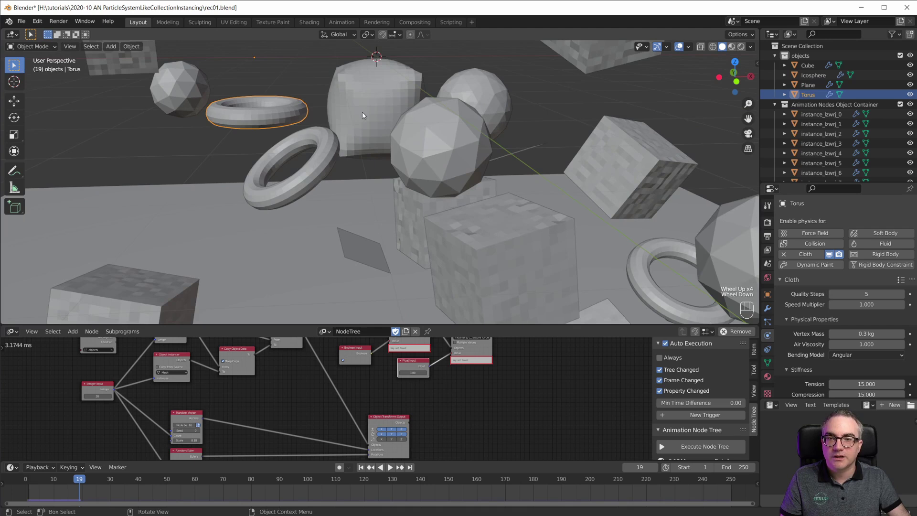
pyautogui.scroll(-3, 354, 217)
pyautogui.scroll(1, 468, 222)
pyautogui.click(552, 181)
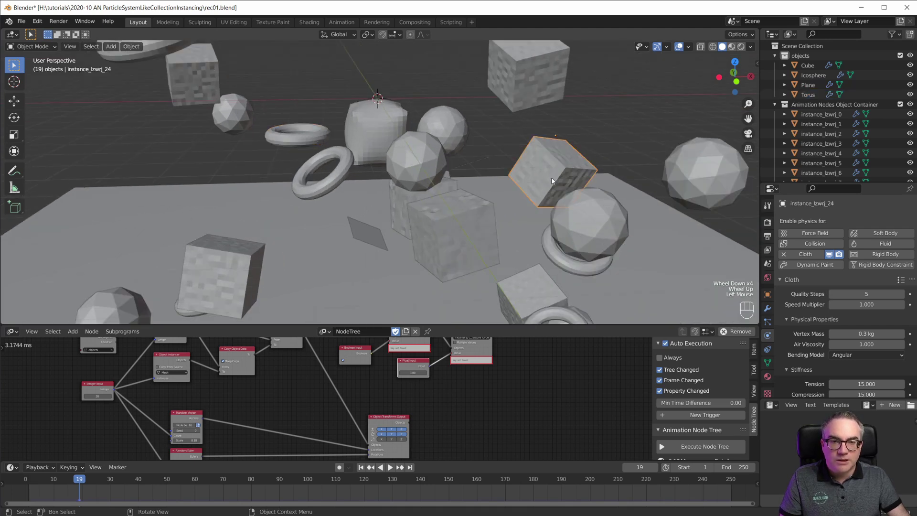
pyautogui.click(380, 128)
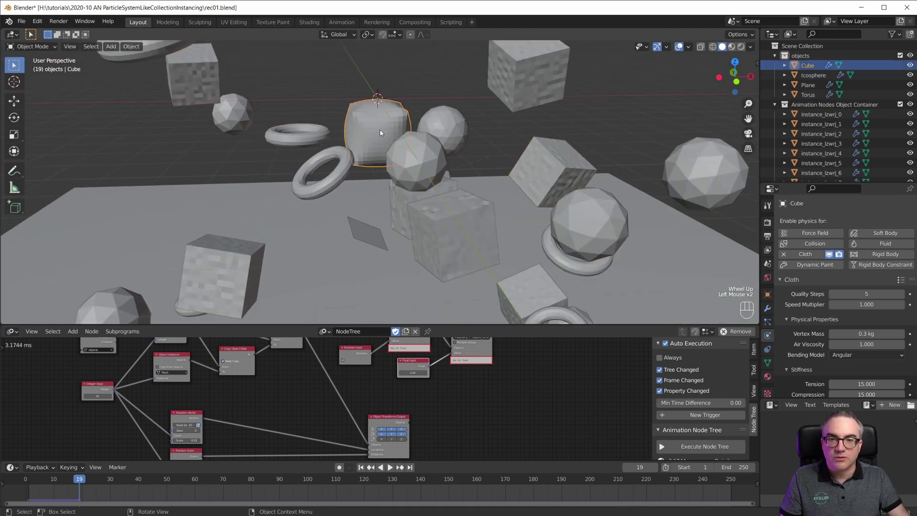
# Step: Check the two Object Attribute Output nodes that drive the cloth pressure settings for errors
pyautogui.click(557, 160)
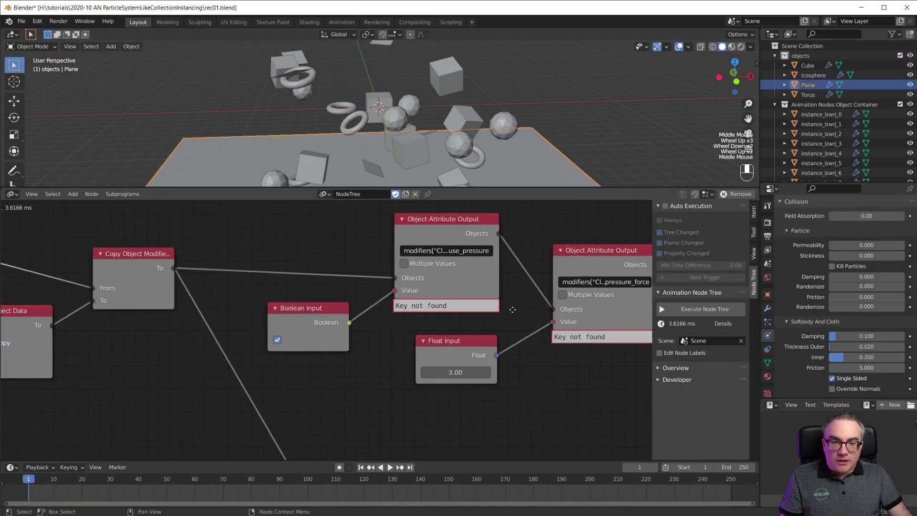
pyautogui.scroll(2, 422, 325)
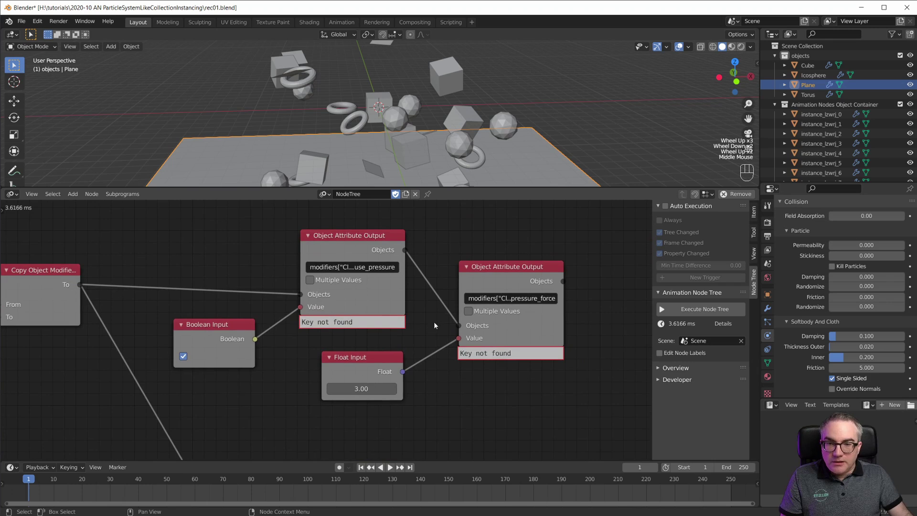
pyautogui.scroll(-6, 434, 322)
pyautogui.moveTo(434, 322); pyautogui.dragTo(540, 294, button='middle')
# Step: Move the collision plane out of the objects collection into the Scene Collection and execute the node tree
pyautogui.moveTo(808, 85); pyautogui.dragTo(805, 50)
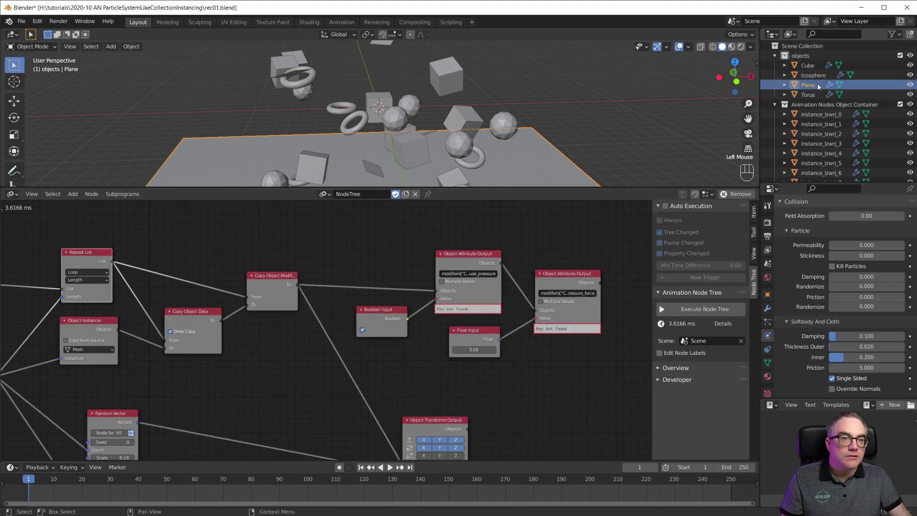
pyautogui.click(807, 95)
pyautogui.click(807, 86)
pyautogui.click(807, 46)
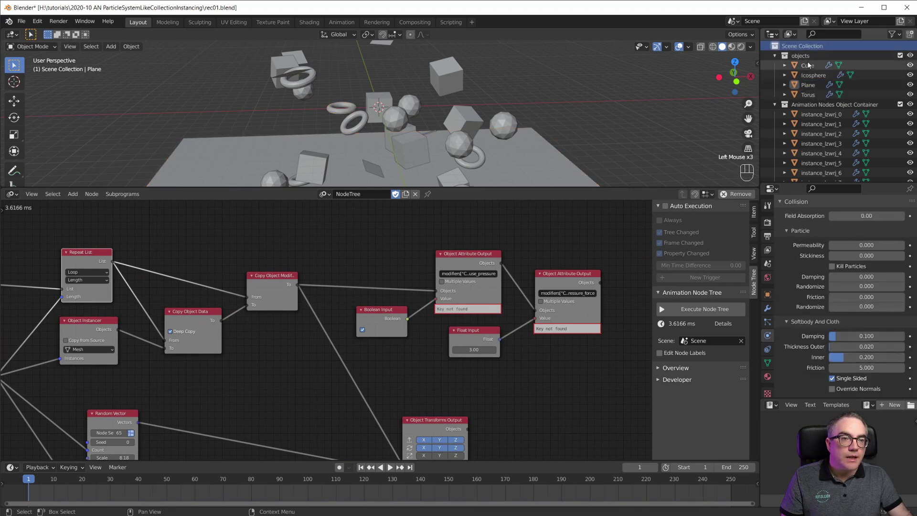
pyautogui.moveTo(808, 85); pyautogui.dragTo(796, 50)
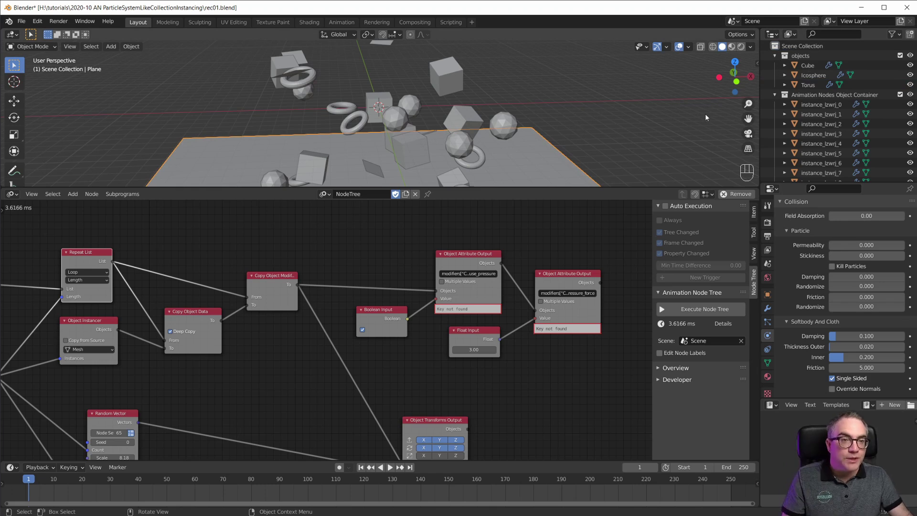
pyautogui.click(706, 309)
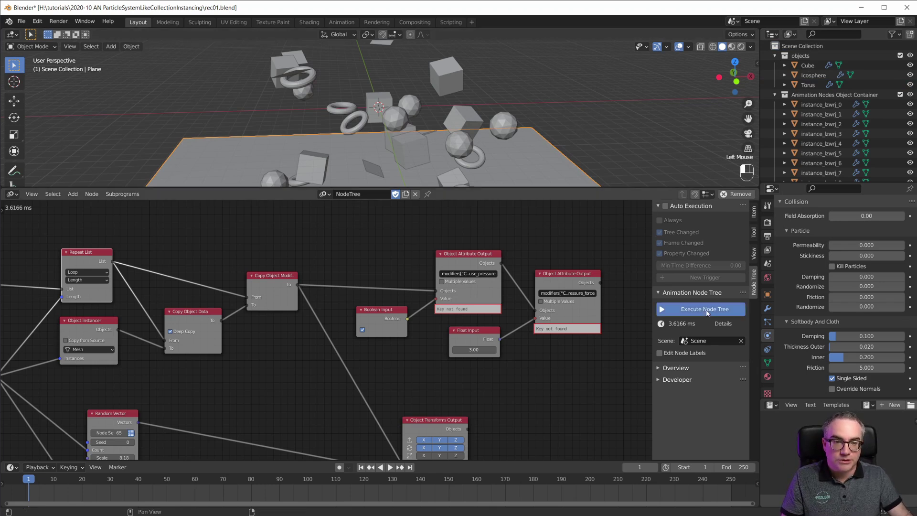
# Step: Enable auto execution for the Animation Nodes tree and give the 3D viewport more height
pyautogui.scroll(4, 507, 279)
pyautogui.scroll(-3, 509, 287)
pyautogui.scroll(2, 509, 287)
pyautogui.keyDown('shift'); pyautogui.moveTo(480, 122); pyautogui.dragTo(410, 134, button='middle'); pyautogui.keyUp('shift')
pyautogui.scroll(3, 441, 61)
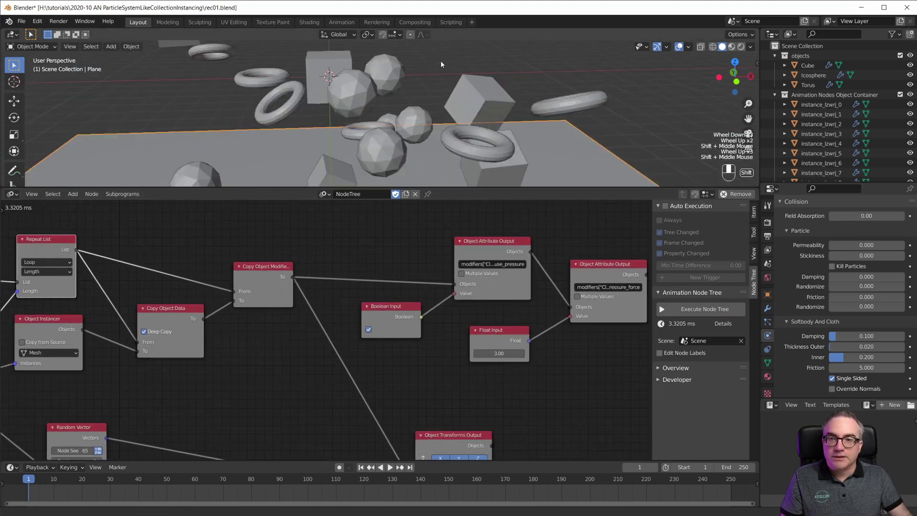
pyautogui.keyDown('shift'); pyautogui.moveTo(441, 60); pyautogui.dragTo(431, 72, button='middle'); pyautogui.keyUp('shift')
pyautogui.click(666, 206)
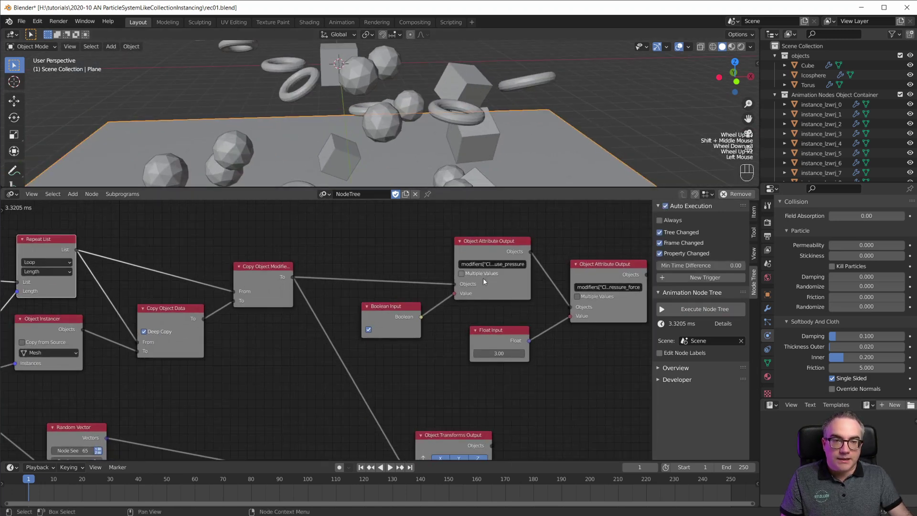
pyautogui.keyDown('shift'); pyautogui.moveTo(483, 277); pyautogui.dragTo(472, 306, button='middle'); pyautogui.keyUp('shift')
pyautogui.moveTo(417, 187); pyautogui.dragTo(420, 316)
# Step: Play the cloth simulation with auto execution active, inspect the falling instances and stop at about frame 21
pyautogui.press('space')
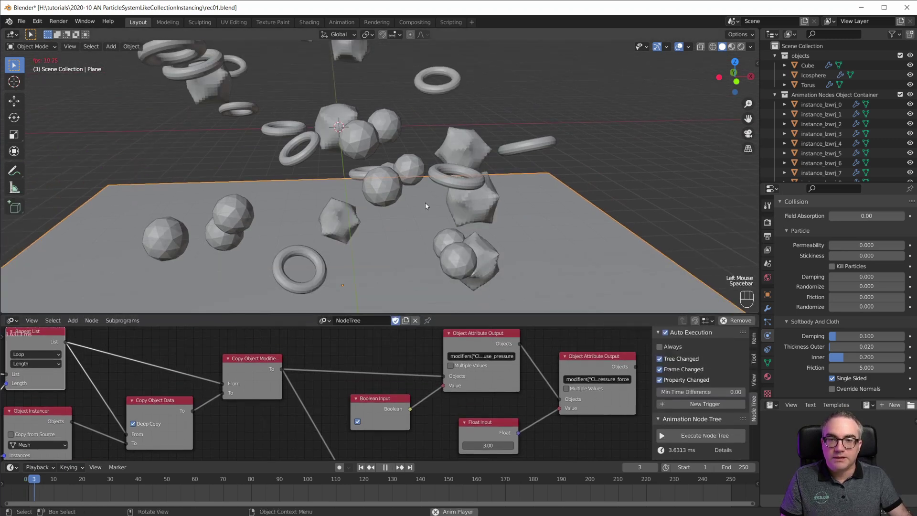
pyautogui.scroll(3, 426, 207)
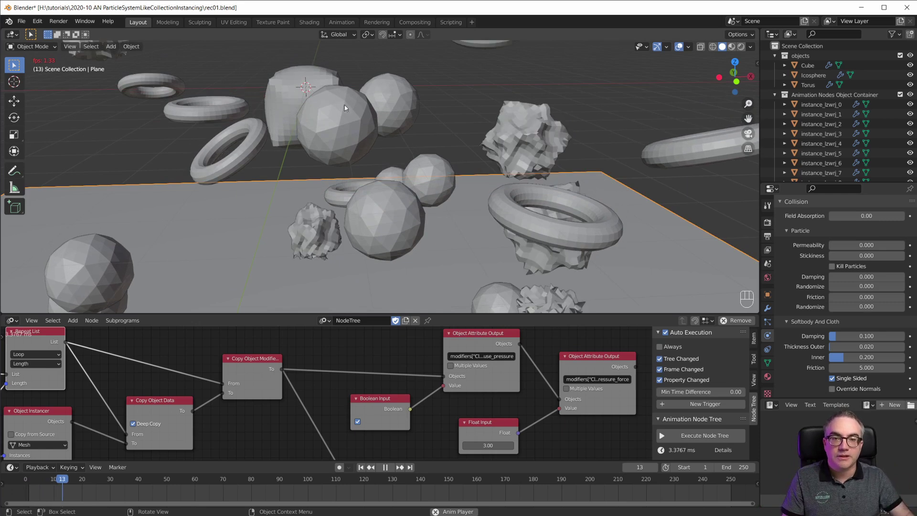
pyautogui.scroll(-4, 501, 160)
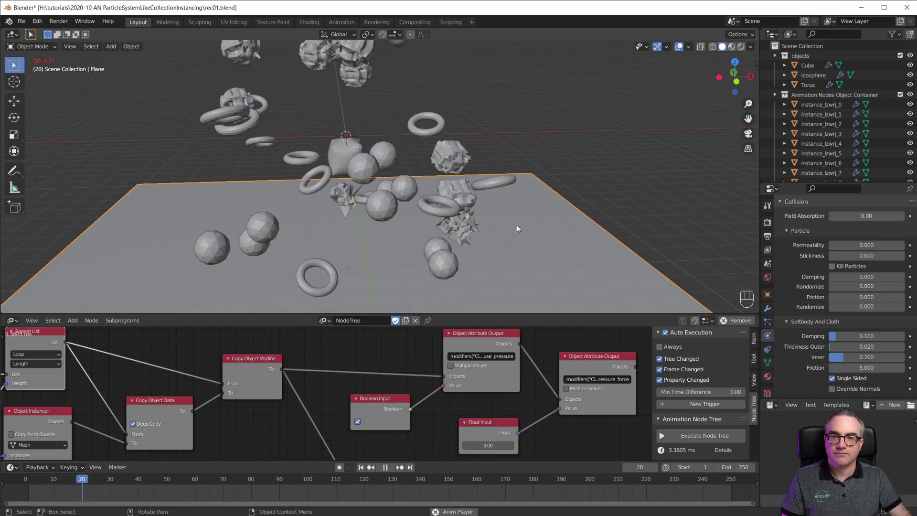
pyautogui.press('space')
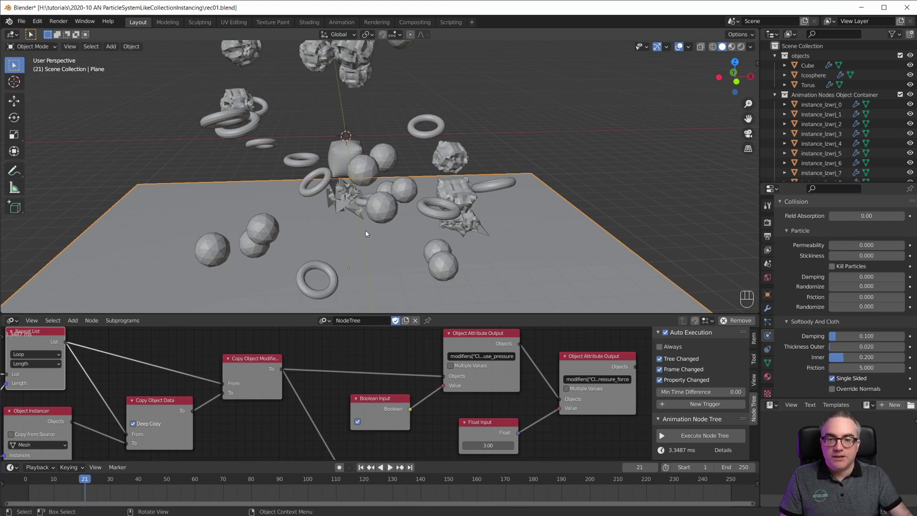
# Step: With the animation rewound to frame 1, disable auto execution and execute the node tree once manually
pyautogui.moveTo(465, 314); pyautogui.dragTo(464, 170)
pyautogui.scroll(-4, 450, 293)
pyautogui.moveTo(451, 294); pyautogui.dragTo(455, 279, button='middle')
pyautogui.scroll(-1, 455, 279)
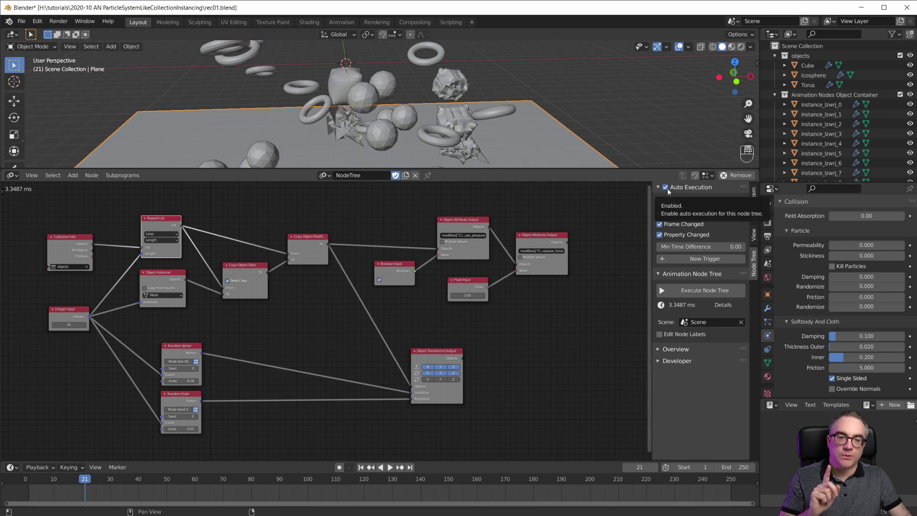
pyautogui.click(361, 467)
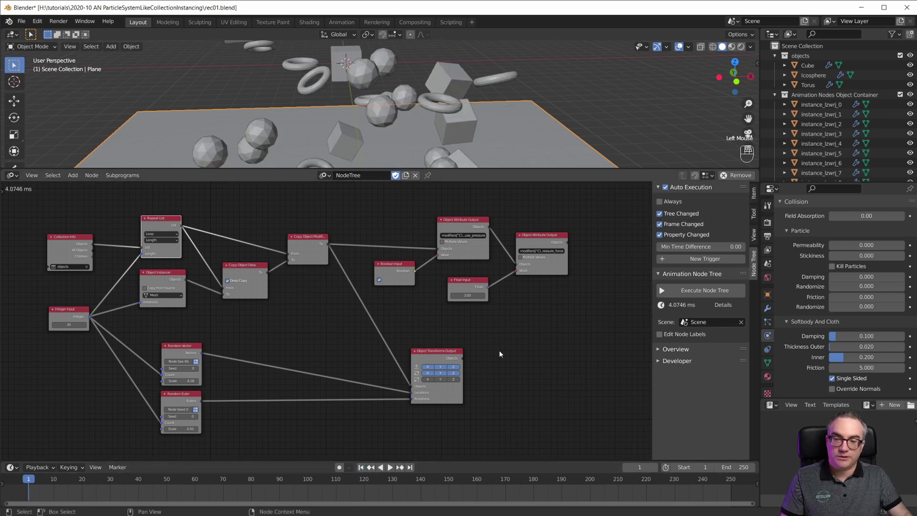
pyautogui.click(666, 188)
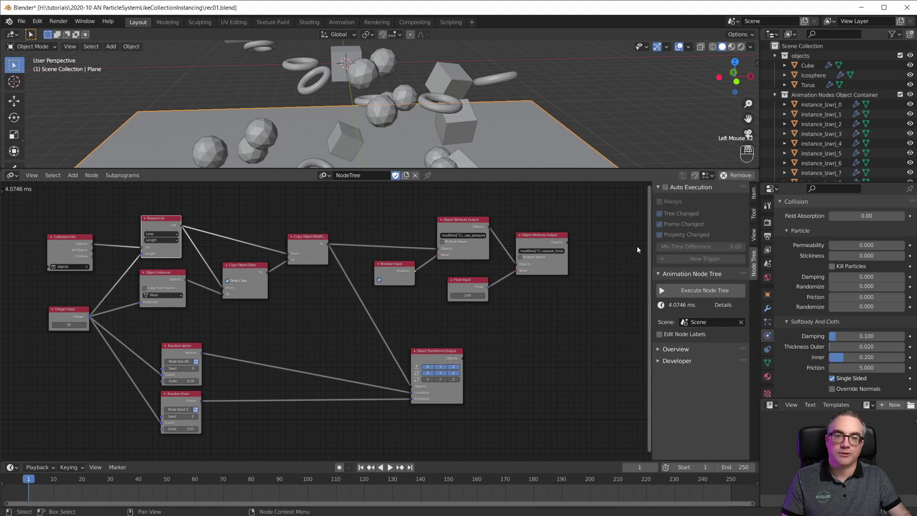
pyautogui.click(689, 294)
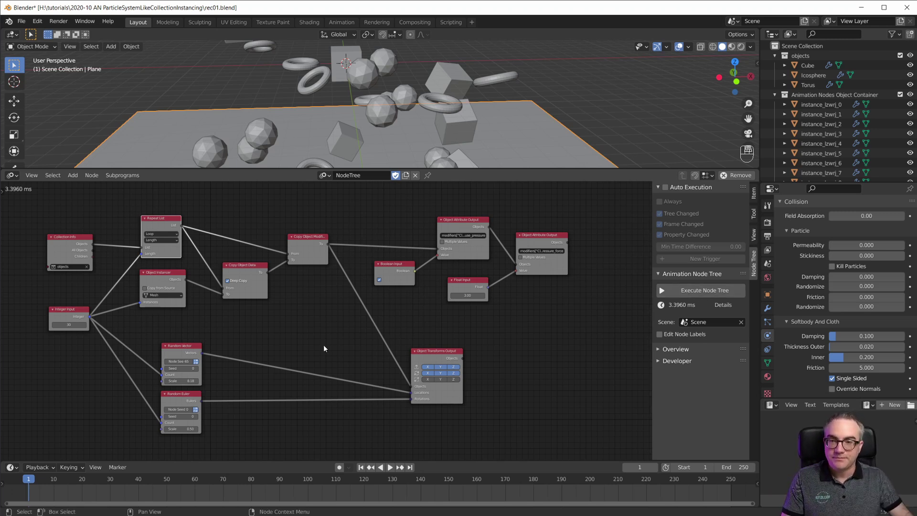
# Step: Move the Object Transforms Output node slightly down and to the left in the node tree
pyautogui.scroll(1, 325, 334)
pyautogui.moveTo(327, 322); pyautogui.dragTo(316, 342, button='middle')
pyautogui.click(148, 382)
pyautogui.moveTo(427, 382); pyautogui.dragTo(412, 395)
pyautogui.moveTo(273, 382); pyautogui.dragTo(286, 417, button='middle')
pyautogui.scroll(1, 298, 387)
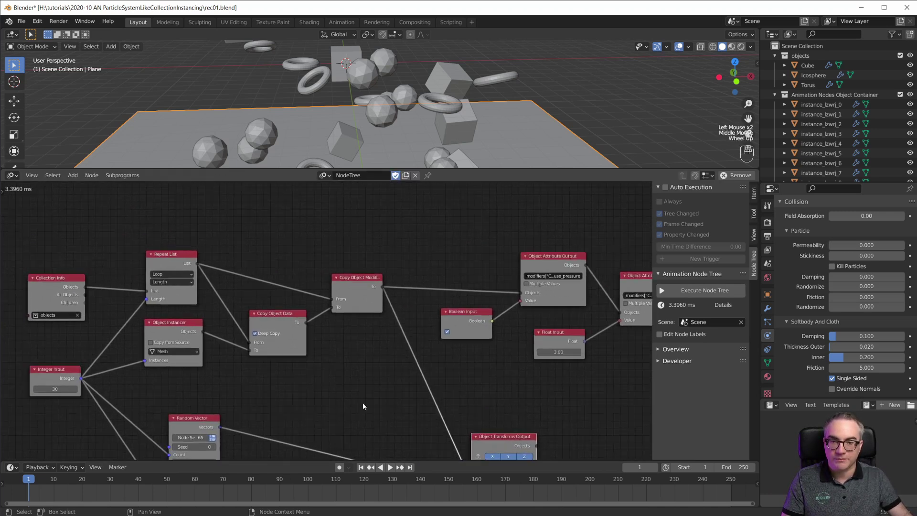
pyautogui.scroll(-2, 363, 403)
pyautogui.moveTo(180, 254); pyautogui.dragTo(158, 242, button='middle')
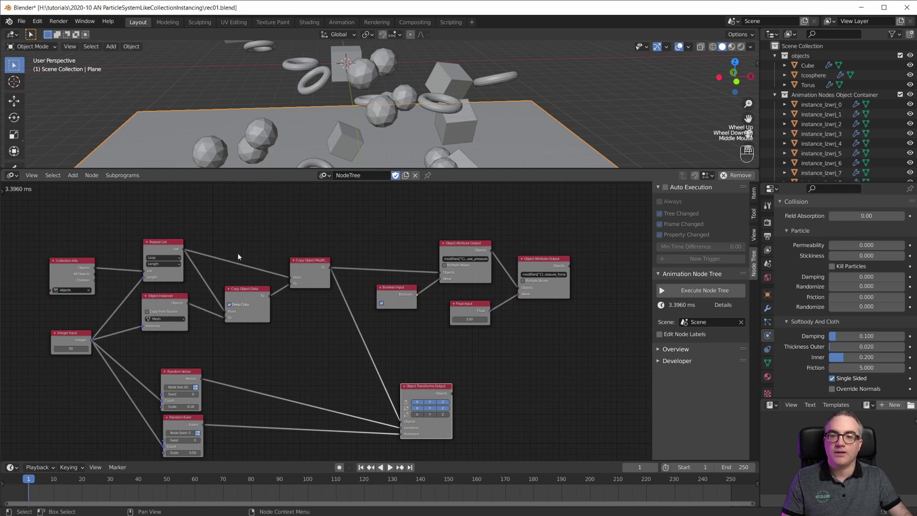
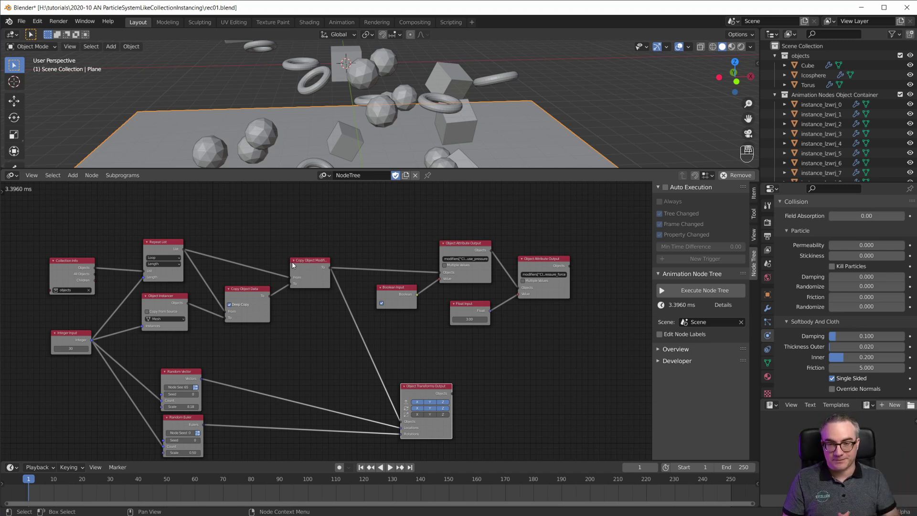
# Step: Play the cloth simulation in an enlarged 3D viewport and stop it at about frame 103
pyautogui.scroll(4, 365, 261)
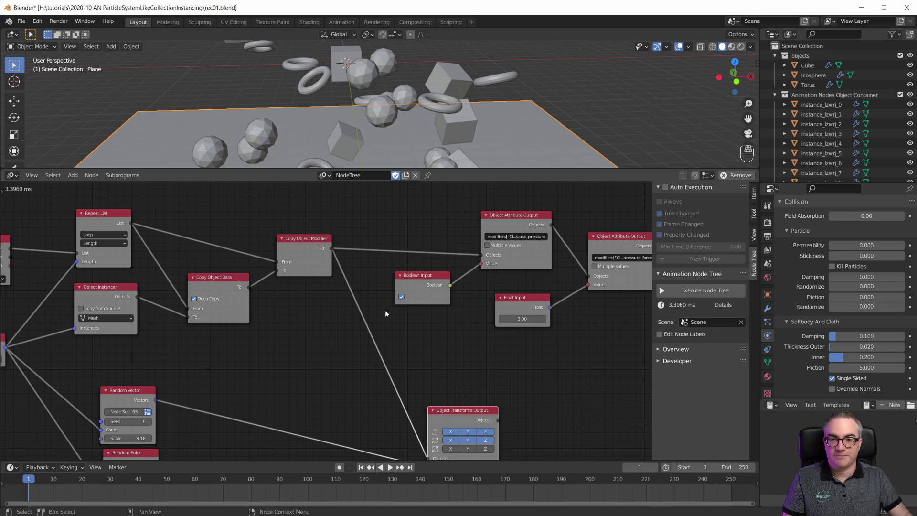
pyautogui.scroll(2, 385, 311)
pyautogui.scroll(-4, 385, 309)
pyautogui.moveTo(386, 310); pyautogui.dragTo(450, 318, button='middle')
pyautogui.scroll(2, 430, 303)
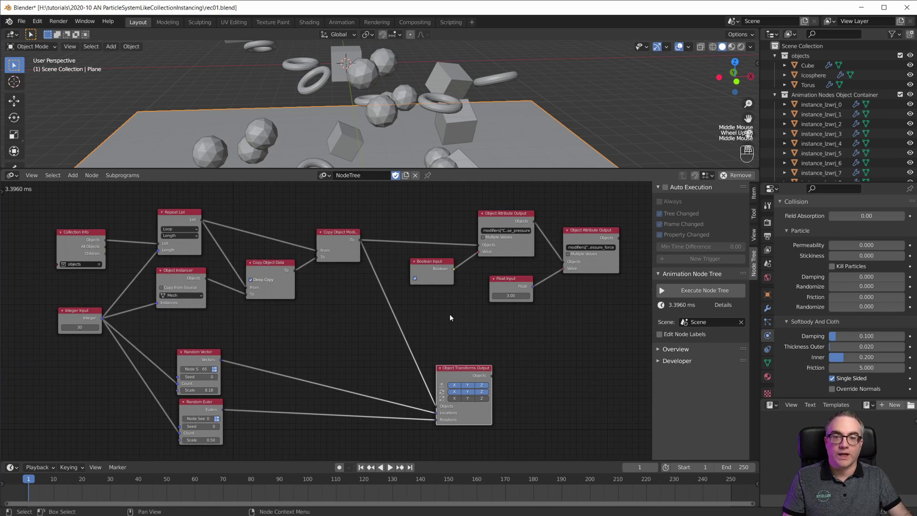
pyautogui.press('space')
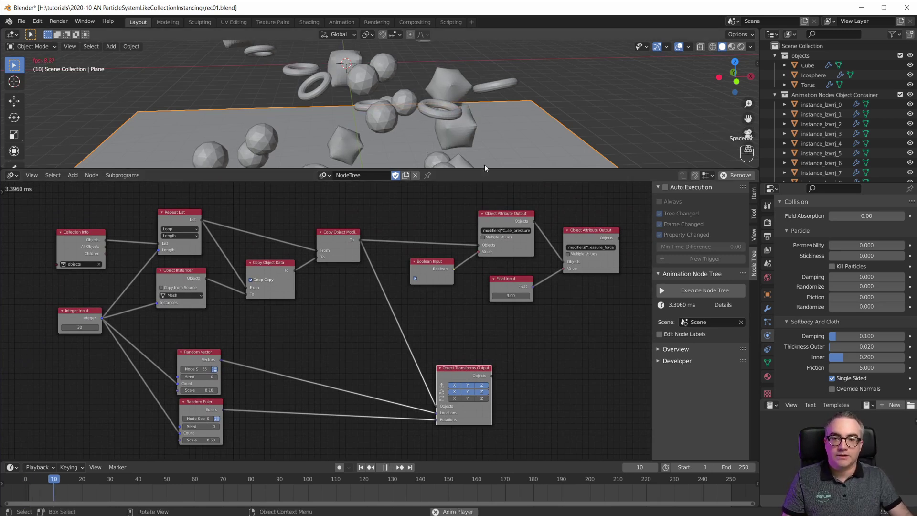
pyautogui.moveTo(484, 170); pyautogui.dragTo(484, 323)
pyautogui.scroll(2, 477, 270)
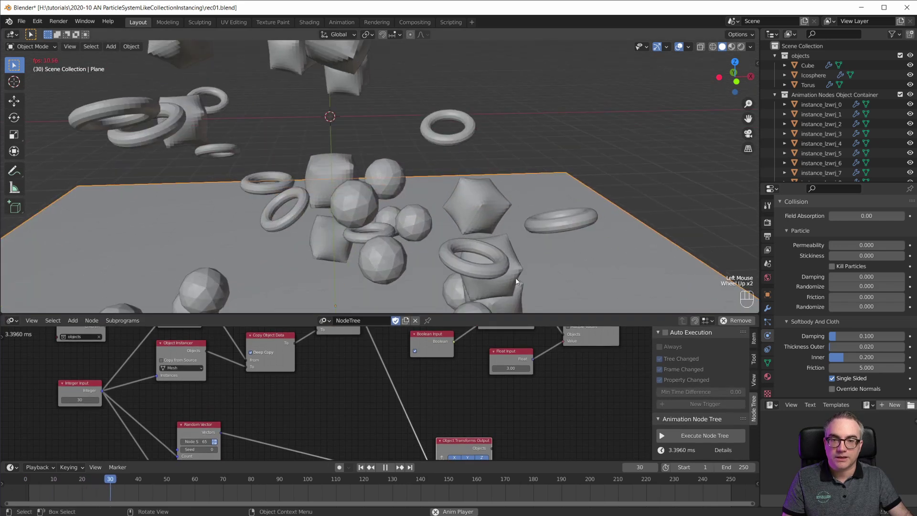
pyautogui.keyDown('shift'); pyautogui.moveTo(506, 234); pyautogui.dragTo(524, 184, button='middle'); pyautogui.keyUp('shift')
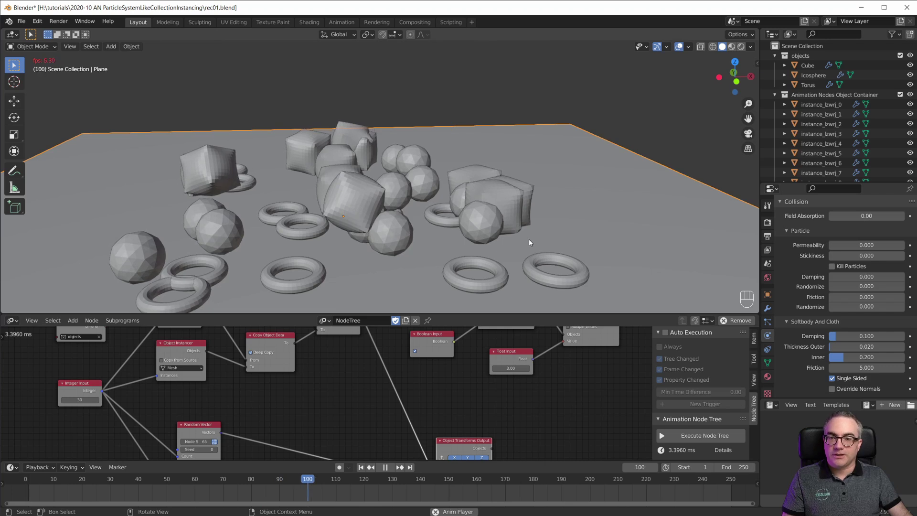
pyautogui.press('space')
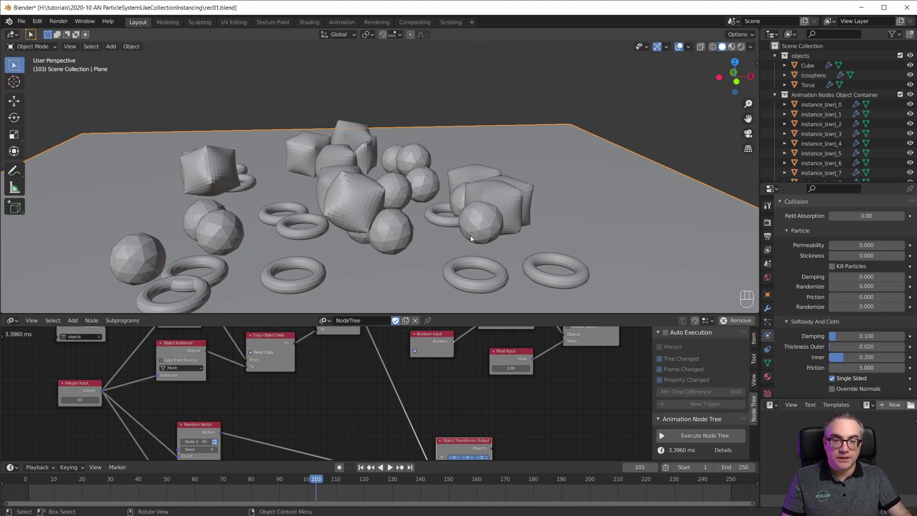
# Step: Balance the space between the viewport and node editor, and examine the inflated cloth objects up close
pyautogui.moveTo(430, 314); pyautogui.dragTo(440, 233)
pyautogui.scroll(-1, 436, 169)
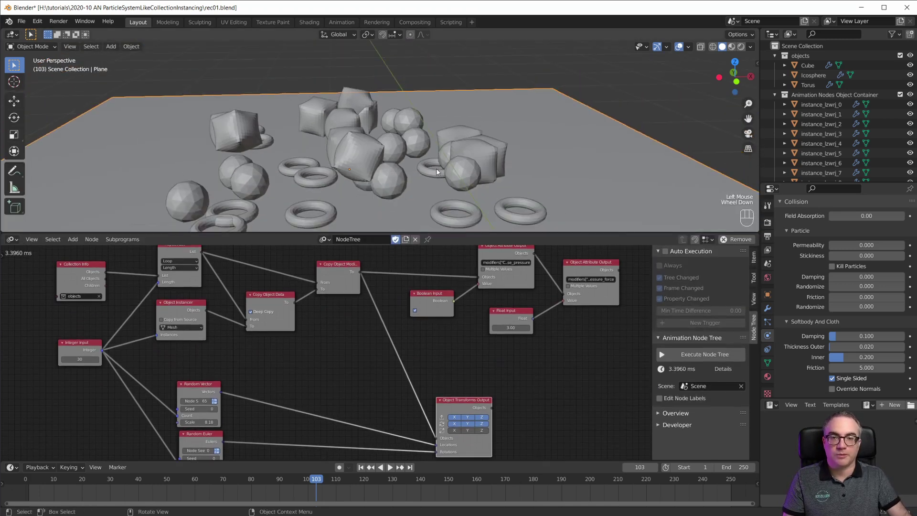
pyautogui.scroll(2, 437, 168)
pyautogui.keyDown('shift'); pyautogui.moveTo(437, 169); pyautogui.dragTo(464, 126, button='middle'); pyautogui.keyUp('shift')
pyautogui.scroll(-4, 444, 147)
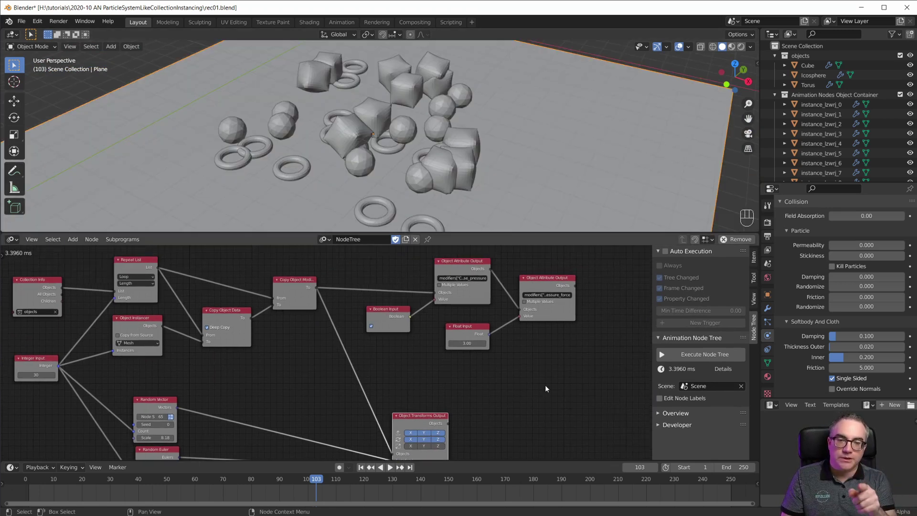
pyautogui.scroll(4, 524, 86)
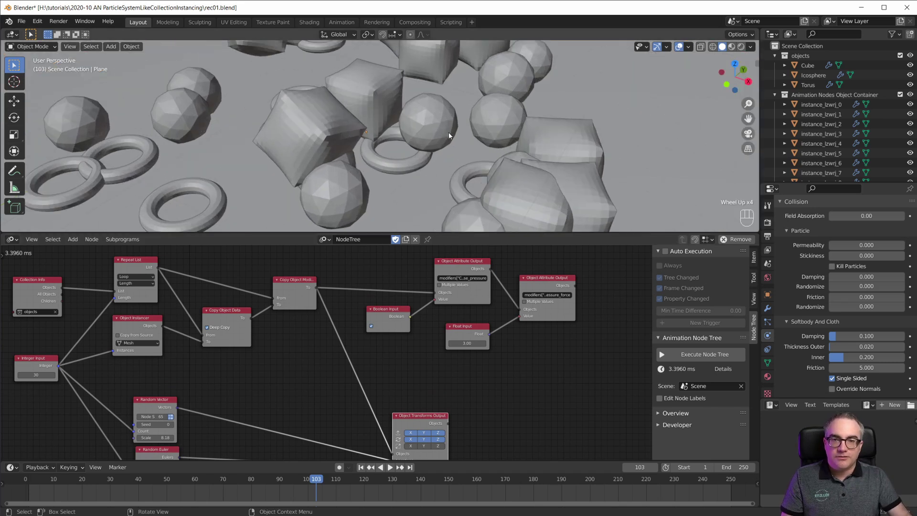
# Step: Nudge the Float Input and pressure-force Object Attribute Output nodes, and check the output node's attribute path without changing it
pyautogui.moveTo(492, 392)
pyautogui.keyDown('shift'); pyautogui.mouseDown(button='middle')
pyautogui.moveTo(473, 407)
pyautogui.moveTo(486, 405)
pyautogui.mouseUp(button='middle'); pyautogui.keyUp('shift')
pyautogui.scroll(4, 513, 420)
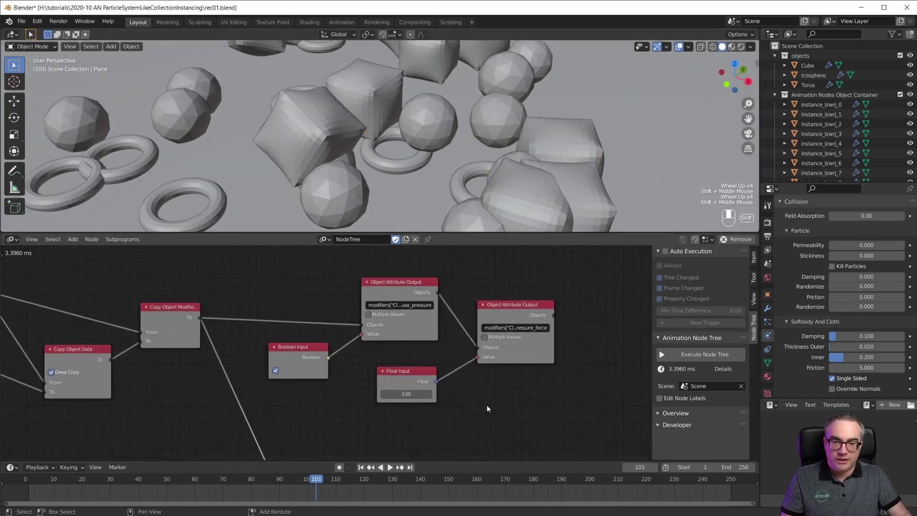
pyautogui.moveTo(412, 371); pyautogui.dragTo(411, 373)
pyautogui.moveTo(507, 315); pyautogui.dragTo(515, 307)
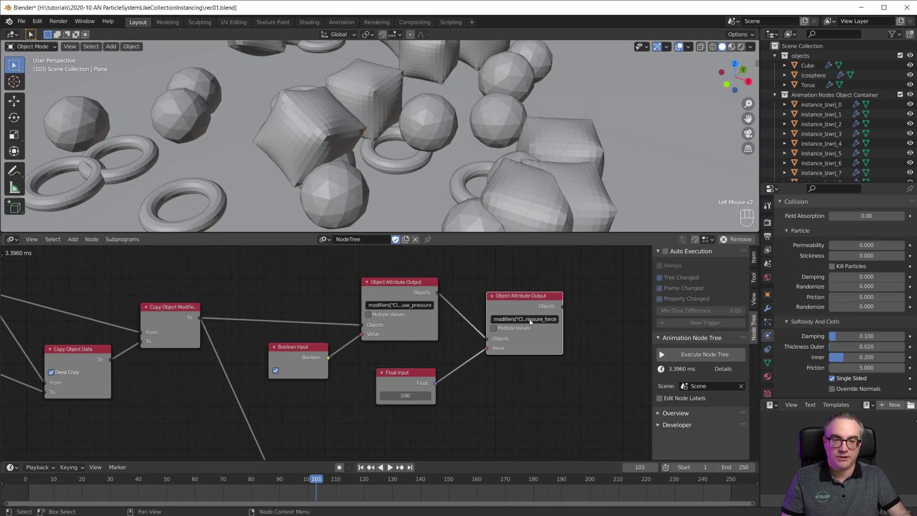
pyautogui.click(544, 321)
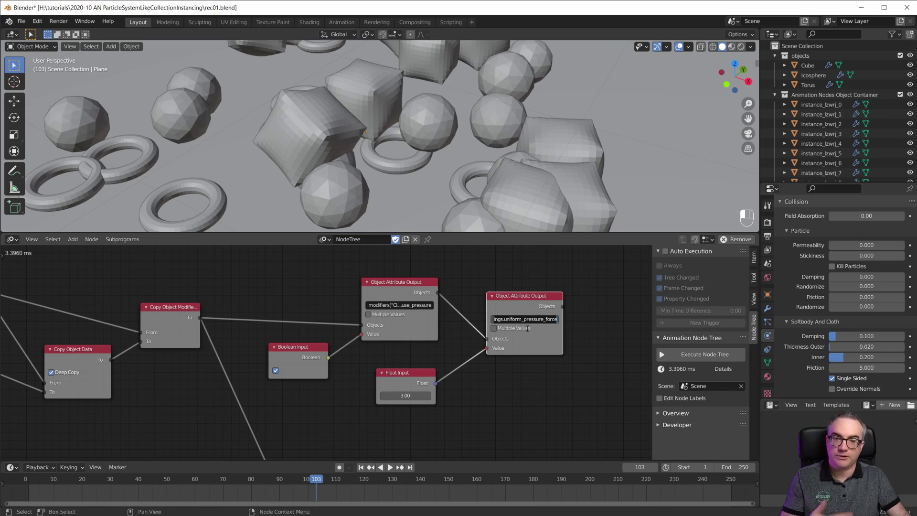
pyautogui.press('Return')
pyautogui.click(401, 376)
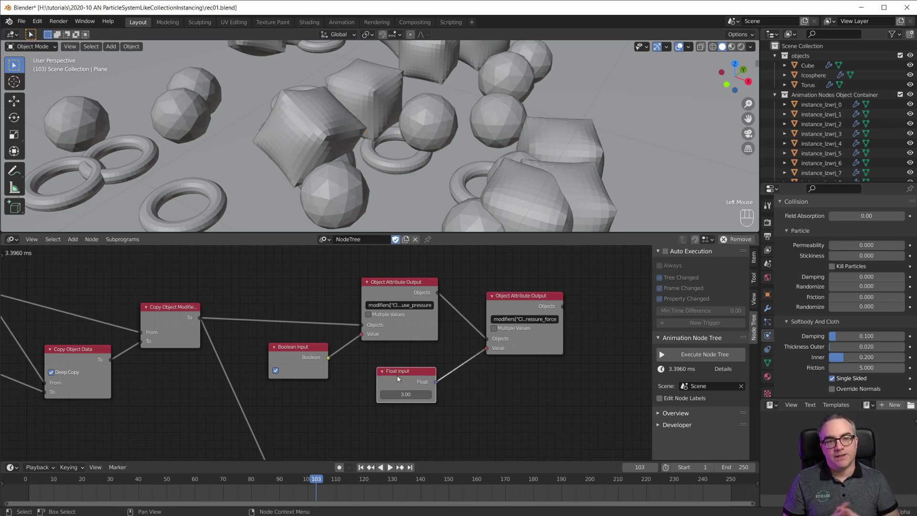
# Step: Compare the cloth Pressure settings of the source Cube, Icosphere and Torus in the objects collection
pyautogui.click(812, 65)
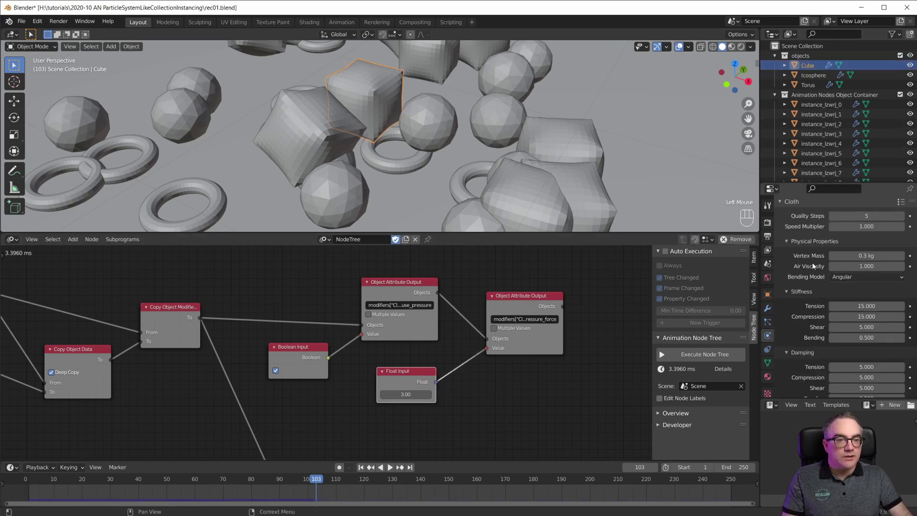
pyautogui.scroll(-11, 822, 308)
pyautogui.scroll(-5, 833, 319)
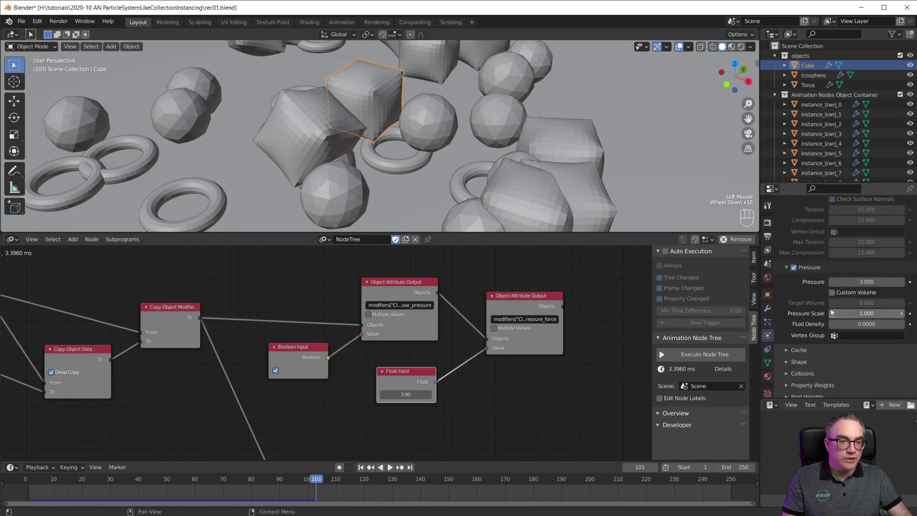
pyautogui.click(813, 75)
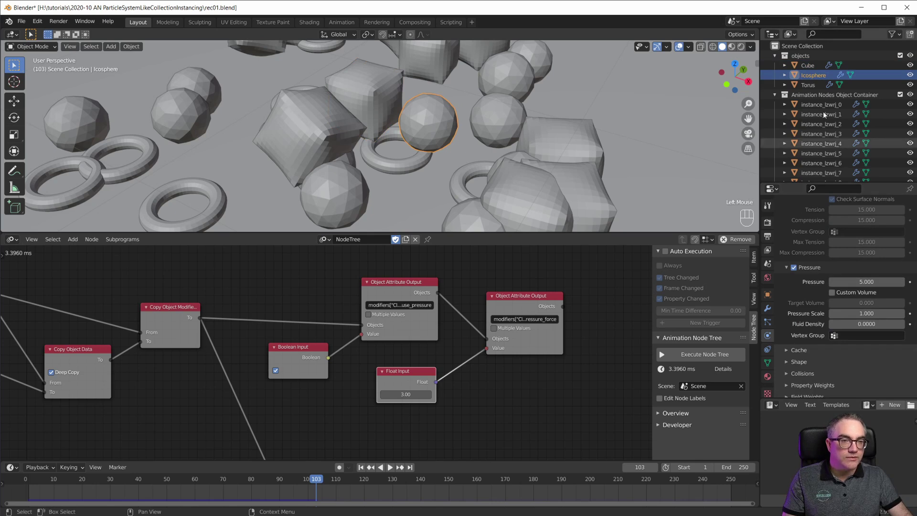
pyautogui.click(808, 85)
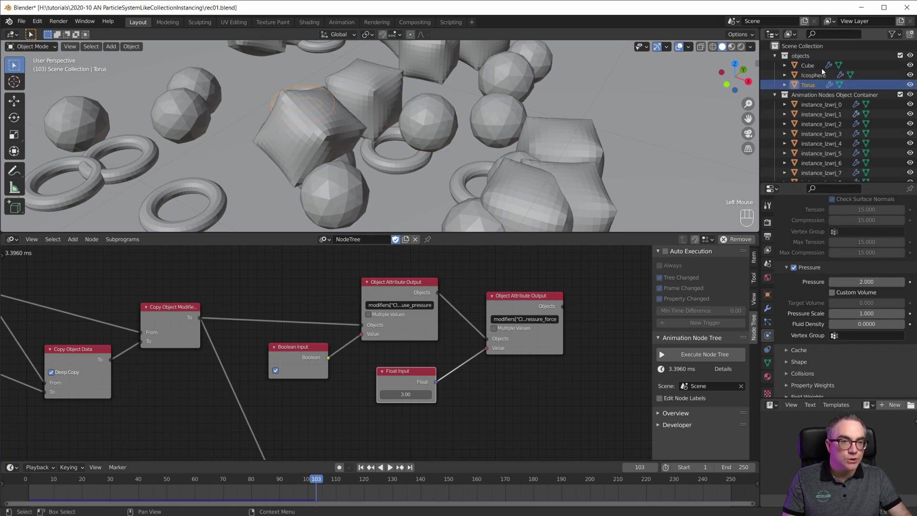
# Step: Set the source Icosphere's cloth pressure to 10
pyautogui.click(813, 75)
pyautogui.doubleClick(866, 282)
pyautogui.write('5.0')
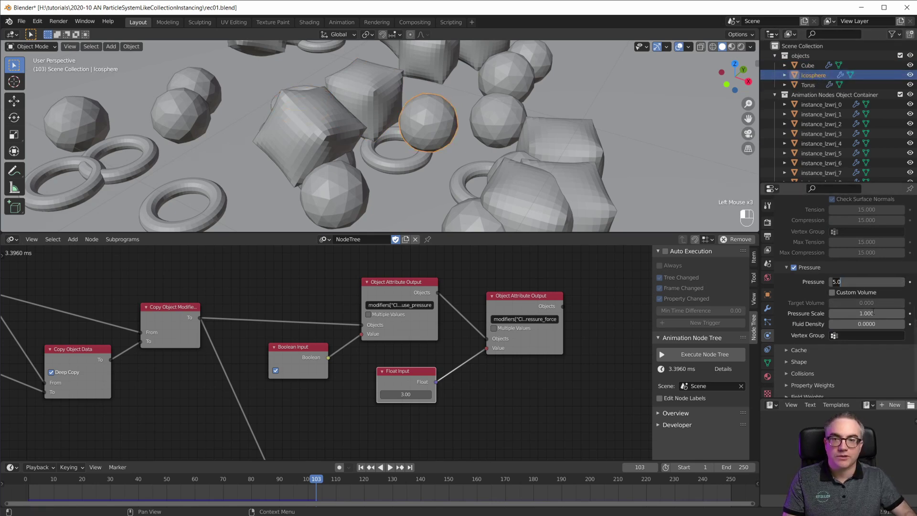
pyautogui.press('BackSpace')
pyautogui.press('BackSpace')
pyautogui.press('BackSpace')
pyautogui.write('10')
pyautogui.press('Return')
# Step: Set the source Icosphere's cloth pressure to 0.5
pyautogui.click(866, 282)
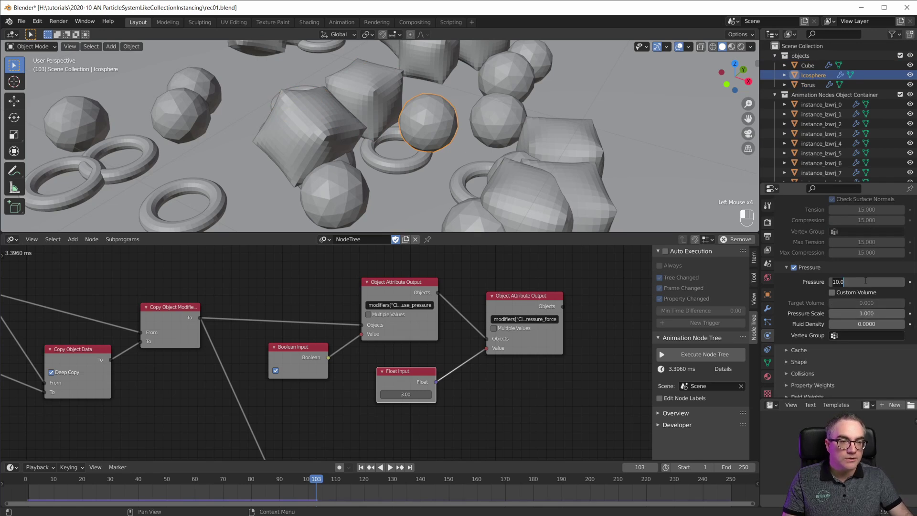
pyautogui.write('0.5')
pyautogui.press('Return')
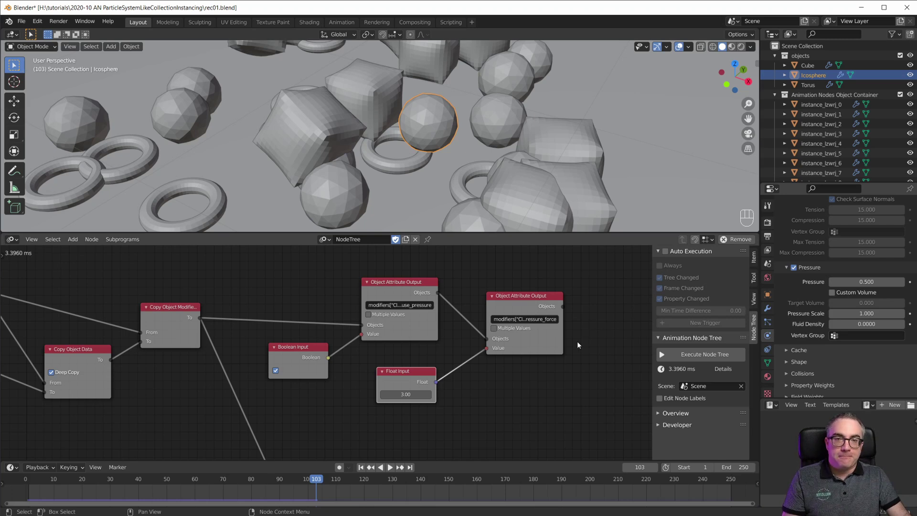
# Step: Move the pressure-force Object Attribute Output node slightly down in the node tree
pyautogui.scroll(-2, 531, 368)
pyautogui.scroll(-2, 534, 363)
pyautogui.moveTo(531, 367); pyautogui.dragTo(508, 374, button='middle')
pyautogui.scroll(-1, 535, 367)
pyautogui.scroll(3, 473, 384)
pyautogui.scroll(-1, 474, 400)
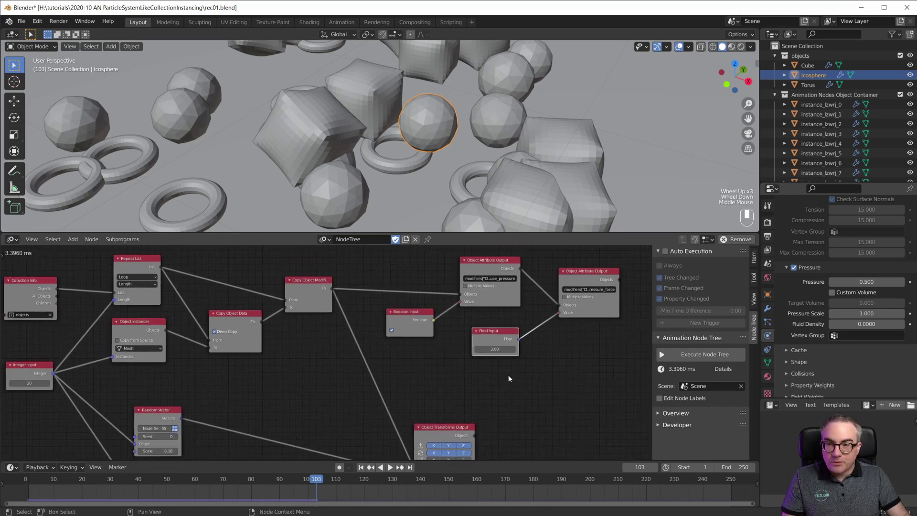
pyautogui.moveTo(585, 271); pyautogui.dragTo(585, 278)
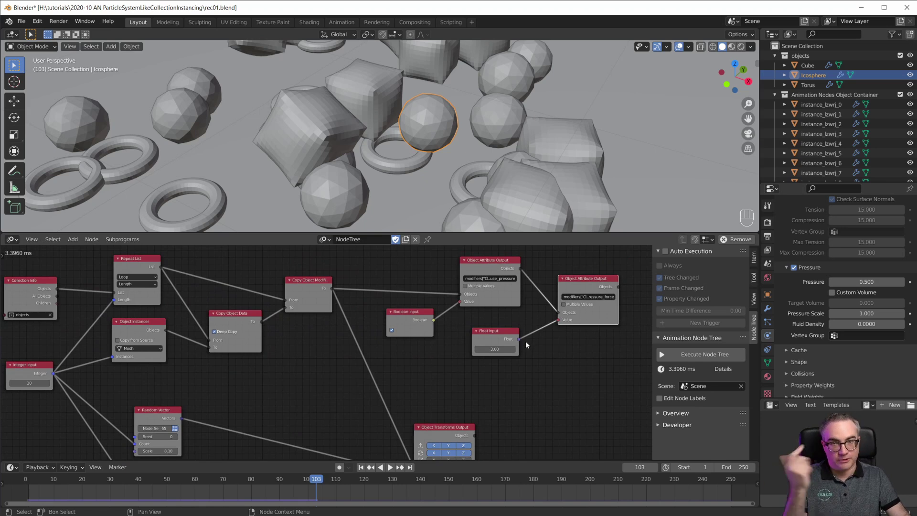
# Step: Enlarge the node editor area upward over the 3D viewport
pyautogui.scroll(1, 536, 381)
pyautogui.scroll(-2, 543, 383)
pyautogui.moveTo(529, 388); pyautogui.dragTo(570, 392, button='middle')
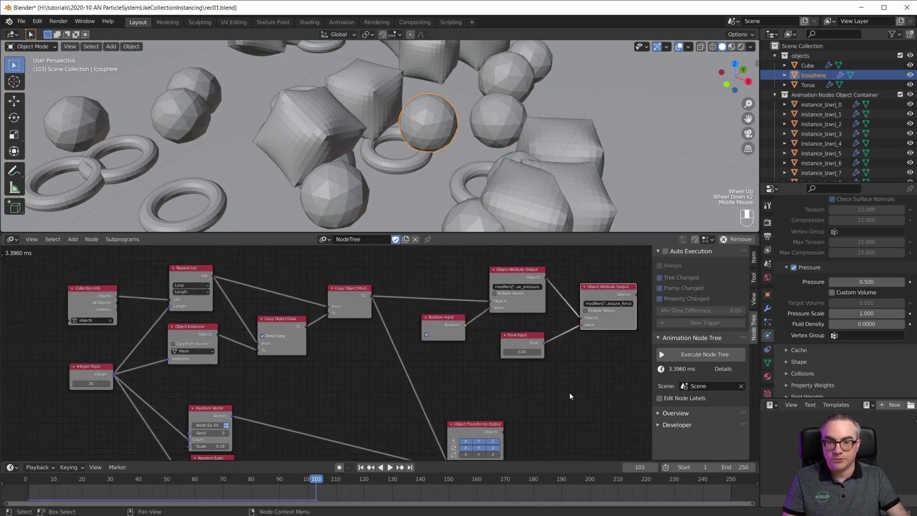
pyautogui.moveTo(482, 233); pyautogui.dragTo(481, 151)
pyautogui.press('n')
pyautogui.scroll(3, 473, 304)
pyautogui.moveTo(454, 309); pyautogui.dragTo(479, 338, button='middle')
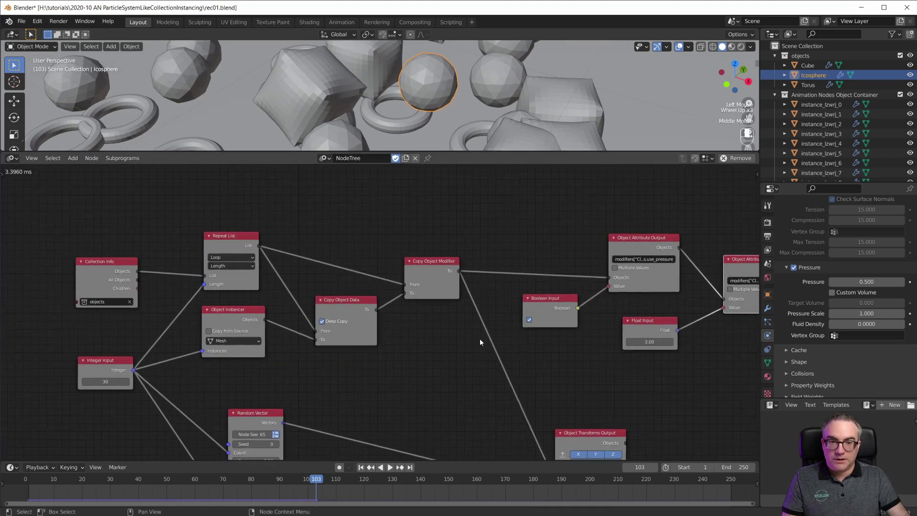
pyautogui.press('n')
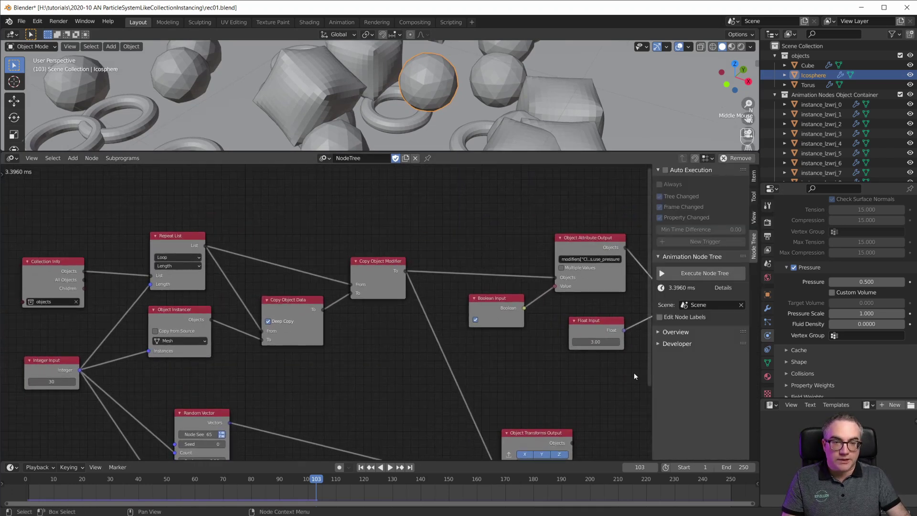
# Step: Add an Object Attribute Input node above the Repeat List node
pyautogui.scroll(1, 468, 372)
pyautogui.moveTo(90, 281); pyautogui.dragTo(84, 257)
pyautogui.moveTo(244, 226); pyautogui.dragTo(248, 295, button='middle')
pyautogui.click(223, 216)
pyautogui.hotkey('shift', 'a')
pyautogui.moveTo(201, 207)
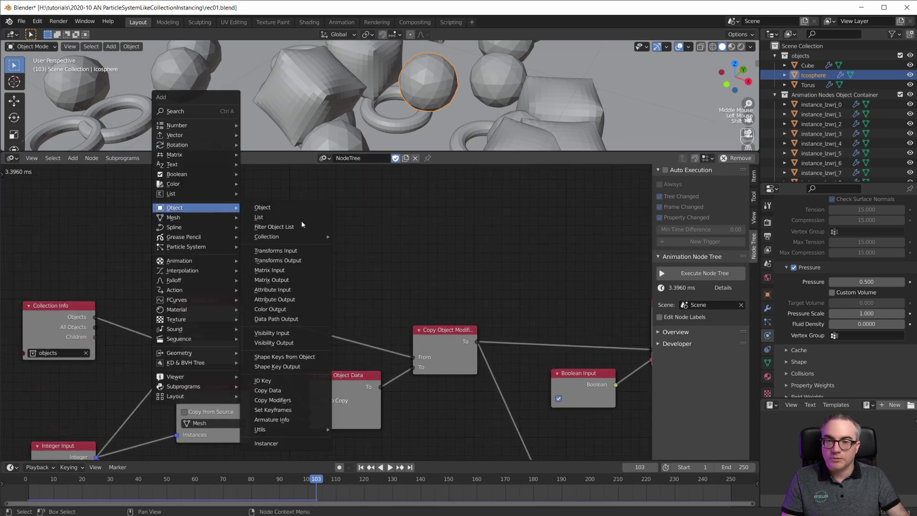
pyautogui.click(308, 290)
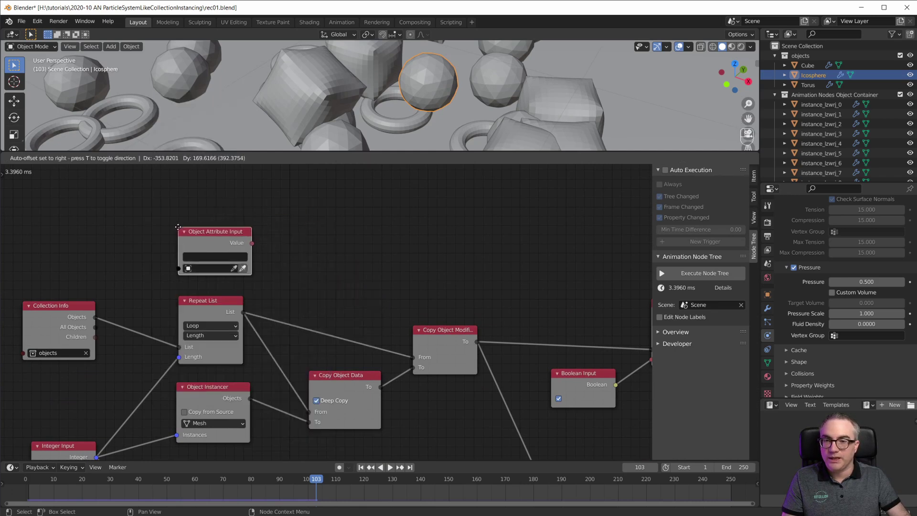
pyautogui.click(178, 228)
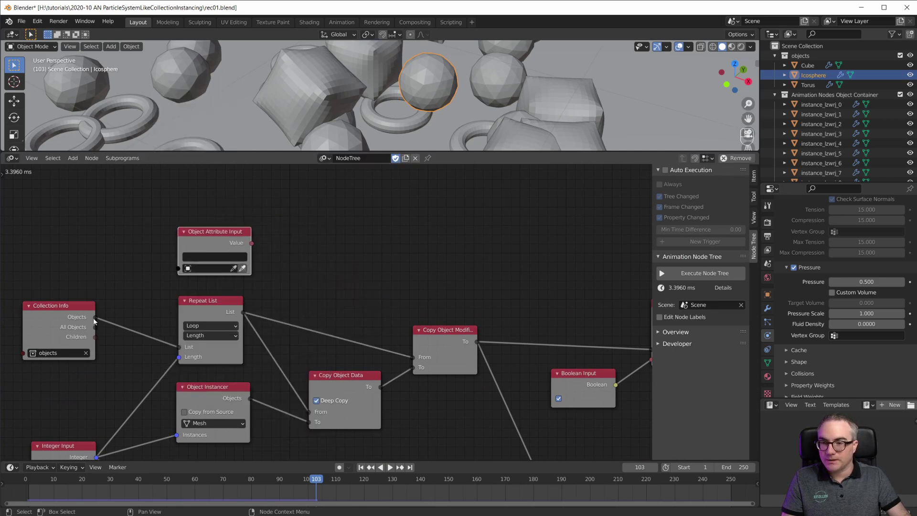
# Step: Try feeding the Collection Info objects into the Object Attribute Input node through a Get List Element node, and delete that intermediate node
pyautogui.moveTo(94, 318); pyautogui.dragTo(287, 220)
pyautogui.moveTo(141, 279); pyautogui.dragTo(172, 229)
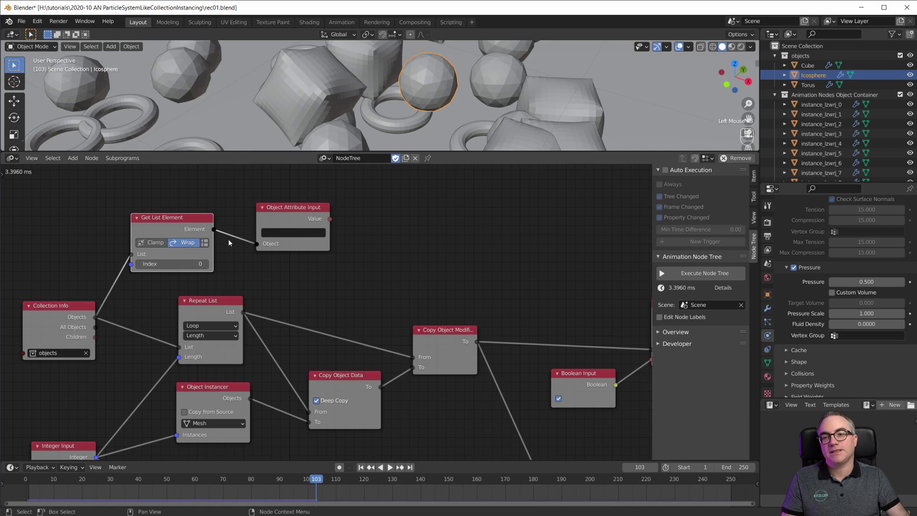
pyautogui.moveTo(296, 211); pyautogui.dragTo(293, 219)
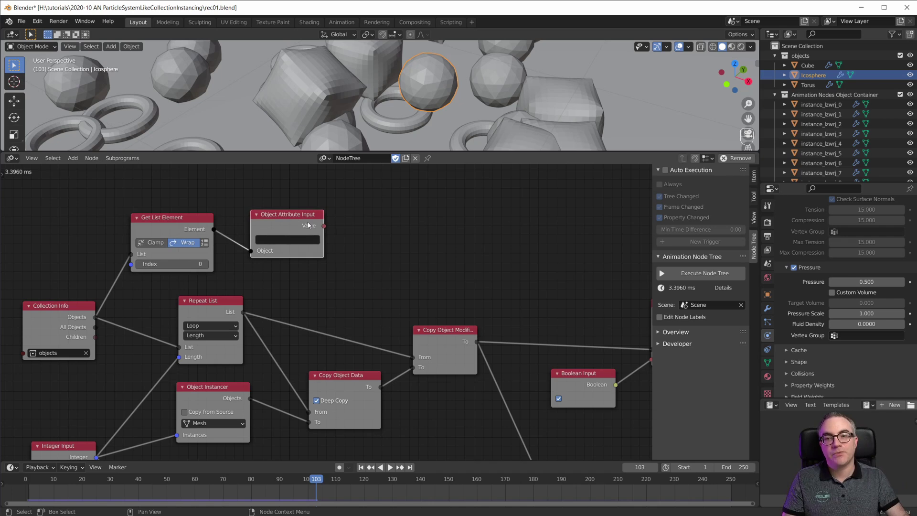
pyautogui.scroll(-3, 314, 237)
pyautogui.keyDown('shift'); pyautogui.moveTo(293, 291); pyautogui.dragTo(229, 205, button='middle'); pyautogui.keyUp('shift')
pyautogui.click(223, 197)
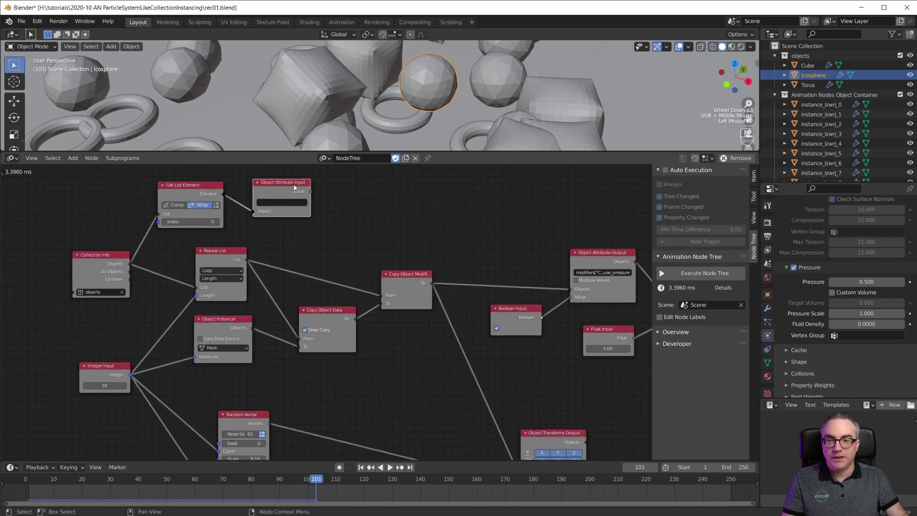
pyautogui.press('x')
pyautogui.moveTo(304, 188); pyautogui.dragTo(348, 188)
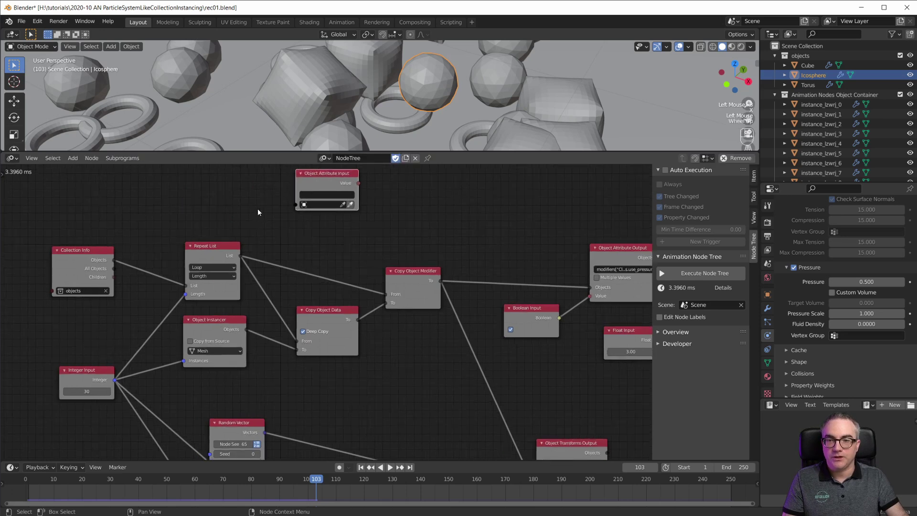
# Step: Add a Loop subprogram above the Repeat List node and give it an Object List iterator
pyautogui.scroll(3, 257, 209)
pyautogui.moveTo(241, 172); pyautogui.dragTo(238, 212, button='middle')
pyautogui.hotkey('shift', 'a')
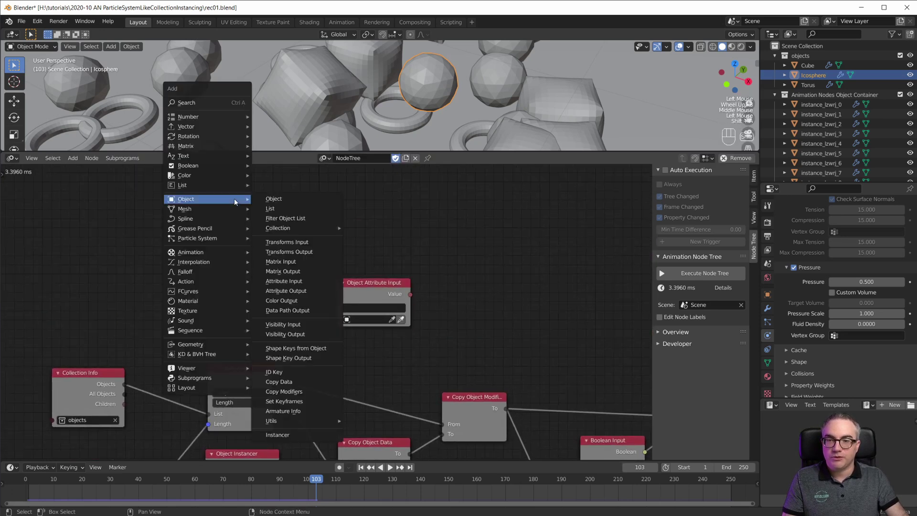
pyautogui.moveTo(207, 377)
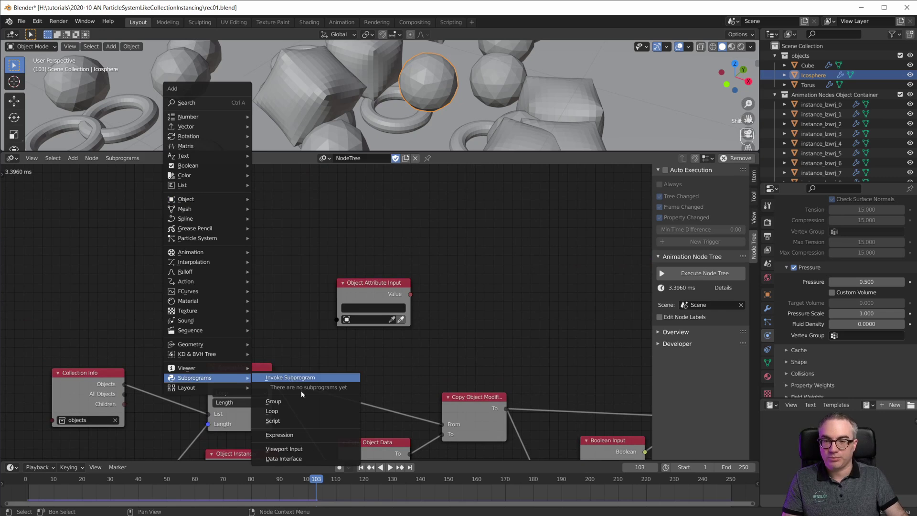
pyautogui.click(297, 412)
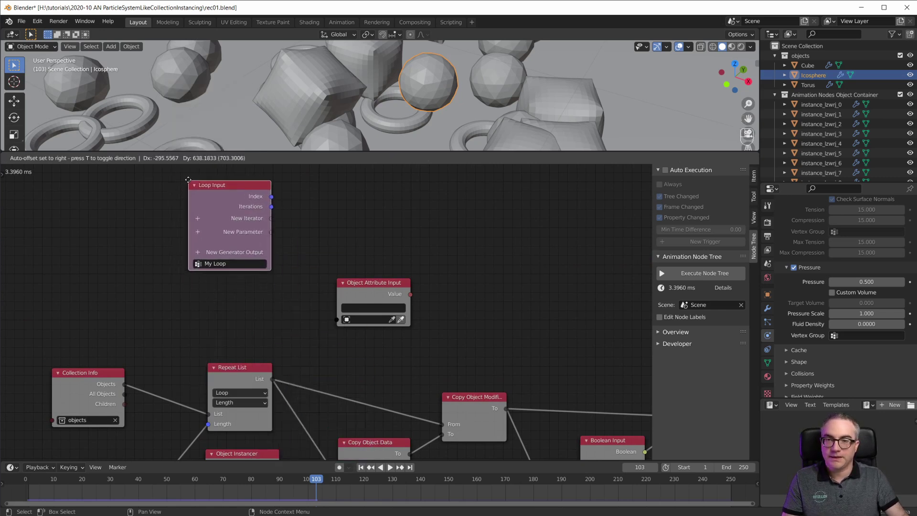
pyautogui.click(188, 179)
pyautogui.click(199, 217)
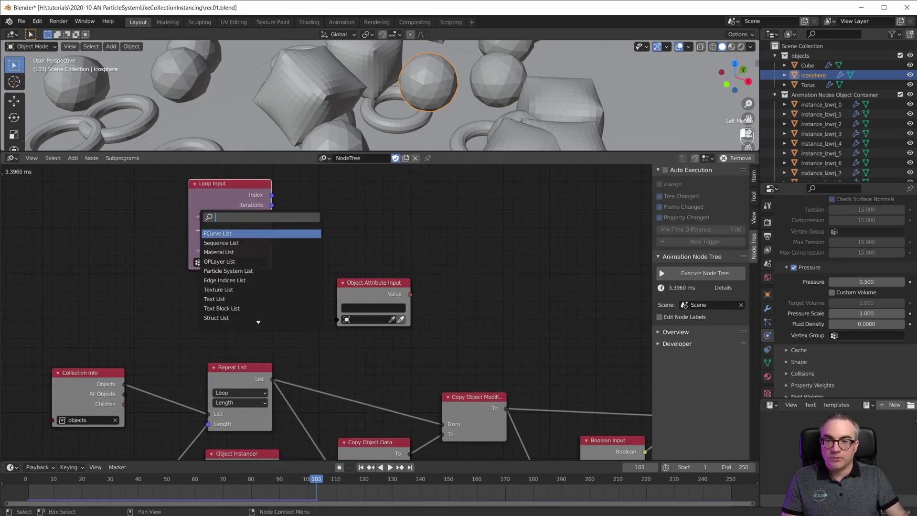
pyautogui.write('objec')
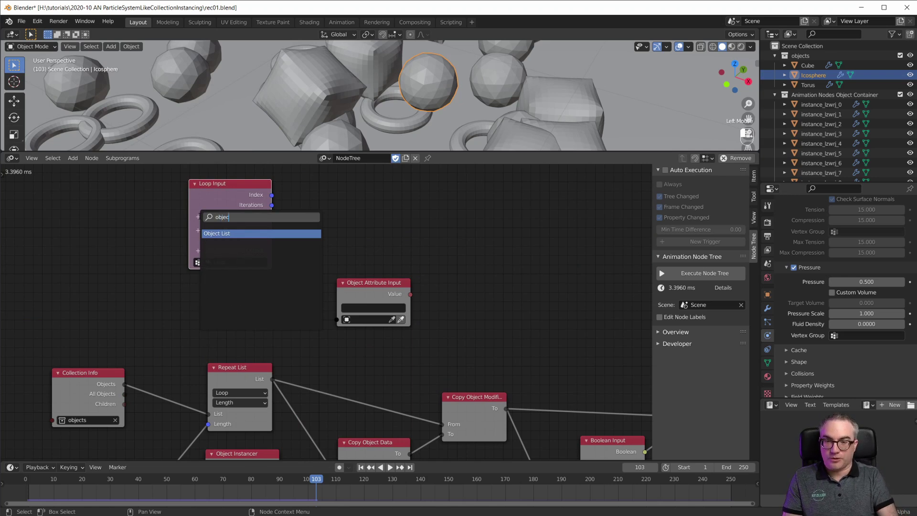
pyautogui.click(254, 234)
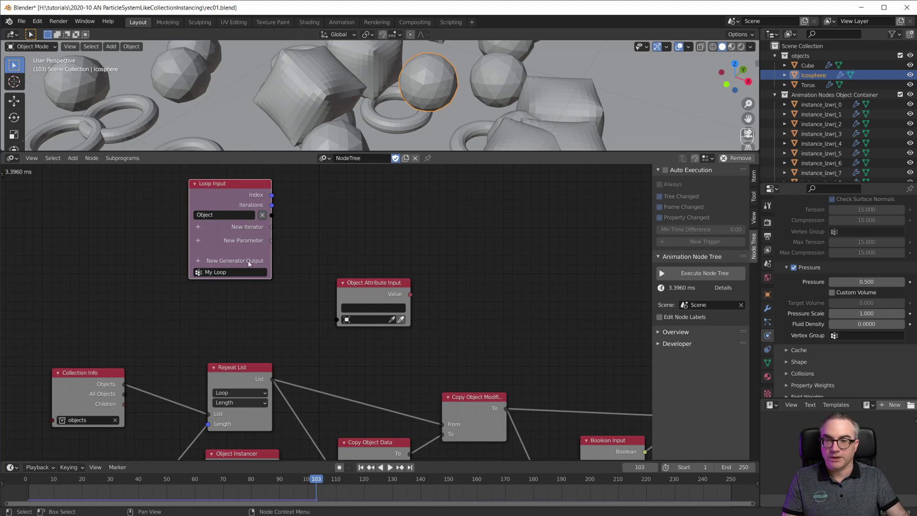
# Step: Place an Invoke Subprogram node for My Loop below the Loop Input and feed its Object List from Collection Info's Objects
pyautogui.moveTo(235, 187); pyautogui.dragTo(313, 186)
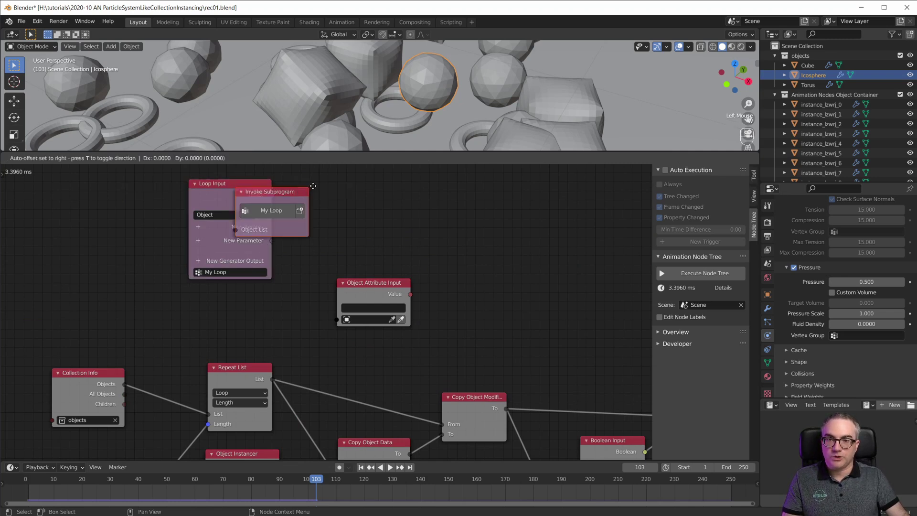
pyautogui.click(271, 289)
pyautogui.moveTo(189, 349); pyautogui.dragTo(202, 335)
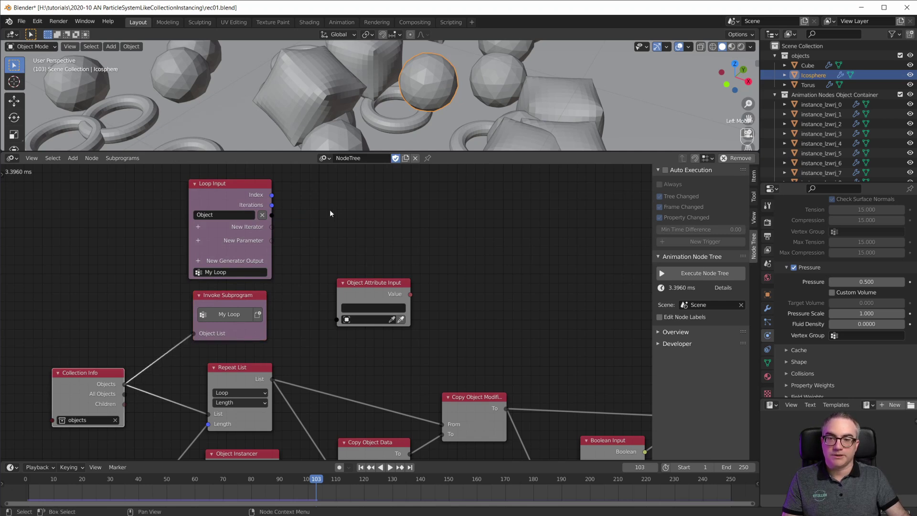
# Step: Place the Object Attribute Input node beside the Loop Input and connect the loop's Object output to it
pyautogui.moveTo(381, 279); pyautogui.dragTo(344, 199)
pyautogui.moveTo(272, 214); pyautogui.dragTo(306, 237)
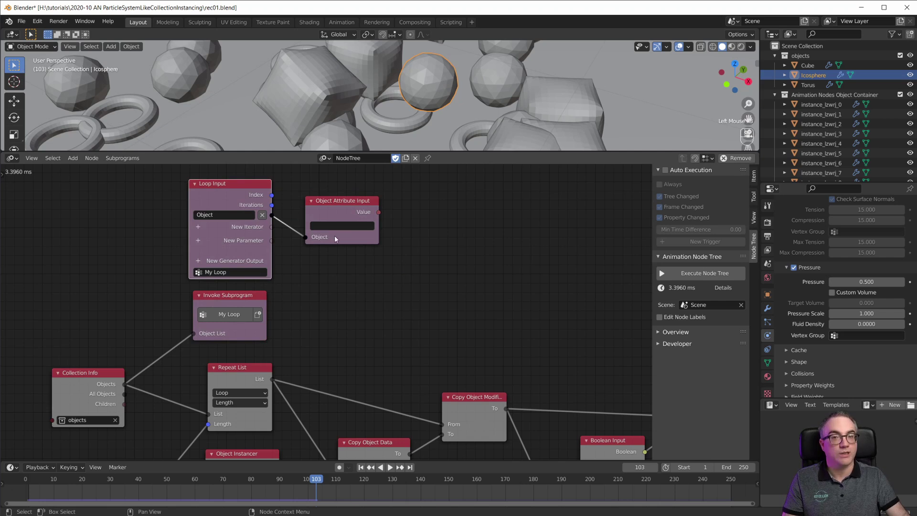
pyautogui.moveTo(335, 203); pyautogui.dragTo(337, 214)
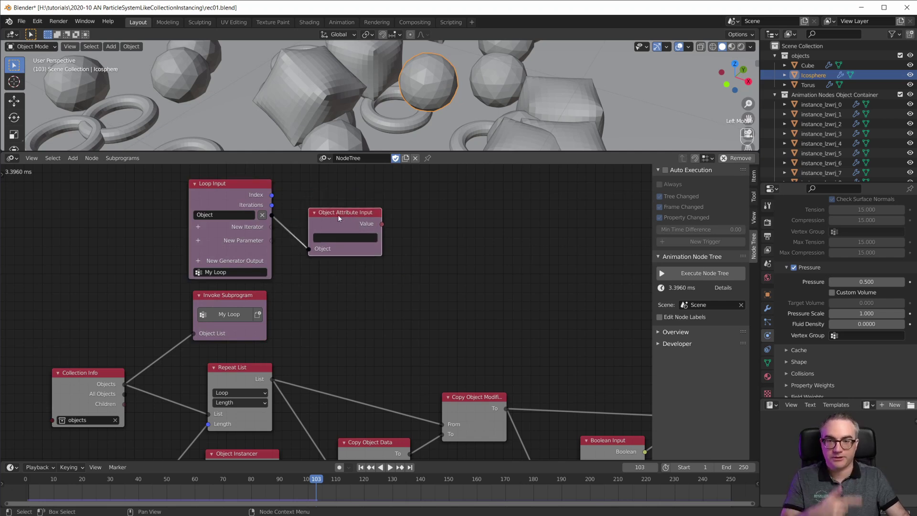
# Step: Copy the uniform_pressure_force attribute path from the pressure-force Object Attribute Output node into the Object Attribute Input node
pyautogui.scroll(2, 386, 214)
pyautogui.moveTo(350, 227); pyautogui.dragTo(350, 260, button='middle')
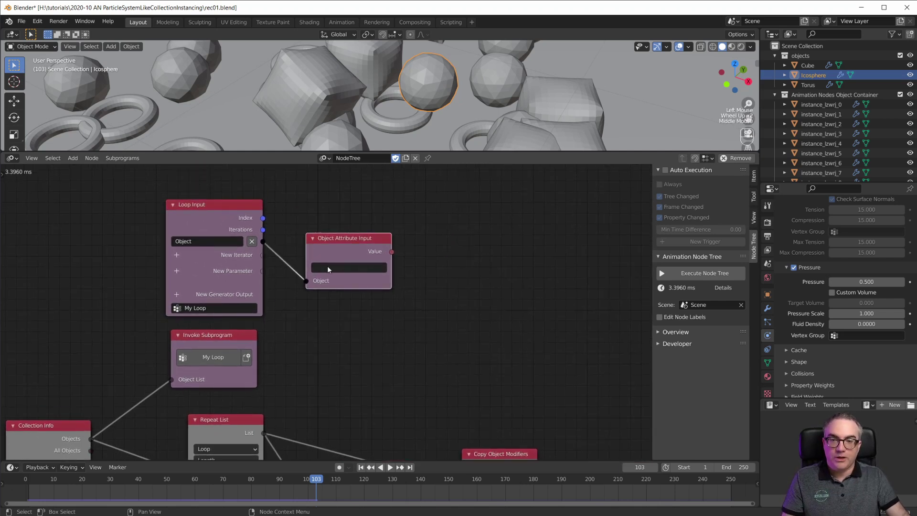
pyautogui.scroll(-4, 468, 326)
pyautogui.moveTo(566, 384); pyautogui.dragTo(326, 257, button='middle')
pyautogui.click(542, 319)
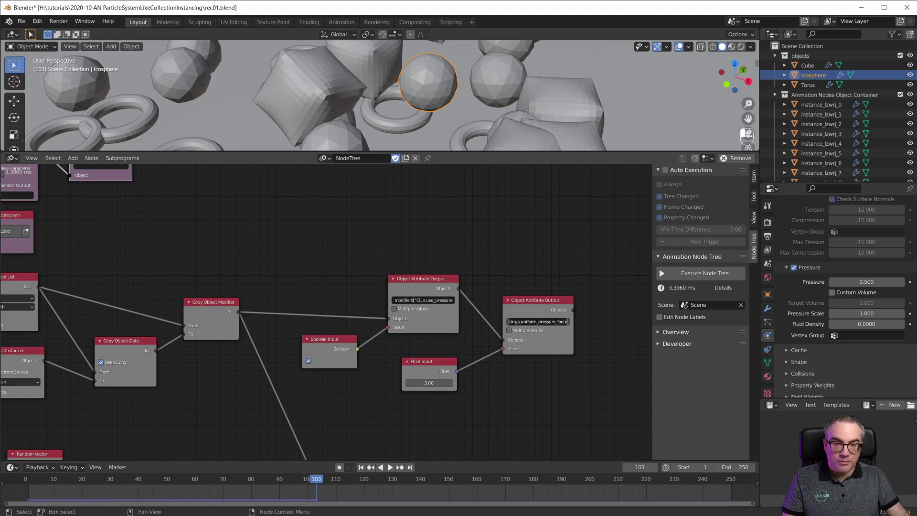
pyautogui.moveTo(164, 214); pyautogui.dragTo(381, 303, button='middle')
pyautogui.scroll(4, 368, 287)
pyautogui.click(353, 257)
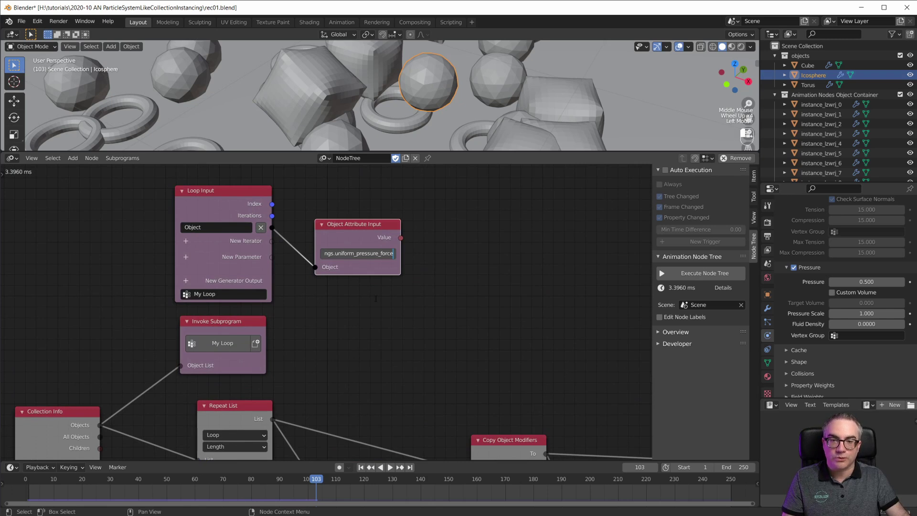
pyautogui.press('Return')
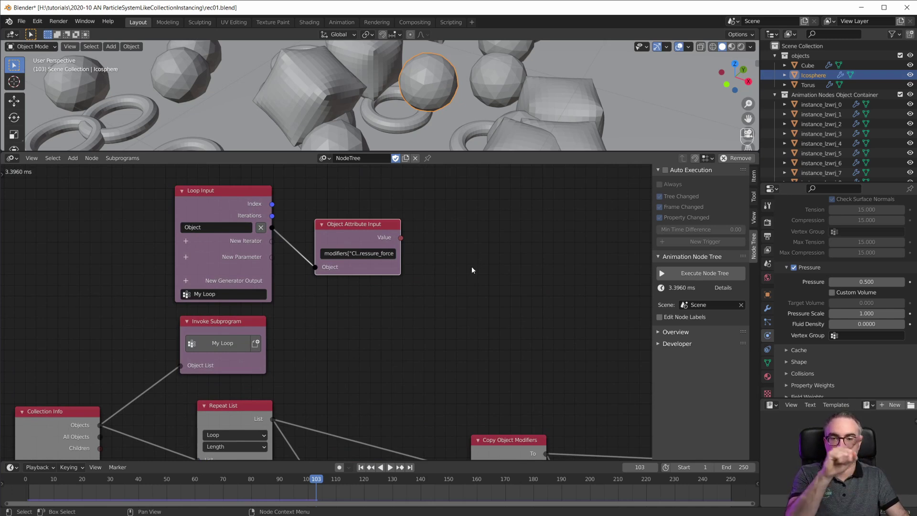
# Step: Add a Float List generator output to My Loop and connect the Object Attribute Input's Value to it
pyautogui.click(245, 204)
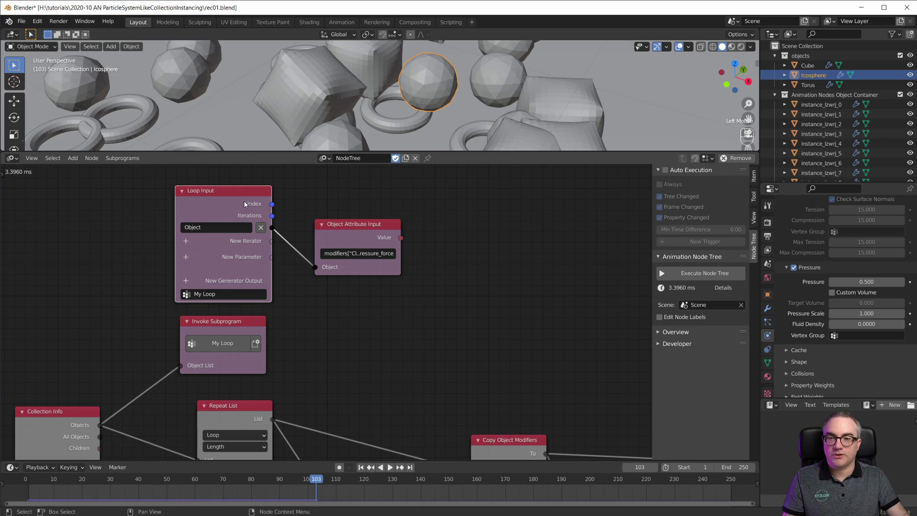
pyautogui.click(444, 210)
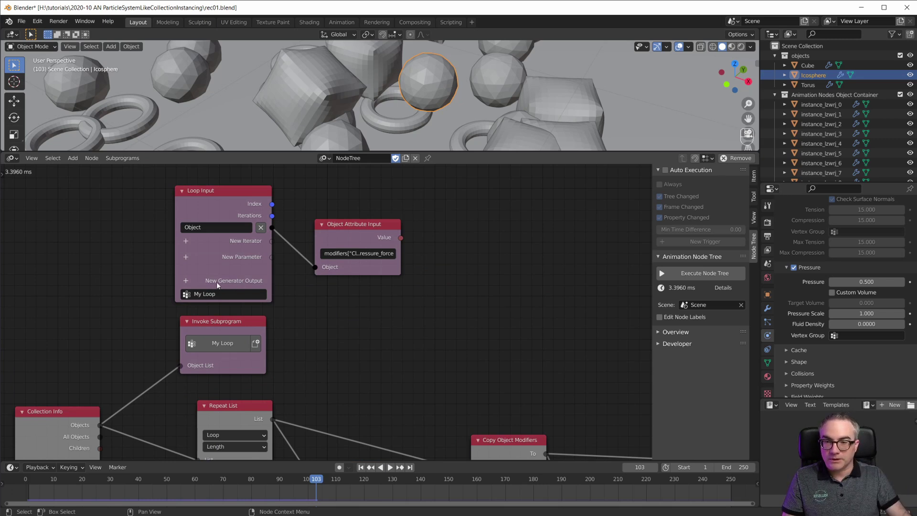
pyautogui.click(183, 285)
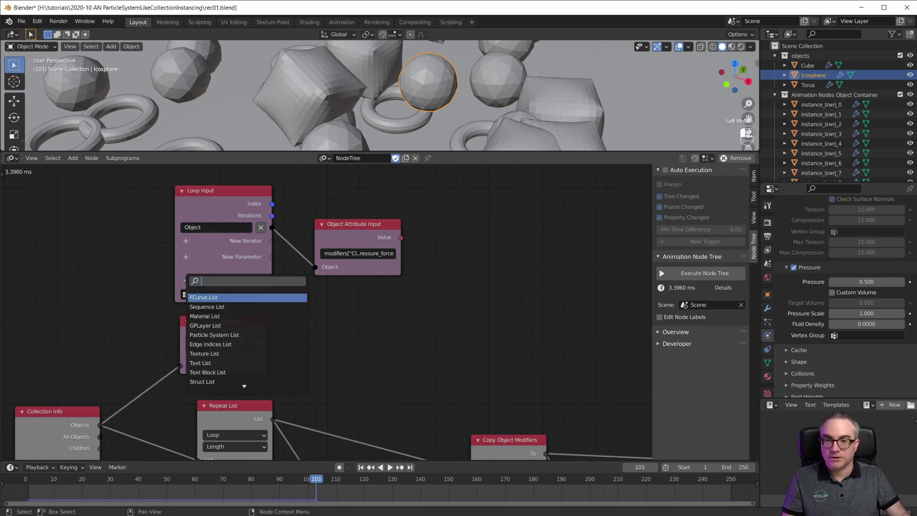
pyautogui.write('flo')
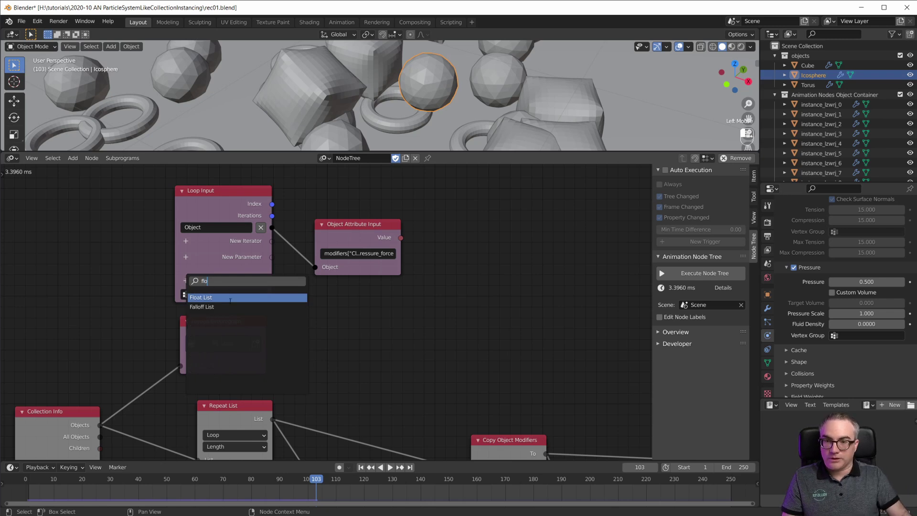
pyautogui.click(231, 298)
pyautogui.moveTo(402, 238); pyautogui.dragTo(442, 254)
pyautogui.moveTo(412, 229); pyautogui.dragTo(506, 241)
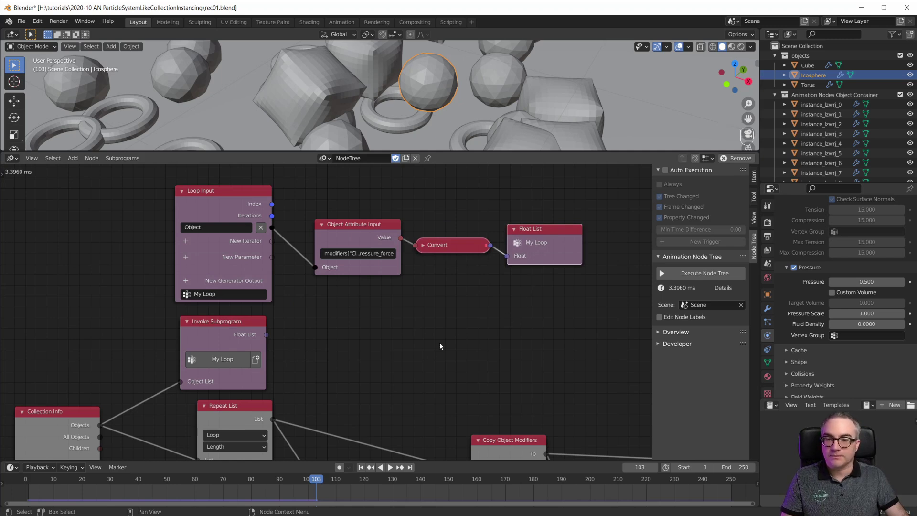
# Step: Connect the Invoke Subprogram's Float List output to the Value input of the pressure-force Object Attribute Output node
pyautogui.moveTo(425, 367); pyautogui.dragTo(429, 282, button='middle')
pyautogui.moveTo(271, 250); pyautogui.dragTo(344, 275)
pyautogui.scroll(-4, 380, 304)
pyautogui.moveTo(380, 304); pyautogui.dragTo(310, 312, button='middle')
pyautogui.moveTo(72, 252); pyautogui.dragTo(82, 252)
pyautogui.moveTo(420, 347); pyautogui.dragTo(379, 333, button='middle')
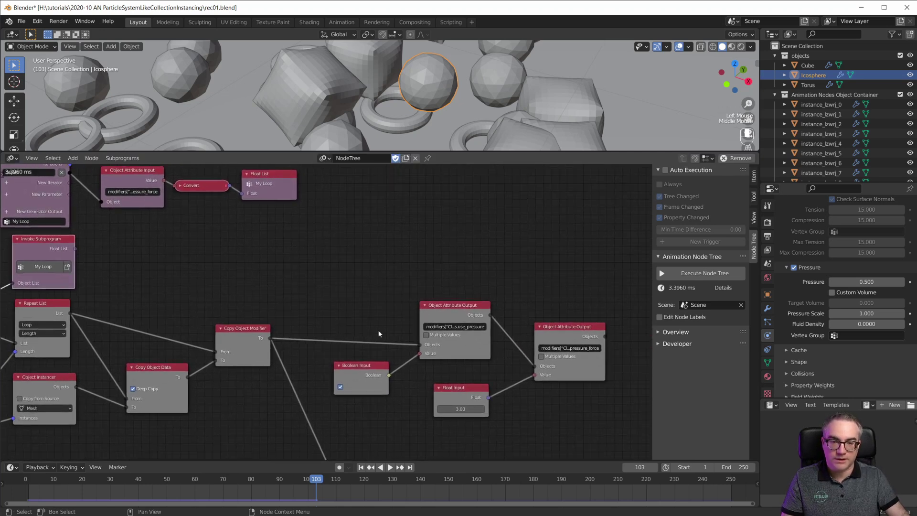
pyautogui.moveTo(76, 249); pyautogui.dragTo(529, 373)
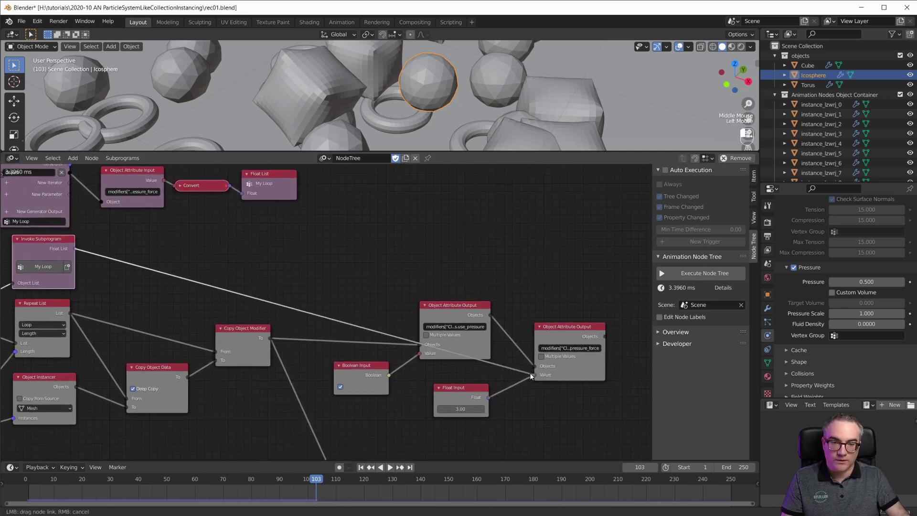
# Step: Rearrange the two Object Attribute Output nodes and the Boolean Input node, and delete the Float Input node
pyautogui.moveTo(569, 277); pyautogui.dragTo(568, 216)
pyautogui.moveTo(446, 306); pyautogui.dragTo(436, 316)
pyautogui.moveTo(359, 367); pyautogui.dragTo(353, 376)
pyautogui.moveTo(471, 395); pyautogui.dragTo(550, 388)
pyautogui.press('x')
pyautogui.click(542, 252)
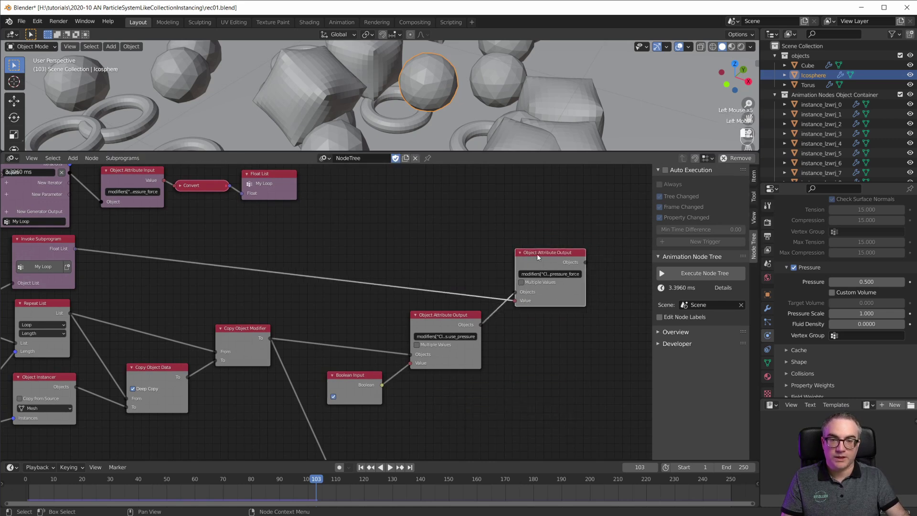
pyautogui.scroll(2, 334, 257)
pyautogui.moveTo(333, 257); pyautogui.dragTo(375, 308, button='middle')
pyautogui.scroll(-3, 375, 309)
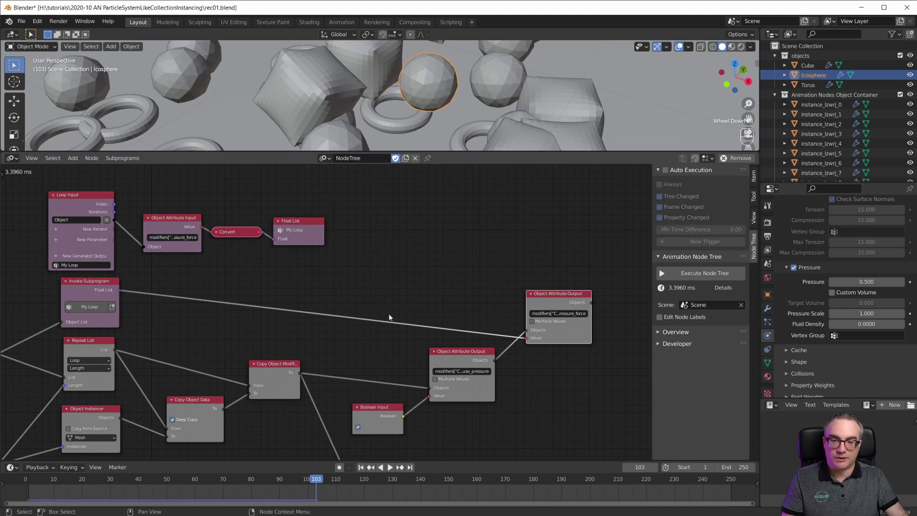
# Step: Return the timeline to frame 1 and enlarge the 3D viewport for a close view of the instances above the plane
pyautogui.hotkey('shift', 'Left')
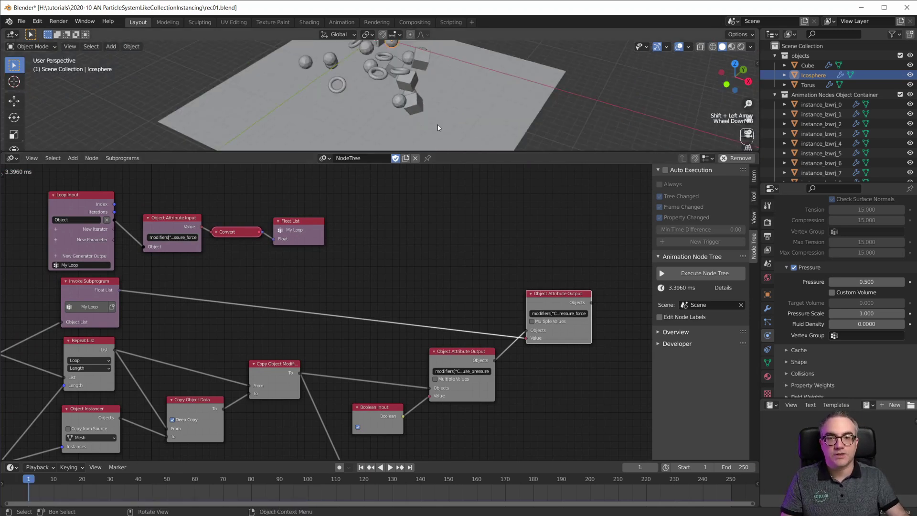
pyautogui.moveTo(437, 151); pyautogui.dragTo(438, 318)
pyautogui.scroll(4, 446, 156)
pyautogui.keyDown('shift'); pyautogui.moveTo(446, 160); pyautogui.dragTo(486, 212, button='middle'); pyautogui.keyUp('shift')
pyautogui.scroll(2, 486, 218)
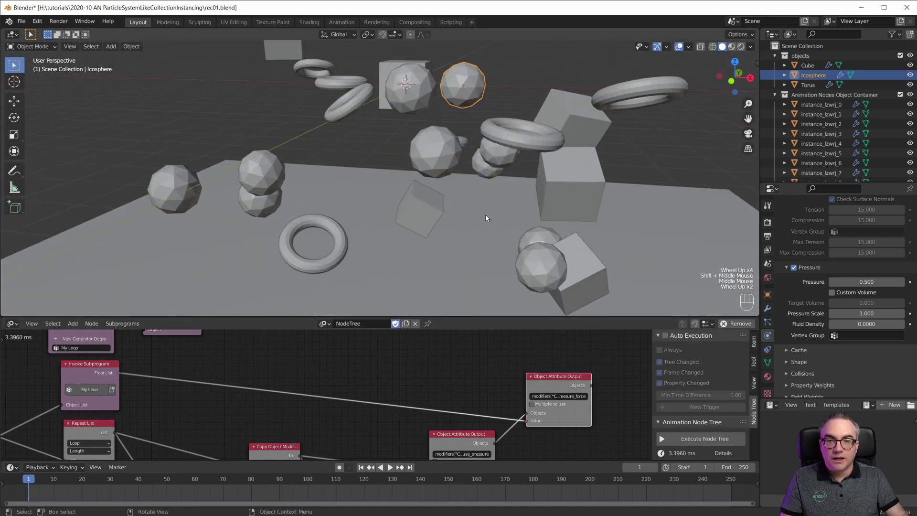
# Step: Set the cloth pressure of the source Torus object to 0.2
pyautogui.click(522, 140)
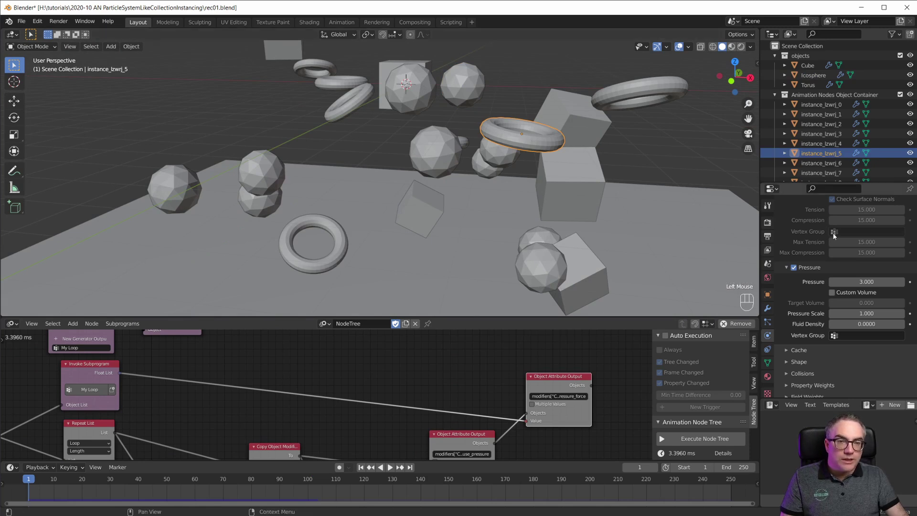
pyautogui.click(810, 85)
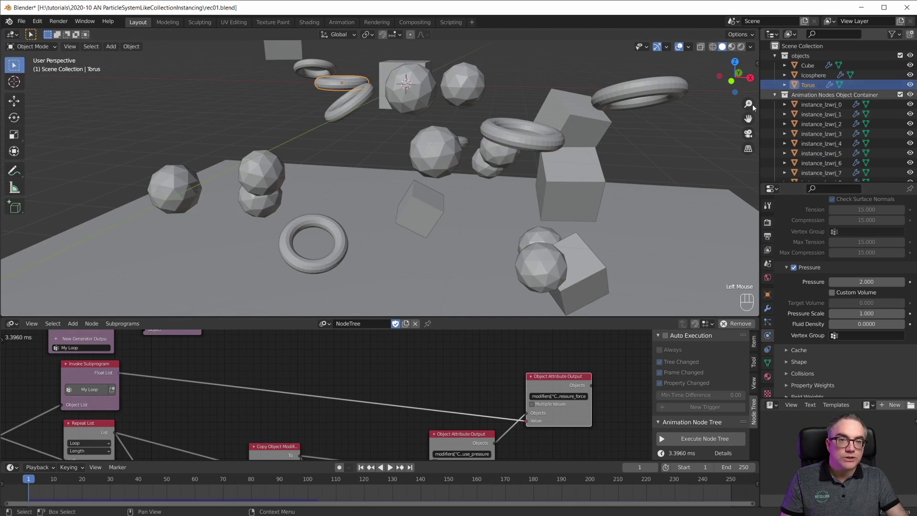
pyautogui.doubleClick(881, 284)
pyautogui.press('BackSpace')
pyautogui.press('BackSpace')
pyautogui.press('BackSpace')
pyautogui.write('0.5')
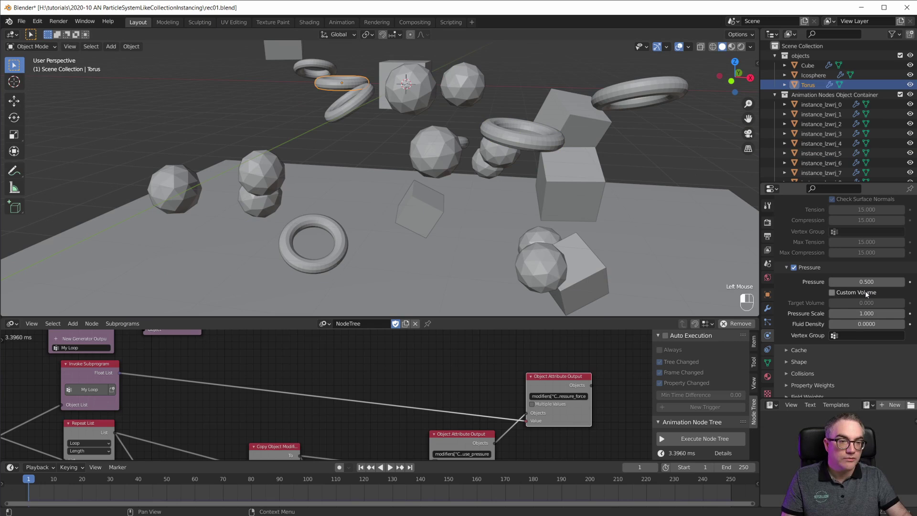
pyautogui.press('Return')
pyautogui.doubleClick(878, 285)
pyautogui.write('3')
pyautogui.press('Return')
# Step: Set the cloth pressure of the source Cube to 10 and of the source Icosphere to 3
pyautogui.click(813, 66)
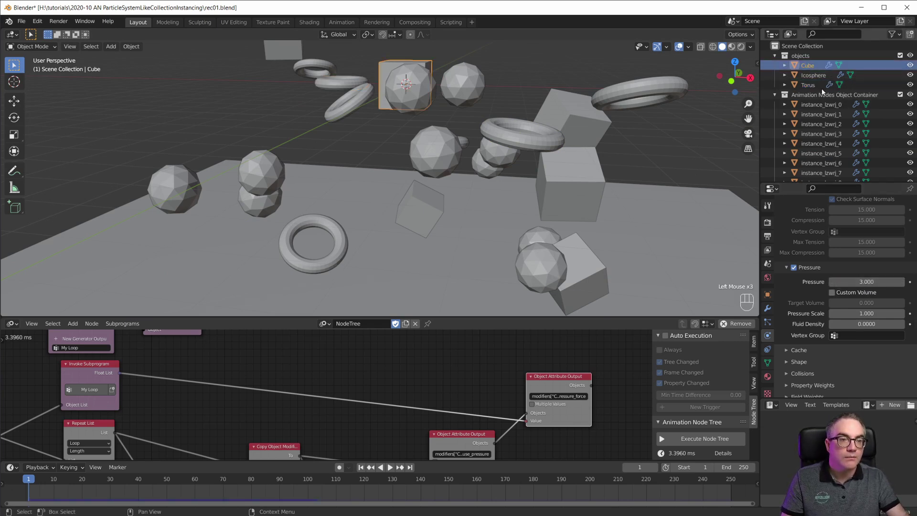
pyautogui.click(870, 284)
pyautogui.write('10')
pyautogui.click(851, 211)
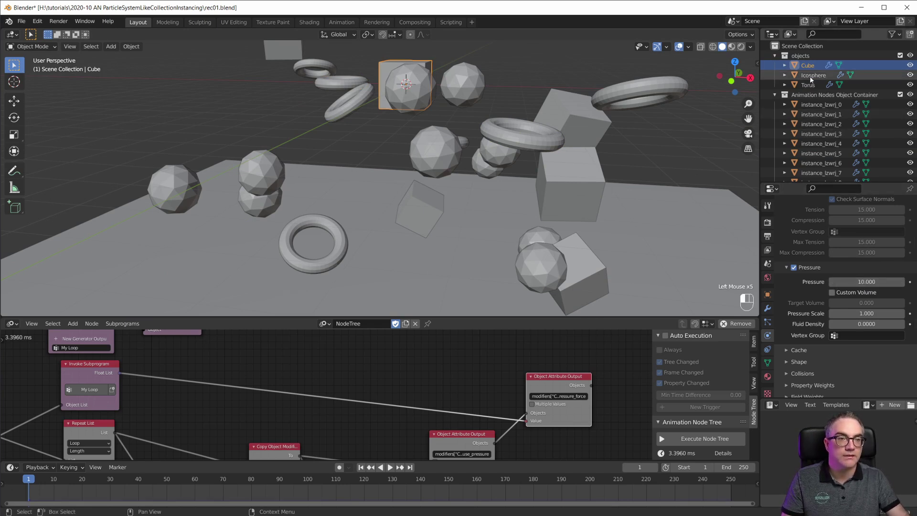
pyautogui.click(811, 76)
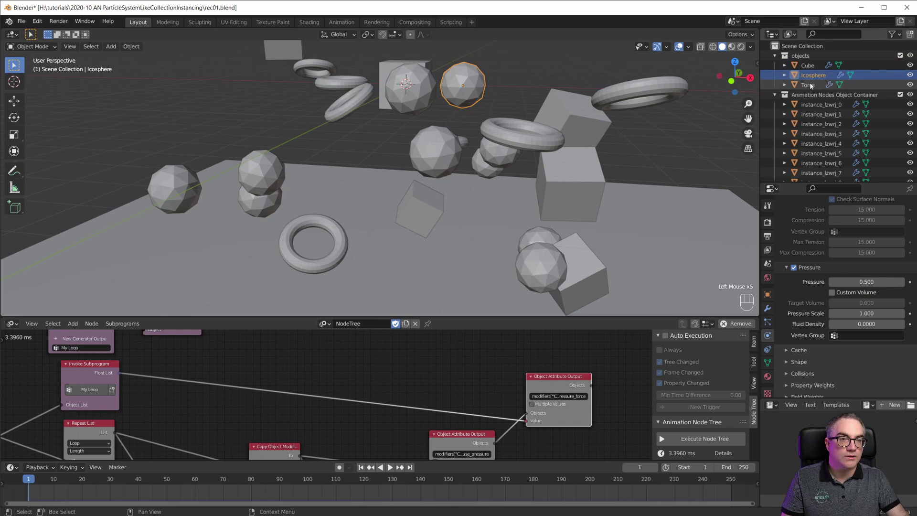
pyautogui.click(867, 281)
pyautogui.write('10')
pyautogui.press('Return')
pyautogui.click(815, 67)
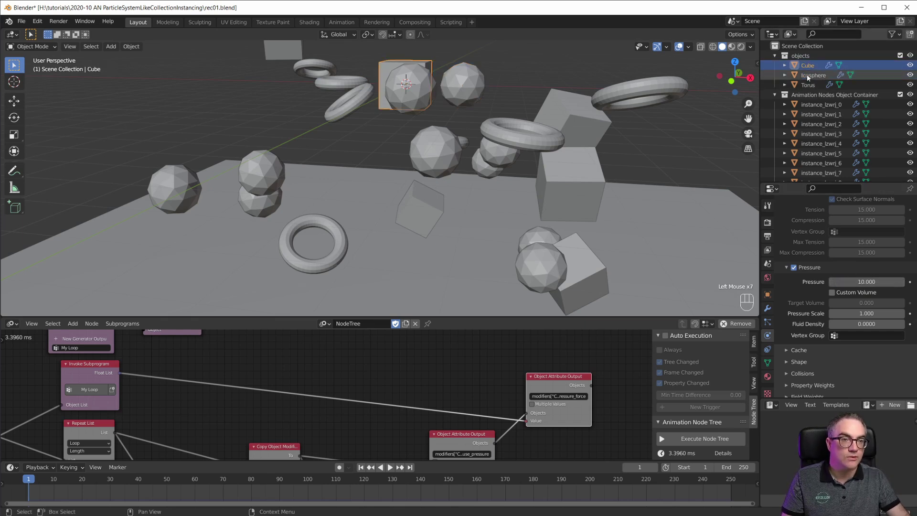
pyautogui.click(807, 76)
pyautogui.click(808, 85)
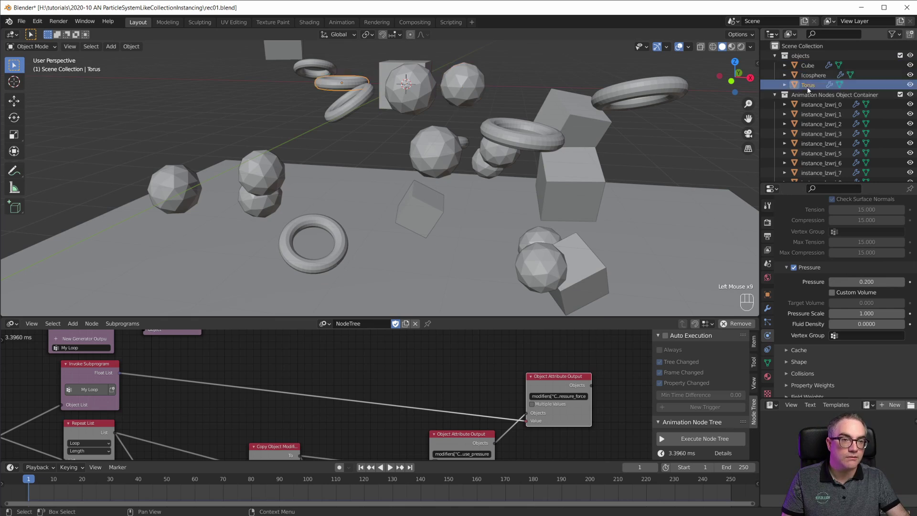
# Step: Execute the node tree and check the cloth pressure on several torus, cube and icosphere instances
pyautogui.click(702, 440)
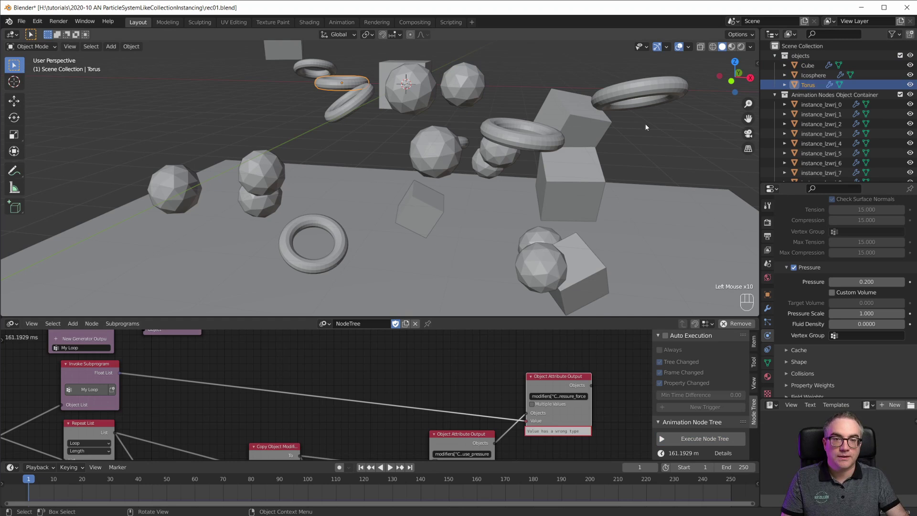
pyautogui.click(662, 91)
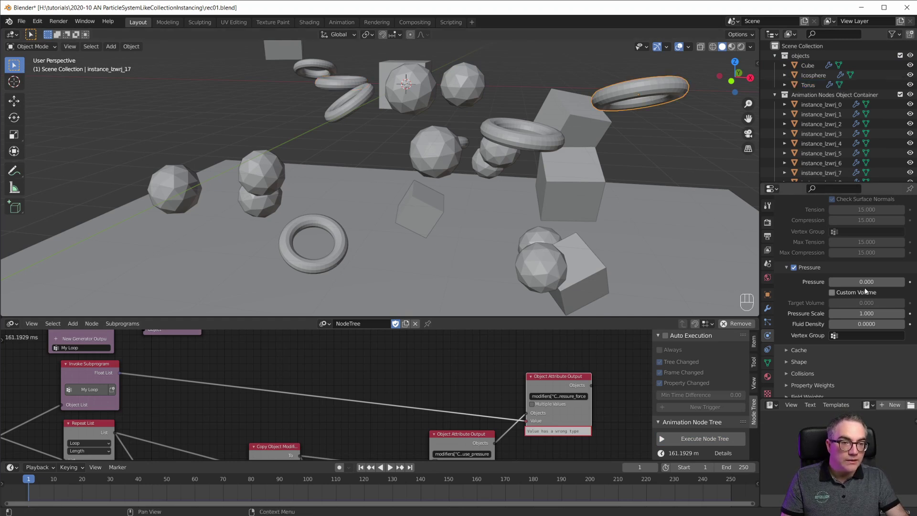
pyautogui.click(589, 269)
pyautogui.click(581, 175)
pyautogui.click(538, 275)
# Step: Enable Multiple Values on the pressure-force Object Attribute Output node and connect the Invoke Subprogram's Float List to its Values input
pyautogui.moveTo(464, 317); pyautogui.dragTo(478, 163)
pyautogui.scroll(1, 482, 295)
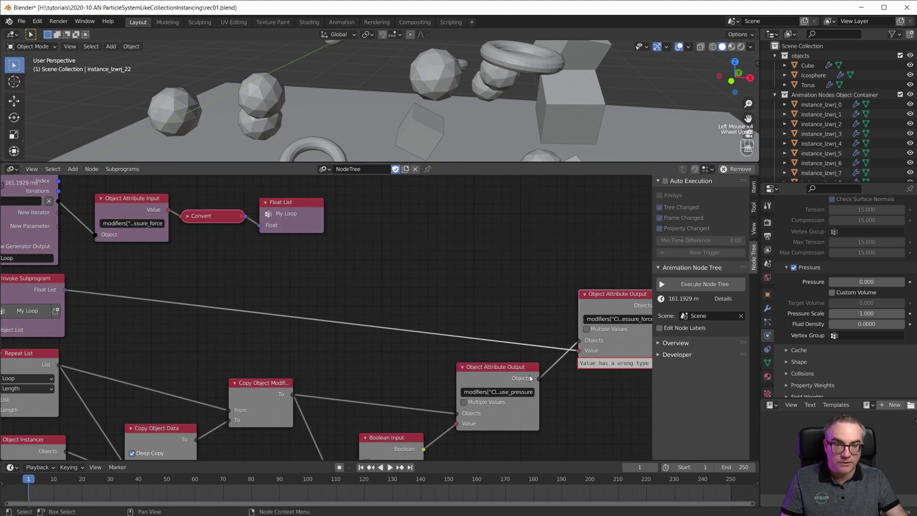
pyautogui.moveTo(586, 397); pyautogui.dragTo(512, 402, button='middle')
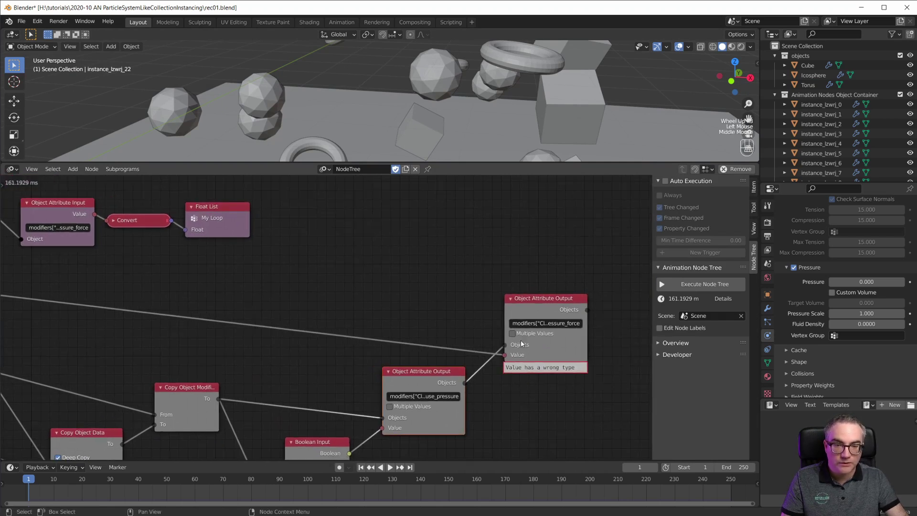
pyautogui.click(513, 334)
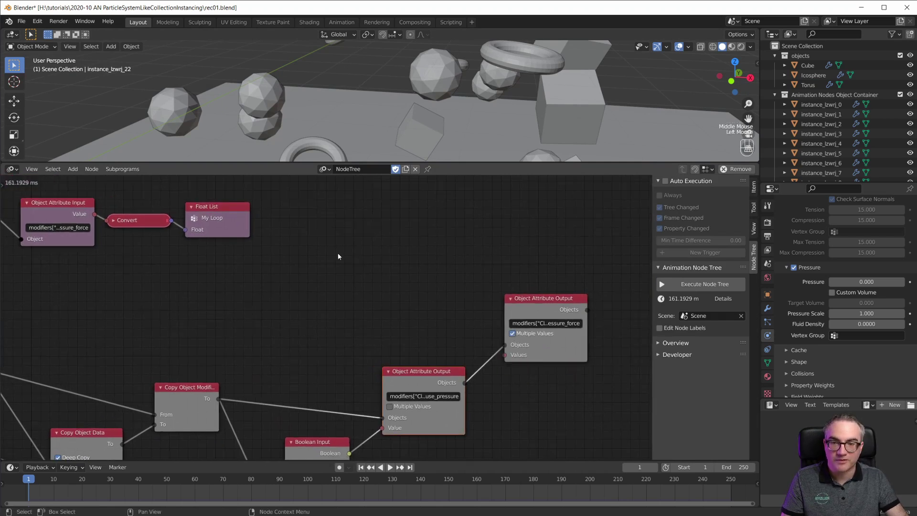
pyautogui.moveTo(256, 286); pyautogui.dragTo(326, 271, button='middle')
pyautogui.moveTo(59, 278); pyautogui.dragTo(574, 338)
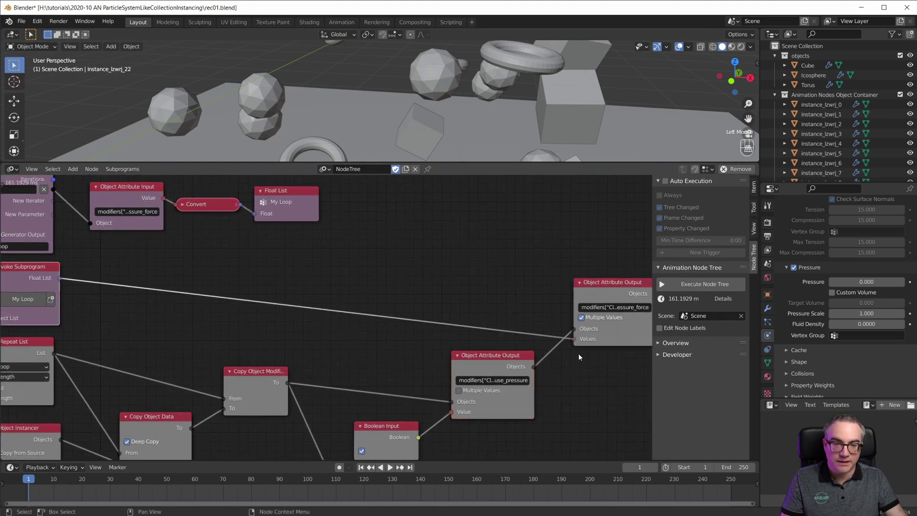
pyautogui.moveTo(620, 284); pyautogui.dragTo(612, 292)
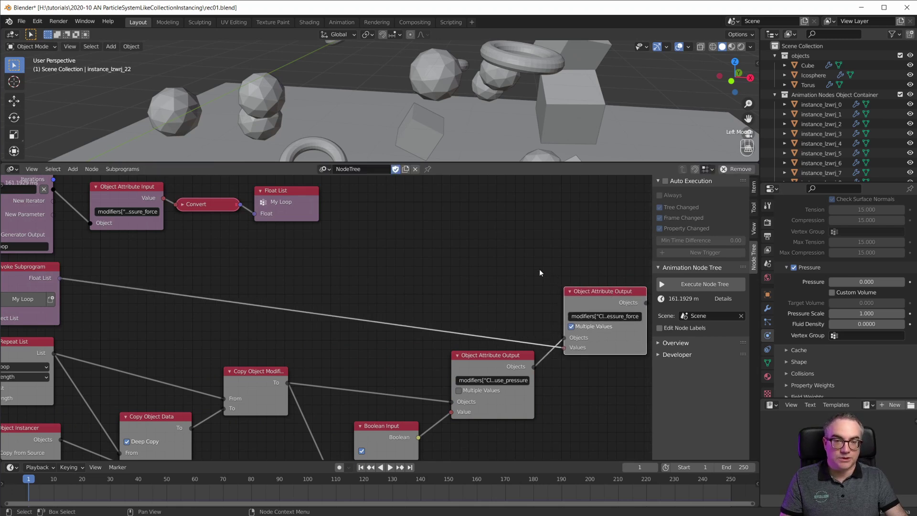
# Step: Execute the node tree again and check the cloth pressure on a cube, a torus and an icosphere instance
pyautogui.scroll(-1, 540, 270)
pyautogui.click(705, 285)
pyautogui.scroll(-3, 563, 126)
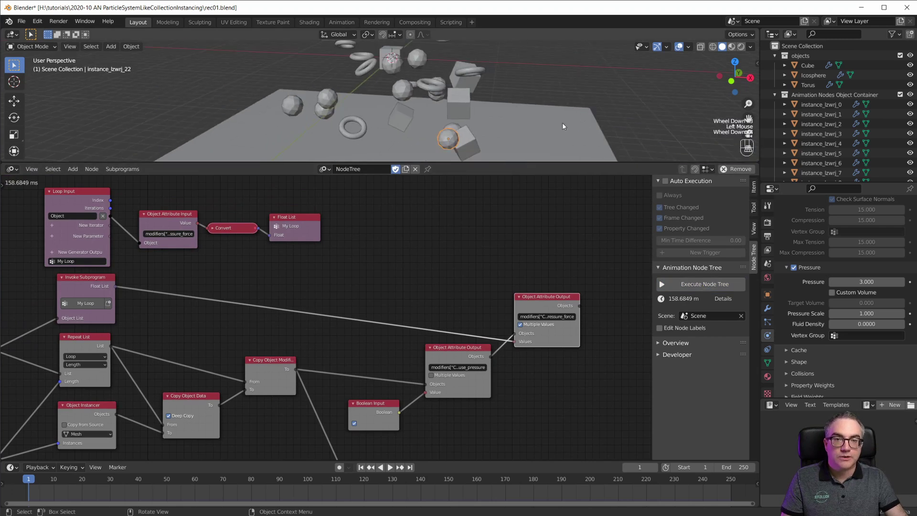
pyautogui.click(466, 142)
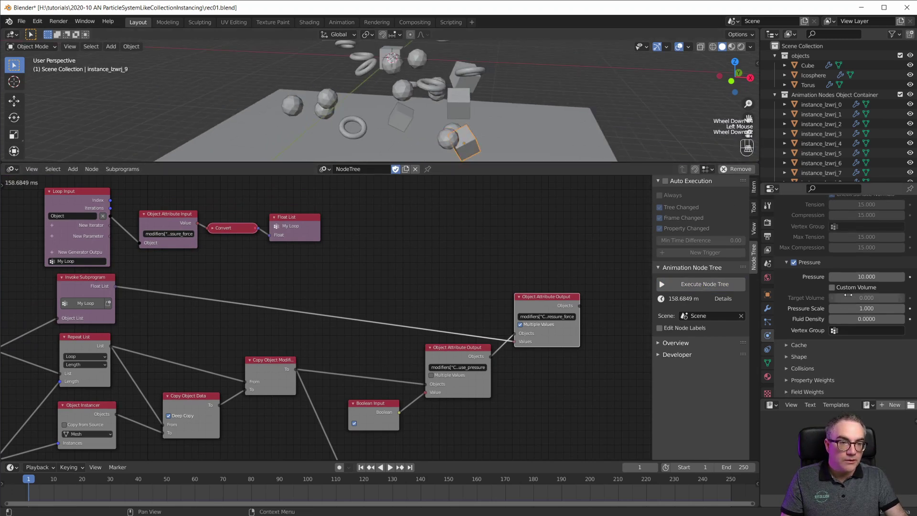
pyautogui.scroll(3, 338, 137)
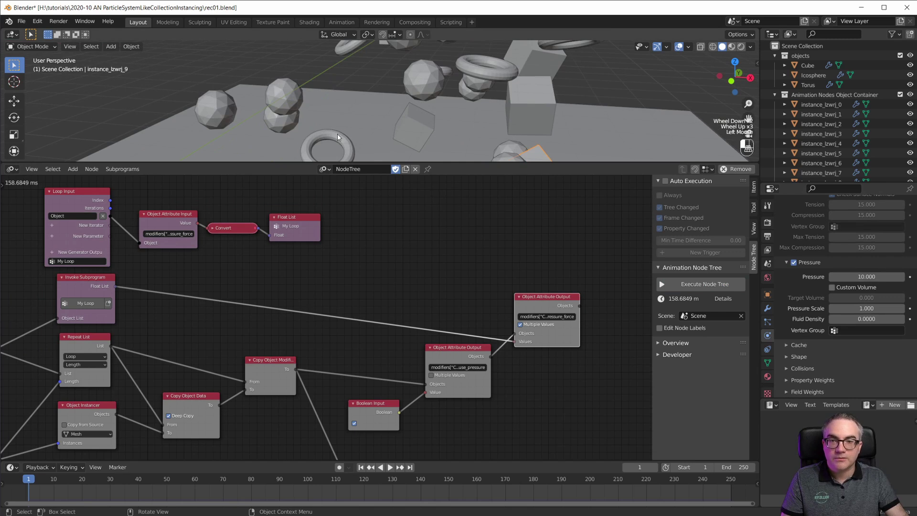
pyautogui.click(338, 138)
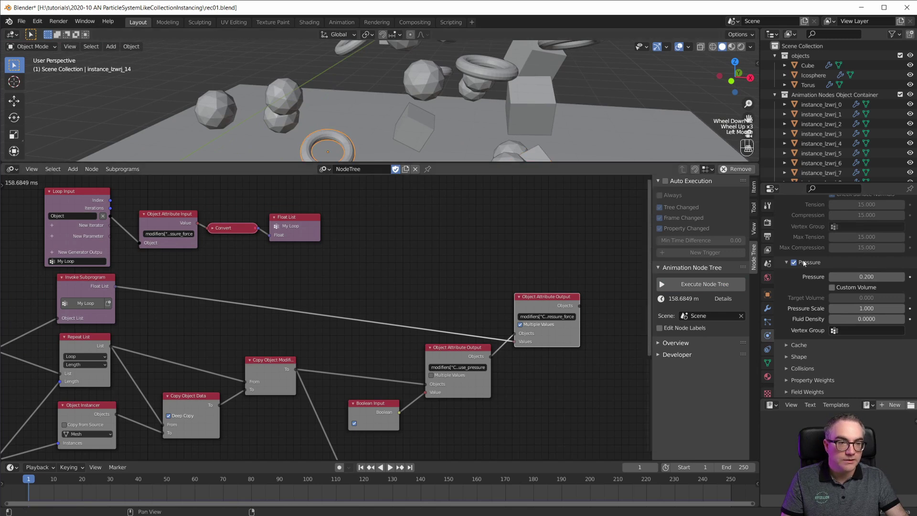
pyautogui.click(219, 113)
pyautogui.scroll(-4, 429, 94)
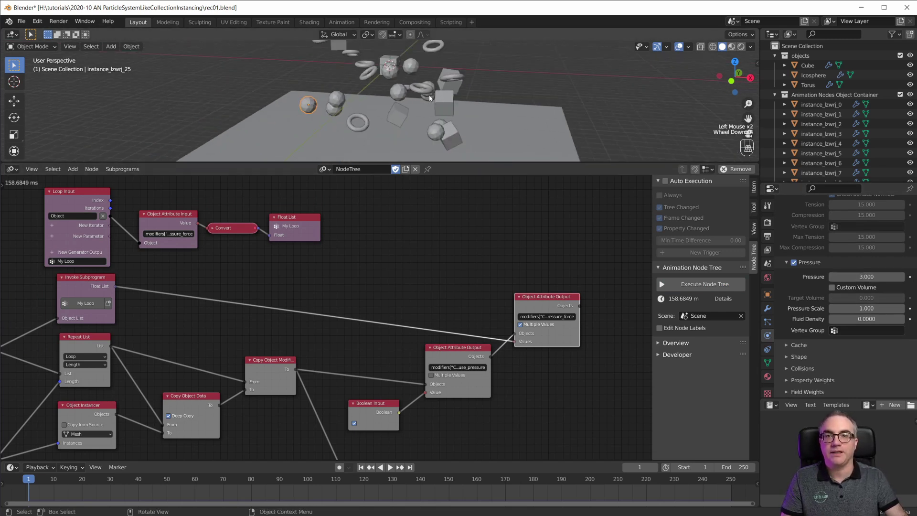
# Step: Enlarge the 3D viewport to show the instances above the plane, and save the file
pyautogui.moveTo(472, 163); pyautogui.dragTo(473, 287)
pyautogui.scroll(-6, 473, 356)
pyautogui.moveTo(473, 356); pyautogui.dragTo(477, 354, button='middle')
pyautogui.scroll(-5, 476, 360)
pyautogui.scroll(3, 465, 379)
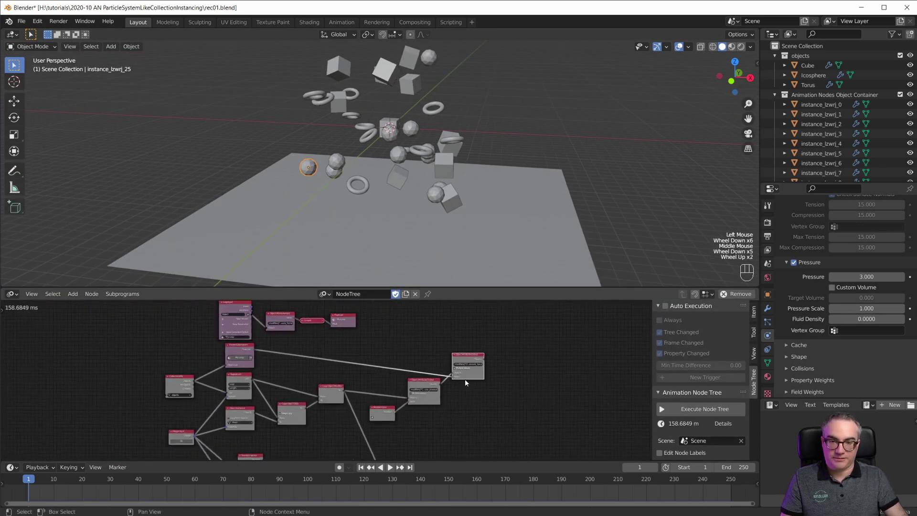
pyautogui.moveTo(472, 287); pyautogui.dragTo(473, 233)
pyautogui.scroll(2, 431, 119)
pyautogui.scroll(2, 431, 116)
pyautogui.moveTo(451, 93); pyautogui.dragTo(441, 111, button='middle')
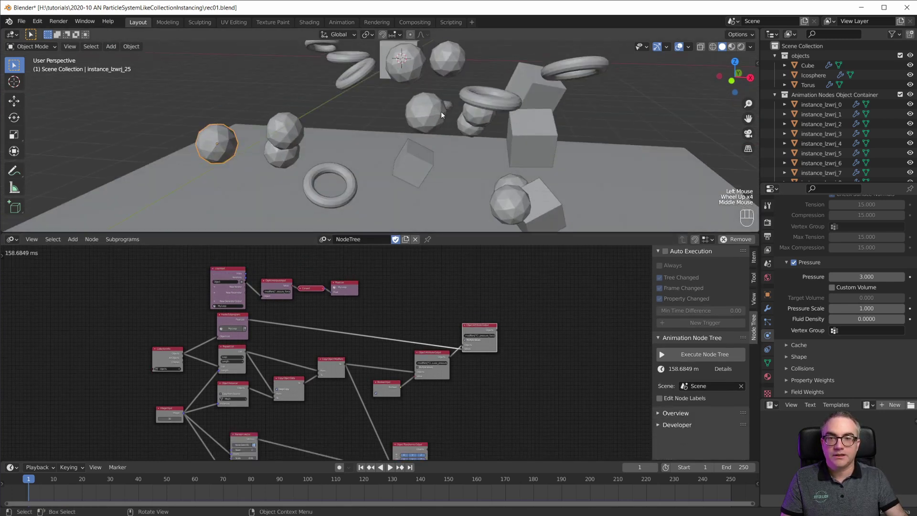
pyautogui.scroll(-3, 440, 111)
pyautogui.hotkey('ctrl', 's')
# Step: Play the cloth simulation, examine the differently inflated instances up close as they land on the plane, and stop playback
pyautogui.press('space')
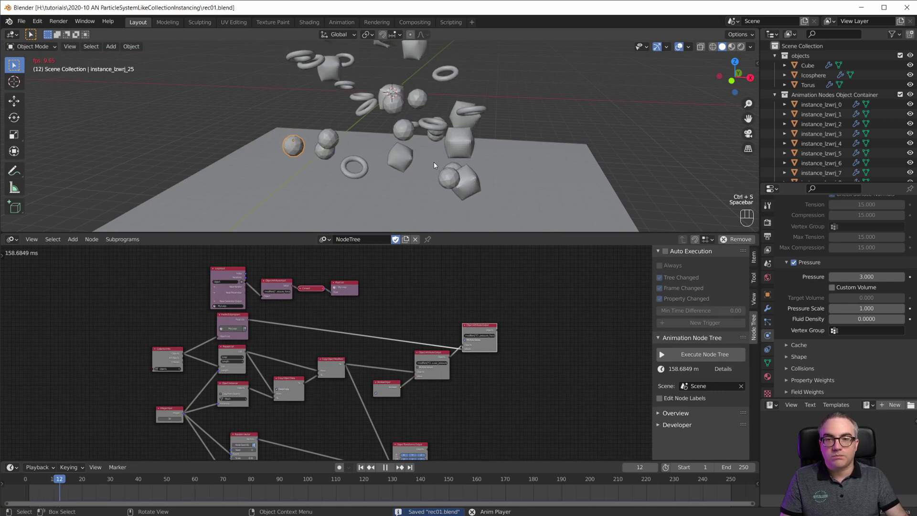
pyautogui.moveTo(483, 156); pyautogui.dragTo(501, 130, button='middle')
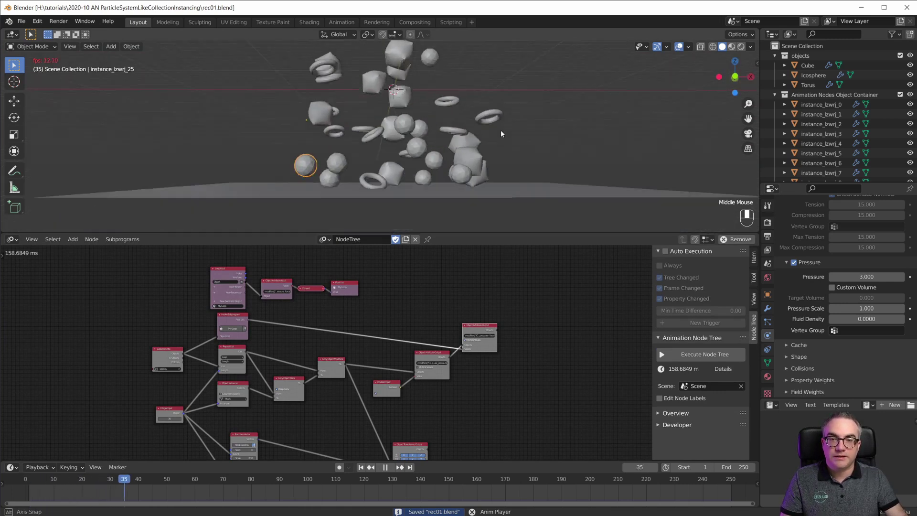
pyautogui.scroll(2, 497, 138)
pyautogui.scroll(1, 459, 165)
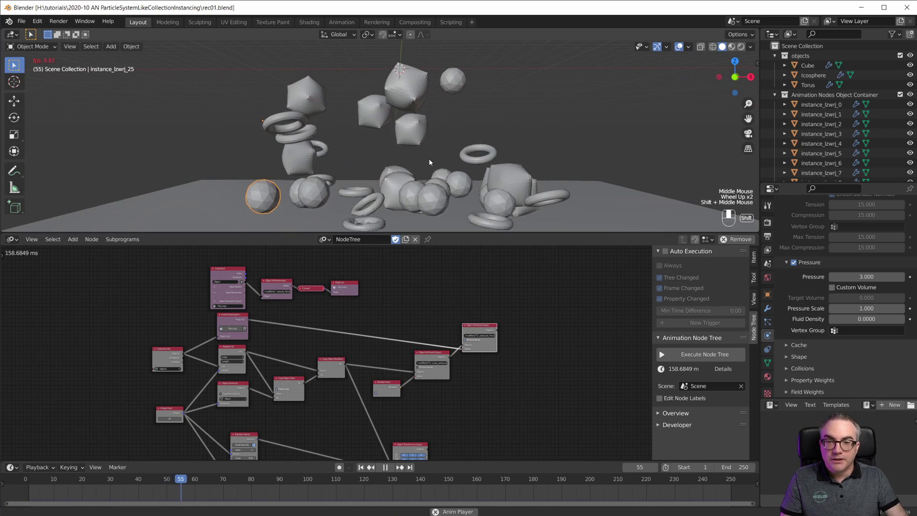
pyautogui.keyDown('shift'); pyautogui.moveTo(430, 163); pyautogui.dragTo(393, 148, button='middle'); pyautogui.keyUp('shift')
pyautogui.scroll(3, 390, 147)
pyautogui.moveTo(410, 108); pyautogui.dragTo(373, 183, button='middle')
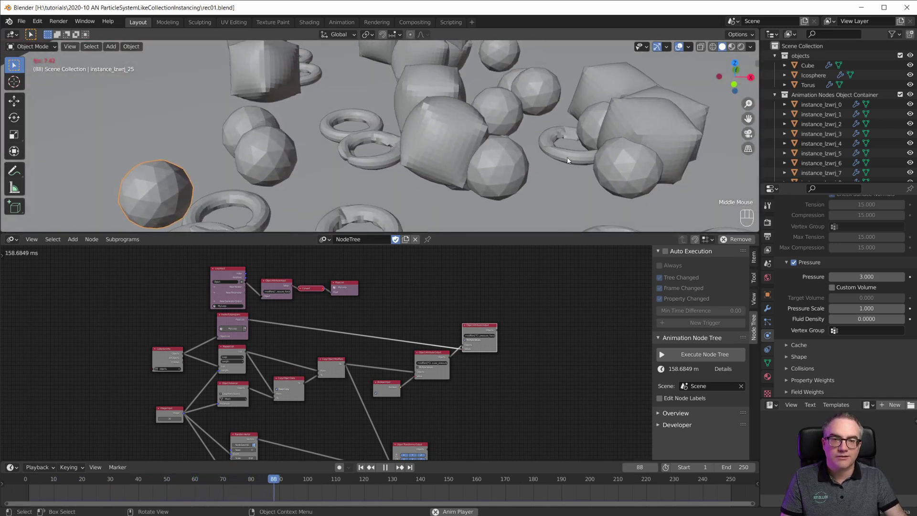
pyautogui.scroll(-4, 567, 158)
pyautogui.scroll(3, 587, 134)
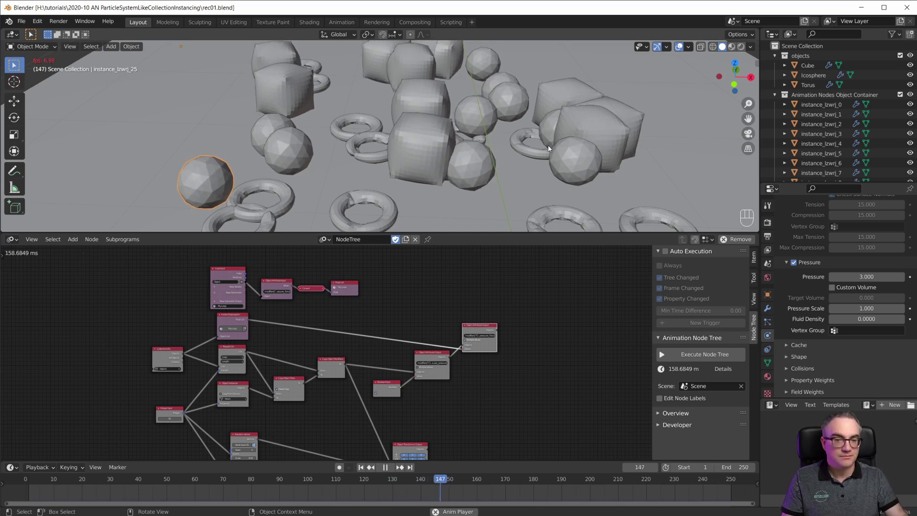
pyautogui.press('space')
# Step: Return the timeline to frame 1 and frame all the instances above the plane in the 3D viewport
pyautogui.scroll(4, 461, 383)
pyautogui.moveTo(461, 383)
pyautogui.mouseDown(button='middle')
pyautogui.moveTo(463, 350)
pyautogui.moveTo(463, 370)
pyautogui.mouseUp(button='middle')
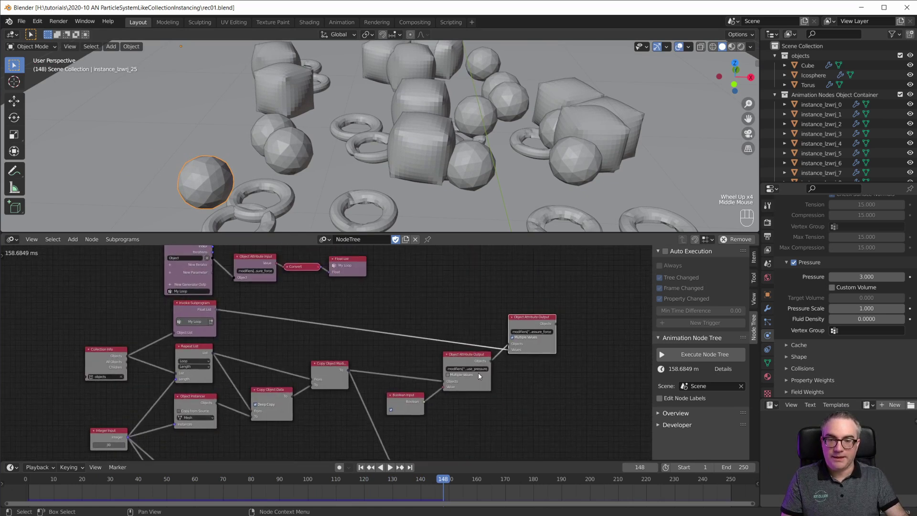
pyautogui.hotkey('shift', 'Left')
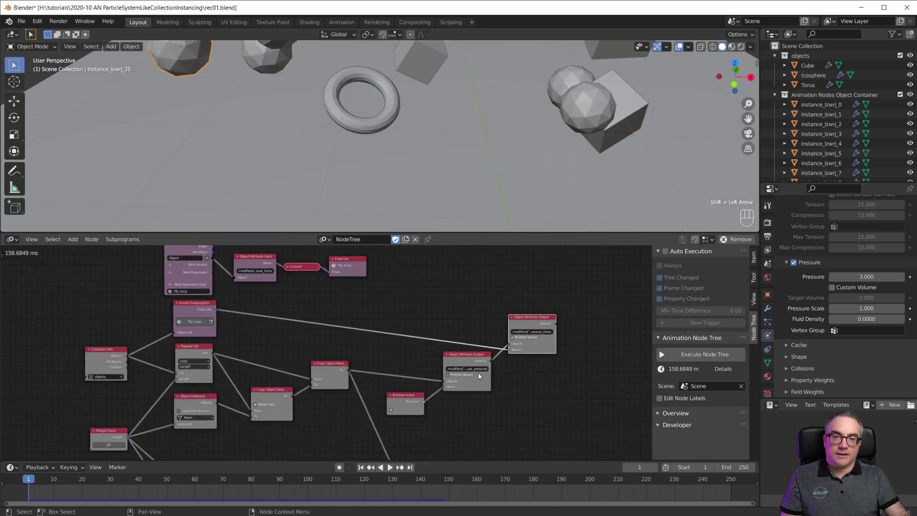
pyautogui.moveTo(516, 234); pyautogui.dragTo(513, 215)
pyautogui.scroll(-3, 501, 150)
pyautogui.keyDown('shift'); pyautogui.moveTo(501, 151); pyautogui.dragTo(472, 185, button='middle'); pyautogui.keyUp('shift')
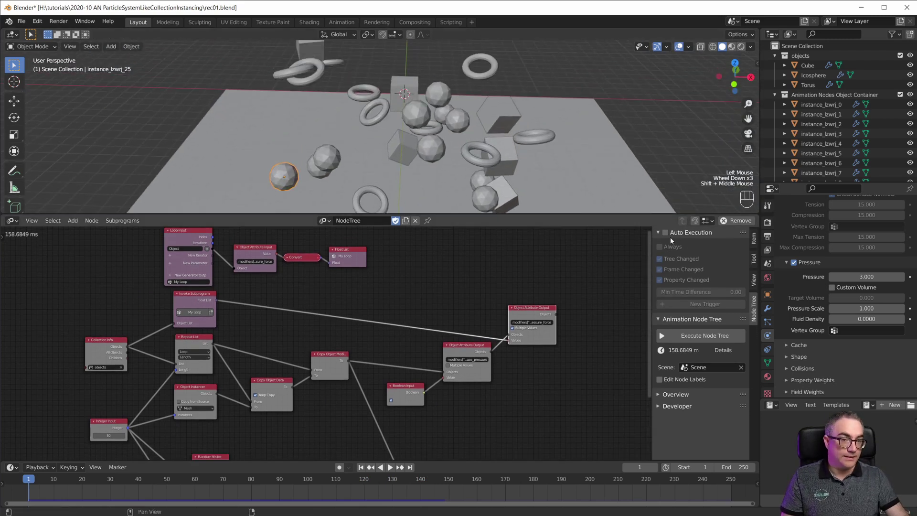
# Step: Rename the node tree to Scene Setup
pyautogui.scroll(3, 480, 403)
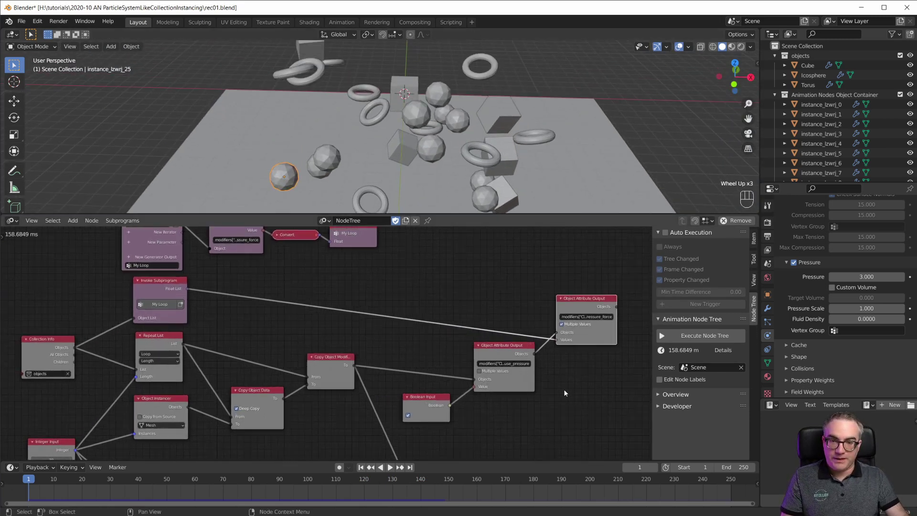
pyautogui.moveTo(563, 389); pyautogui.dragTo(280, 379, button='middle')
pyautogui.click(311, 294)
pyautogui.scroll(-4, 268, 320)
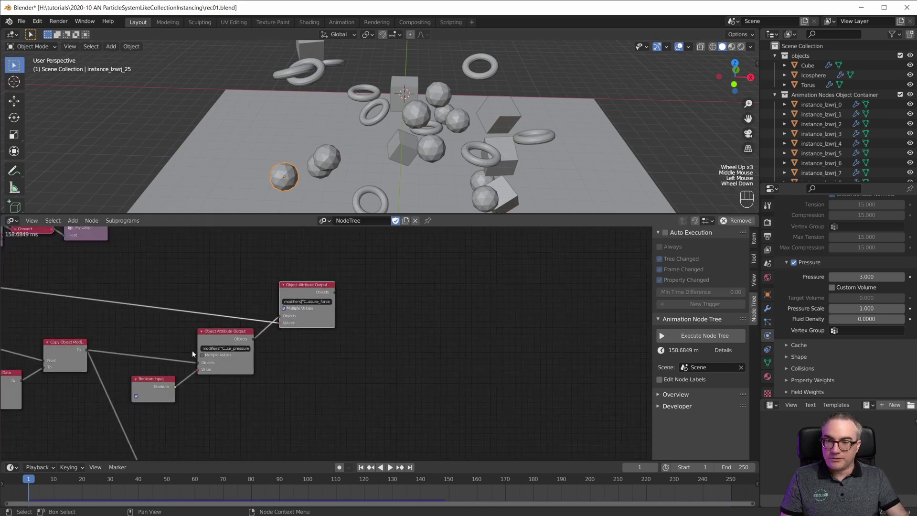
pyautogui.scroll(6, 387, 291)
pyautogui.scroll(1, 405, 273)
pyautogui.moveTo(390, 283); pyautogui.dragTo(392, 330, button='middle')
pyautogui.moveTo(334, 328); pyautogui.dragTo(447, 358)
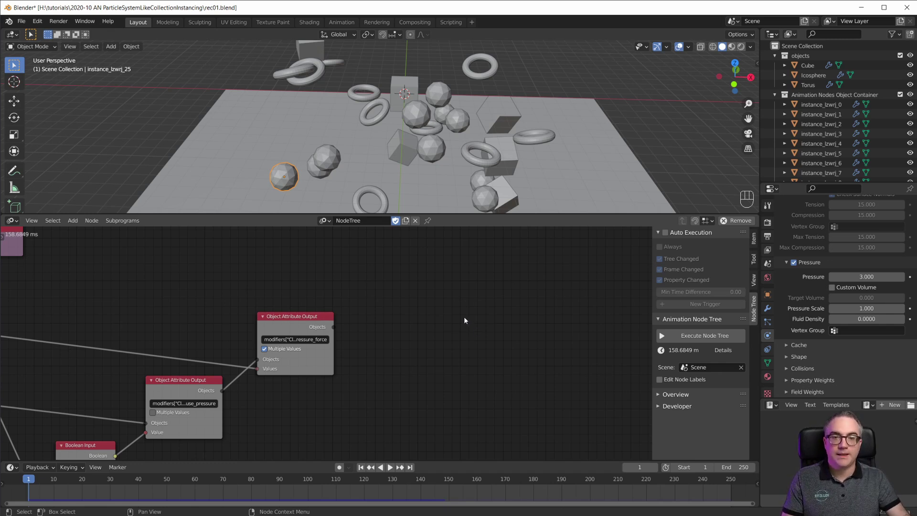
pyautogui.click(365, 222)
pyautogui.write('Sc')
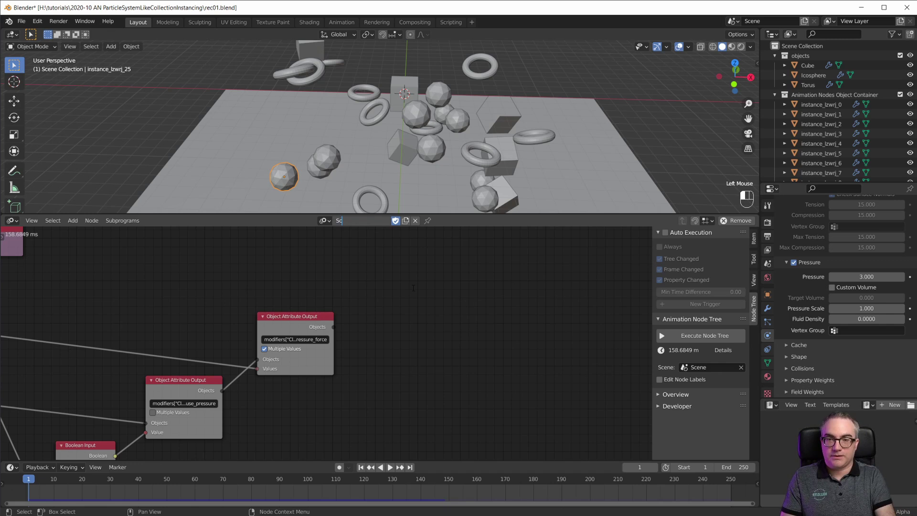
pyautogui.write('ene Setup')
pyautogui.press('Return')
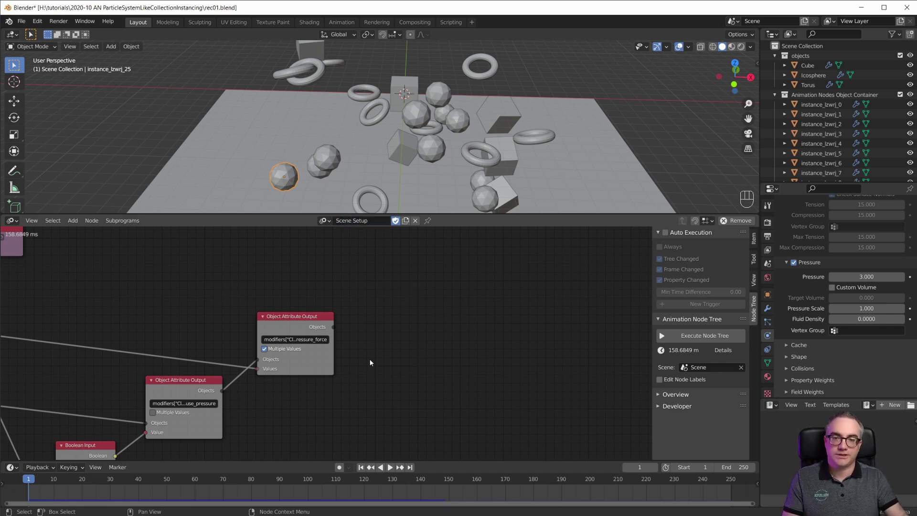
# Step: Return the timeline to frame 1, execute the Scene Setup node tree, and show the whole cloud of instances
pyautogui.scroll(-3, 363, 359)
pyautogui.scroll(2, 374, 360)
pyautogui.hotkey('shift', 'Left')
pyautogui.click(702, 336)
pyautogui.scroll(-2, 491, 143)
pyautogui.scroll(-2, 491, 139)
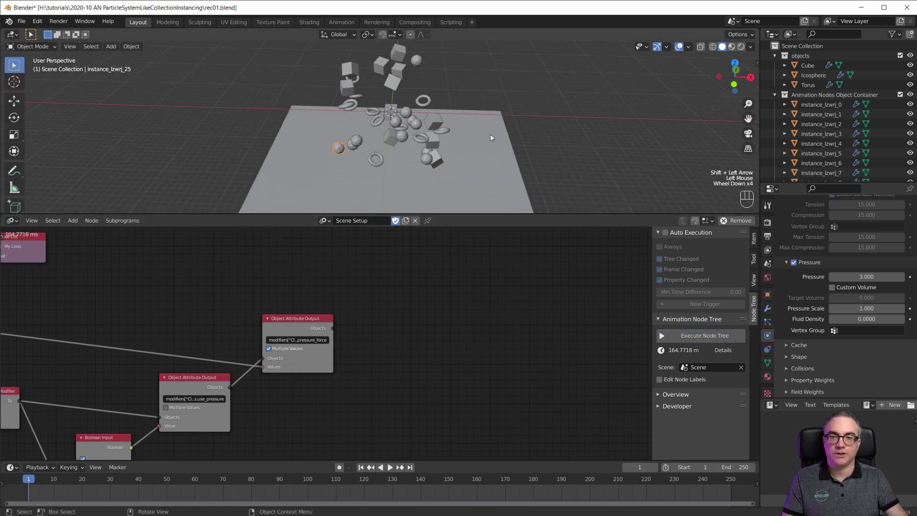
# Step: Set the Integer Input that controls the number of instances to 35 and execute the node tree
pyautogui.moveTo(490, 134); pyautogui.dragTo(466, 116, button='middle')
pyautogui.moveTo(300, 254); pyautogui.dragTo(612, 458, button='middle')
pyautogui.moveTo(392, 311); pyautogui.dragTo(409, 272, button='middle')
pyautogui.click(74, 413)
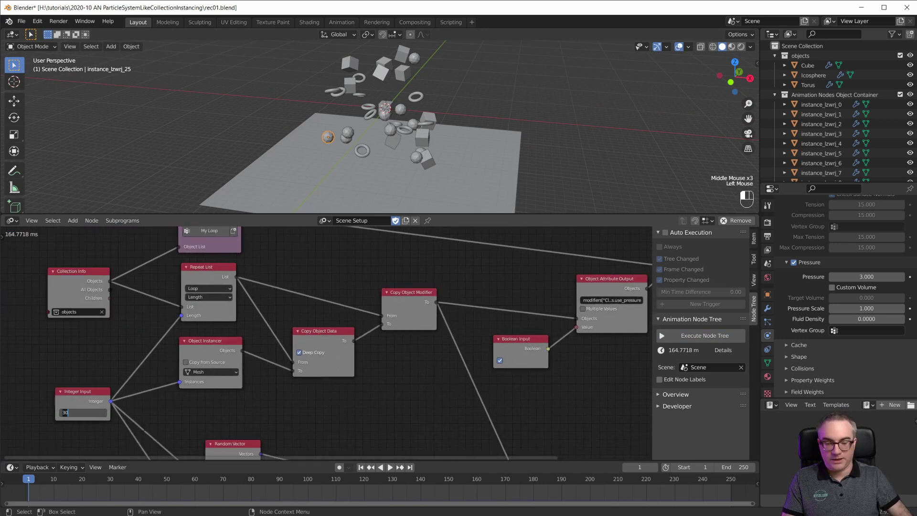
pyautogui.click(689, 338)
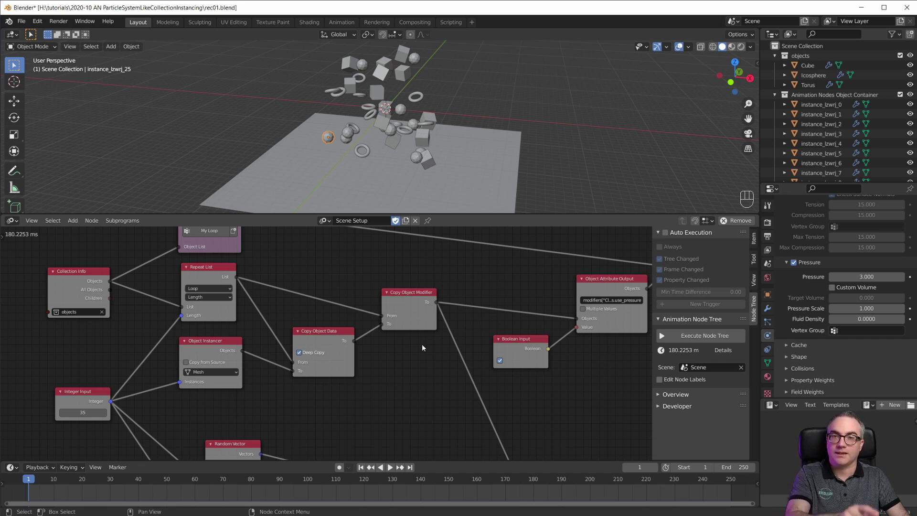
# Step: Examine the Scene Setup node network, from the My Loop subprogram down to the instancing and attribute output nodes
pyautogui.scroll(-6, 416, 329)
pyautogui.moveTo(408, 317); pyautogui.dragTo(389, 377, button='middle')
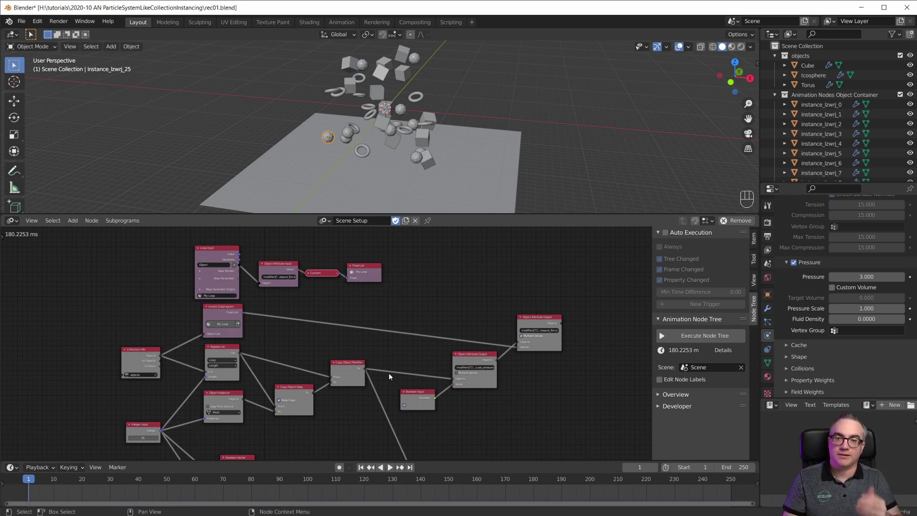
pyautogui.scroll(4, 414, 257)
pyautogui.scroll(-3, 428, 291)
pyautogui.moveTo(429, 291); pyautogui.dragTo(431, 377, button='middle')
pyautogui.scroll(4, 429, 287)
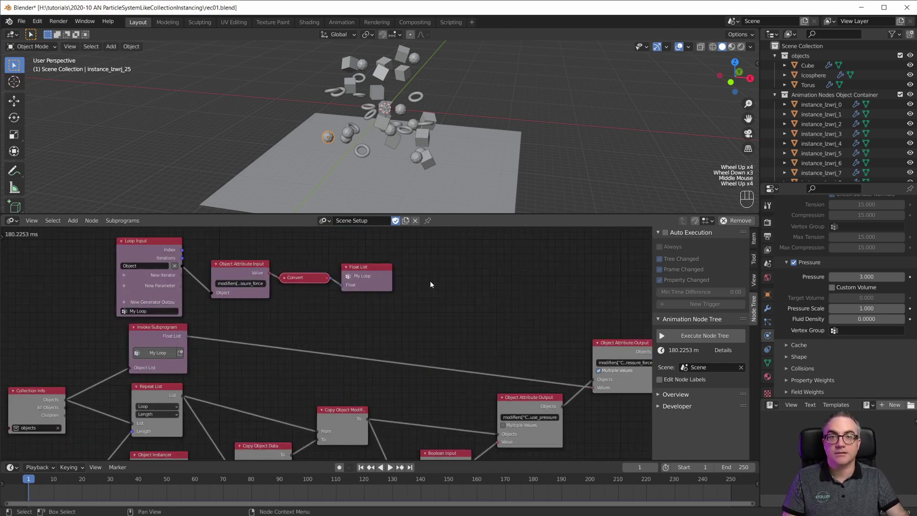
pyautogui.moveTo(430, 282); pyautogui.dragTo(432, 299, button='middle')
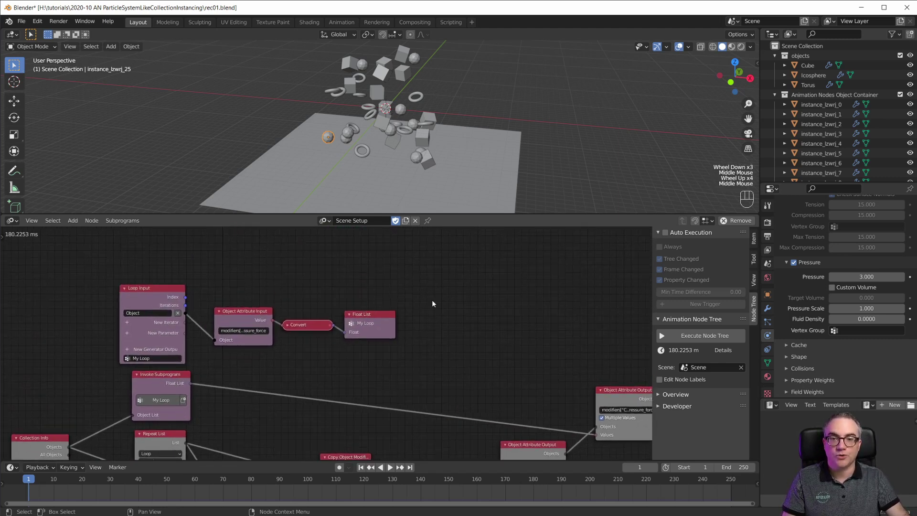
# Step: Create a new, empty Animation Nodes tree separate from Scene Setup
pyautogui.click(406, 221)
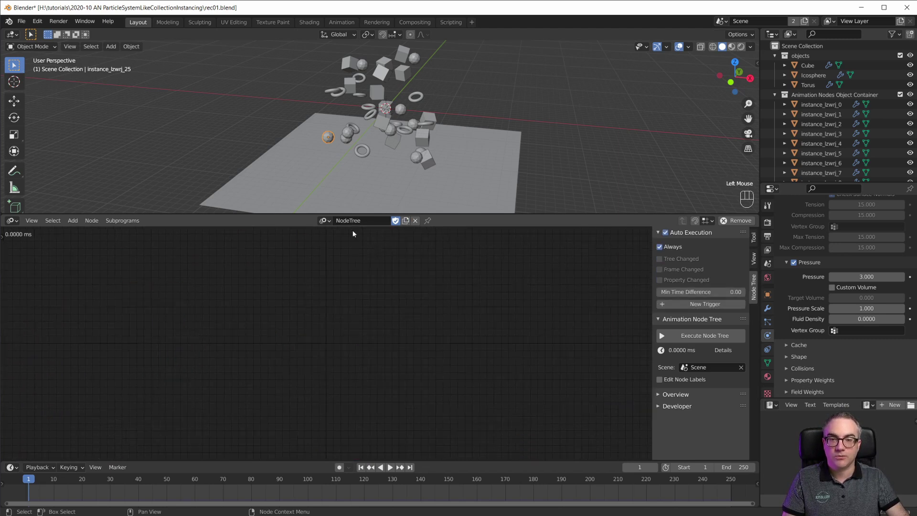
pyautogui.click(361, 315)
pyautogui.moveTo(328, 293); pyautogui.dragTo(329, 303, button='middle')
pyautogui.scroll(3, 301, 322)
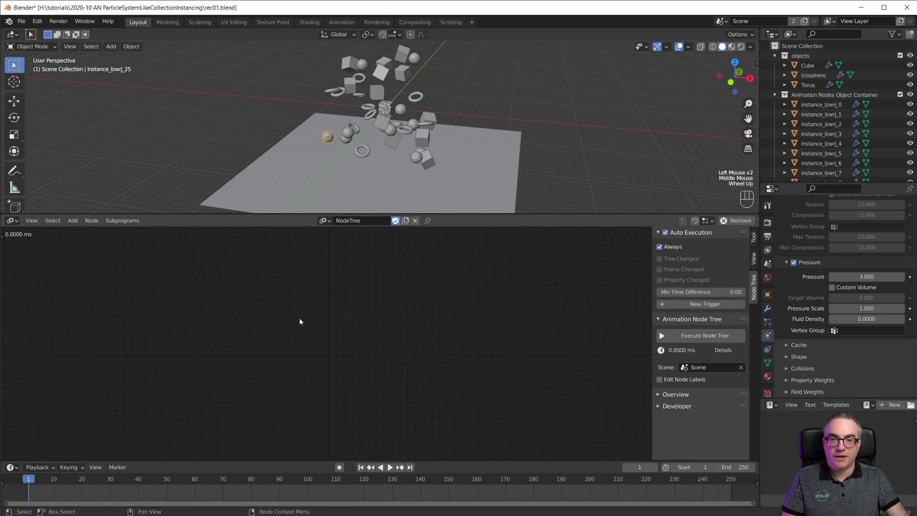
pyautogui.scroll(3, 383, 132)
pyautogui.scroll(-1, 405, 133)
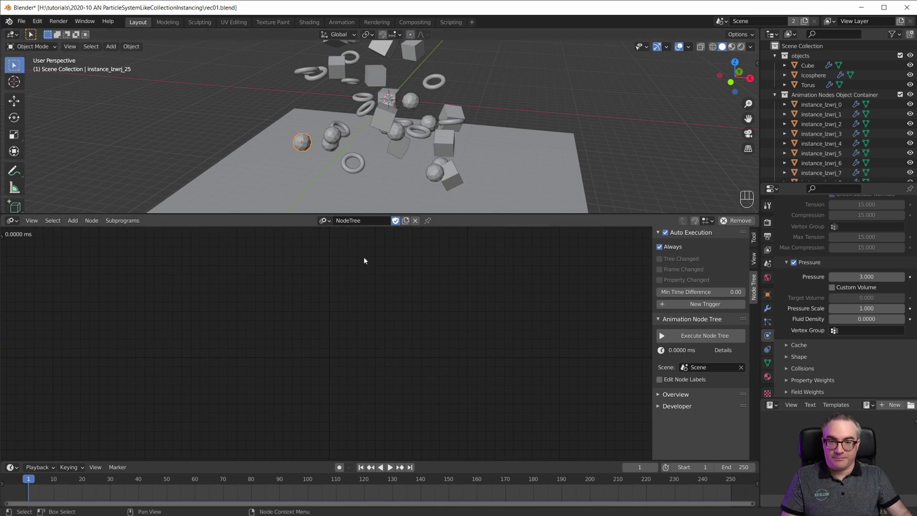
# Step: Turn off Always in the new tree's auto execution, and enable Tree Changed, Frame Changed and Property Changed
pyautogui.hotkey('shift', 'a')
pyautogui.moveTo(303, 305)
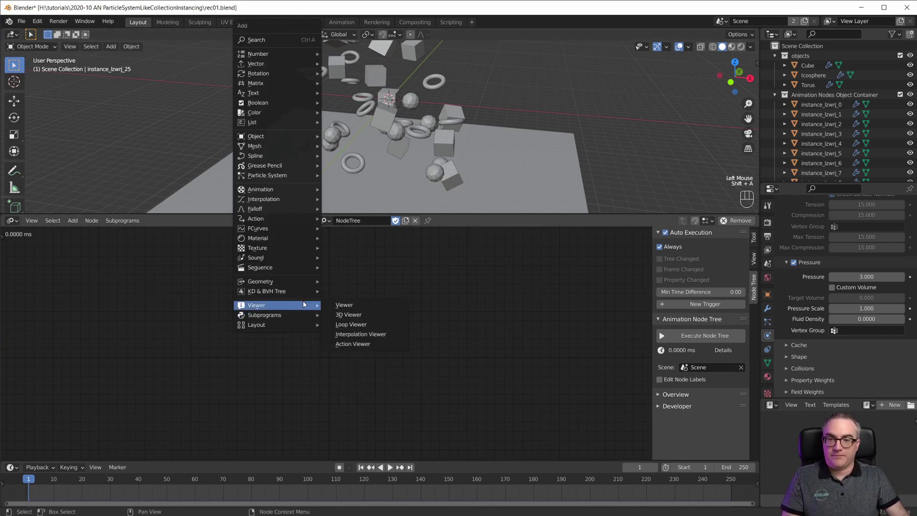
pyautogui.click(660, 246)
pyautogui.moveTo(660, 259); pyautogui.dragTo(660, 280)
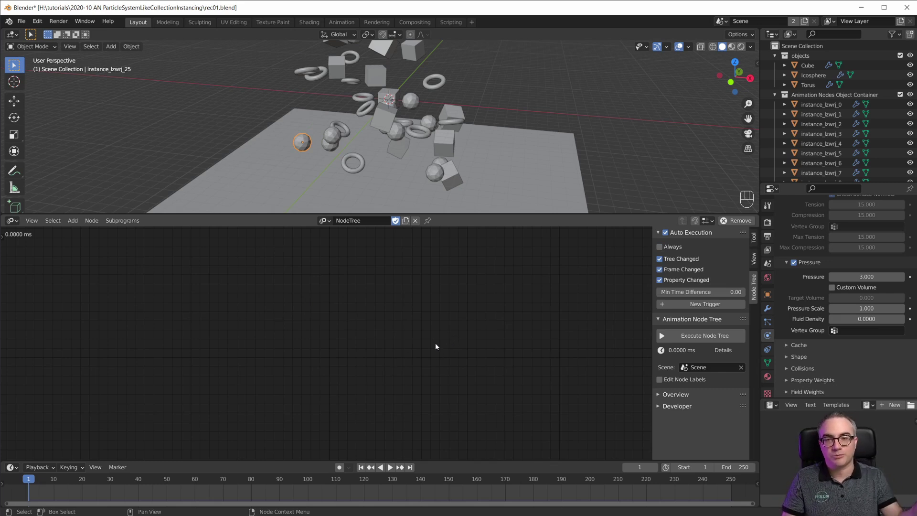
# Step: Add a Collection Info node and assign it the Animation Nodes Object Container collection
pyautogui.hotkey('shift', 'a')
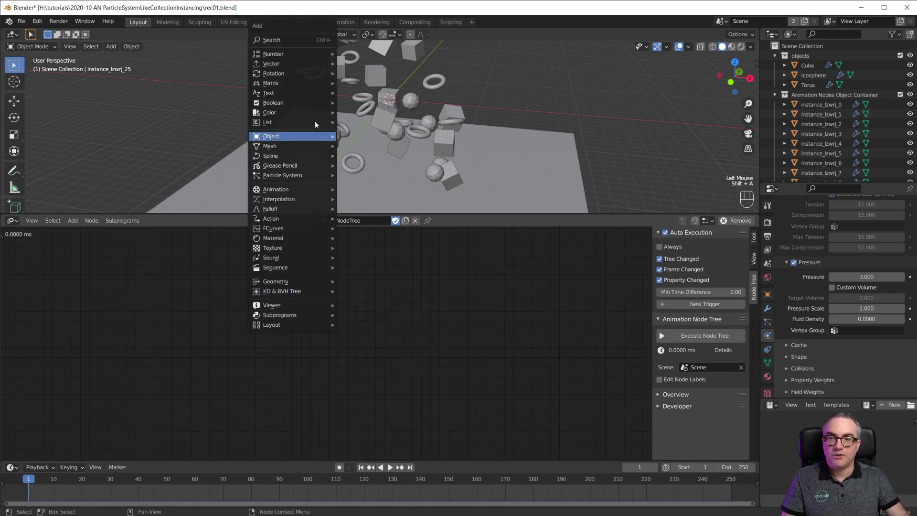
pyautogui.moveTo(304, 136)
pyautogui.moveTo(374, 167)
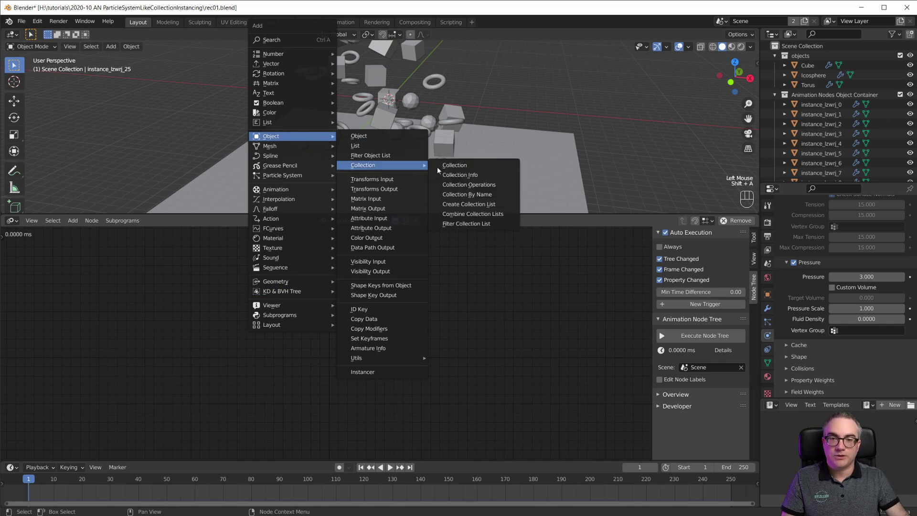
pyautogui.click(504, 175)
pyautogui.click(318, 318)
pyautogui.scroll(4, 318, 318)
pyautogui.scroll(1, 318, 317)
pyautogui.click(268, 352)
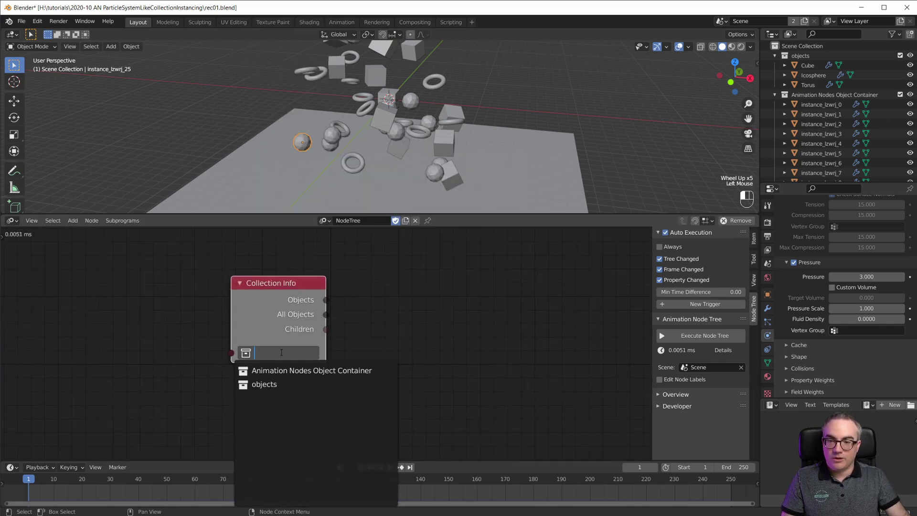
pyautogui.click(333, 371)
# Step: Collapse the Animation Nodes Object Container collection in the outliner
pyautogui.scroll(-10, 825, 101)
pyautogui.scroll(1, 828, 104)
pyautogui.scroll(8, 827, 96)
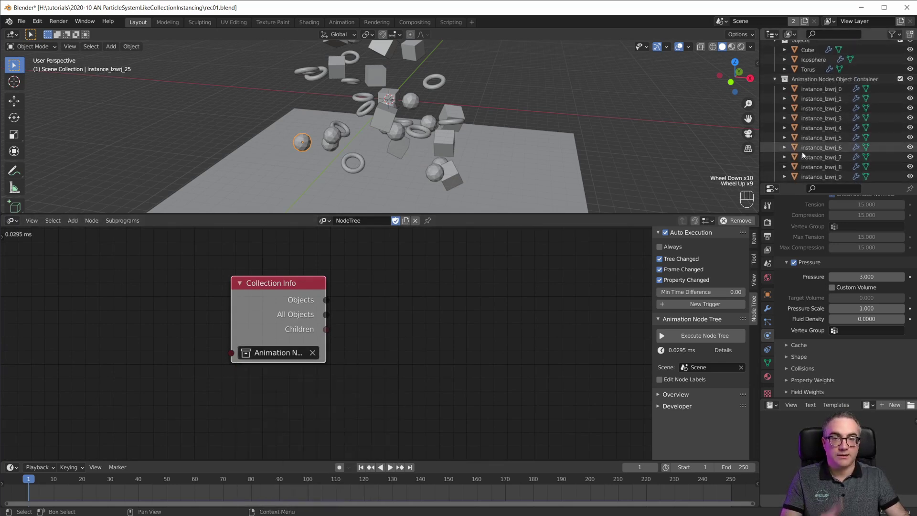
pyautogui.click(774, 79)
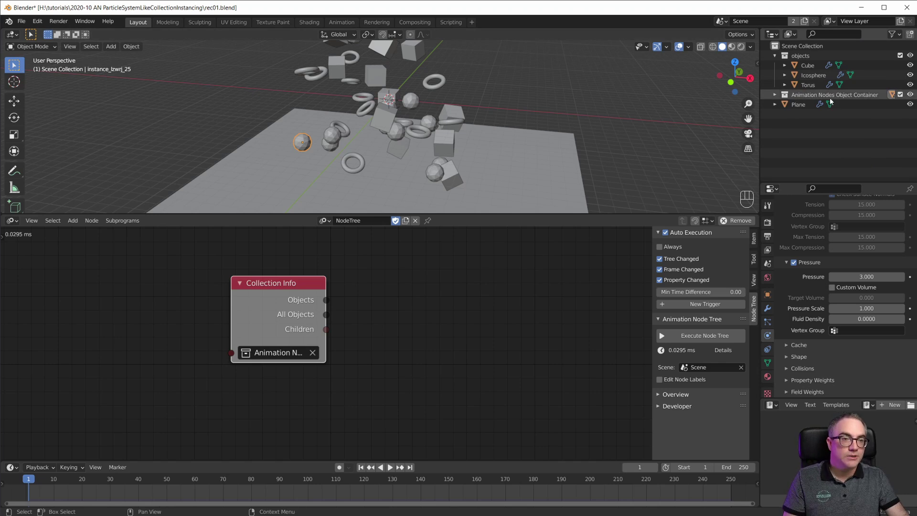
# Step: Add an Object Attribute Output node and feed it the Objects list from Collection Info
pyautogui.scroll(3, 329, 363)
pyautogui.moveTo(371, 311); pyautogui.dragTo(189, 319, button='middle')
pyautogui.scroll(-4, 256, 338)
pyautogui.scroll(-3, 257, 338)
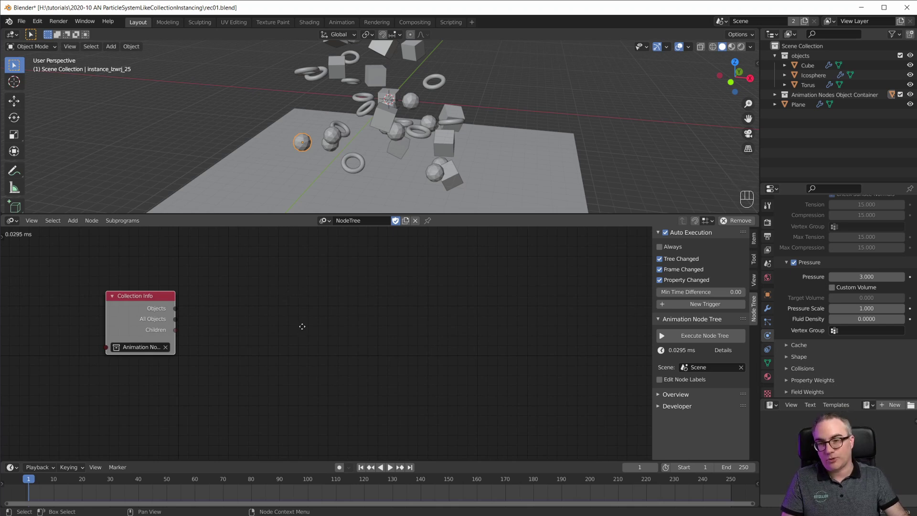
pyautogui.moveTo(302, 326); pyautogui.dragTo(304, 299, button='middle')
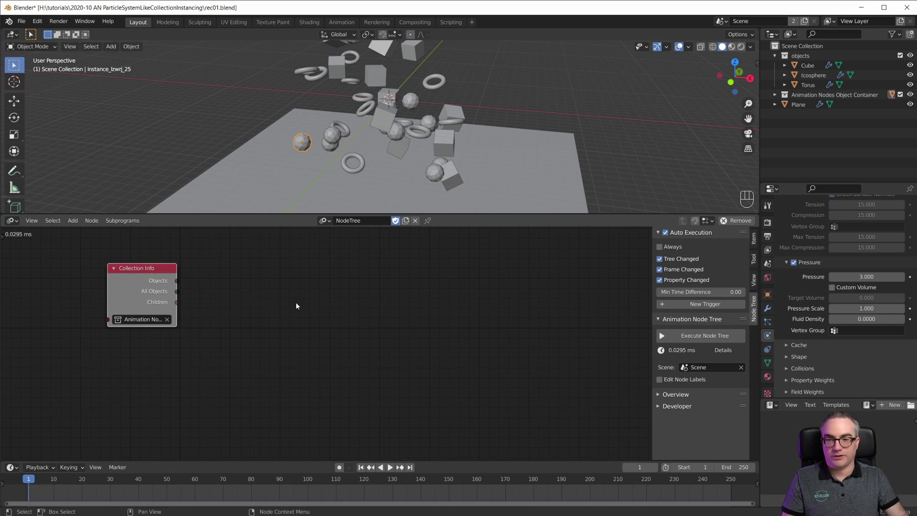
pyautogui.hotkey('shift', 'a')
pyautogui.moveTo(293, 285)
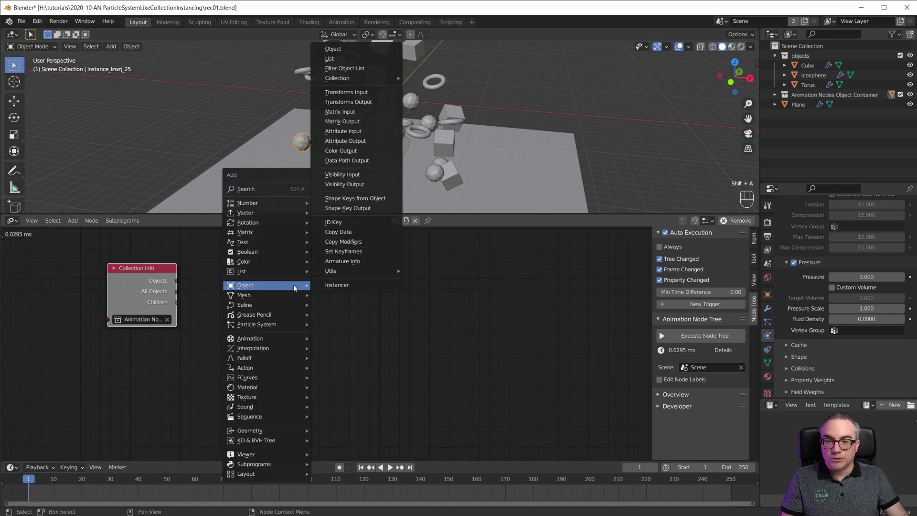
pyautogui.click(378, 141)
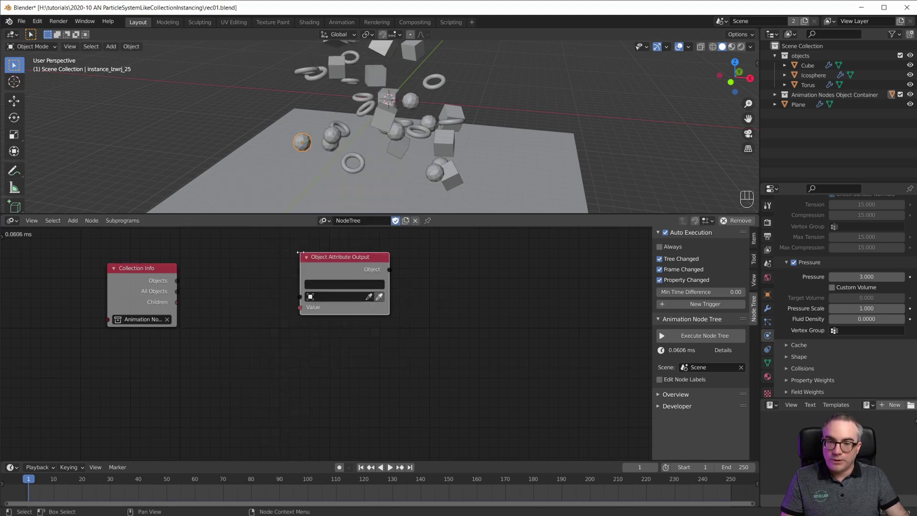
pyautogui.scroll(3, 294, 322)
pyautogui.middleClick(309, 352)
pyautogui.click(271, 395)
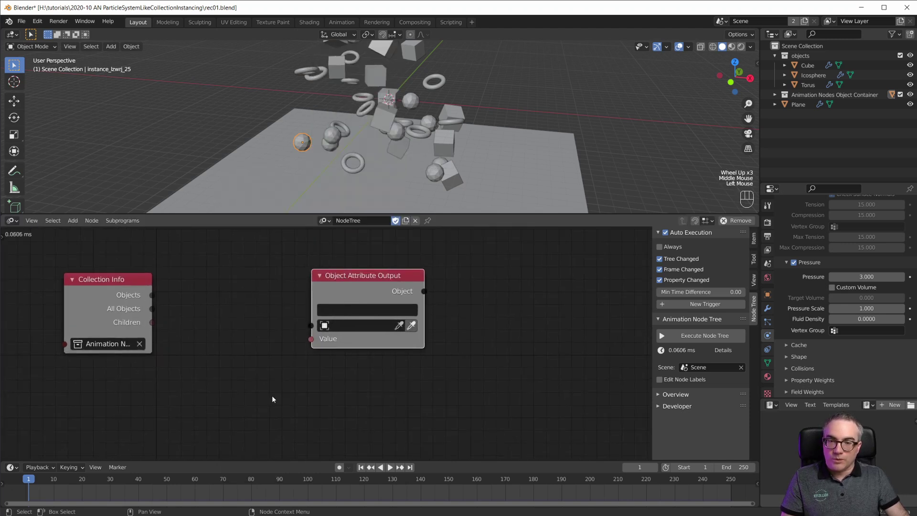
pyautogui.moveTo(149, 297); pyautogui.dragTo(311, 326)
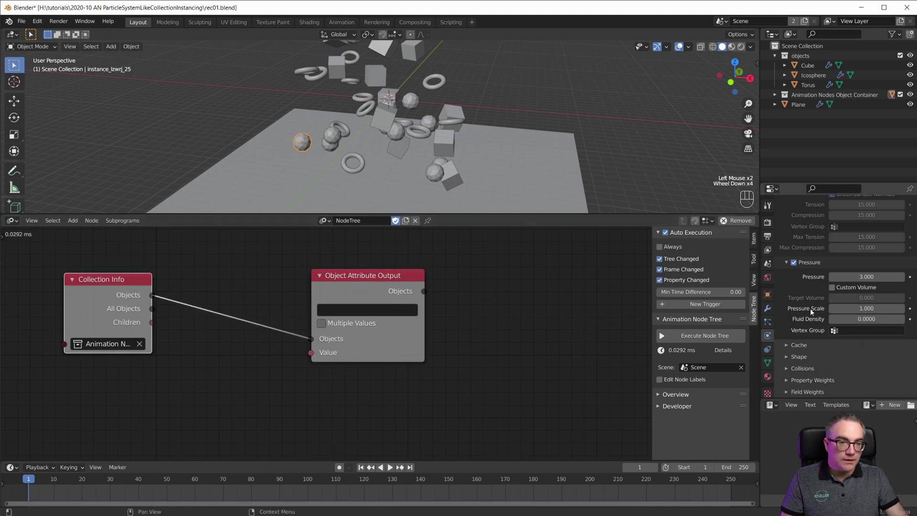
# Step: Copy the data path of the cloth's Pressure value and paste it as the Object Attribute Output node's attribute
pyautogui.rightClick(869, 277)
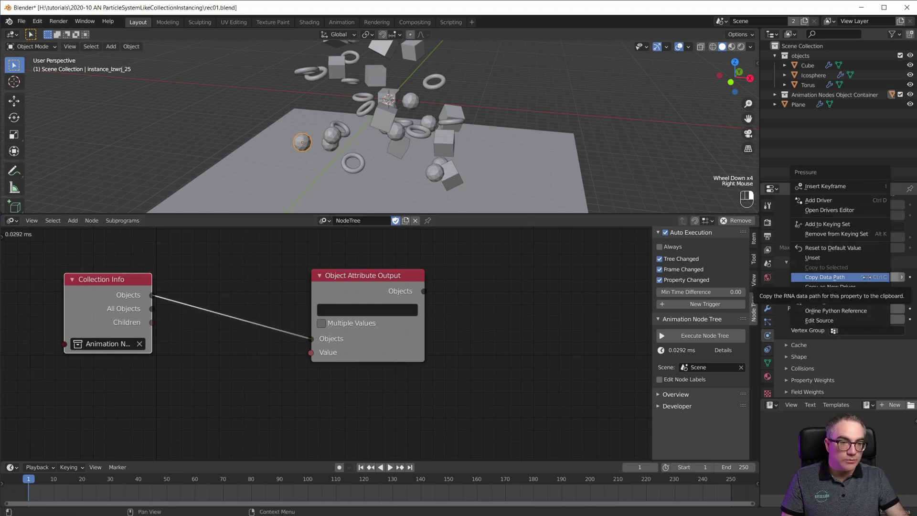
pyautogui.click(821, 268)
pyautogui.click(368, 310)
pyautogui.hotkey('ctrl', 'v')
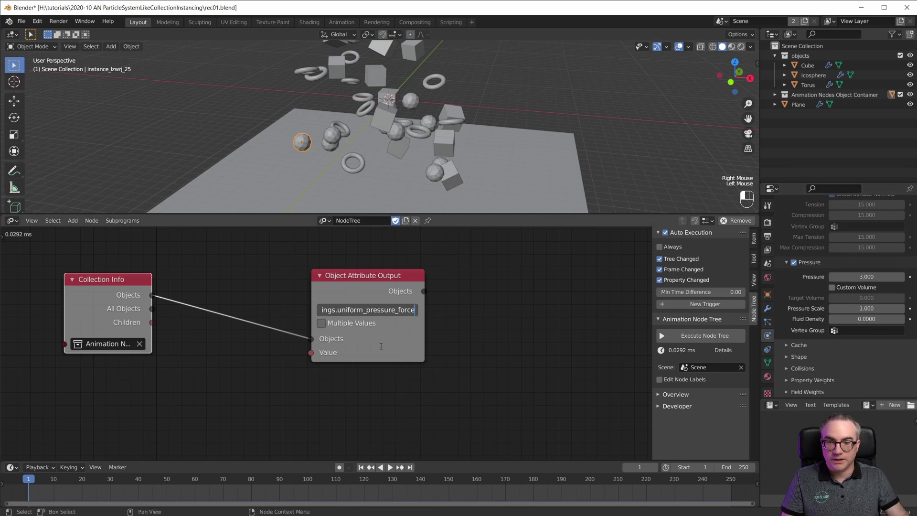
pyautogui.moveTo(349, 369); pyautogui.dragTo(350, 340, button='middle')
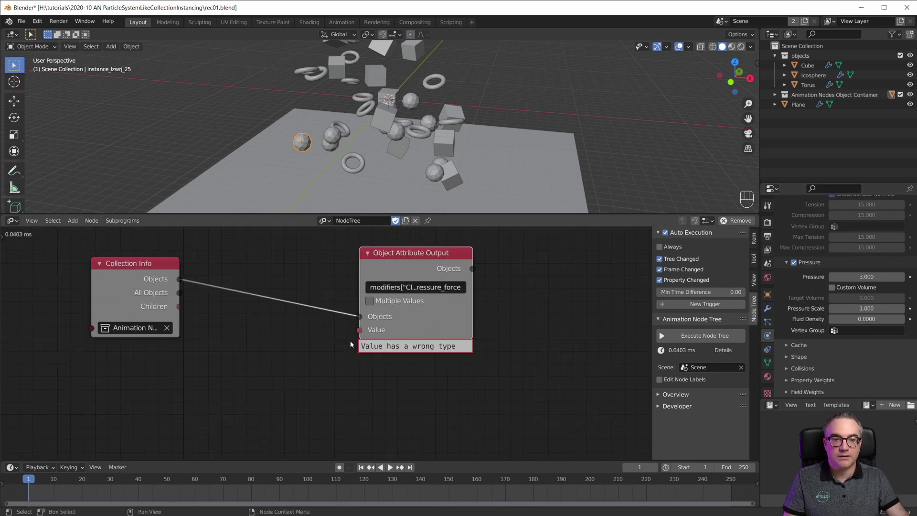
# Step: Replace the Object Attribute Output node's attribute with the Pressure checkbox's data path, modifiers["Cloth"].settings.use_pressure
pyautogui.rightClick(801, 268)
pyautogui.click(796, 264)
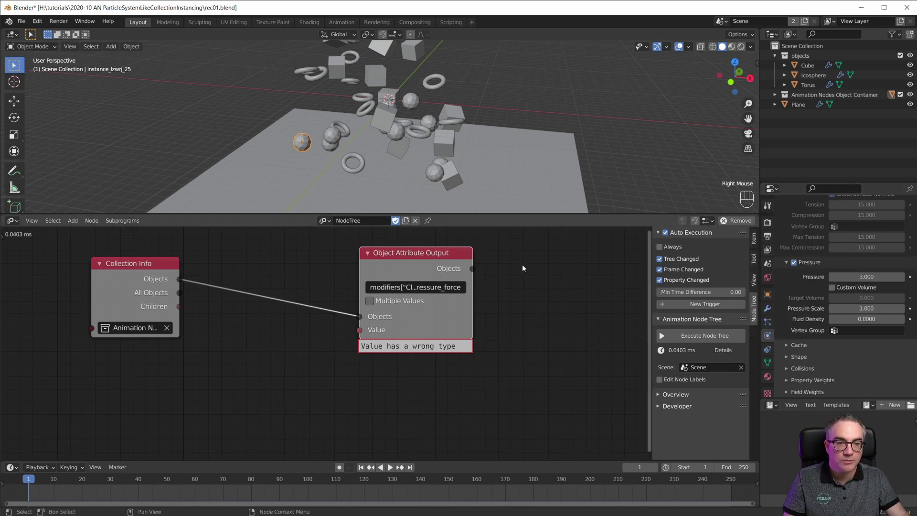
pyautogui.click(456, 286)
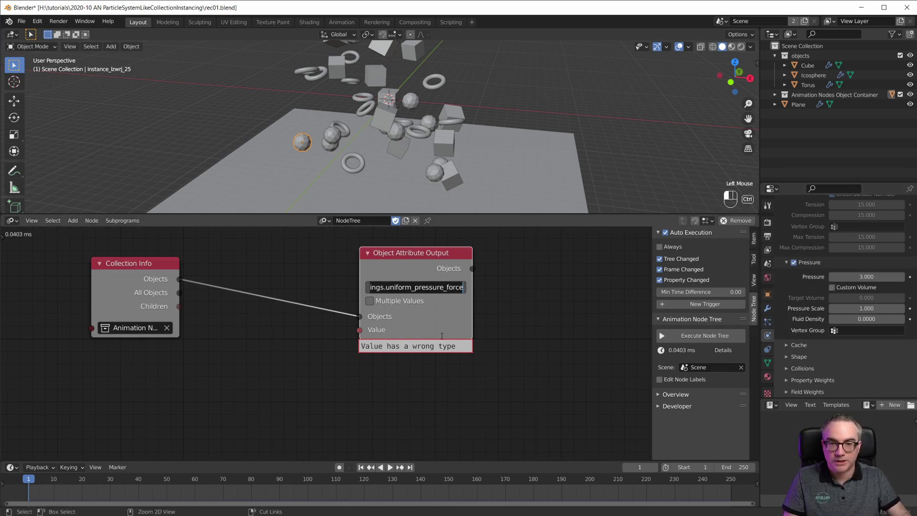
pyautogui.write('modifiers["Cloth"].settings.use_pressure')
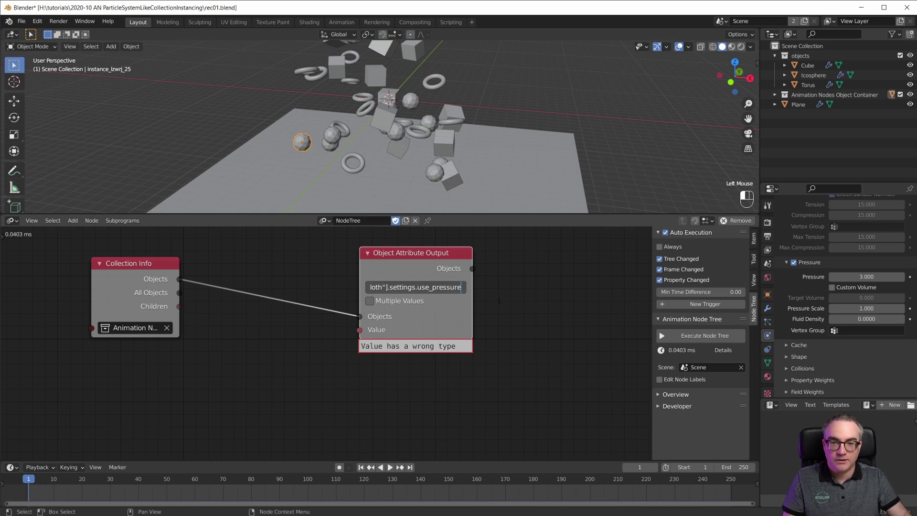
pyautogui.click(500, 301)
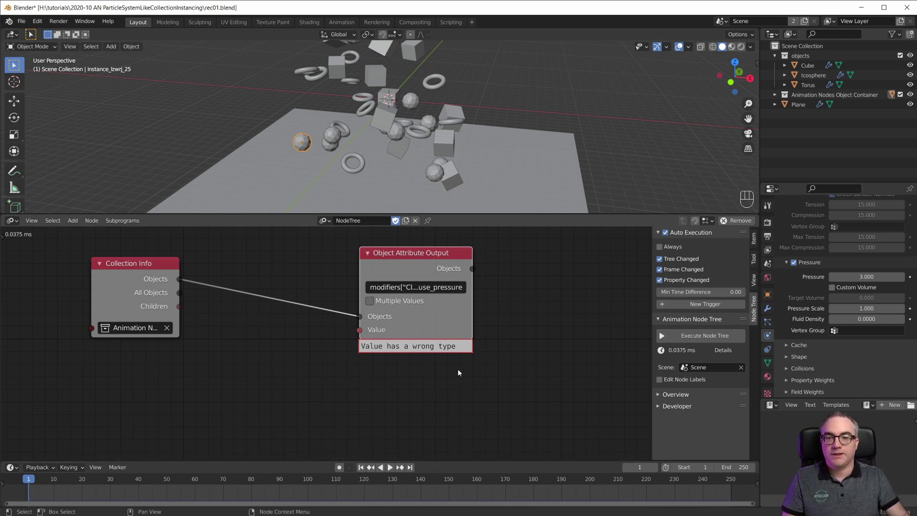
# Step: Add a Compare node below the link between Collection Info and Object Attribute Output, keeping its A = B type
pyautogui.moveTo(311, 396); pyautogui.dragTo(291, 326, button='middle')
pyautogui.hotkey('shift', 'a')
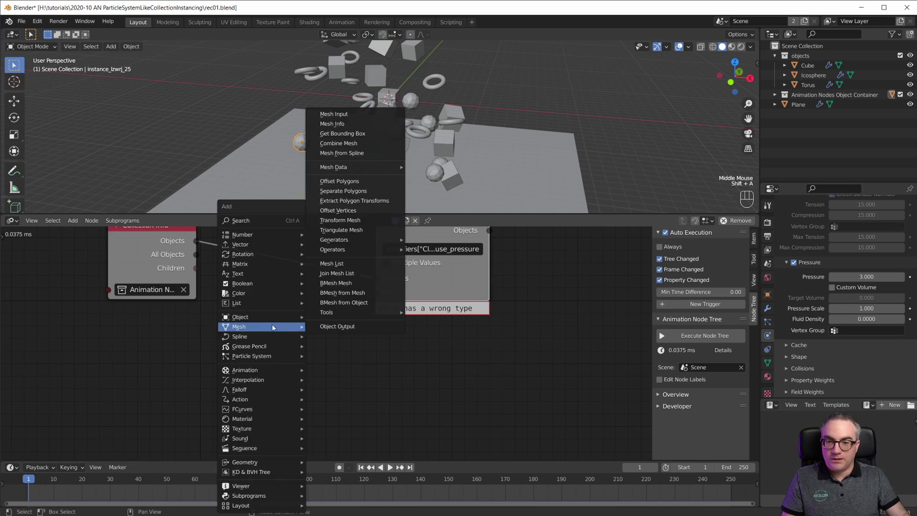
pyautogui.moveTo(287, 284)
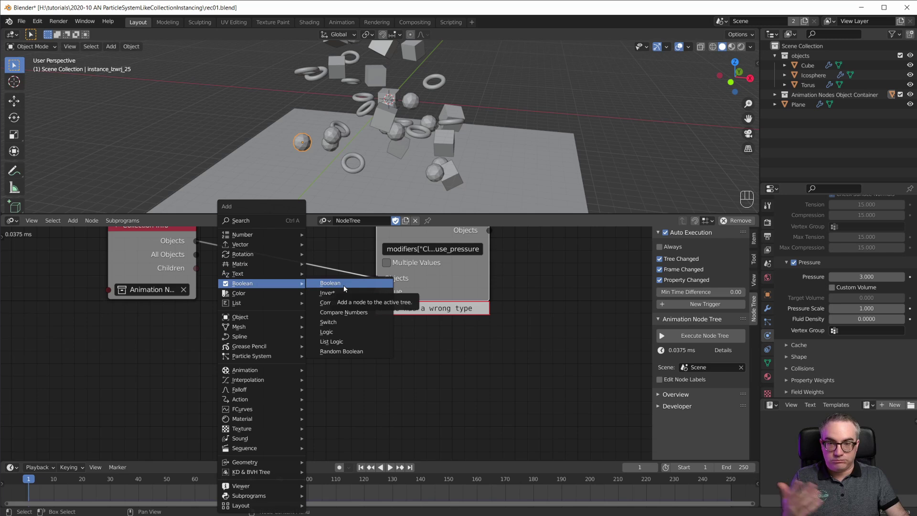
pyautogui.click(335, 302)
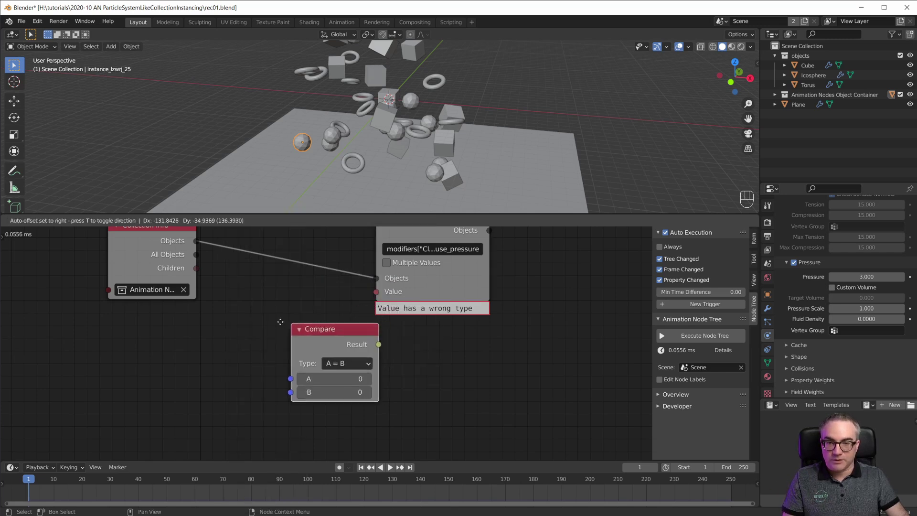
pyautogui.click(318, 354)
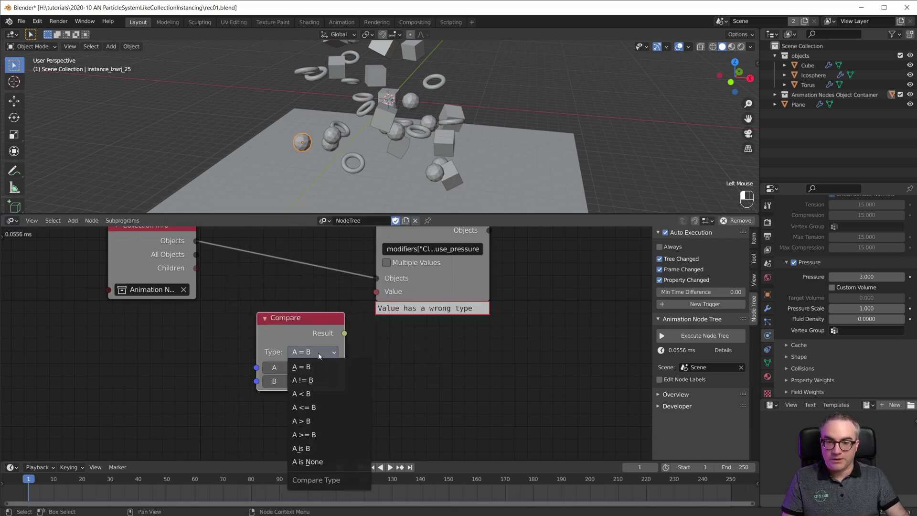
pyautogui.click(132, 380)
# Step: Add a Time Info node beside the Compare node and connect its Frame output to input A
pyautogui.hotkey('shift', 'a')
pyautogui.moveTo(127, 371)
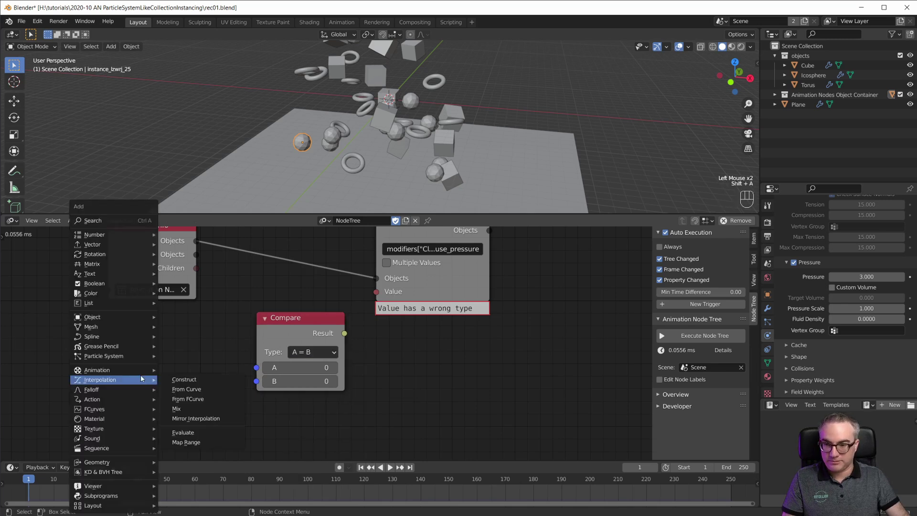
pyautogui.click(184, 224)
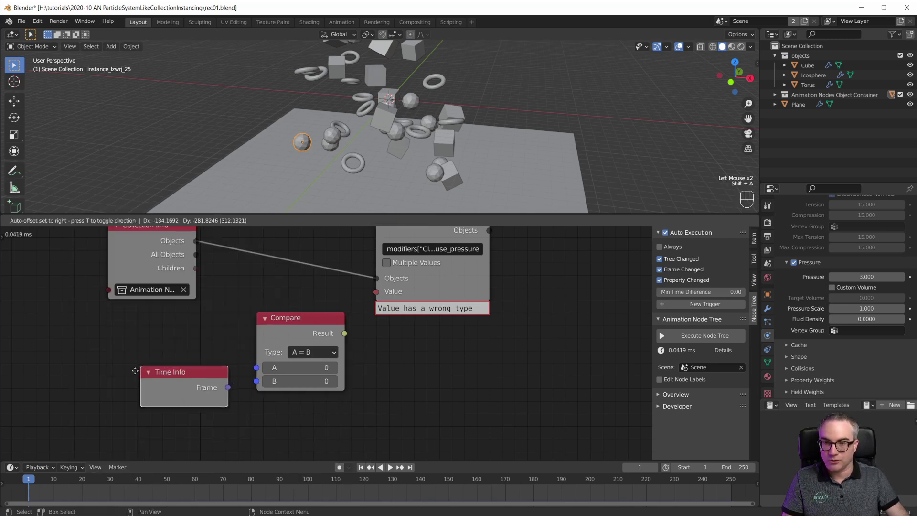
pyautogui.click(240, 392)
pyautogui.moveTo(213, 376); pyautogui.dragTo(256, 367)
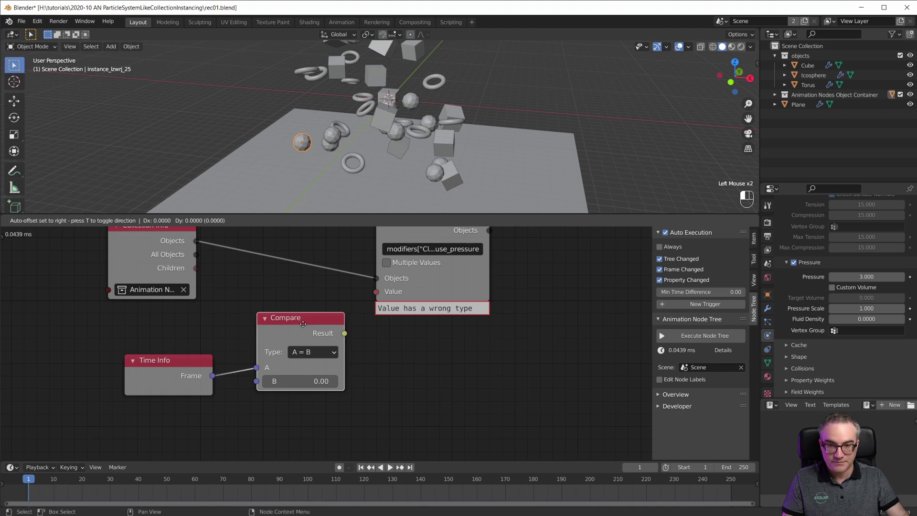
# Step: Set the Compare node to A > B with B at 50 and link its Result to the Object Attribute Output's Value
pyautogui.click(332, 356)
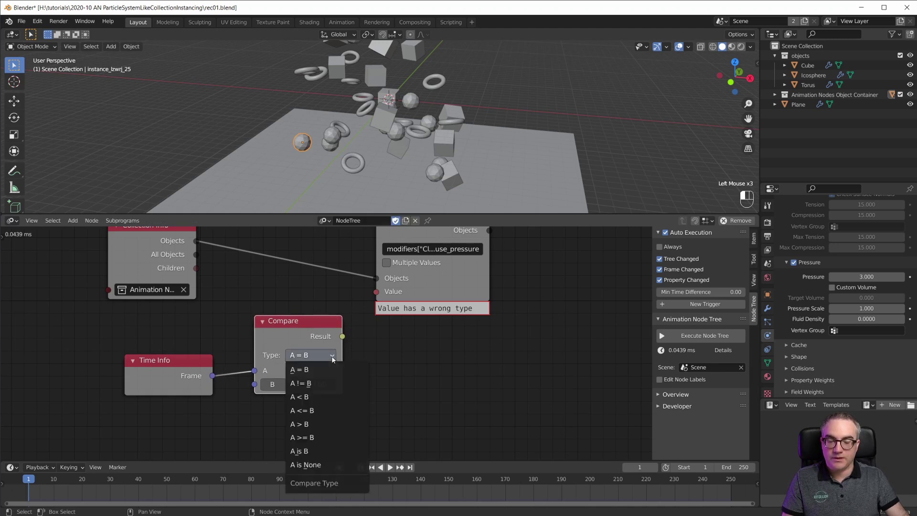
pyautogui.click(320, 424)
pyautogui.click(297, 384)
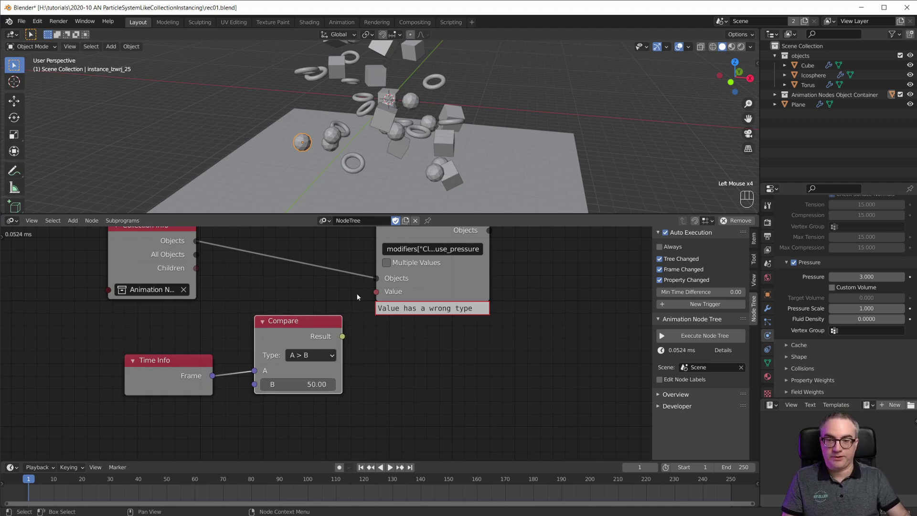
pyautogui.moveTo(342, 337); pyautogui.dragTo(377, 292)
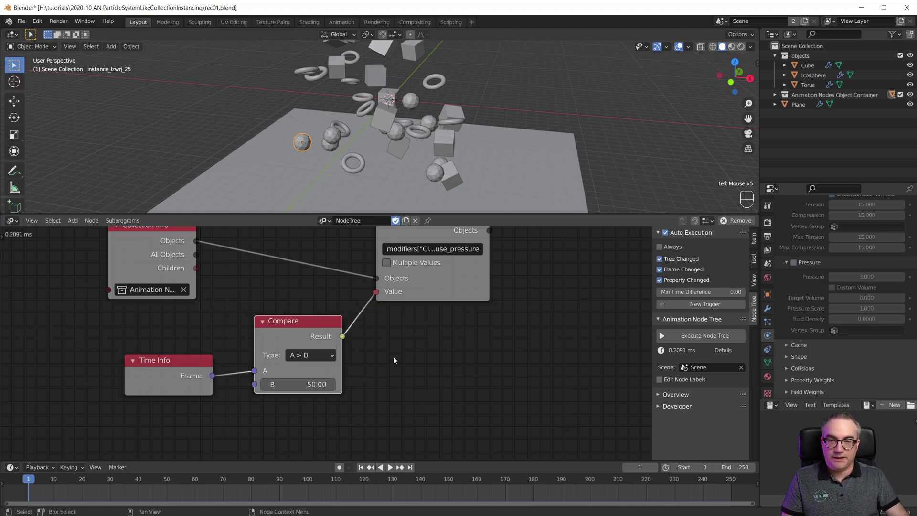
# Step: Change the Compare node's type to A < B
pyautogui.click(334, 359)
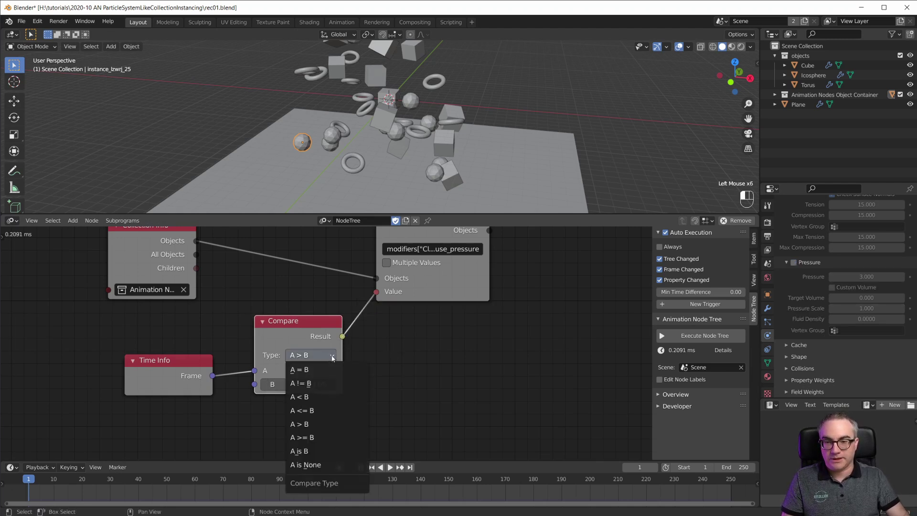
pyautogui.click(322, 398)
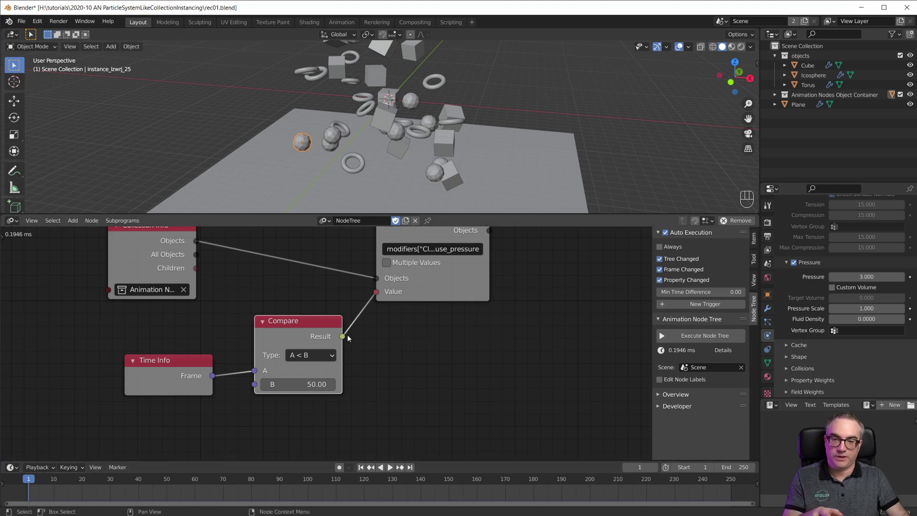
pyautogui.moveTo(432, 320); pyautogui.dragTo(465, 361, button='middle')
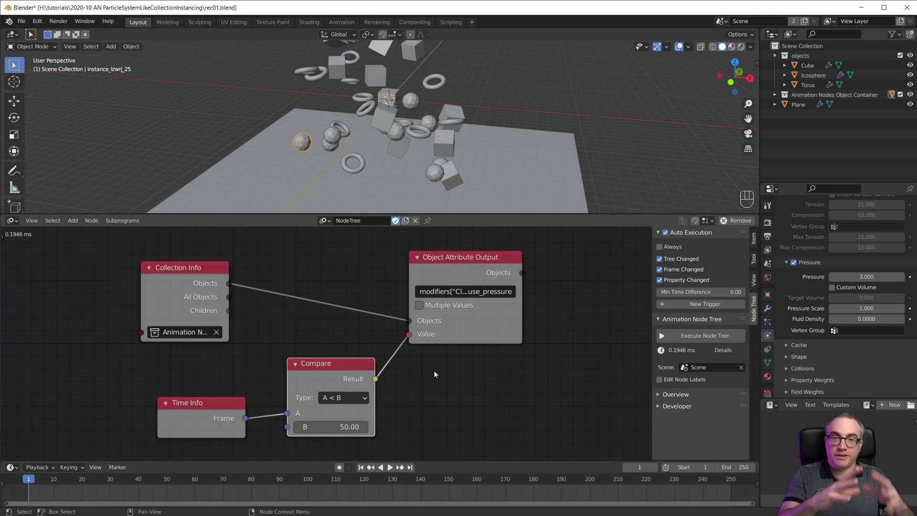
pyautogui.scroll(-2, 463, 364)
pyautogui.scroll(1, 468, 366)
# Step: Save the file and play the simulation from the first frame, watching the instances fall onto the plane past frame 50
pyautogui.hotkey('shift', 'Left')
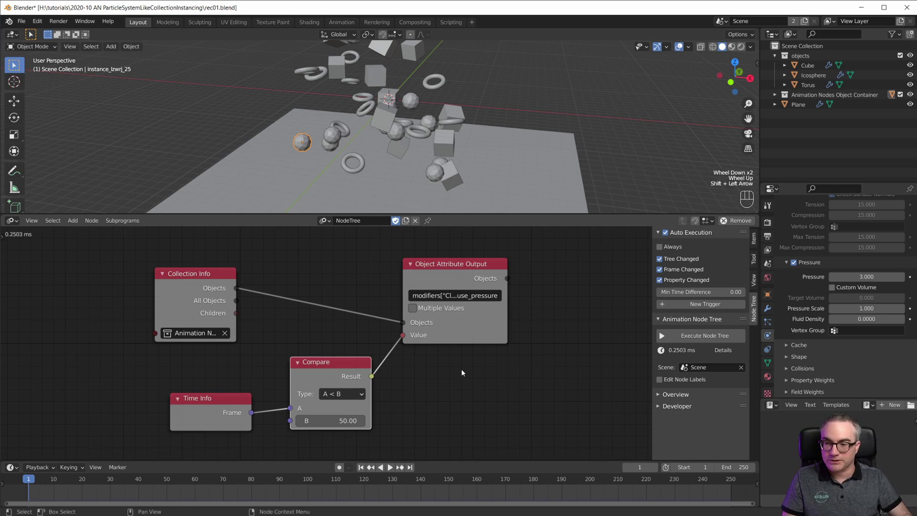
pyautogui.hotkey('ctrl', 's')
pyautogui.press('space')
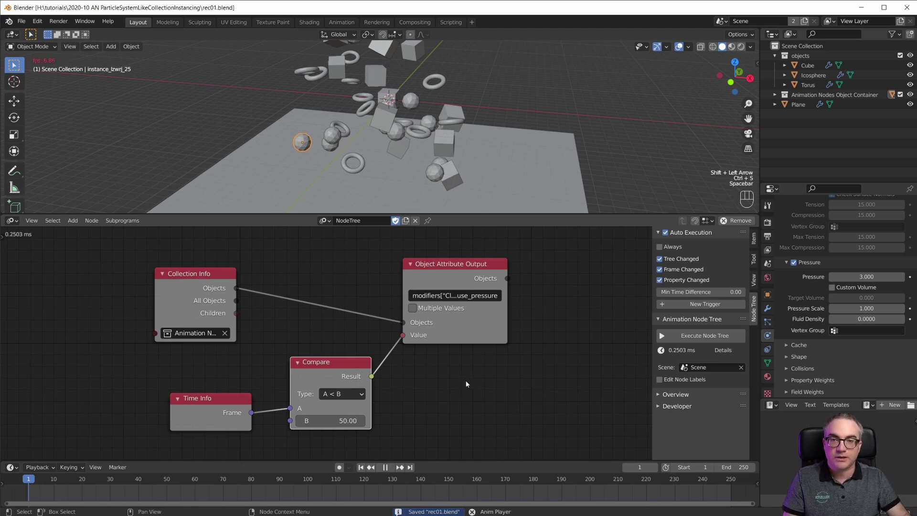
pyautogui.moveTo(463, 170); pyautogui.dragTo(487, 139, button='middle')
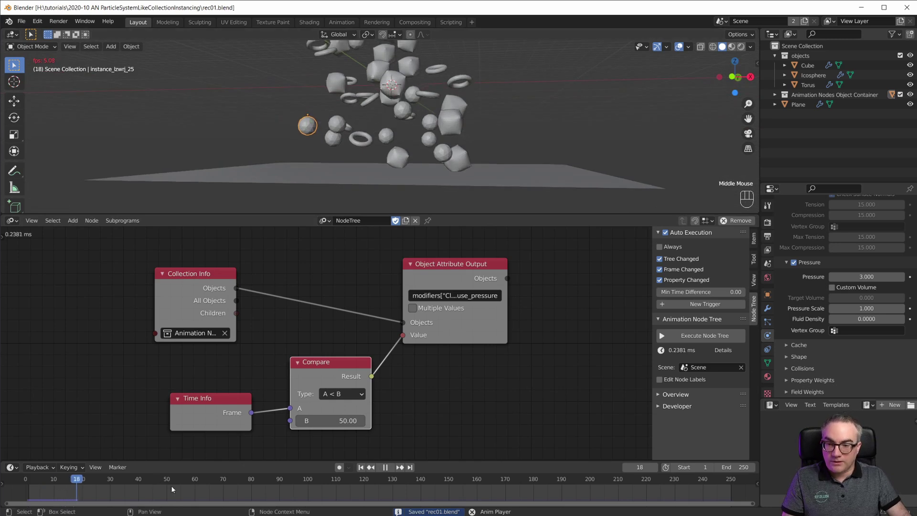
pyautogui.scroll(3, 419, 122)
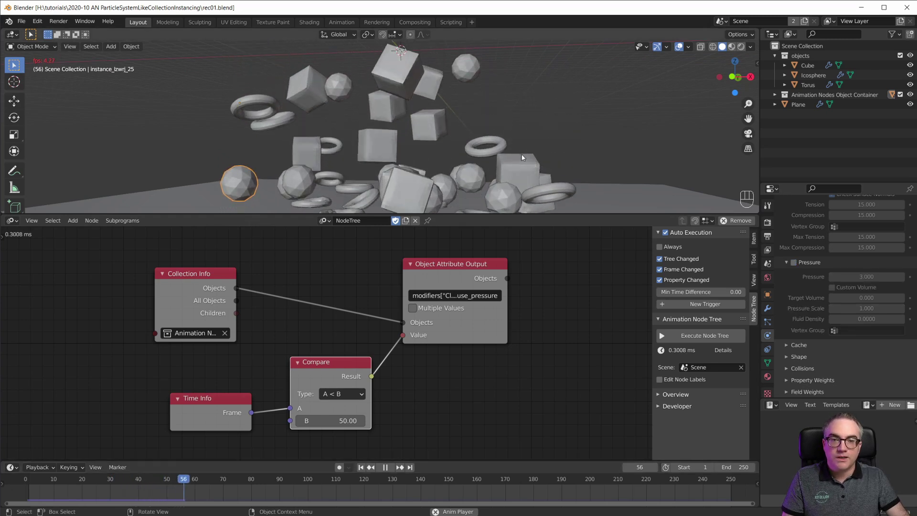
pyautogui.moveTo(524, 154); pyautogui.dragTo(549, 85, button='middle')
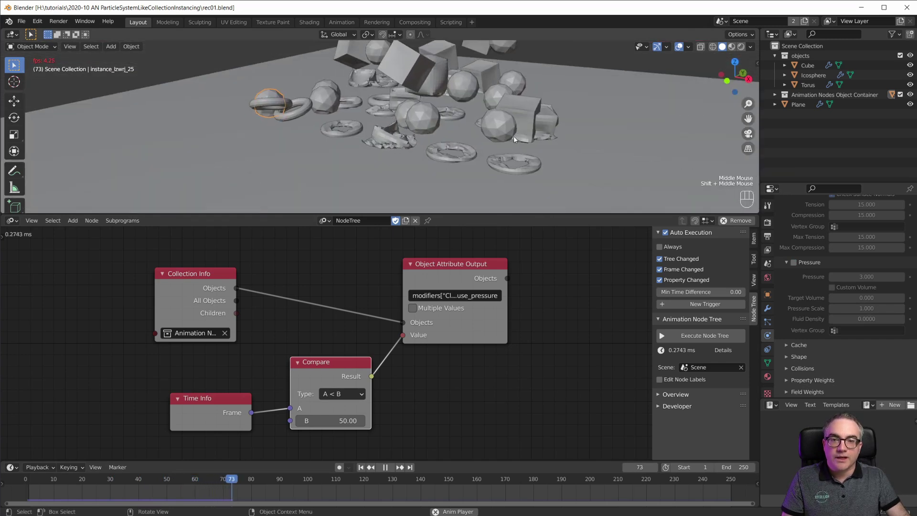
pyautogui.moveTo(554, 134); pyautogui.dragTo(517, 137, button='middle')
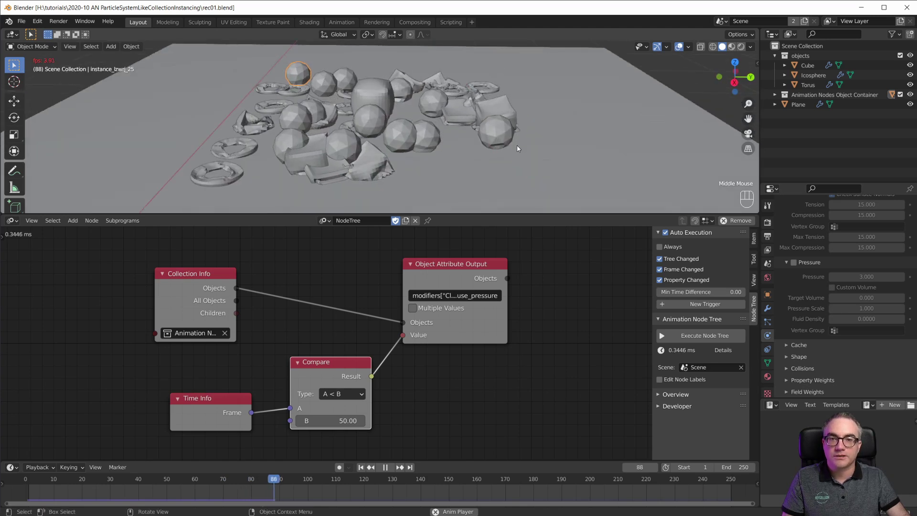
pyautogui.moveTo(485, 164); pyautogui.dragTo(428, 114, button='middle')
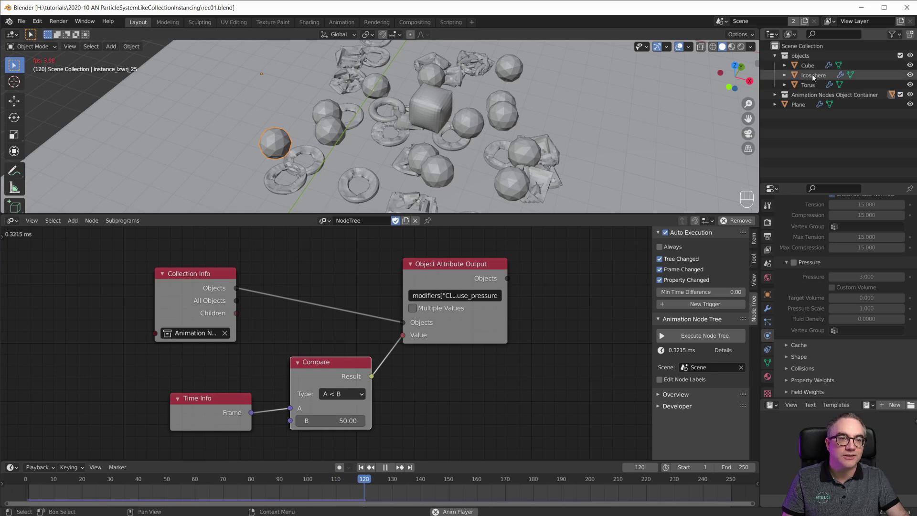
# Step: Stop playback, return to the first frame and exclude the objects collection from the view layer
pyautogui.press('space')
pyautogui.hotkey('shift', 'Left')
pyautogui.moveTo(447, 196)
pyautogui.keyDown('shift'); pyautogui.mouseDown(button='middle')
pyautogui.moveTo(486, 179)
pyautogui.moveTo(477, 115)
pyautogui.moveTo(446, 199)
pyautogui.mouseUp(button='middle'); pyautogui.keyUp('shift')
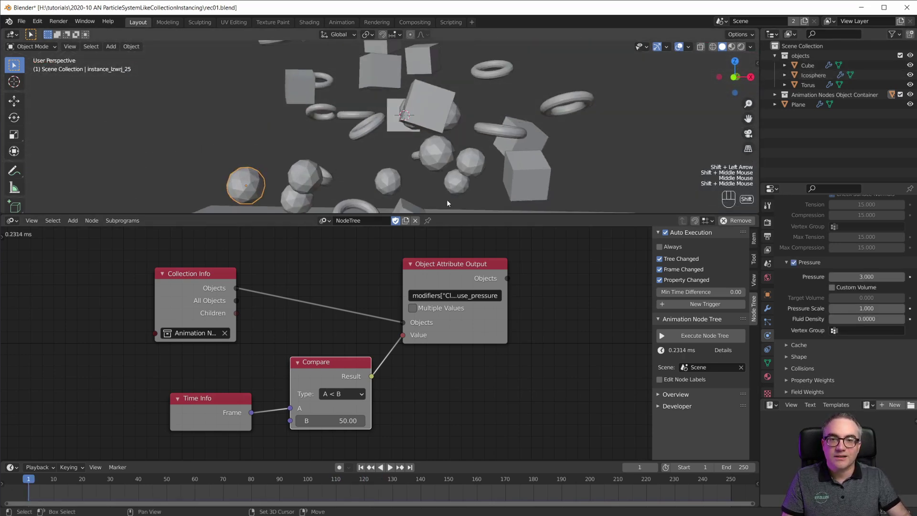
pyautogui.click(366, 127)
pyautogui.click(399, 111)
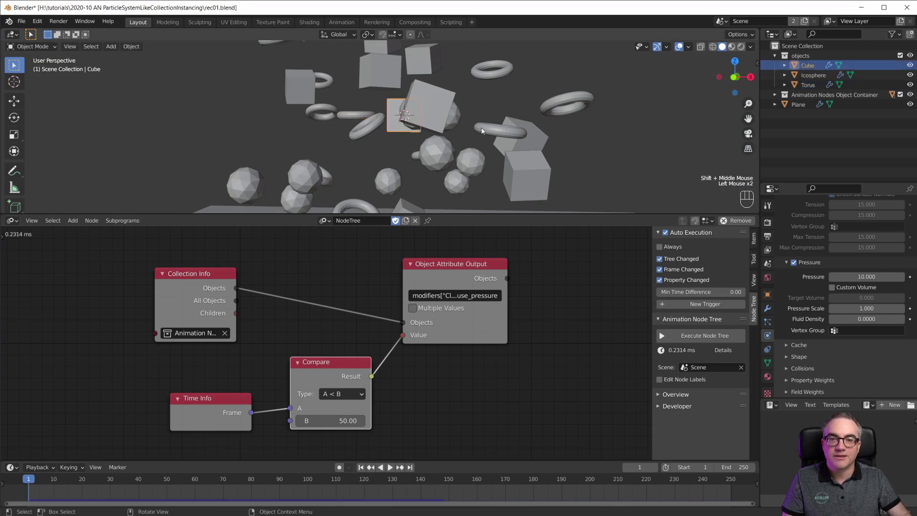
pyautogui.moveTo(540, 122); pyautogui.dragTo(396, 154, button='middle')
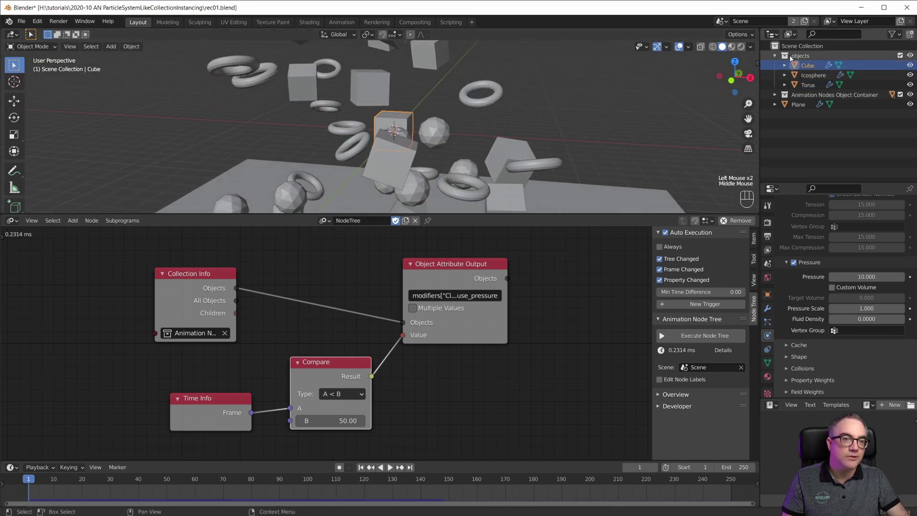
pyautogui.click(900, 56)
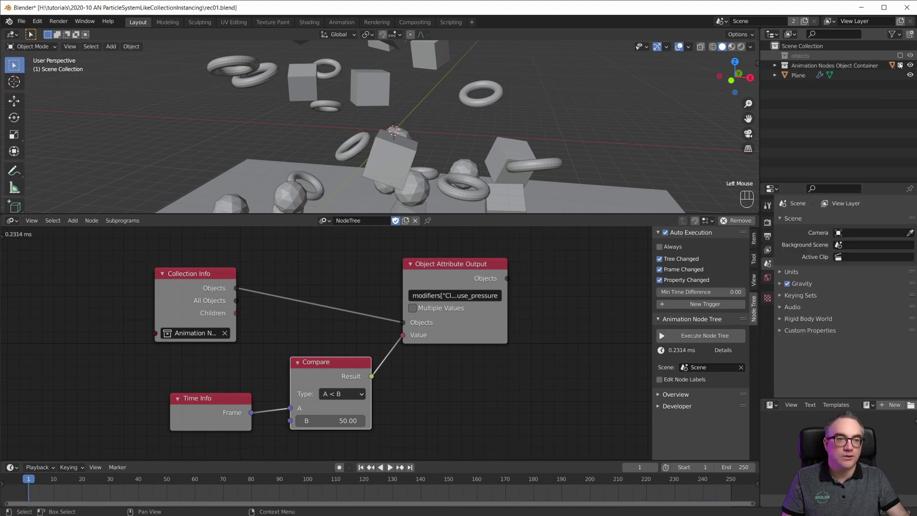
# Step: Replay the simulation from the first frame in an enlarged 3D viewport and examine how the instances deflate on the plane
pyautogui.hotkey('shift', 'Left')
pyautogui.press('space')
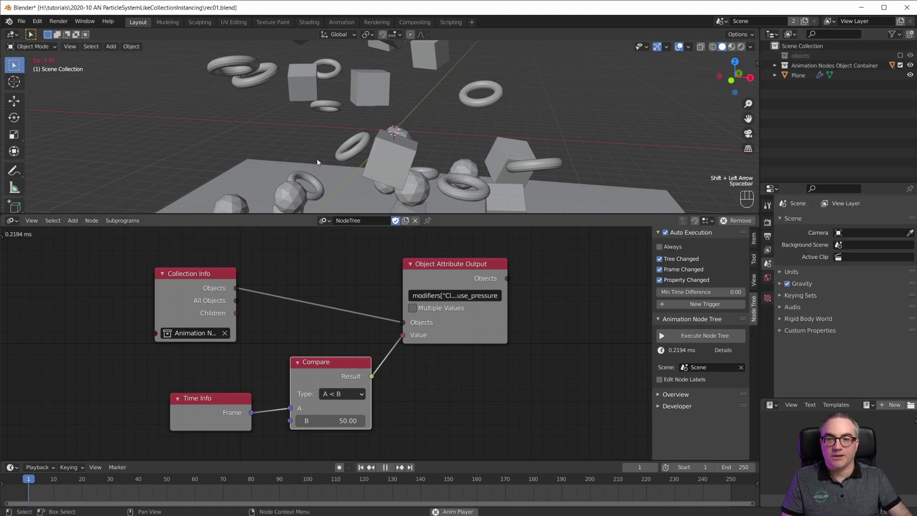
pyautogui.moveTo(457, 130)
pyautogui.keyDown('shift'); pyautogui.mouseDown(button='middle')
pyautogui.moveTo(461, 97)
pyautogui.moveTo(459, 128)
pyautogui.mouseUp(button='middle'); pyautogui.keyUp('shift')
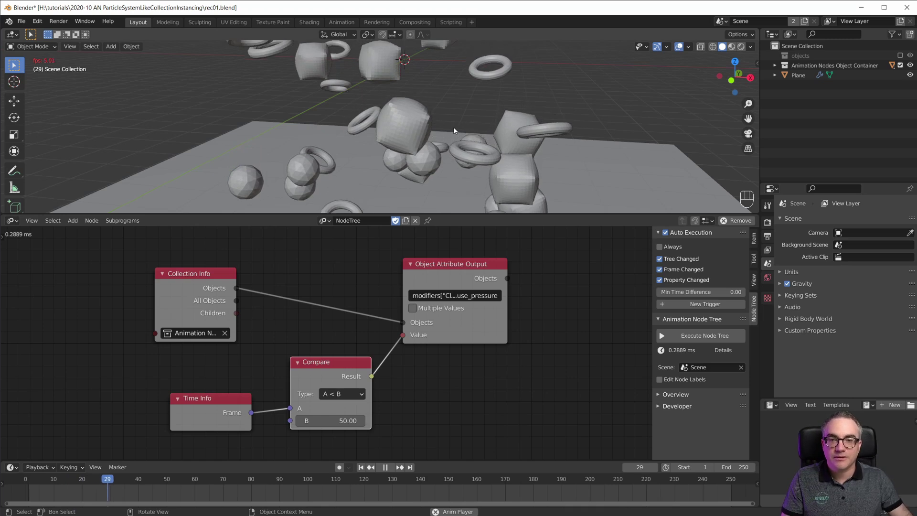
pyautogui.scroll(-2, 503, 171)
pyautogui.moveTo(465, 214); pyautogui.dragTo(458, 346)
pyautogui.scroll(2, 457, 293)
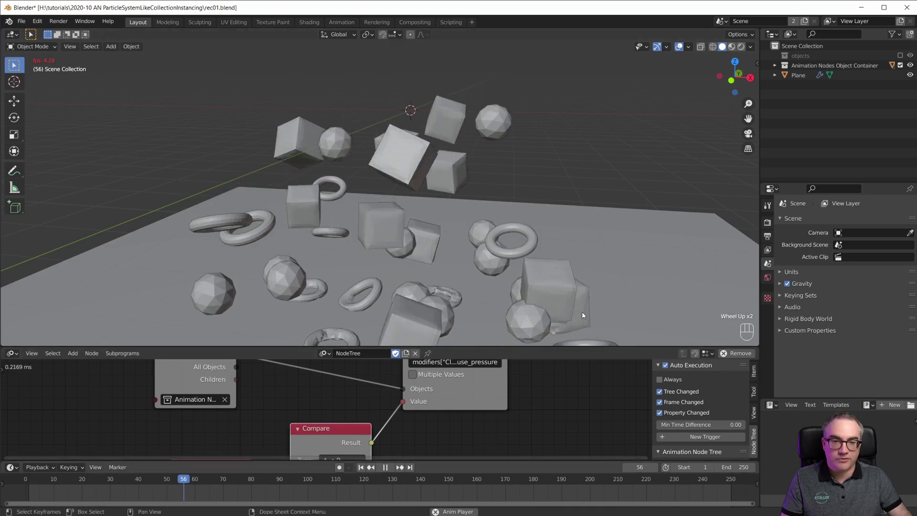
pyautogui.moveTo(636, 295); pyautogui.dragTo(606, 288, button='middle')
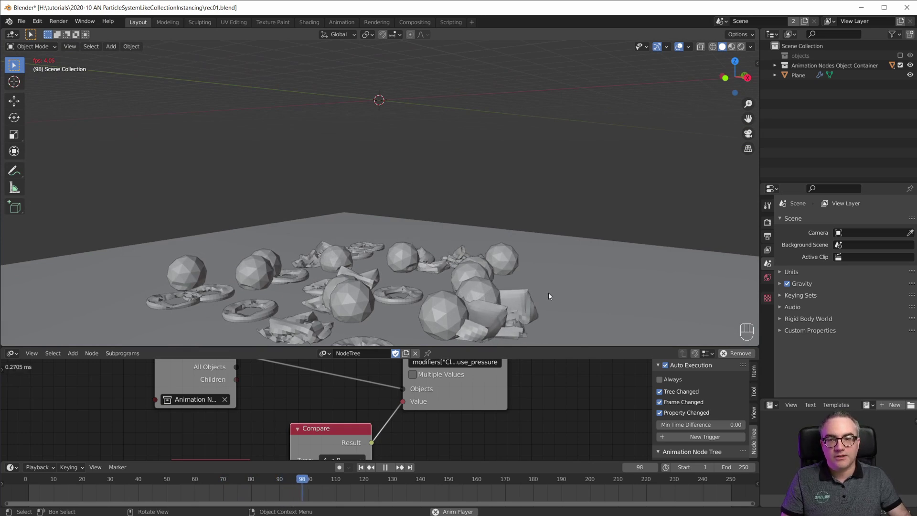
pyautogui.press('space')
pyautogui.press('space')
pyautogui.press('space')
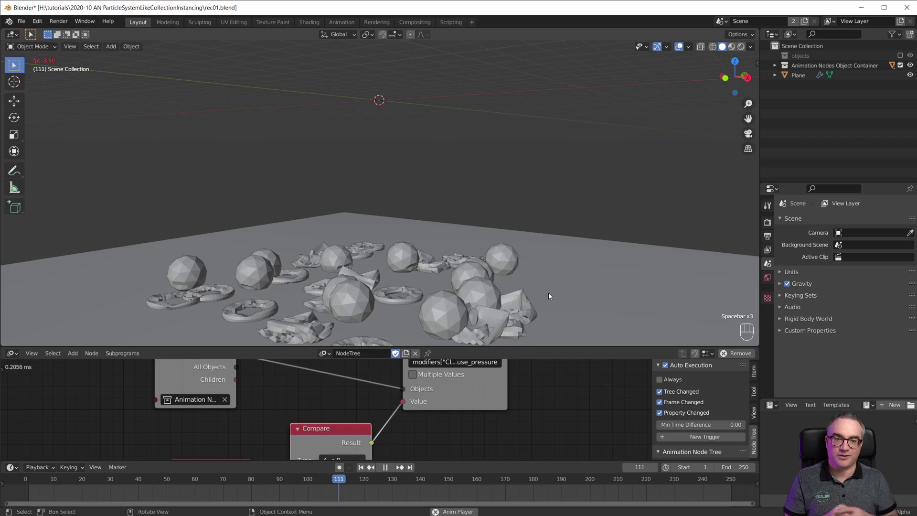
pyautogui.press('space')
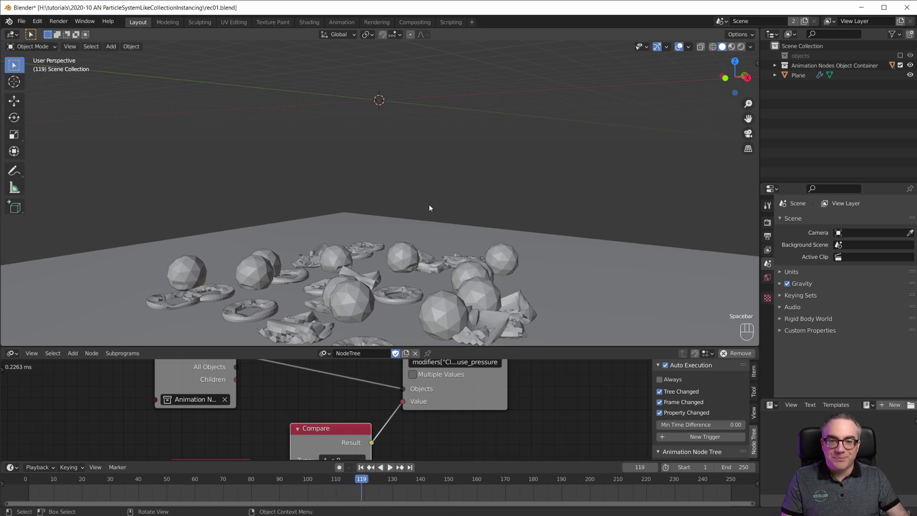
# Step: Select an icosphere instance and check its cloth Pressure setting after frame 50 and at frame 45
pyautogui.click(503, 255)
pyautogui.scroll(-12, 844, 352)
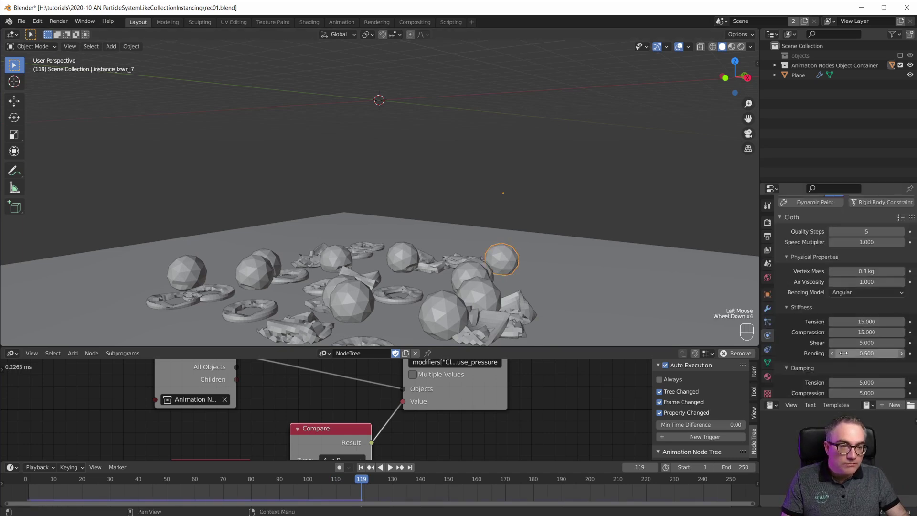
pyautogui.scroll(-3, 798, 258)
pyautogui.scroll(-3, 812, 286)
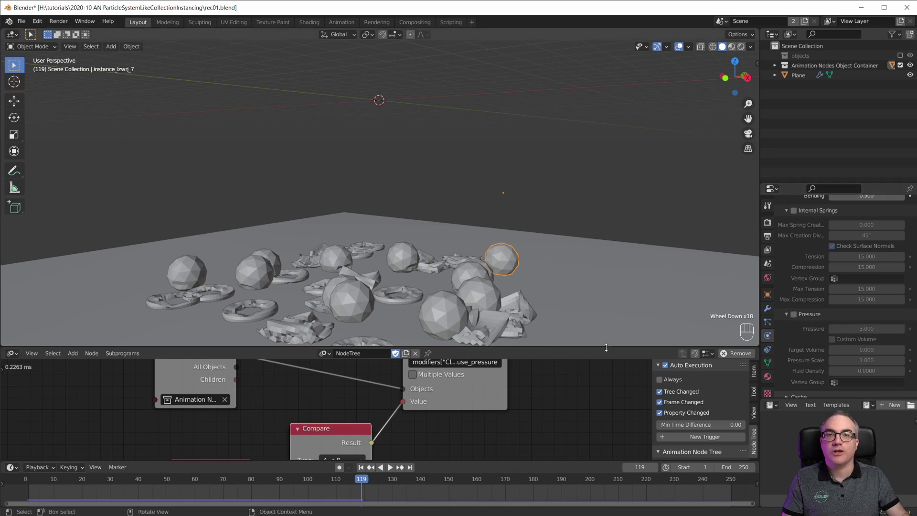
pyautogui.click(152, 481)
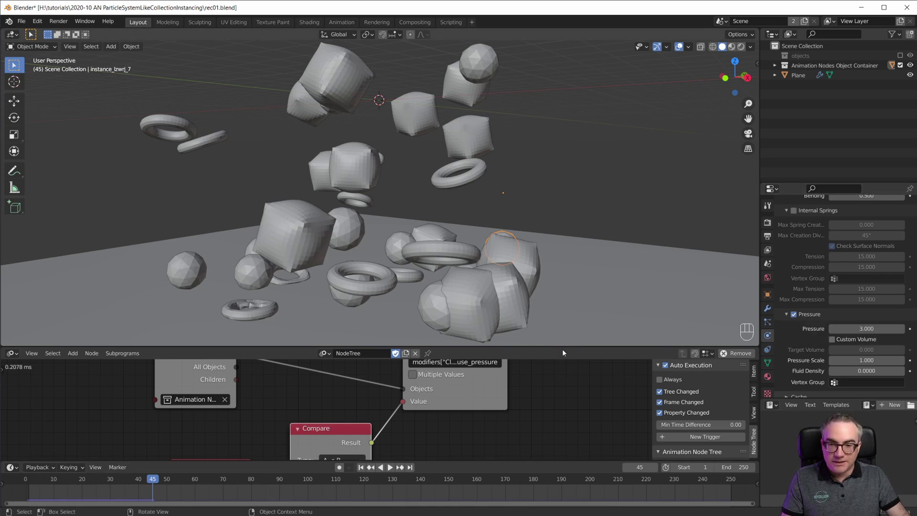
# Step: Enlarge the node editor again and switch it to the Scene Setup tree
pyautogui.moveTo(563, 353); pyautogui.dragTo(562, 213)
pyautogui.press('Home')
pyautogui.click(325, 219)
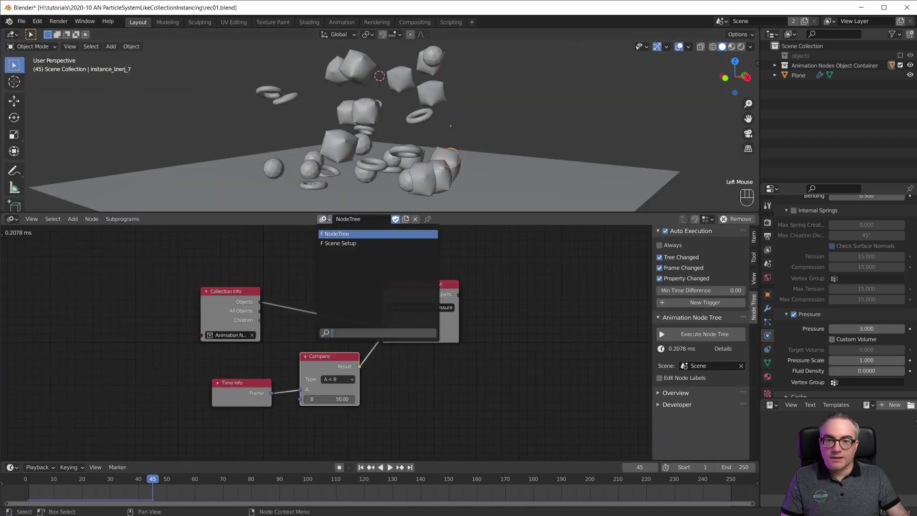
pyautogui.click(344, 244)
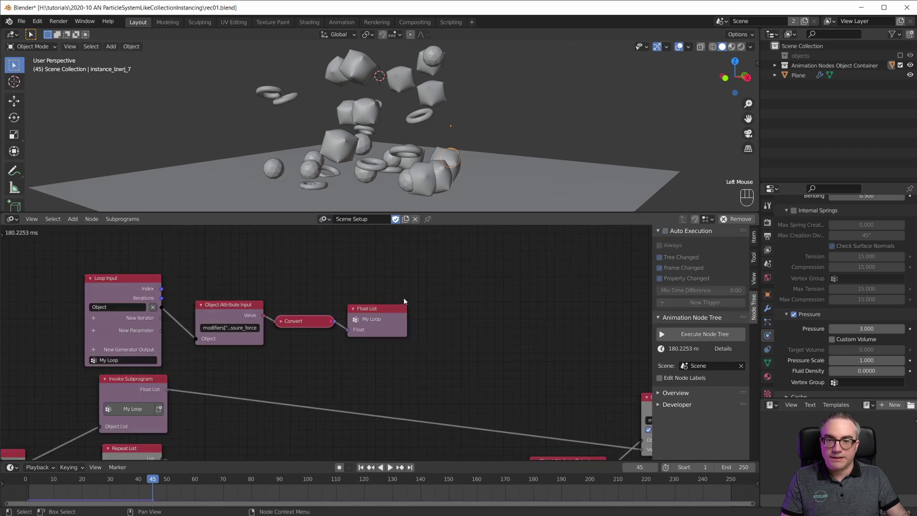
# Step: Review the complete Scene Setup node tree in a maximized node editor, then restore the normal layout
pyautogui.press('Home')
pyautogui.hotkey('ctrl', 'space')
pyautogui.moveTo(444, 313); pyautogui.dragTo(484, 160, button='middle')
pyautogui.scroll(-2, 485, 147)
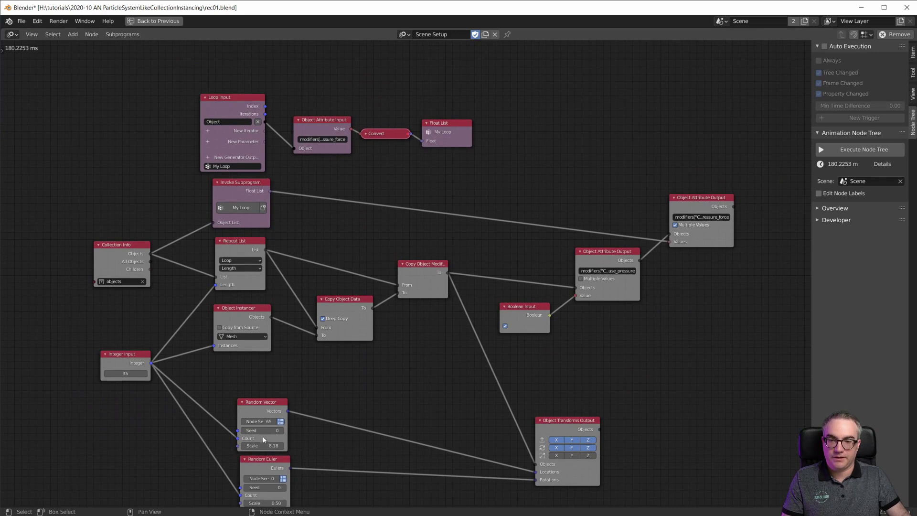
pyautogui.scroll(2, 411, 176)
pyautogui.moveTo(470, 158); pyautogui.dragTo(460, 175, button='middle')
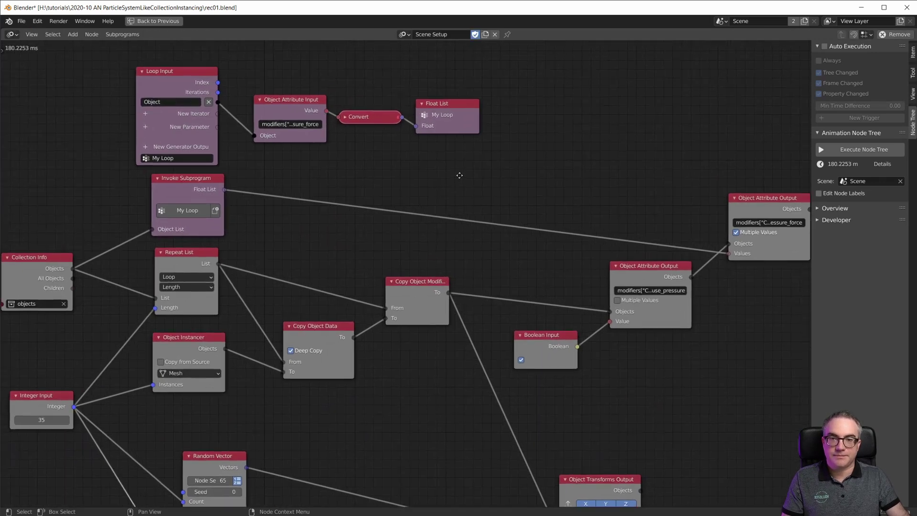
pyautogui.moveTo(539, 191); pyautogui.dragTo(532, 153, button='middle')
pyautogui.scroll(-1, 528, 186)
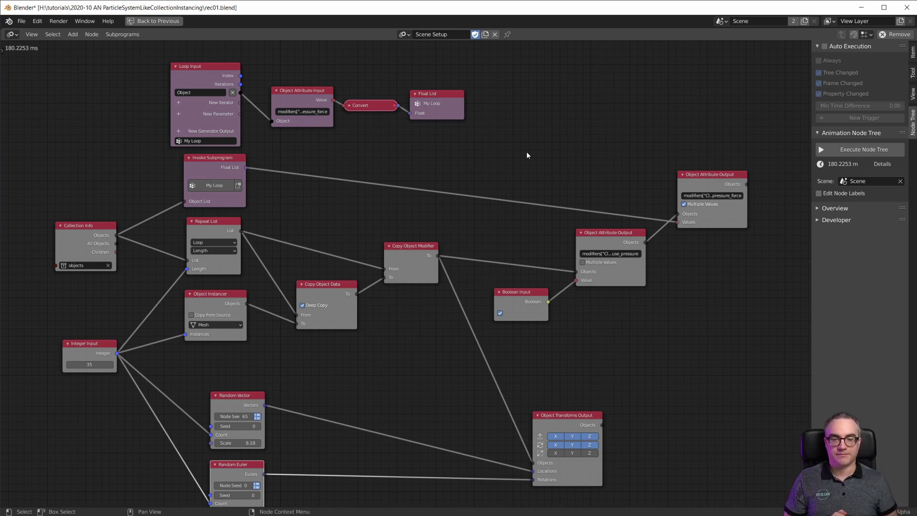
pyautogui.hotkey('ctrl', 'space')
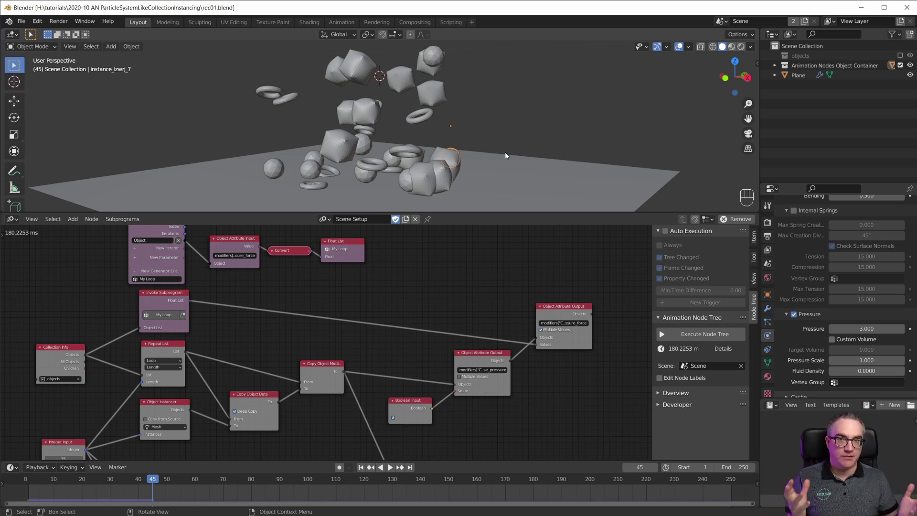
# Step: Set the scale of the Random Vector node in the Scene Setup tree to 9.41 to spread the instances
pyautogui.moveTo(377, 354); pyautogui.dragTo(451, 216, button='middle')
pyautogui.scroll(1, 292, 329)
pyautogui.scroll(6, 292, 330)
pyautogui.moveTo(227, 384); pyautogui.dragTo(258, 357, button='middle')
pyautogui.click(244, 378)
pyautogui.moveTo(244, 378); pyautogui.dragTo(412, 361)
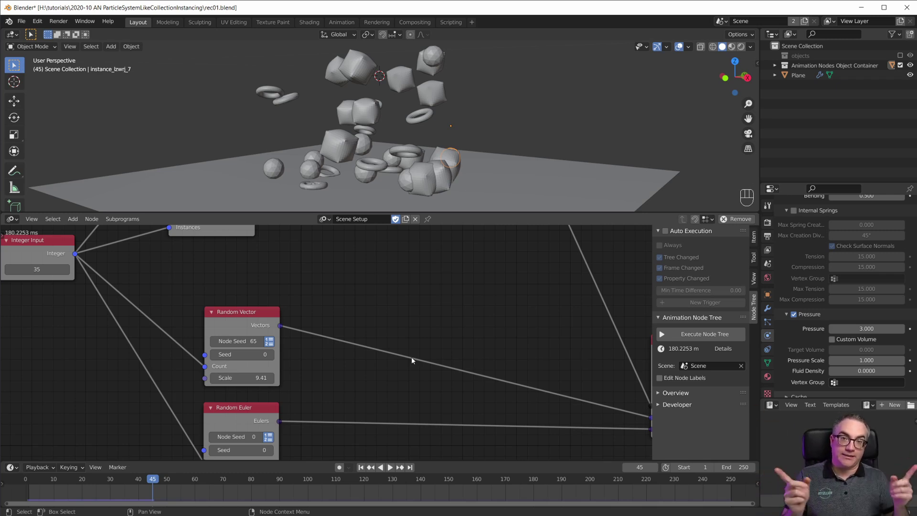
# Step: Return to the first frame and execute the Scene Setup node tree to regenerate the spread instances
pyautogui.click(688, 335)
pyautogui.scroll(-3, 440, 116)
pyautogui.moveTo(440, 117); pyautogui.dragTo(423, 141, button='middle')
pyautogui.hotkey('shift', 'Left')
pyautogui.click(706, 334)
pyautogui.moveTo(458, 104); pyautogui.dragTo(428, 119, button='middle')
pyautogui.scroll(3, 435, 102)
pyautogui.scroll(-3, 420, 122)
pyautogui.scroll(1, 419, 122)
pyautogui.scroll(-3, 420, 122)
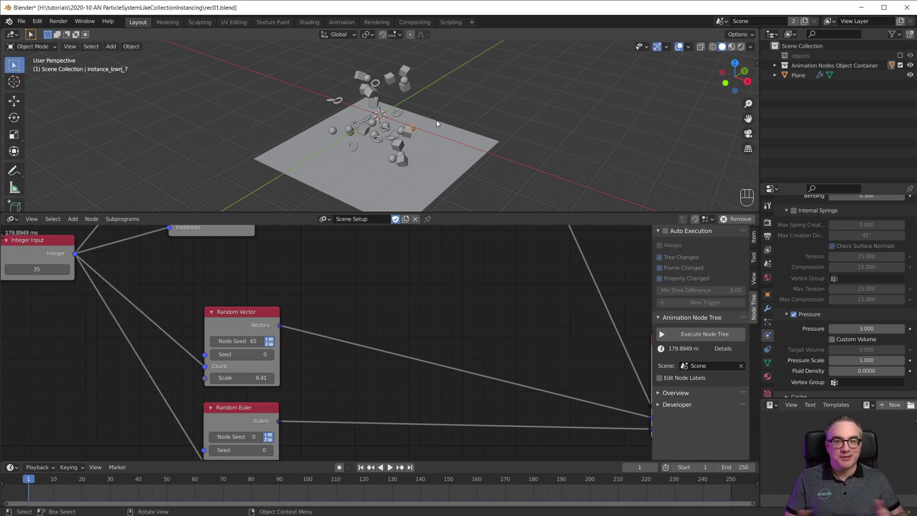
# Step: Enlarge the 3D viewport and add a monkey mesh among the instances
pyautogui.scroll(2, 437, 124)
pyautogui.keyDown('shift'); pyautogui.moveTo(436, 114); pyautogui.dragTo(472, 98, button='middle'); pyautogui.keyUp('shift')
pyautogui.scroll(-2, 470, 105)
pyautogui.click(461, 215)
pyautogui.moveTo(462, 213); pyautogui.dragTo(461, 278)
pyautogui.scroll(-2, 450, 391)
pyautogui.scroll(2, 434, 141)
pyautogui.scroll(2, 435, 141)
pyautogui.scroll(-2, 434, 141)
pyautogui.hotkey('shift', 'a')
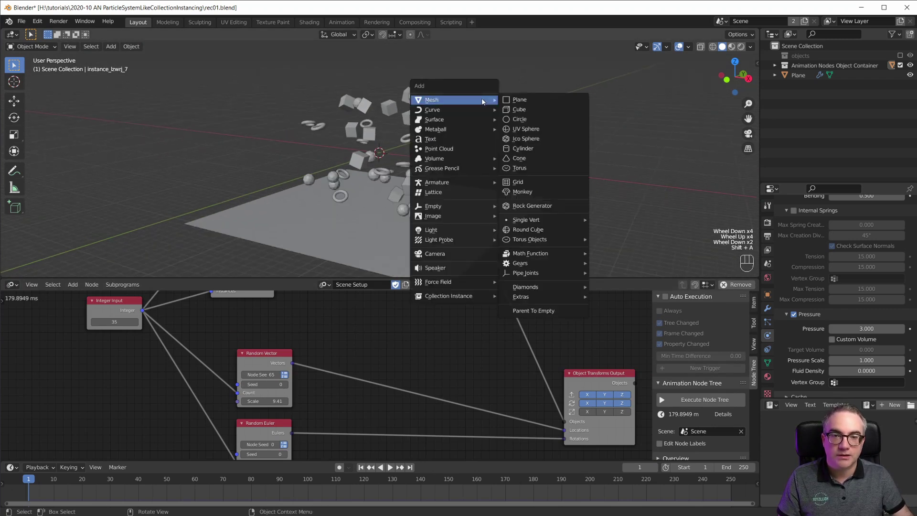
pyautogui.click(523, 192)
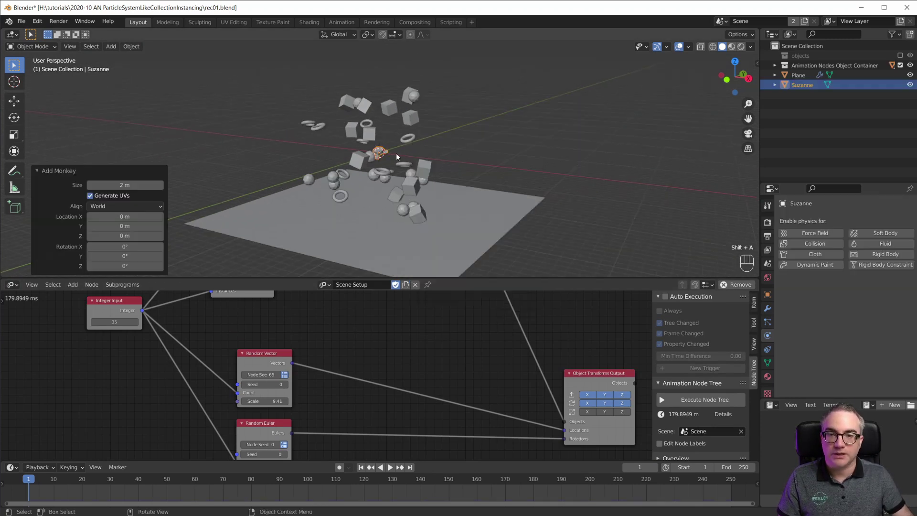
# Step: Scale the monkey head up uniformly by about 15.7
pyautogui.press('s')
pyautogui.click(686, 205)
pyautogui.moveTo(686, 206); pyautogui.dragTo(563, 157, button='middle')
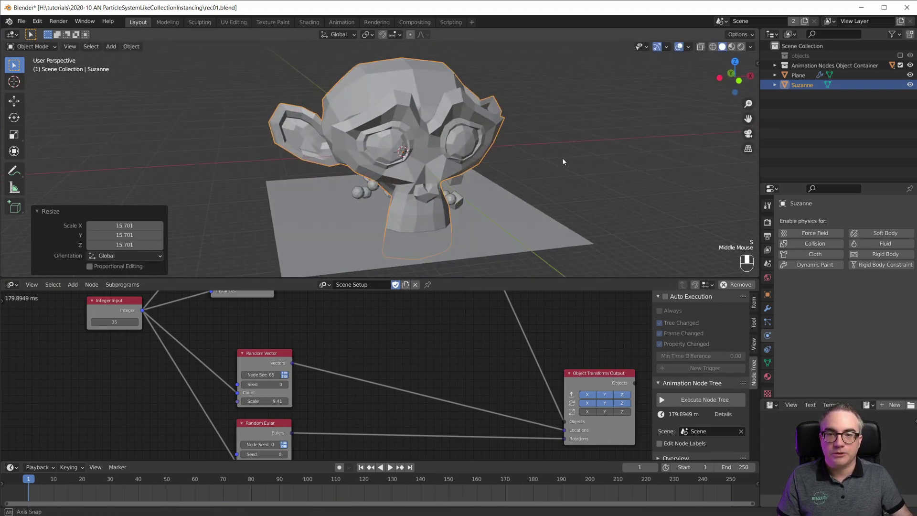
# Step: Move the plane down along the global Z axis beneath the monkey head
pyautogui.click(495, 246)
pyautogui.press('g')
pyautogui.press('z')
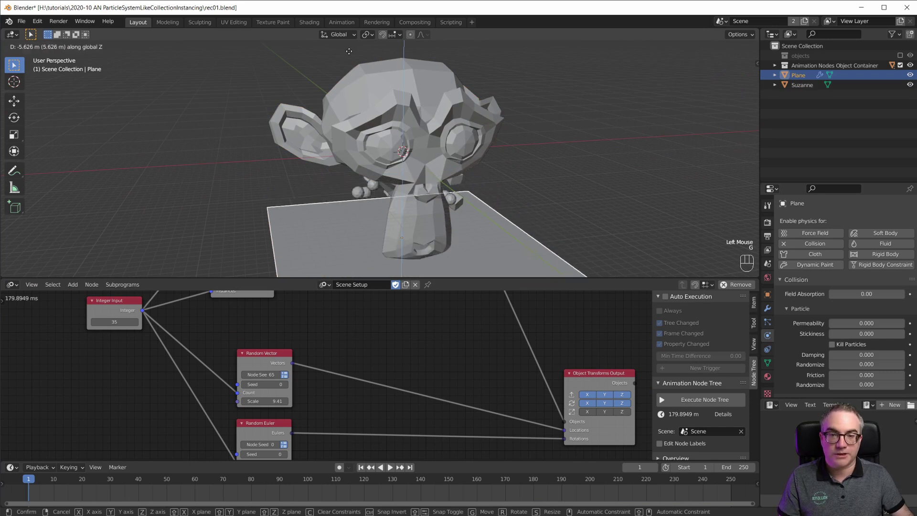
pyautogui.click(368, 77)
# Step: Add an emitter particle system to the monkey head with 30 particles and an end frame of 1
pyautogui.click(393, 109)
pyautogui.moveTo(394, 109); pyautogui.dragTo(459, 124, button='middle')
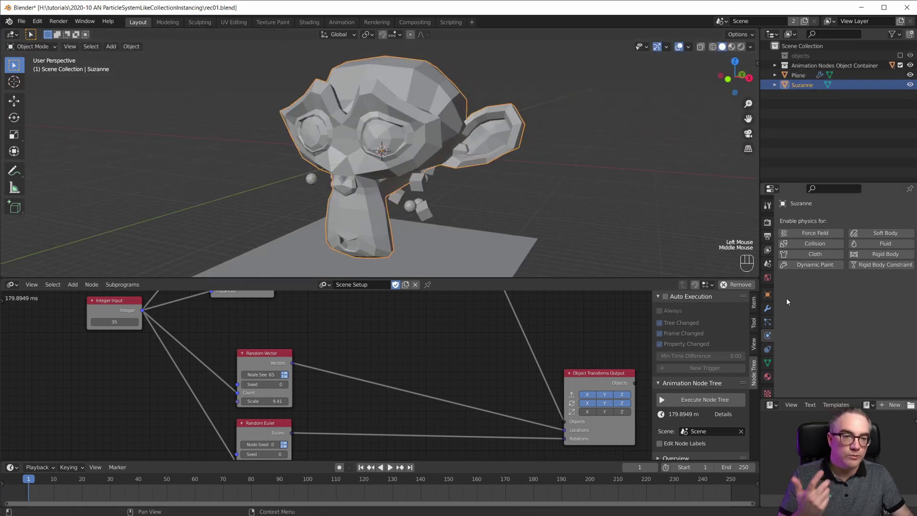
pyautogui.click(768, 324)
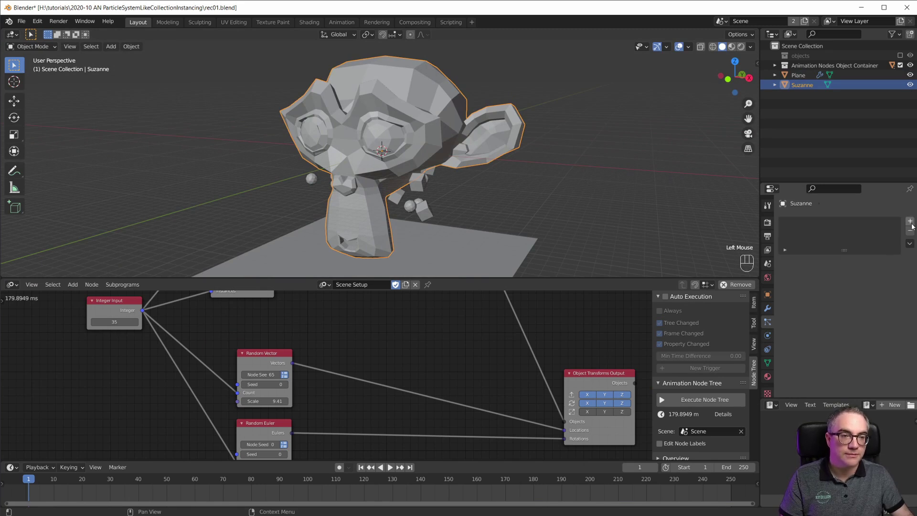
pyautogui.click(910, 221)
pyautogui.scroll(-3, 867, 268)
pyautogui.moveTo(868, 261); pyautogui.dragTo(864, 281)
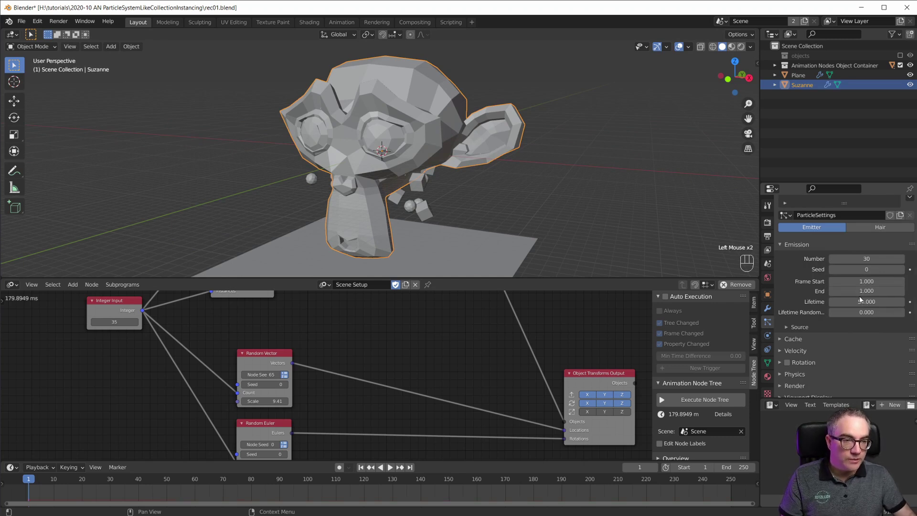
# Step: Set the particle system's source to emit from Volume with Random distribution
pyautogui.scroll(-3, 864, 306)
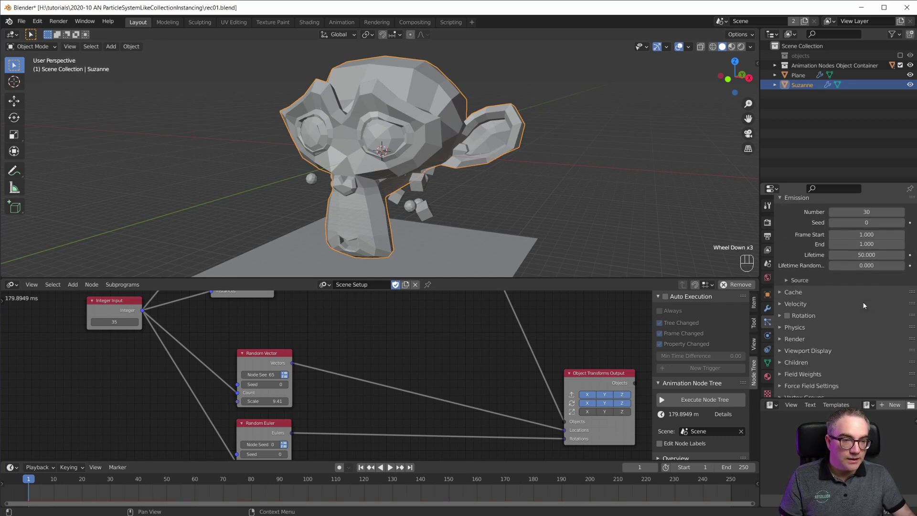
pyautogui.click(794, 280)
pyautogui.click(858, 294)
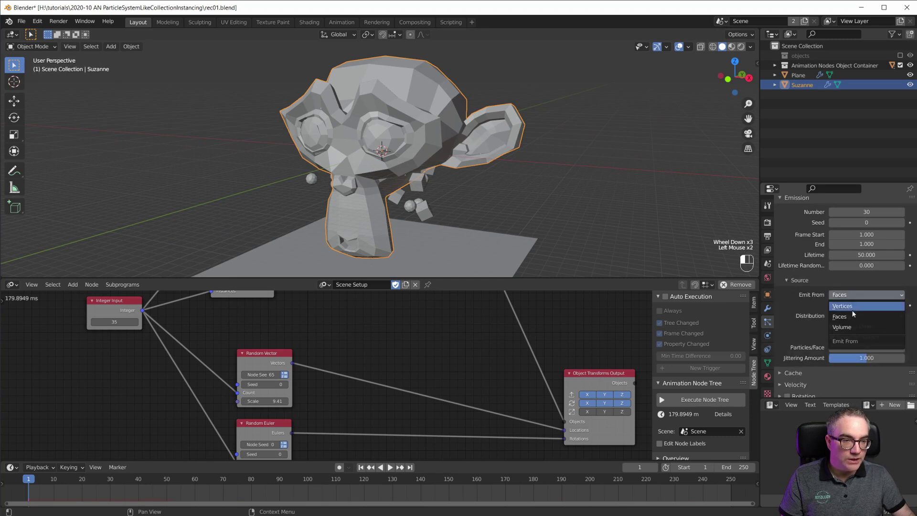
pyautogui.click(854, 328)
pyautogui.scroll(-2, 856, 306)
pyautogui.click(858, 285)
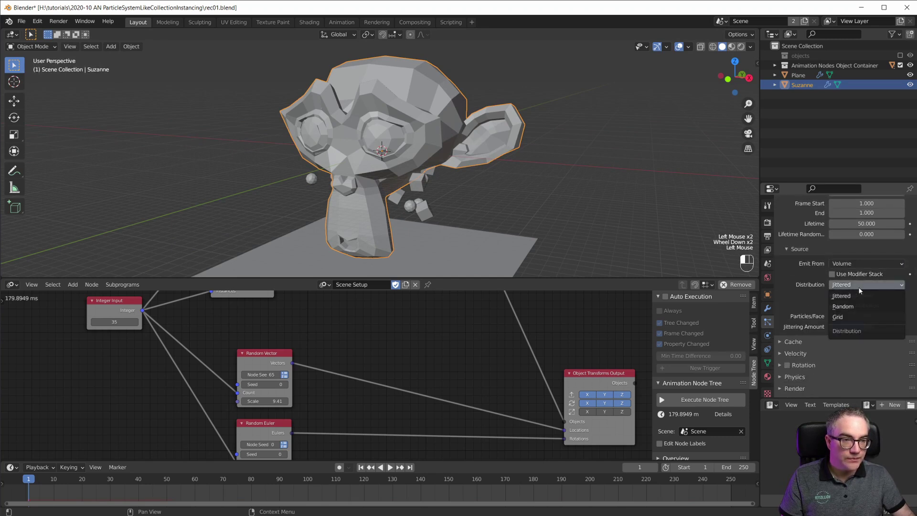
pyautogui.click(856, 308)
pyautogui.moveTo(475, 197)
pyautogui.mouseDown(button='middle')
pyautogui.moveTo(506, 202)
pyautogui.moveTo(459, 194)
pyautogui.mouseUp(button='middle')
pyautogui.scroll(-4, 853, 380)
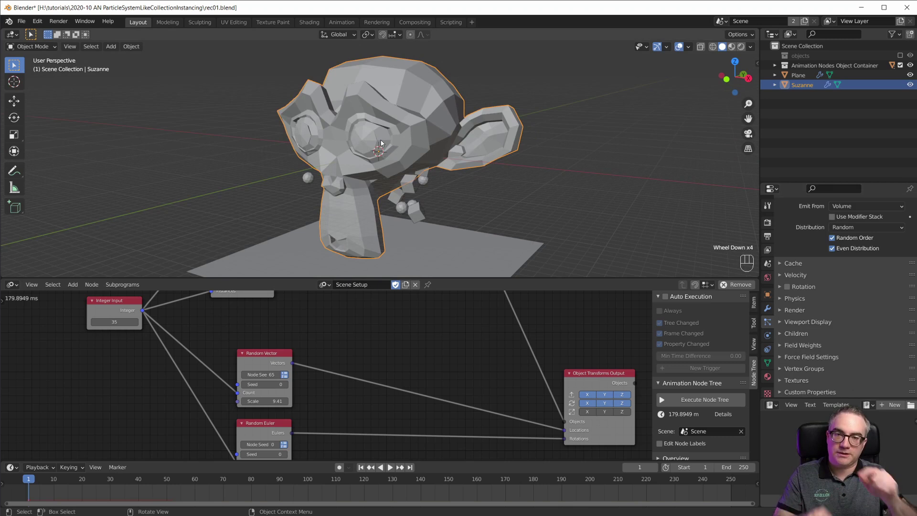
# Step: Enlarge the node editor and select the Random Vector node that supplies the instance locations
pyautogui.scroll(2, 382, 144)
pyautogui.moveTo(381, 143); pyautogui.dragTo(466, 138, button='middle')
pyautogui.scroll(-7, 391, 333)
pyautogui.moveTo(480, 279); pyautogui.dragTo(480, 183)
pyautogui.scroll(6, 420, 314)
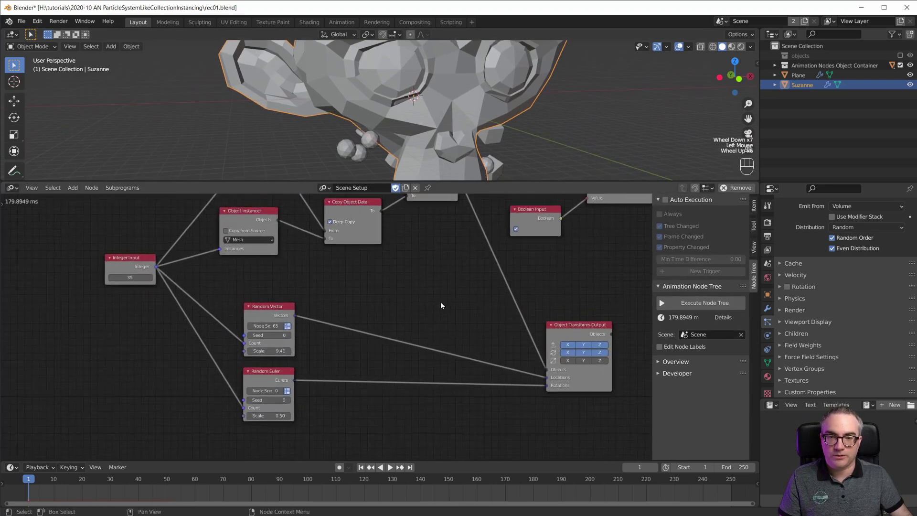
pyautogui.moveTo(245, 368); pyautogui.dragTo(234, 372, button='middle')
pyautogui.moveTo(259, 314); pyautogui.dragTo(260, 311)
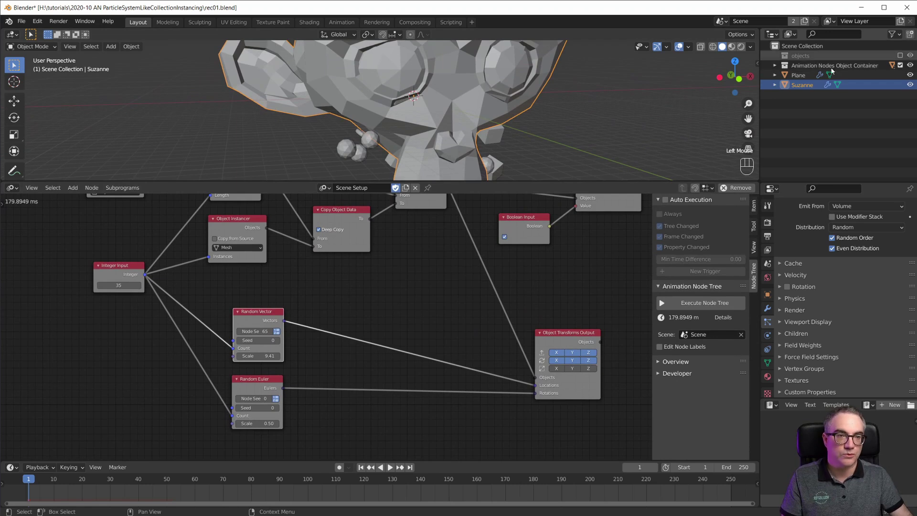
# Step: Set the monkey head's viewport display to Wire so the instances inside it can be seen
pyautogui.click(768, 294)
pyautogui.scroll(-4, 796, 335)
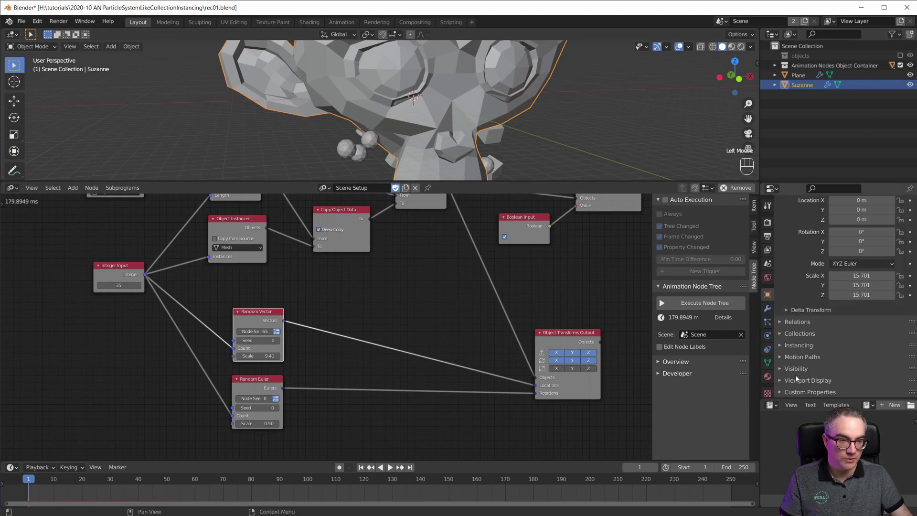
pyautogui.click(782, 370)
pyautogui.scroll(-2, 831, 369)
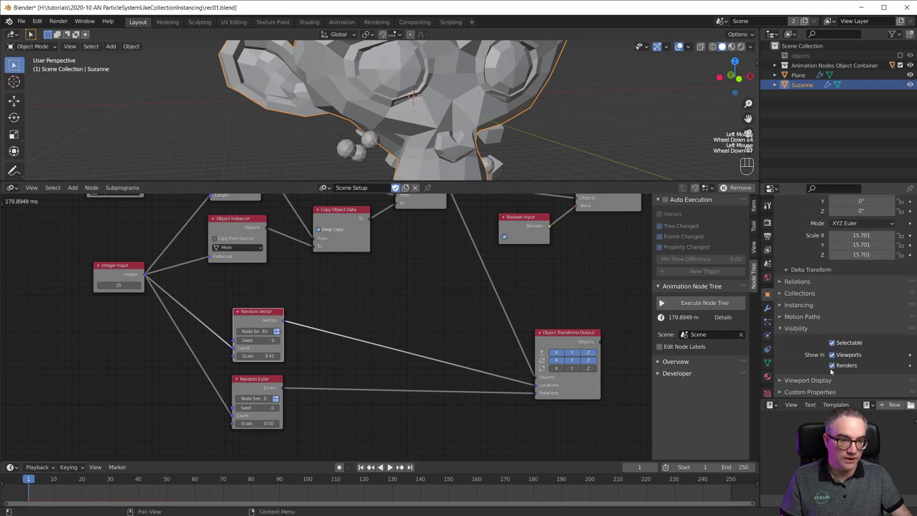
pyautogui.click(783, 381)
pyautogui.scroll(-6, 793, 376)
pyautogui.click(859, 366)
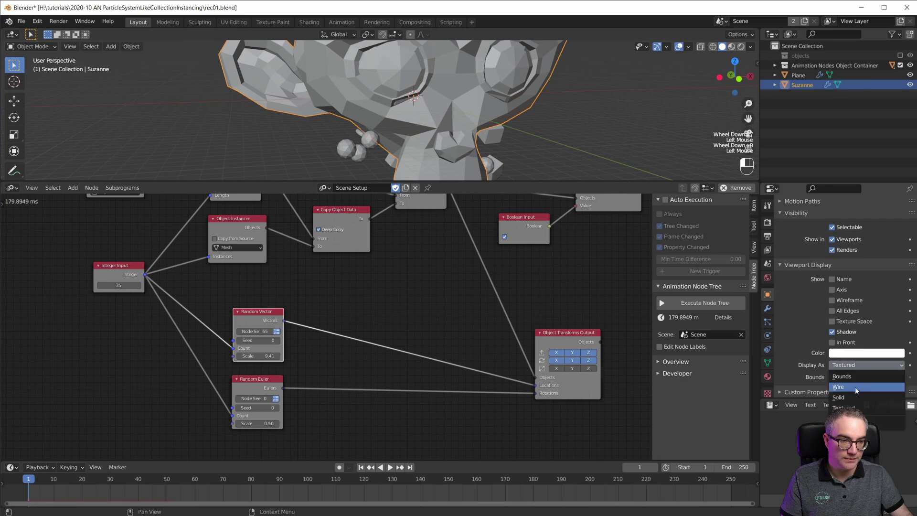
pyautogui.click(855, 386)
pyautogui.keyDown('shift'); pyautogui.moveTo(420, 115); pyautogui.dragTo(500, 116, button='middle'); pyautogui.keyUp('shift')
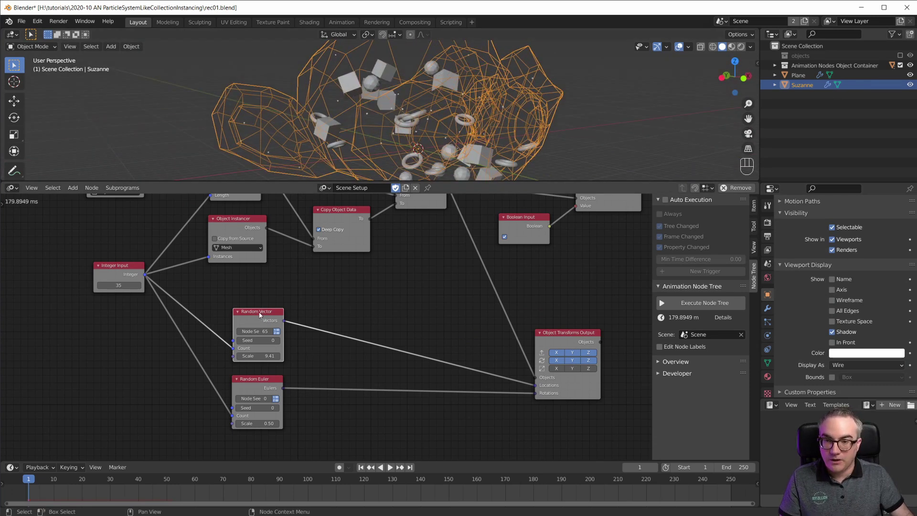
# Step: Shift the Random Vector node slightly up and away from the Random Euler node
pyautogui.moveTo(261, 313); pyautogui.dragTo(277, 308)
pyautogui.scroll(2, 315, 372)
pyautogui.moveTo(324, 369); pyautogui.dragTo(314, 349, button='middle')
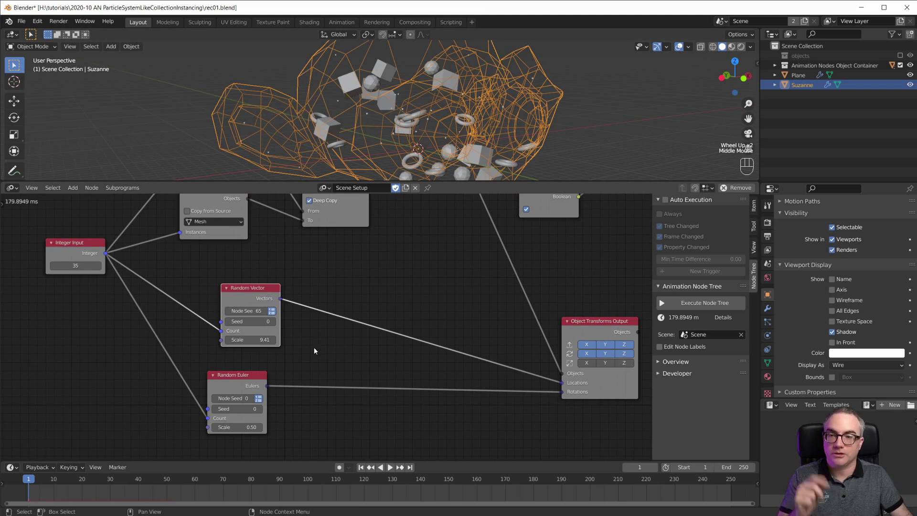
# Step: Set the number of particles in the monkey head's particle system to 35, matching the Integer Input node
pyautogui.scroll(10, 845, 330)
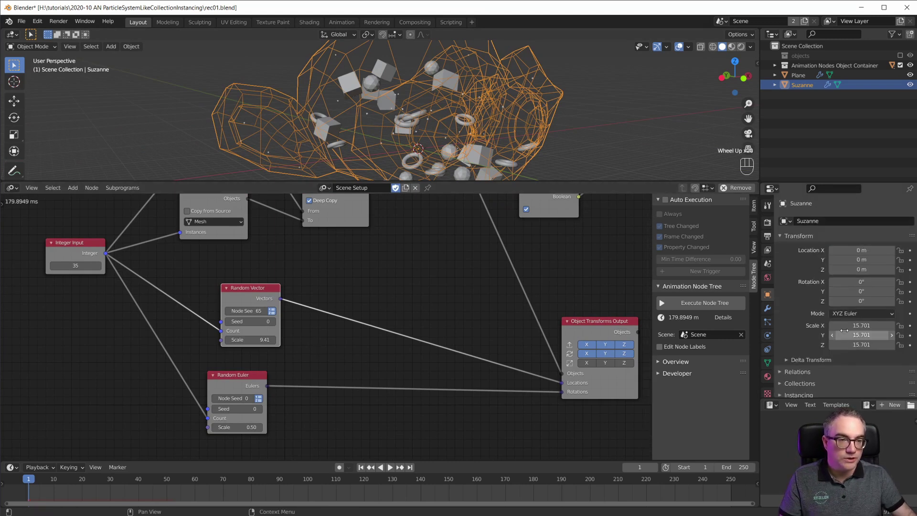
pyautogui.click(519, 84)
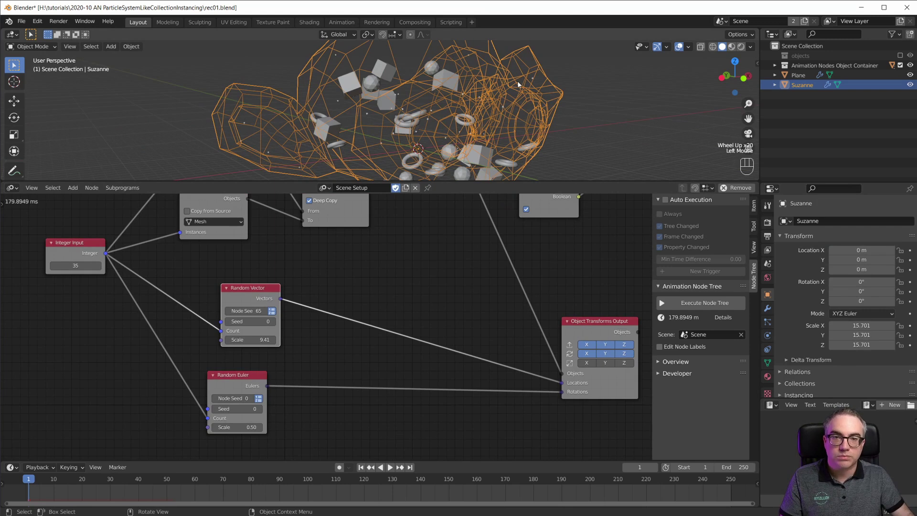
pyautogui.click(768, 322)
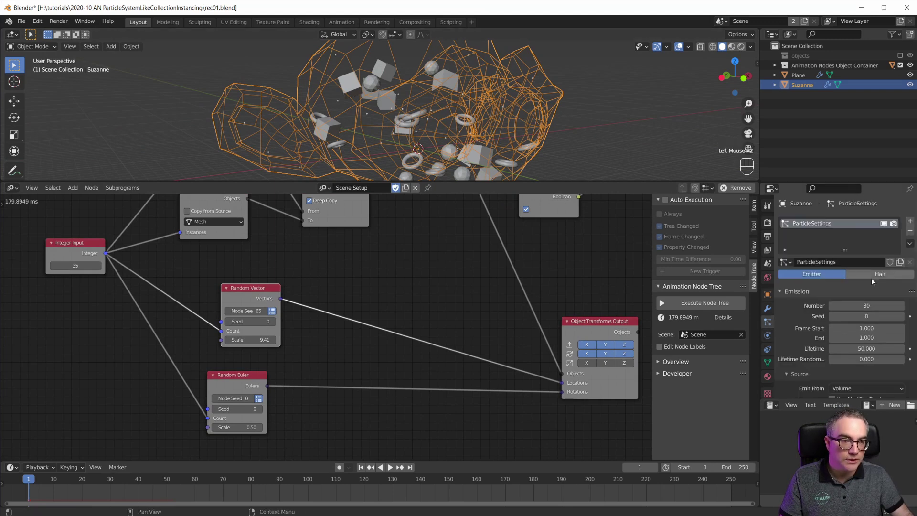
pyautogui.click(861, 305)
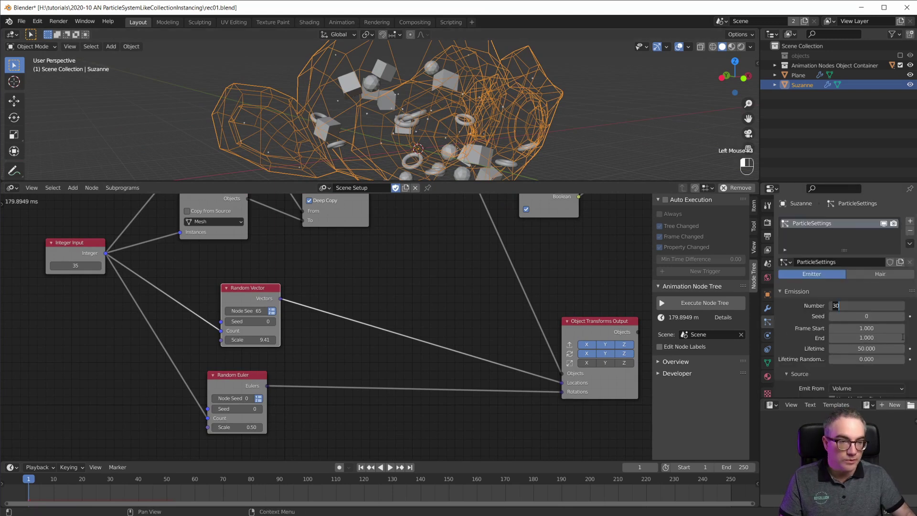
pyautogui.write('35')
pyautogui.press('Return')
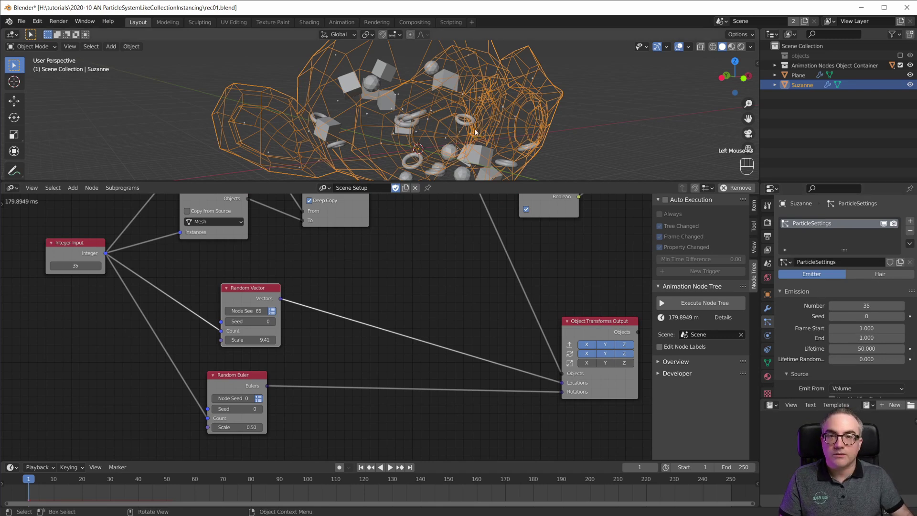
# Step: Add a Particles Data node to the Scene Setup tree near the Random Euler node
pyautogui.moveTo(362, 391); pyautogui.dragTo(379, 351, button='middle')
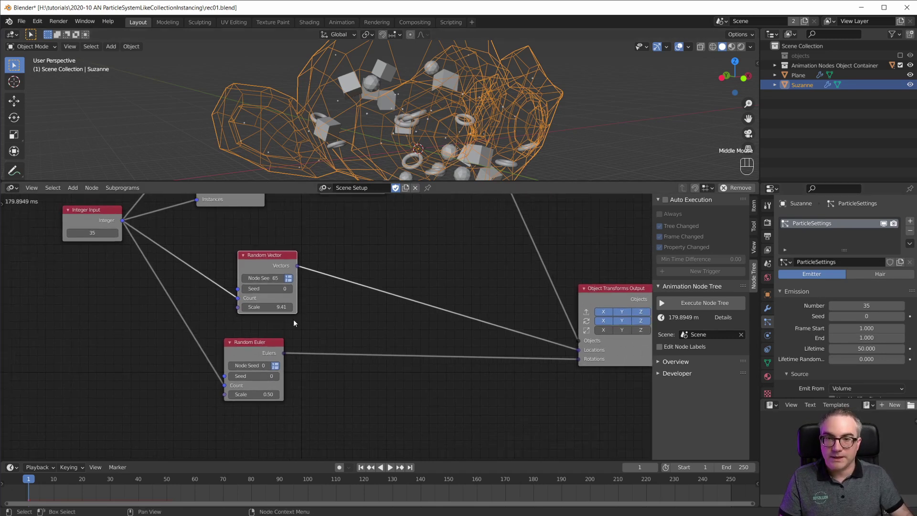
pyautogui.click(315, 317)
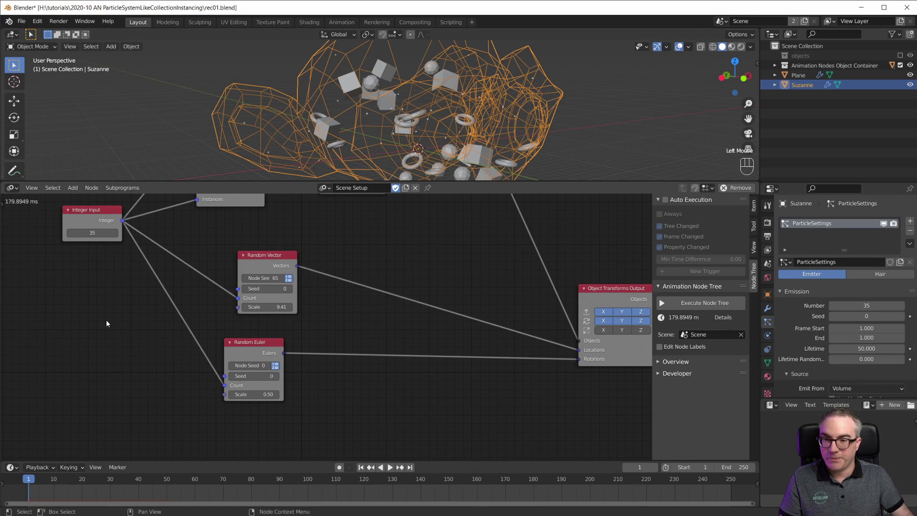
pyautogui.hotkey('shift', 'a')
pyautogui.moveTo(91, 352)
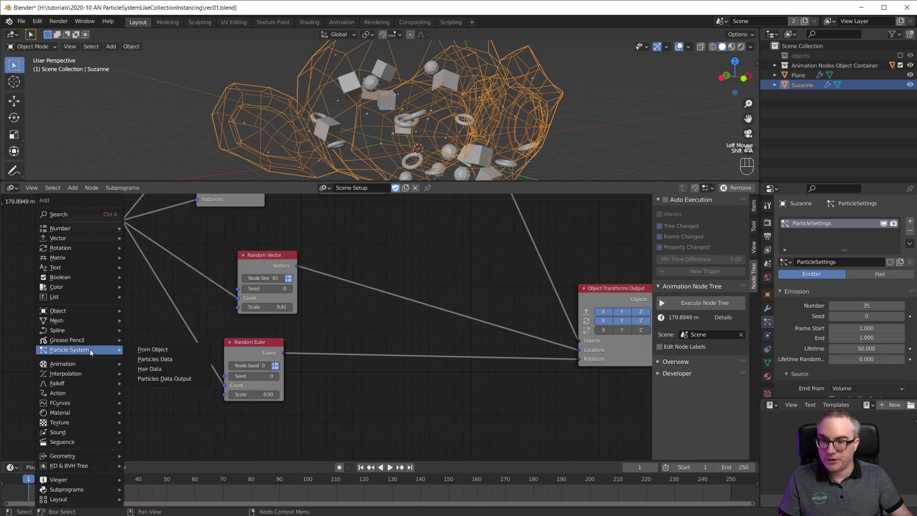
pyautogui.click(172, 359)
pyautogui.click(126, 380)
pyautogui.scroll(2, 135, 400)
pyautogui.moveTo(136, 400); pyautogui.dragTo(288, 323, button='middle')
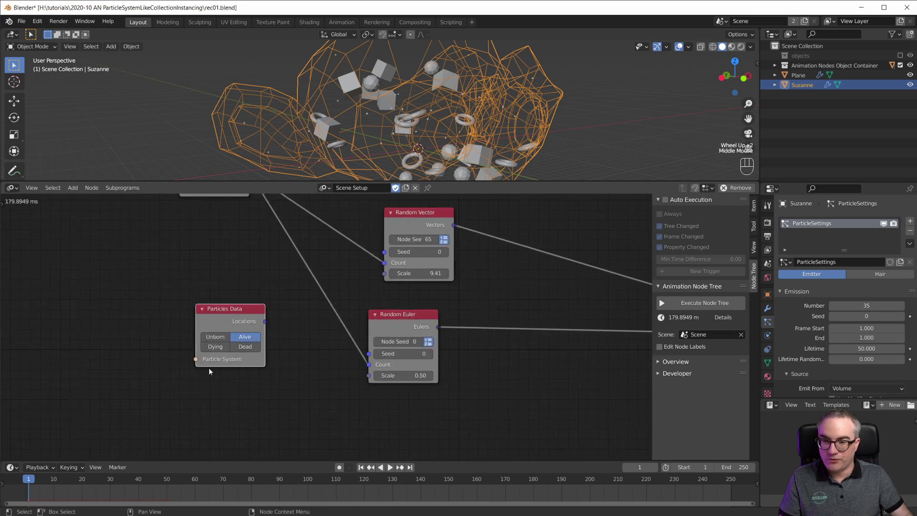
# Step: Add a Particle Systems from Object node beside the Particles Data node and set its object to Suzanne
pyautogui.hotkey('shift', 'a')
pyautogui.moveTo(136, 288)
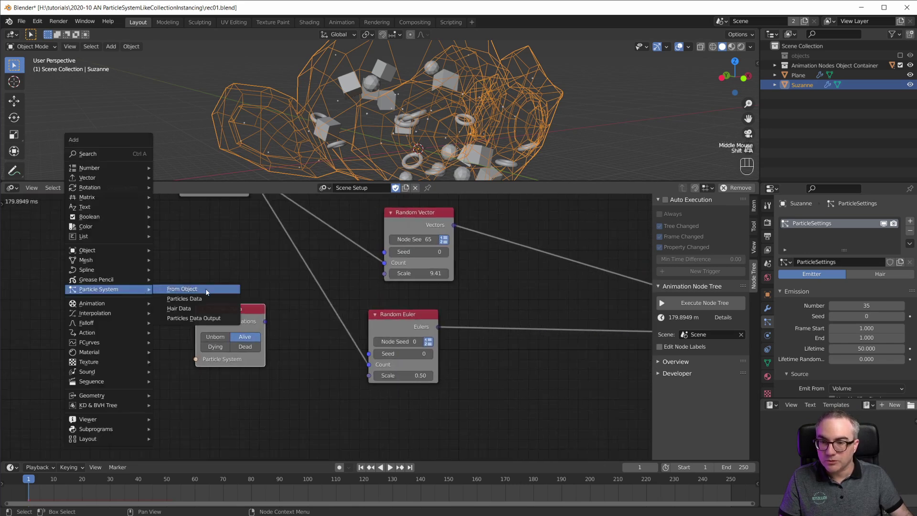
pyautogui.click(133, 326)
pyautogui.click(132, 354)
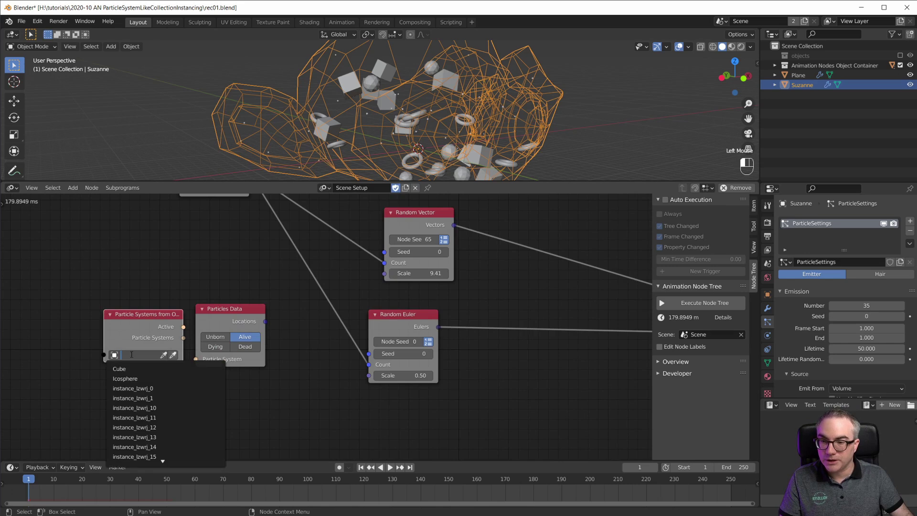
pyautogui.write('suz')
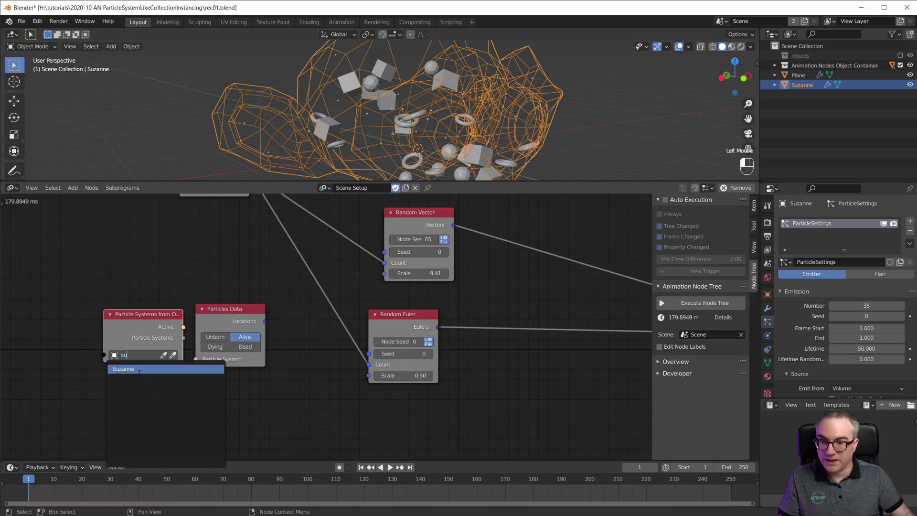
pyautogui.click(151, 372)
# Step: Connect the Active output to the Particles Data node's Particle System input and space the two nodes apart
pyautogui.moveTo(183, 327); pyautogui.dragTo(203, 365)
pyautogui.moveTo(127, 318); pyautogui.dragTo(103, 323)
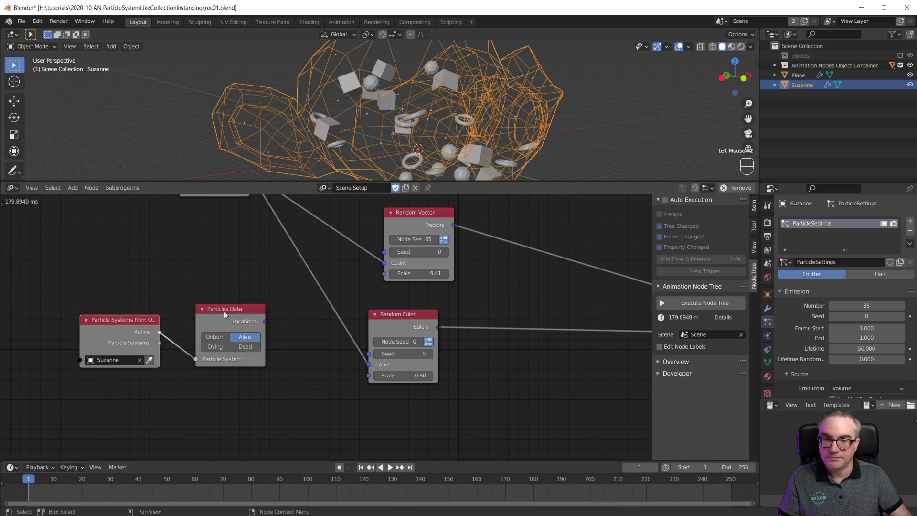
pyautogui.moveTo(224, 314); pyautogui.dragTo(213, 320)
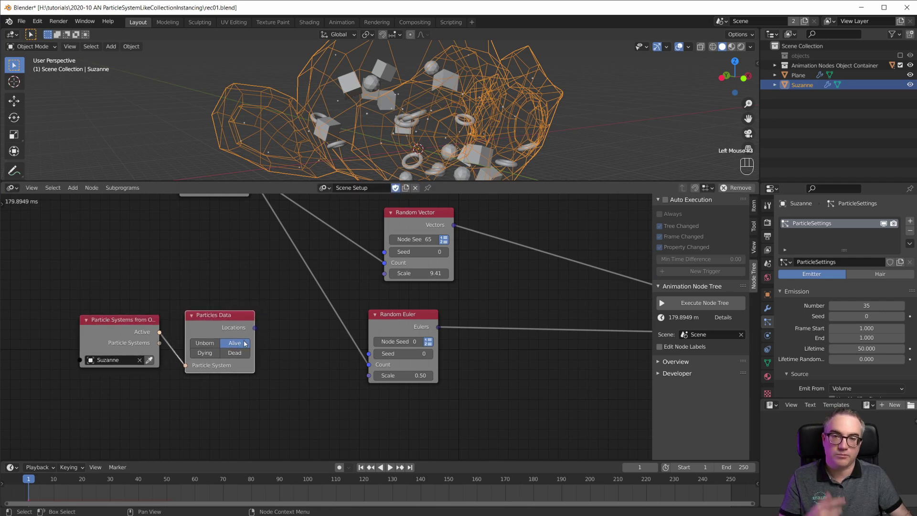
# Step: Connect the Particles Data locations to the Object Transforms Output's Locations input in place of the random vectors, and execute the node tree
pyautogui.moveTo(259, 325); pyautogui.dragTo(137, 325, button='middle')
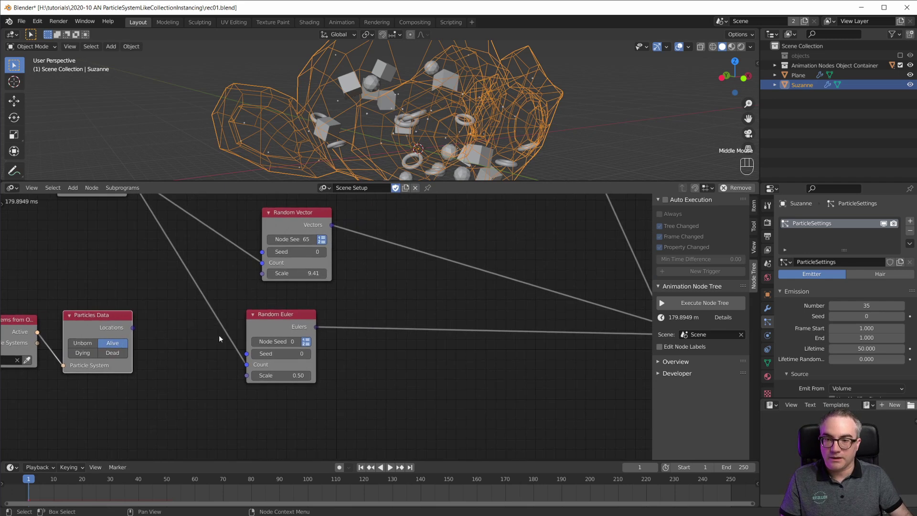
pyautogui.moveTo(133, 328); pyautogui.dragTo(467, 389)
pyautogui.scroll(-1, 467, 388)
pyautogui.scroll(-1, 484, 374)
pyautogui.moveTo(185, 327); pyautogui.dragTo(576, 329)
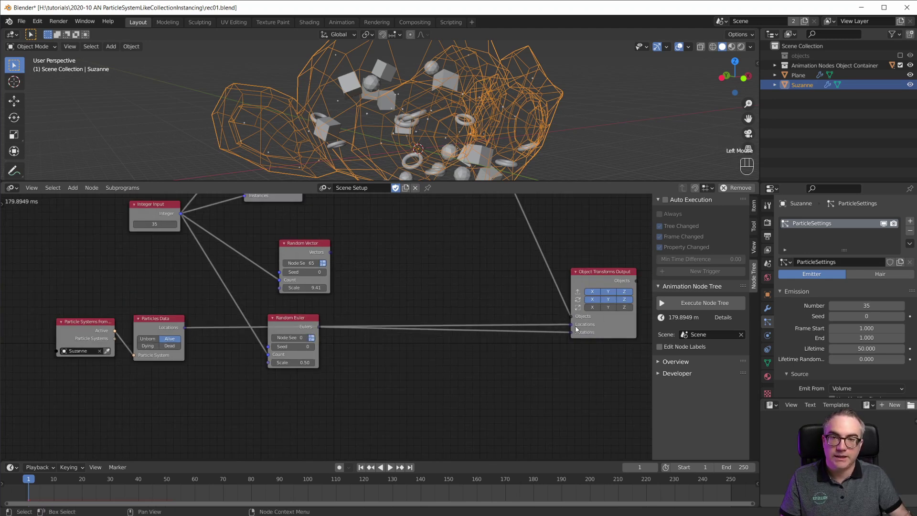
pyautogui.click(700, 303)
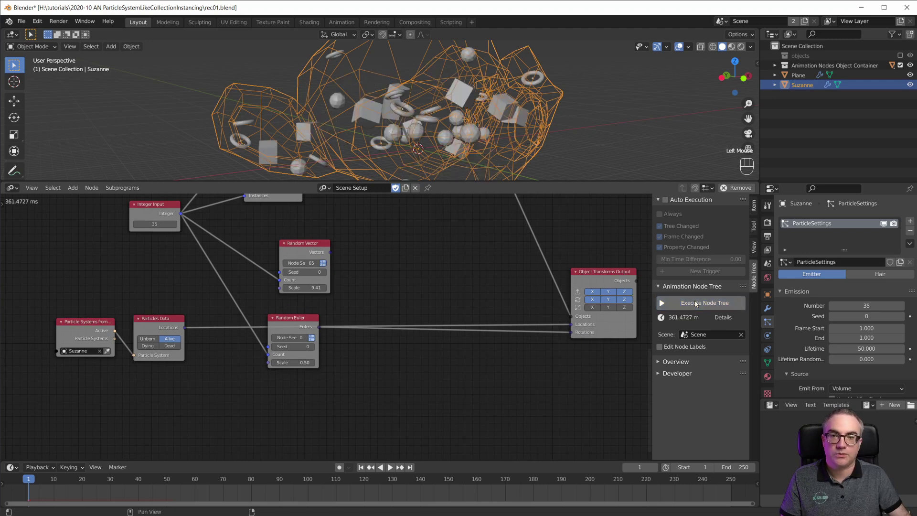
# Step: Inspect the instances distributed inside the wireframe monkey head from several angles in an enlarged 3D viewport
pyautogui.moveTo(525, 85); pyautogui.dragTo(380, 87, button='middle')
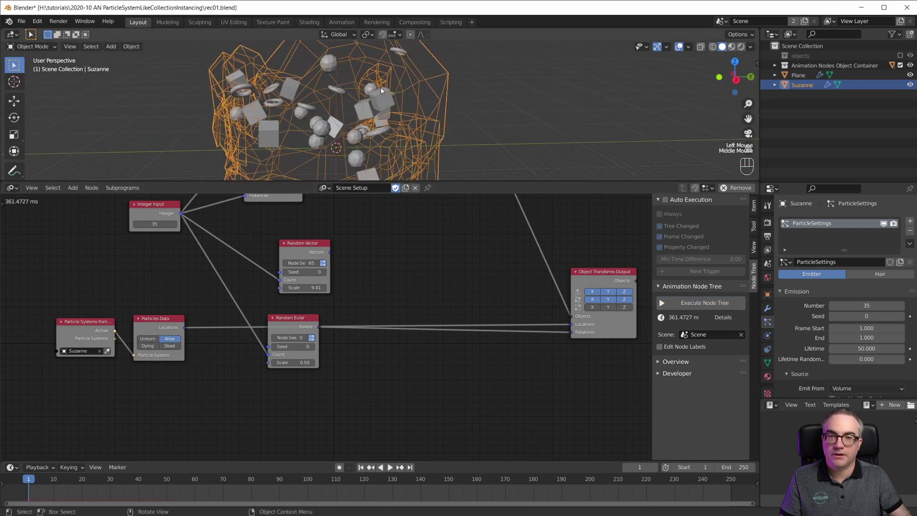
pyautogui.scroll(-4, 380, 87)
pyautogui.moveTo(448, 82); pyautogui.dragTo(336, 94, button='middle')
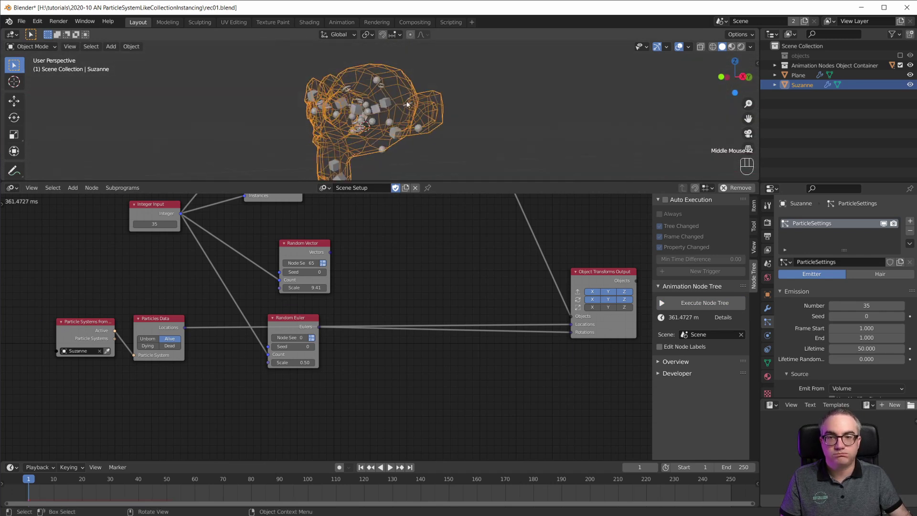
pyautogui.moveTo(452, 185); pyautogui.dragTo(452, 335)
pyautogui.scroll(4, 416, 232)
pyautogui.moveTo(398, 157); pyautogui.dragTo(465, 196, button='middle')
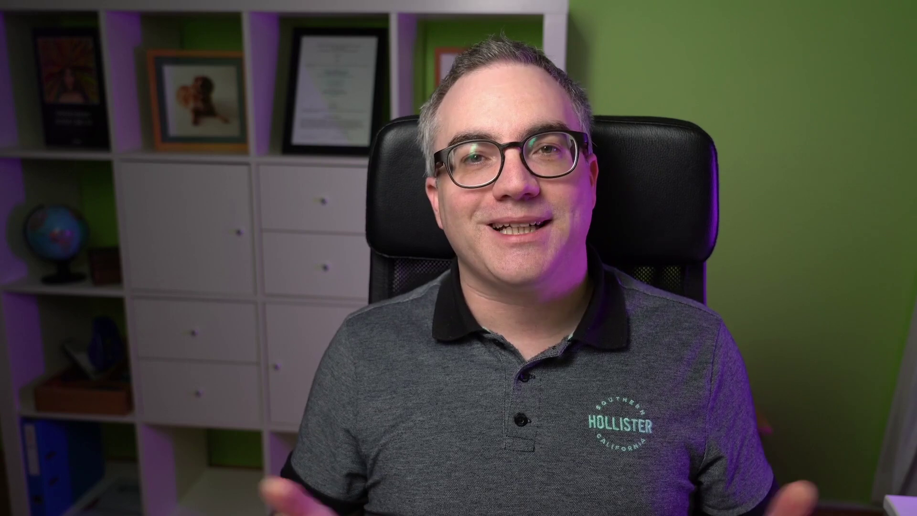